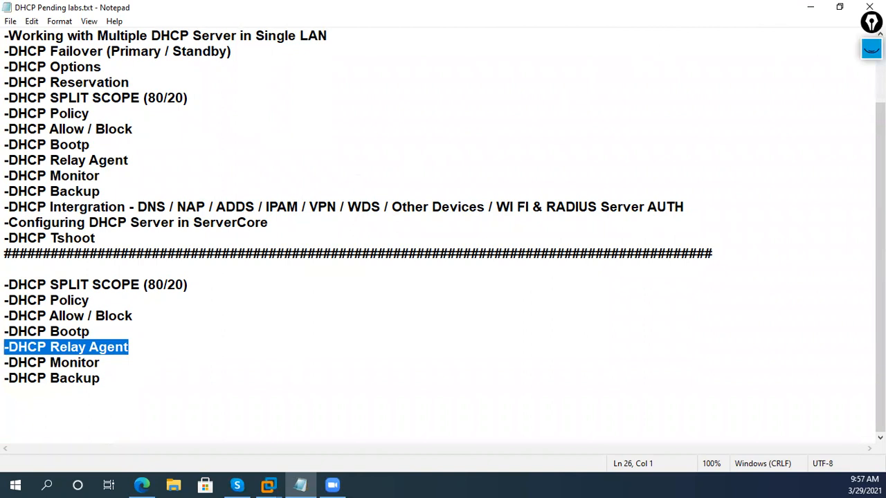
- Switch Epic Pen to light blue and write an underlined Diff Subnet heading
mouse_move(869, 94)
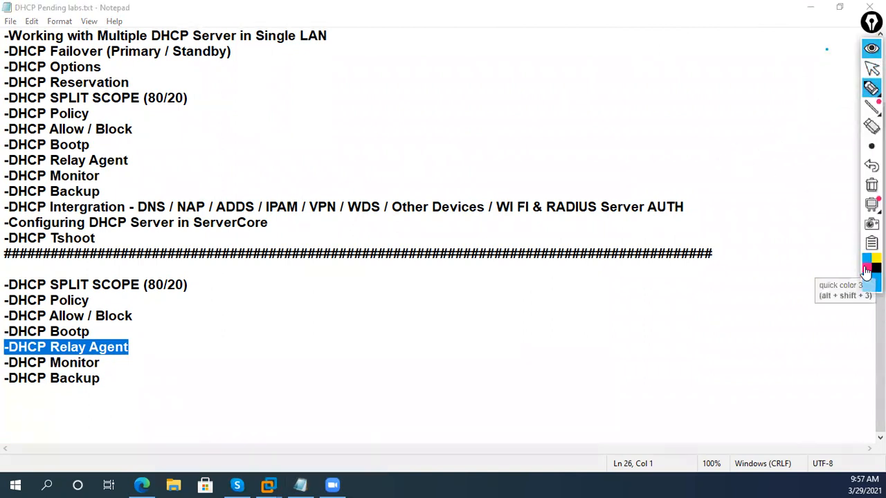
mouse_move(864, 280)
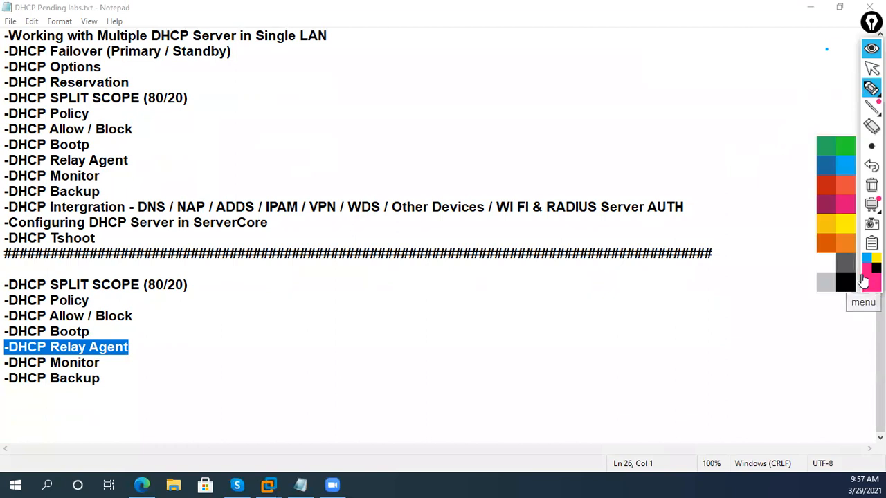
click(842, 171)
mouse_move(389, 129)
mouse_down()
mouse_move(401, 135)
mouse_move(414, 112)
mouse_move(443, 106)
mouse_move(456, 70)
mouse_move(502, 60)
mouse_move(512, 36)
mouse_up()
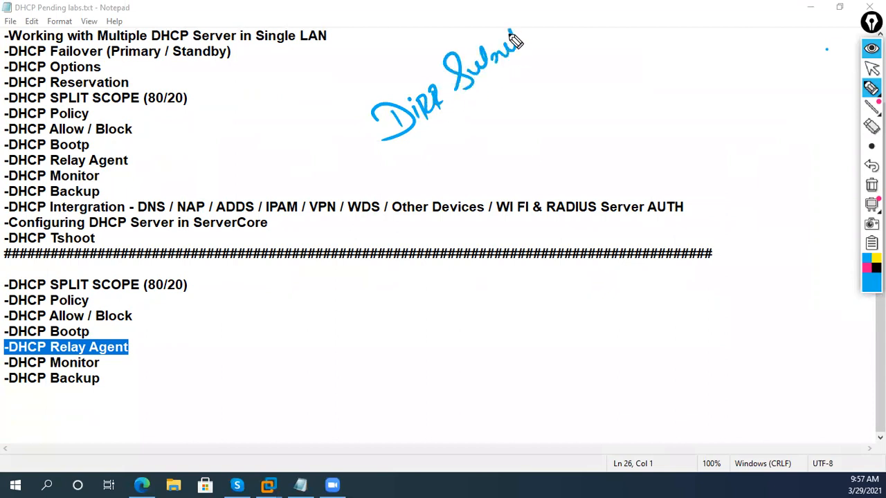
drag(385, 161, 532, 54)
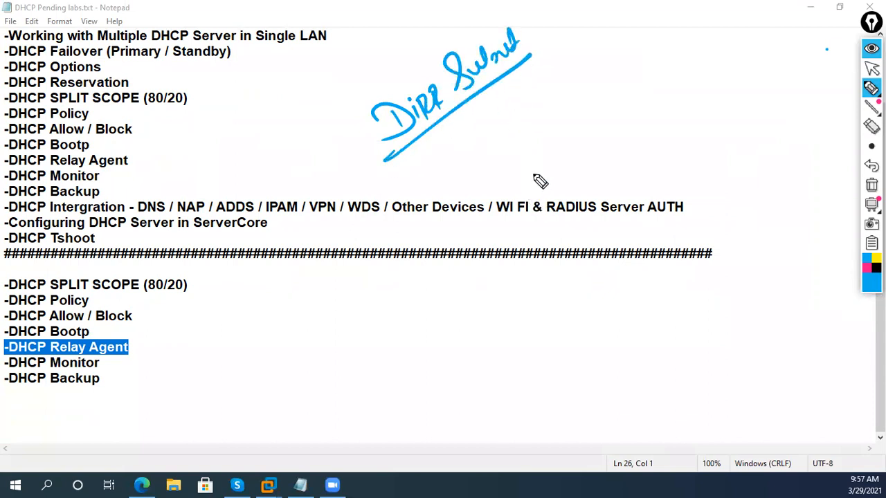
- Draw and label the LAN-1 box and the BR-1 box to its right
mouse_move(533, 148)
mouse_down()
mouse_move(608, 151)
mouse_move(524, 164)
mouse_up()
mouse_move(514, 102)
mouse_down()
mouse_move(533, 121)
mouse_move(572, 82)
mouse_up()
drag(541, 114, 582, 94)
drag(591, 79, 600, 94)
mouse_move(712, 97)
mouse_down()
mouse_move(744, 87)
mouse_move(794, 103)
mouse_up()
mouse_move(721, 56)
mouse_down()
mouse_move(739, 67)
mouse_move(787, 41)
mouse_up()
- Draw and label the BR-2 and BR-3 branch boxes below the AUTH line
drag(651, 262, 766, 260)
drag(671, 239, 673, 225)
mouse_move(680, 229)
mouse_down()
mouse_move(682, 211)
mouse_move(701, 214)
mouse_move(736, 198)
mouse_move(755, 205)
mouse_up()
drag(480, 358, 557, 355)
drag(462, 324, 461, 354)
drag(486, 310, 503, 333)
drag(505, 312, 530, 311)
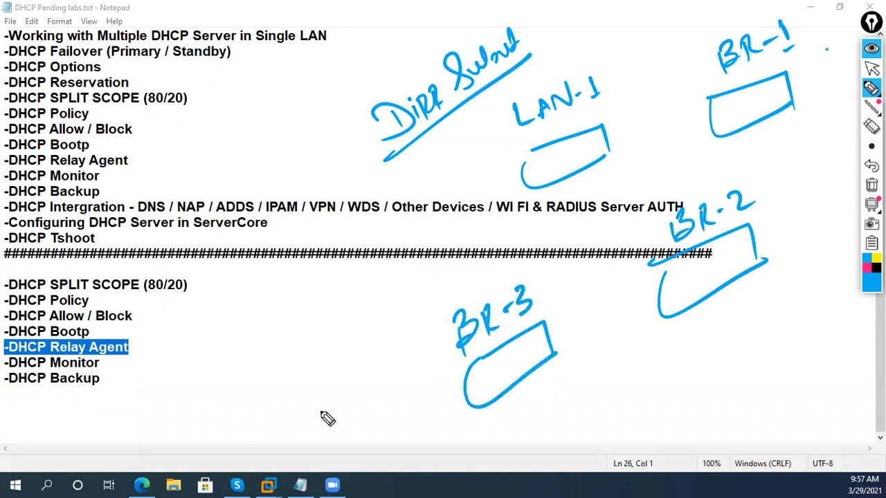
- Draw the BR-4 box left of BR-3 and sketch the WAN loop between sites
drag(306, 418, 405, 415)
drag(310, 432, 404, 411)
mouse_move(313, 366)
mouse_down()
mouse_move(362, 370)
mouse_move(367, 355)
mouse_up()
drag(374, 341, 386, 336)
mouse_move(548, 215)
mouse_down()
mouse_move(431, 275)
mouse_move(643, 224)
mouse_move(627, 176)
mouse_move(548, 216)
mouse_move(547, 182)
mouse_up()
- In pink, connect LAN-1 and BR-1 to BR-4 to the WAN and outline LAN-1
click(867, 258)
drag(458, 281, 391, 400)
drag(508, 262, 535, 318)
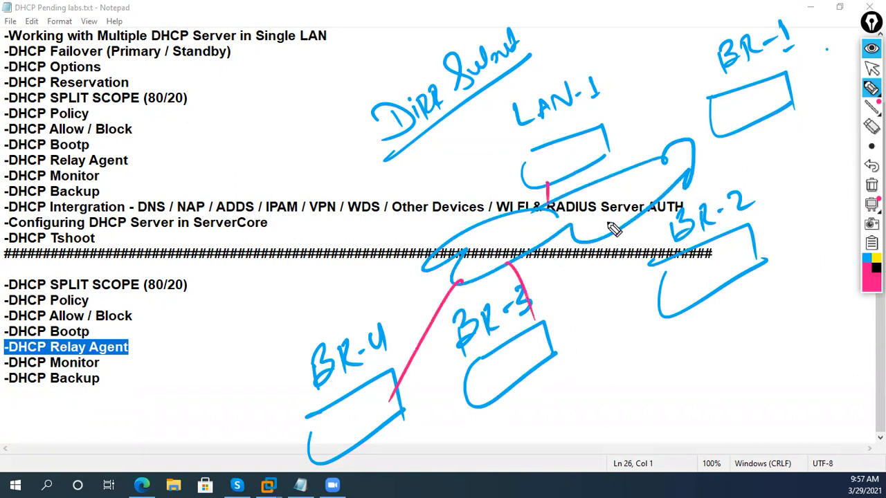
drag(702, 255, 663, 207)
drag(691, 145, 739, 119)
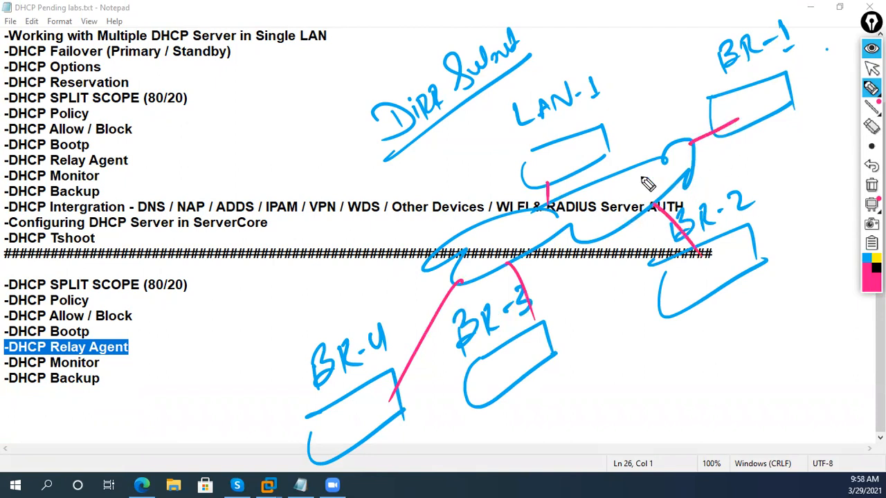
mouse_move(544, 159)
mouse_down()
mouse_move(531, 182)
mouse_move(589, 129)
mouse_move(530, 184)
mouse_move(609, 160)
mouse_move(533, 176)
mouse_move(599, 141)
mouse_move(537, 197)
mouse_move(599, 161)
mouse_up()
- Handwrite the pink notes 'Reduce Cost' and 'Central Control' below the list
mouse_move(163, 374)
mouse_down()
mouse_move(179, 418)
mouse_move(204, 392)
mouse_up()
mouse_move(188, 333)
mouse_down()
mouse_move(220, 364)
mouse_move(290, 280)
mouse_up()
drag(158, 465, 339, 244)
mouse_move(227, 404)
mouse_down()
mouse_move(239, 433)
mouse_move(280, 379)
mouse_move(286, 354)
mouse_up()
drag(230, 451, 289, 378)
mouse_move(280, 325)
mouse_down()
mouse_move(307, 337)
mouse_move(346, 271)
mouse_up()
drag(315, 215, 378, 289)
- Circle the benefit notes, add an arrow to the list, and mark BR-4 and BR-3 with B
drag(113, 386, 228, 482)
drag(142, 341, 129, 374)
mouse_move(138, 315)
mouse_down()
mouse_move(158, 313)
mouse_move(190, 280)
mouse_move(214, 314)
mouse_up()
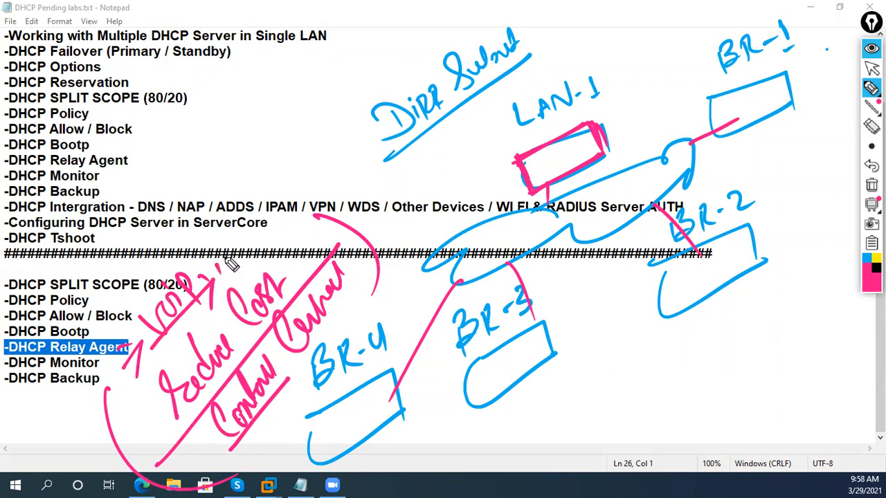
mouse_move(233, 261)
mouse_down()
mouse_move(304, 205)
mouse_move(303, 216)
mouse_up()
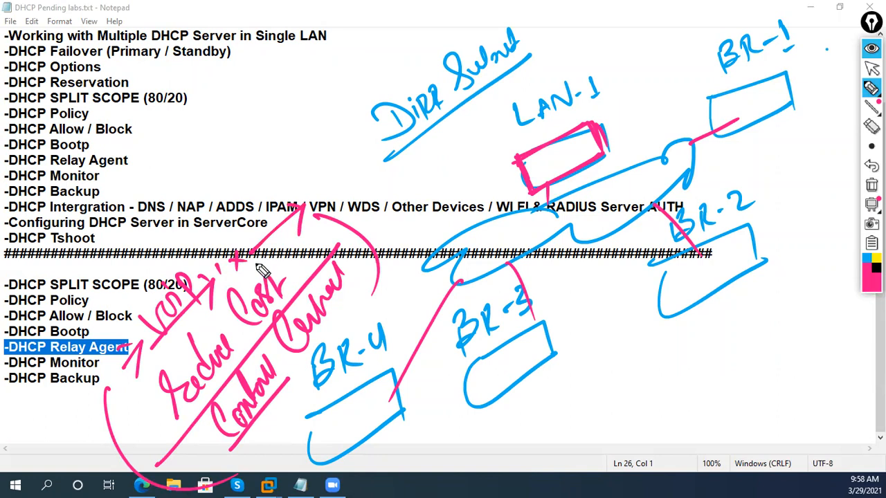
drag(372, 385, 379, 414)
drag(509, 335, 512, 357)
drag(512, 335, 528, 340)
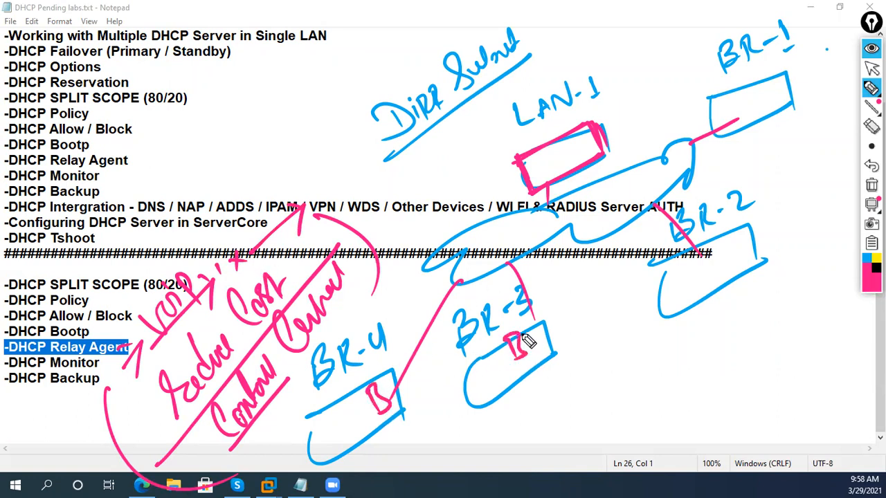
- Clear all Epic Pen ink and minimize Notepad to show the desktop
click(872, 185)
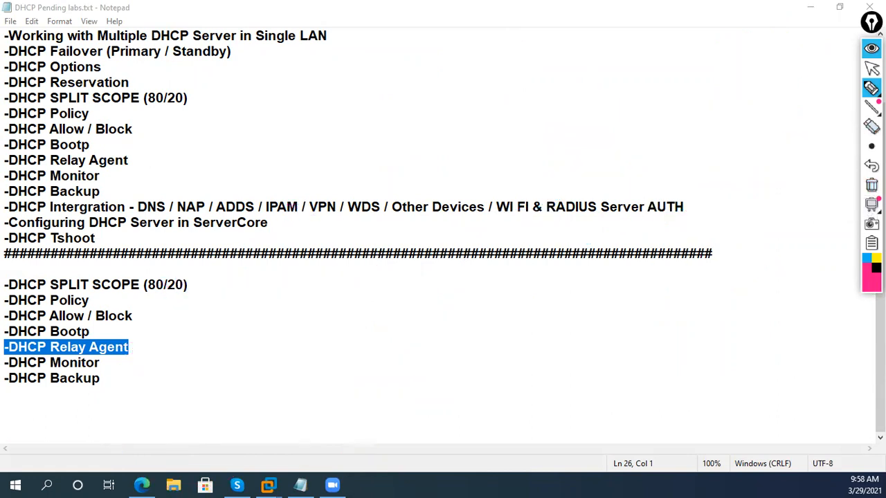
click(871, 48)
click(871, 48)
click(809, 7)
mouse_move(872, 88)
click(811, 89)
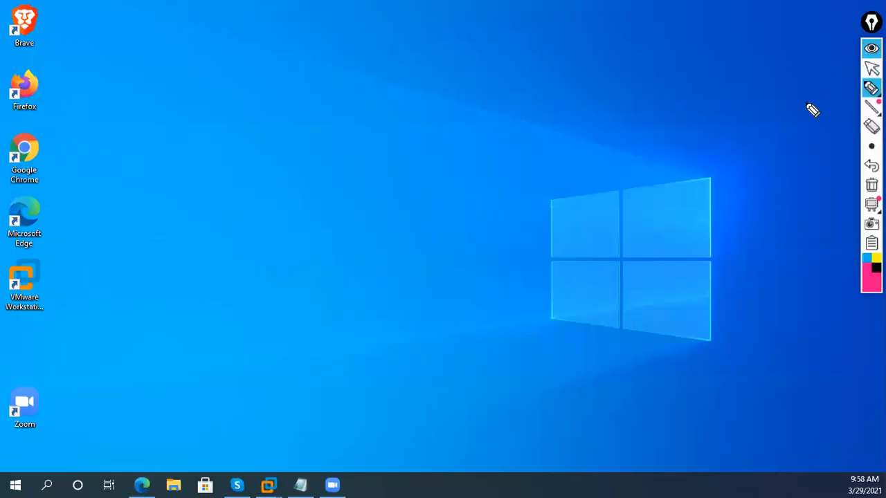
- Draw the HQ site outline with its label, a server and a switch linked together
click(866, 259)
mouse_move(139, 215)
mouse_down()
mouse_move(406, 73)
mouse_move(437, 138)
mouse_up()
drag(137, 225, 437, 147)
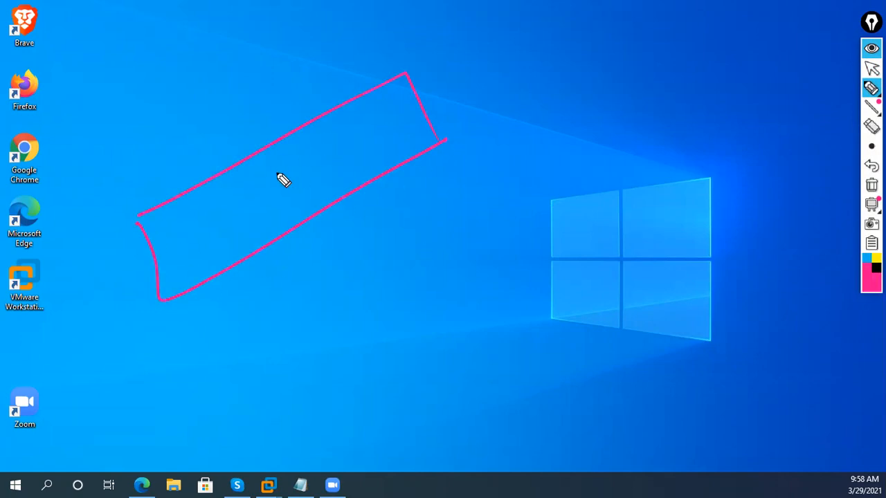
mouse_move(212, 136)
mouse_down()
mouse_move(251, 113)
mouse_move(244, 128)
mouse_up()
mouse_move(160, 221)
mouse_down()
mouse_move(170, 239)
mouse_move(193, 221)
mouse_up()
drag(262, 206, 310, 191)
drag(201, 213, 270, 193)
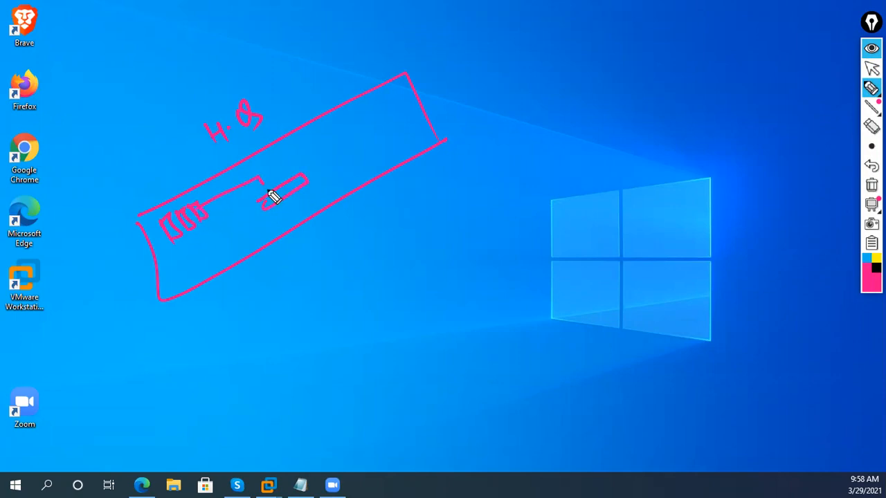
drag(193, 224, 284, 214)
drag(185, 221, 284, 201)
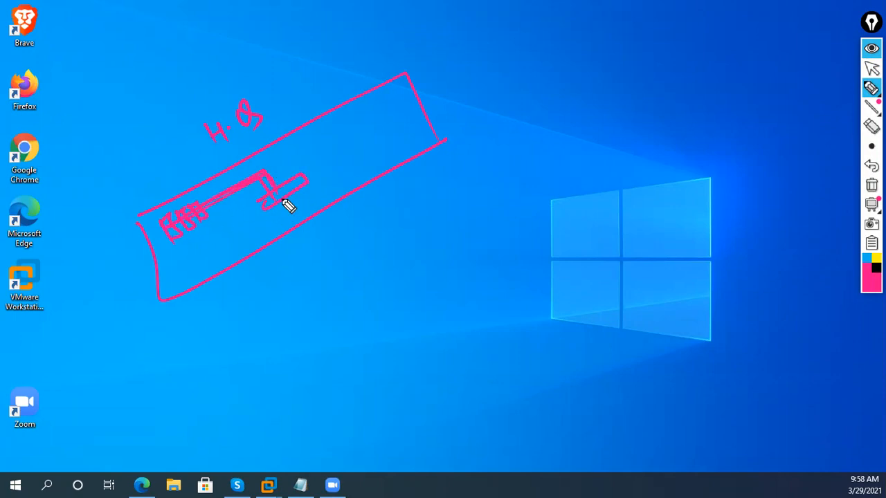
- In black, draw client computers inside HQ and wire them to the switch
click(876, 267)
mouse_move(211, 252)
mouse_down()
mouse_move(231, 269)
mouse_move(288, 233)
mouse_up()
drag(310, 195, 332, 209)
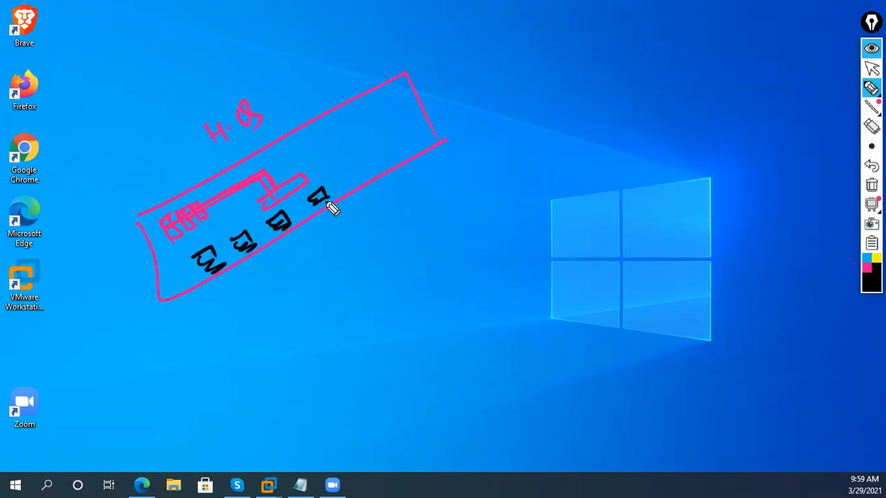
drag(346, 173, 374, 170)
drag(382, 150, 400, 142)
mouse_move(400, 141)
mouse_down()
mouse_move(395, 155)
mouse_move(429, 124)
mouse_move(434, 140)
mouse_up()
drag(299, 180, 315, 171)
drag(358, 152, 414, 129)
mouse_move(293, 181)
mouse_down()
mouse_move(400, 143)
mouse_move(321, 197)
mouse_up()
mouse_move(298, 186)
mouse_down()
mouse_move(253, 242)
mouse_move(208, 258)
mouse_move(298, 198)
mouse_up()
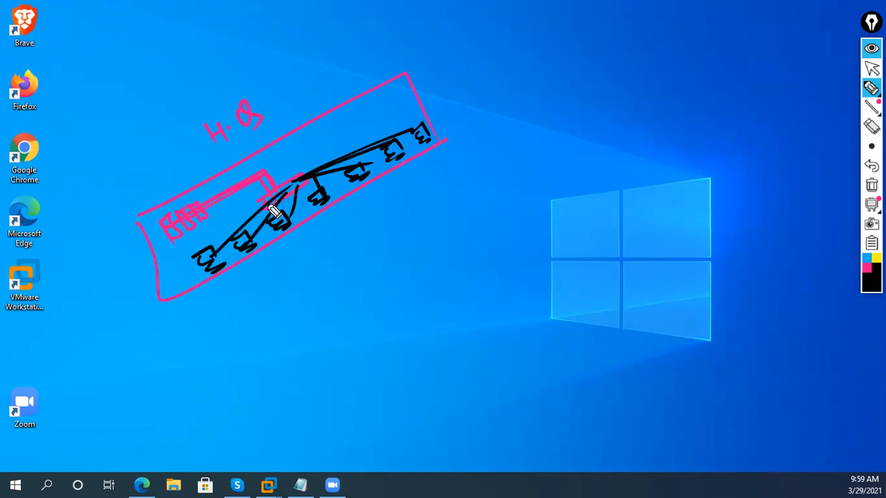
- Write the HQ subnet 10.1.1.0/24 under the computers with an underline arrow
drag(281, 257, 277, 272)
drag(295, 249, 312, 251)
click(306, 256)
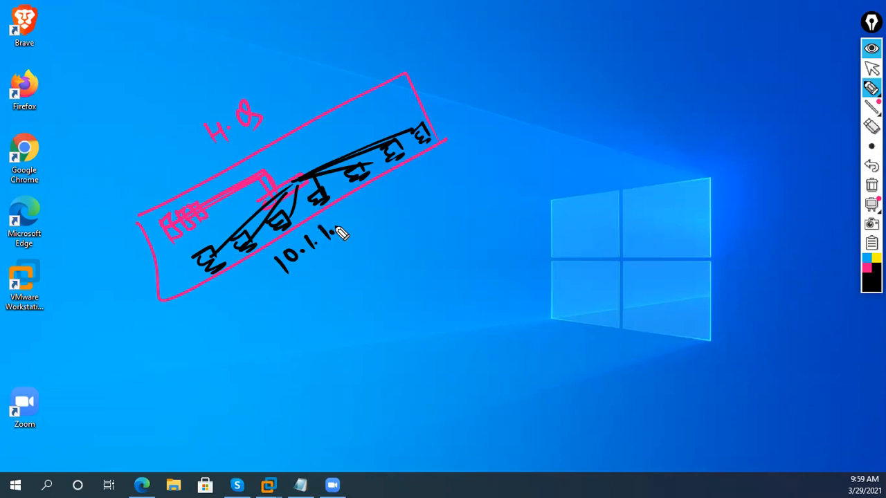
drag(344, 221, 351, 235)
mouse_move(359, 208)
mouse_down()
mouse_move(370, 220)
mouse_move(382, 198)
mouse_up()
mouse_move(266, 297)
mouse_down()
mouse_move(403, 211)
mouse_move(393, 231)
mouse_up()
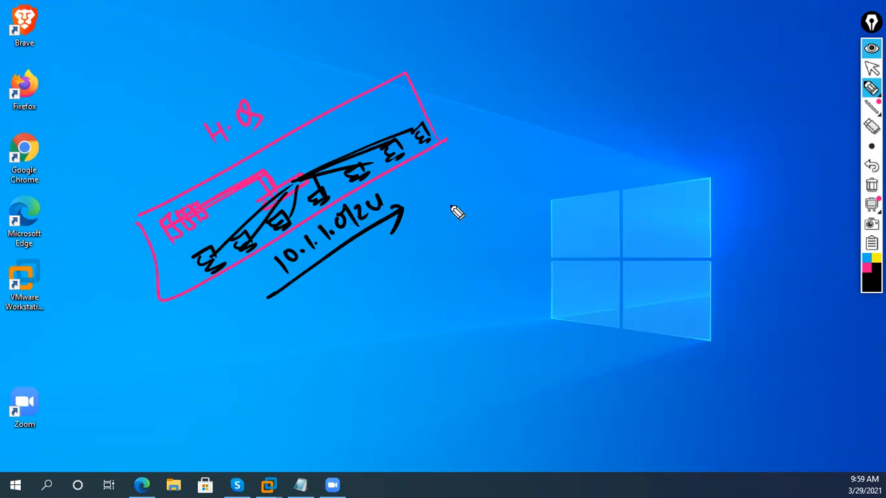
- Draw the ISP cloud, an HQ edge router linked to it, and routers around it
mouse_move(504, 193)
mouse_down()
mouse_move(381, 297)
mouse_move(560, 368)
mouse_move(648, 146)
mouse_move(468, 245)
mouse_up()
mouse_move(538, 255)
mouse_down()
mouse_move(518, 290)
mouse_move(548, 261)
mouse_up()
mouse_move(295, 180)
mouse_down()
mouse_move(395, 93)
mouse_move(488, 196)
mouse_up()
mouse_move(436, 338)
mouse_down()
mouse_move(422, 337)
mouse_move(439, 348)
mouse_up()
drag(437, 329, 421, 348)
mouse_move(608, 188)
mouse_down()
mouse_move(628, 203)
mouse_move(607, 188)
mouse_up()
drag(613, 199, 602, 218)
- Interconnect the routers inside the ISP cloud and finish the router marks
drag(498, 197, 610, 213)
drag(475, 224, 444, 331)
mouse_move(440, 341)
mouse_down()
mouse_move(454, 344)
mouse_move(573, 308)
mouse_up()
mouse_move(595, 286)
mouse_down()
mouse_move(582, 322)
mouse_move(584, 285)
mouse_up()
drag(608, 298, 585, 319)
mouse_move(610, 213)
mouse_down()
mouse_move(668, 237)
mouse_move(657, 223)
mouse_up()
drag(585, 293, 612, 320)
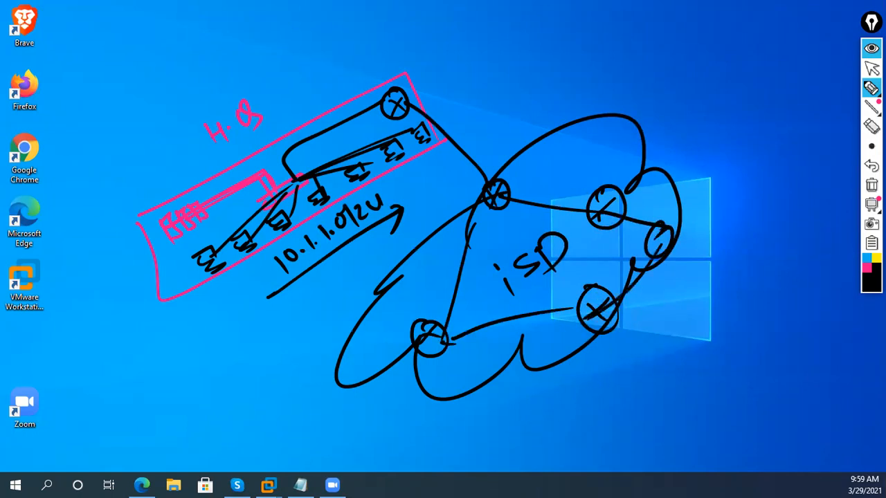
click(866, 268)
- Draw branch boxes BR-1, BR-2 and BR-3 linked to the ISP routers, with branch routers
mouse_move(455, 429)
mouse_down()
mouse_move(692, 407)
mouse_move(463, 435)
mouse_move(719, 466)
mouse_move(677, 415)
mouse_up()
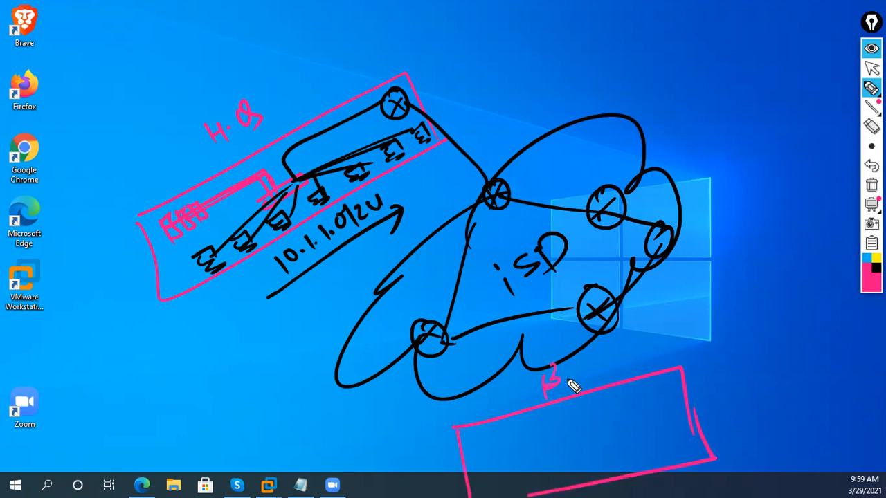
mouse_move(679, 299)
mouse_down()
mouse_move(710, 319)
mouse_move(803, 301)
mouse_up()
mouse_move(734, 254)
mouse_down()
mouse_move(751, 236)
mouse_move(797, 216)
mouse_up()
mouse_move(669, 92)
mouse_down()
mouse_move(783, 51)
mouse_move(739, 118)
mouse_move(674, 95)
mouse_up()
mouse_move(681, 33)
mouse_down()
mouse_move(675, 62)
mouse_move(729, 25)
mouse_move(739, 43)
mouse_up()
mouse_move(661, 139)
mouse_down()
mouse_move(618, 181)
mouse_move(705, 103)
mouse_up()
mouse_move(654, 250)
mouse_down()
mouse_move(708, 291)
mouse_move(716, 308)
mouse_up()
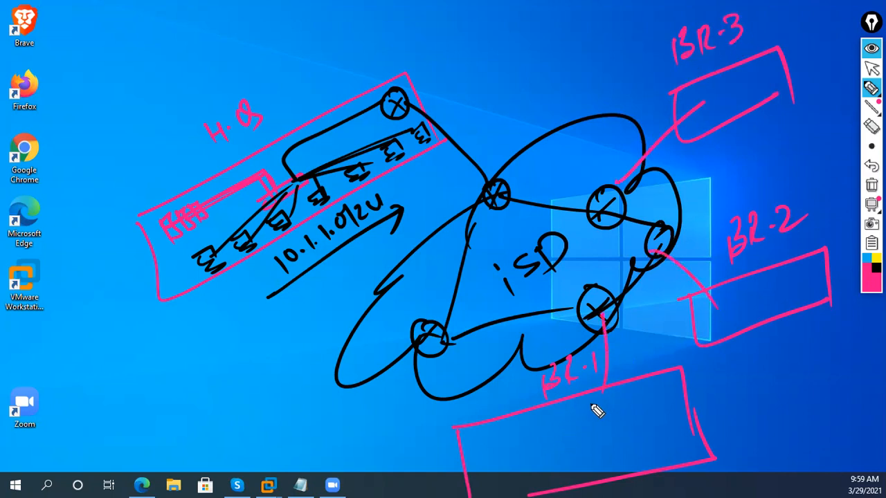
drag(720, 302, 711, 286)
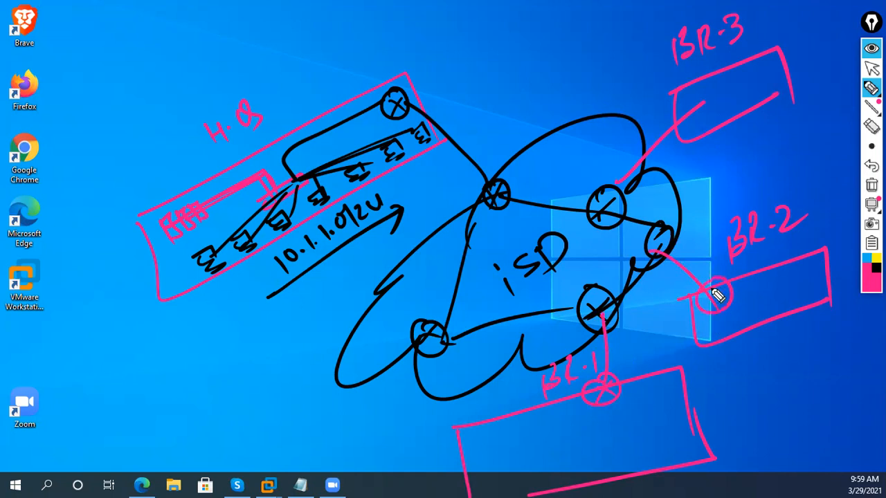
drag(682, 118, 697, 114)
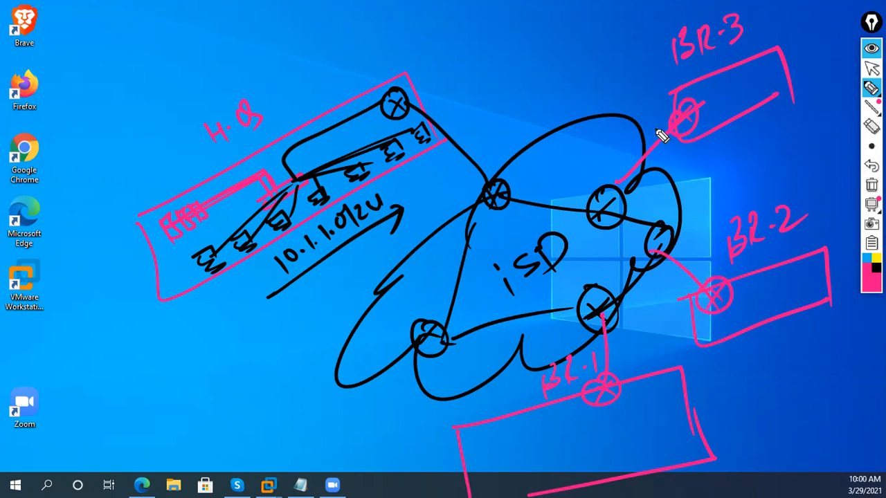
- Label the HQ server 'DHCP Ser' and trace a yellow path from it to BR-1
drag(174, 253, 128, 408)
drag(150, 275, 191, 245)
mouse_move(158, 432)
mouse_down()
mouse_move(174, 430)
mouse_move(180, 395)
mouse_move(217, 403)
mouse_move(217, 357)
mouse_move(237, 346)
mouse_move(258, 308)
mouse_up()
drag(161, 450, 286, 322)
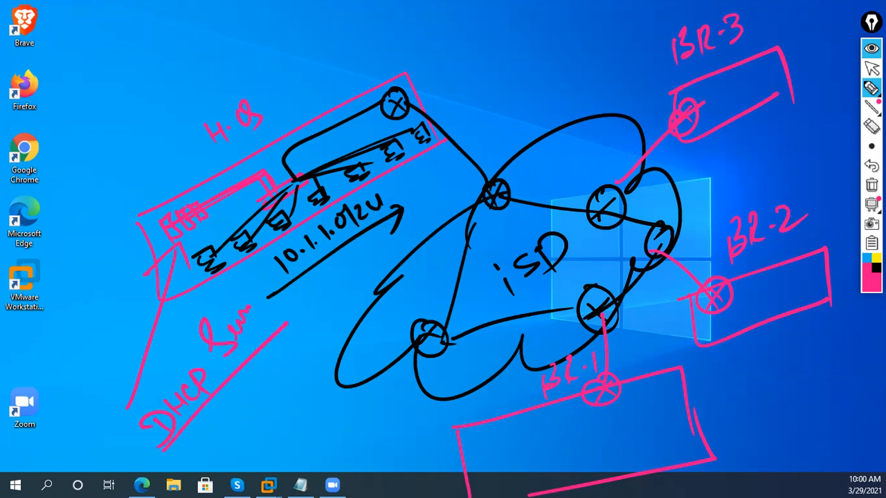
click(875, 257)
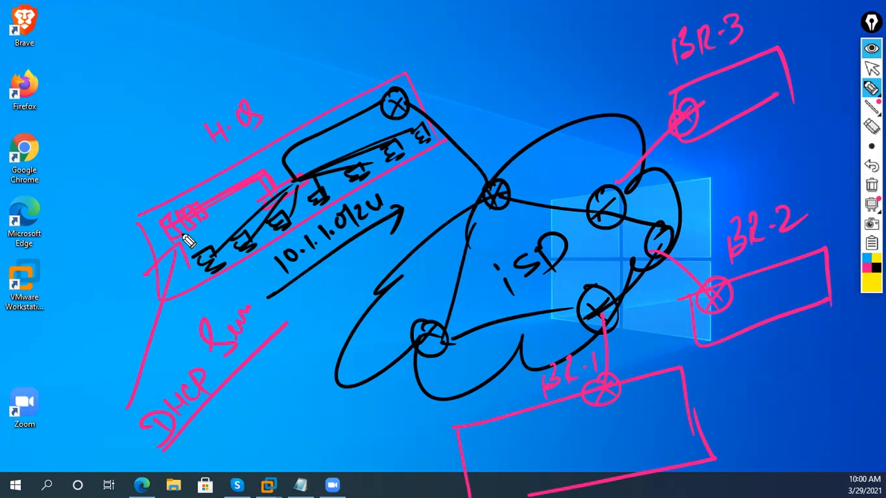
mouse_move(178, 226)
mouse_down()
mouse_move(237, 223)
mouse_move(573, 359)
mouse_up()
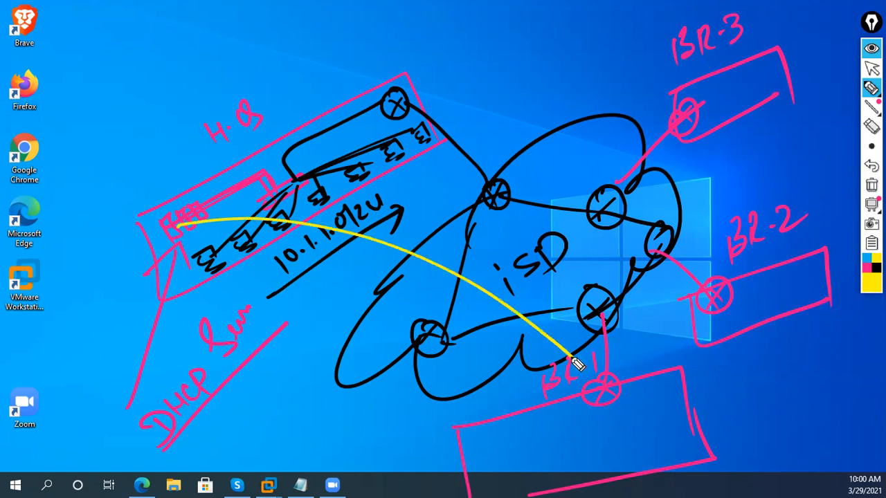
- Draw yellow switch and client icons inside BR-1, BR-2 and BR-3
drag(597, 402, 602, 416)
mouse_move(584, 426)
mouse_down()
mouse_move(612, 417)
mouse_move(634, 425)
mouse_up()
drag(589, 425, 634, 426)
drag(497, 477, 515, 479)
mouse_move(495, 481)
mouse_down()
mouse_move(558, 468)
mouse_move(601, 469)
mouse_move(600, 478)
mouse_move(626, 448)
mouse_move(566, 445)
mouse_up()
drag(518, 468, 599, 428)
mouse_move(747, 293)
mouse_down()
mouse_move(755, 283)
mouse_move(766, 324)
mouse_move(814, 296)
mouse_move(797, 304)
mouse_move(787, 290)
mouse_up()
drag(750, 316, 750, 306)
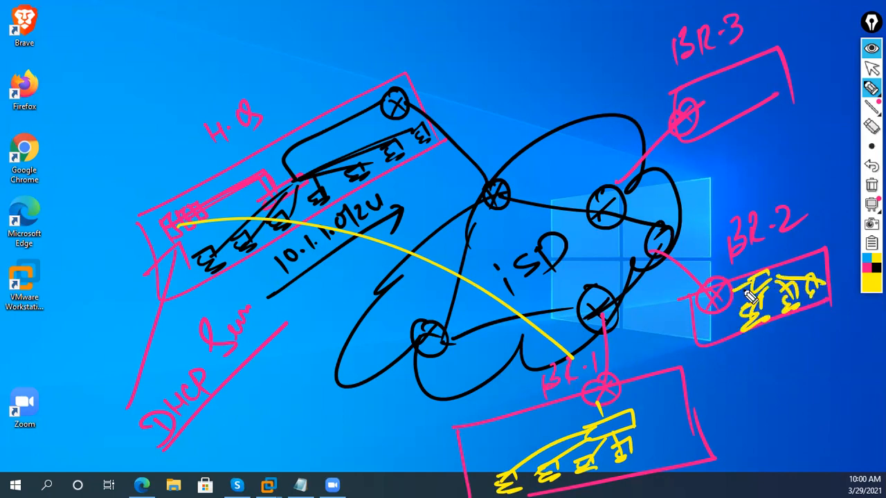
mouse_move(701, 101)
mouse_down()
mouse_move(713, 117)
mouse_move(763, 89)
mouse_move(752, 94)
mouse_up()
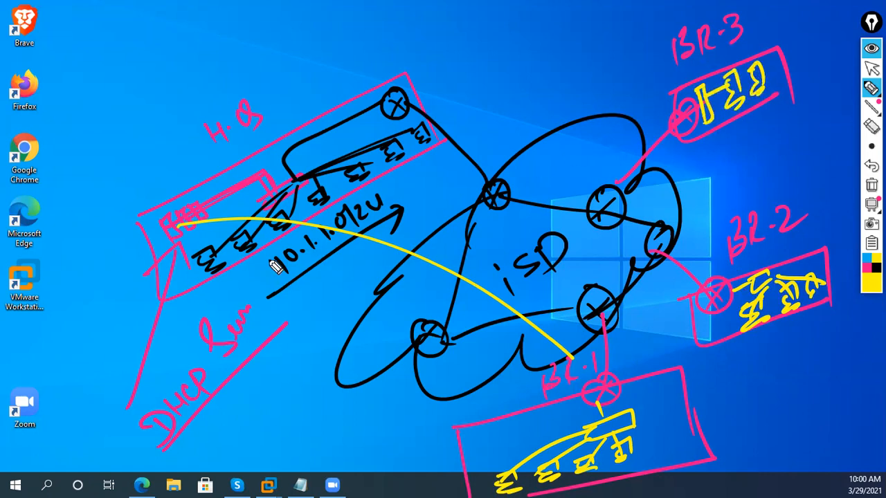
- Trace server paths to BR-2 and BR-3 and complete the ISP label
drag(197, 232, 820, 283)
drag(239, 213, 711, 121)
drag(200, 222, 709, 128)
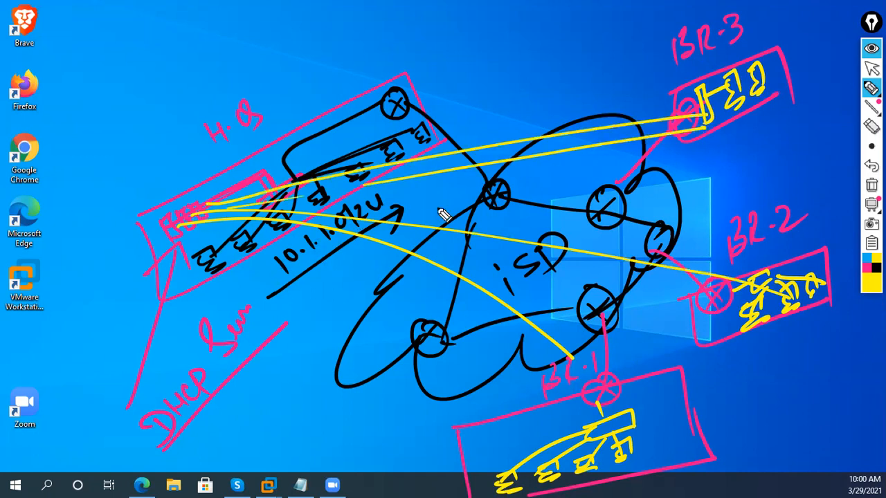
drag(434, 220, 778, 312)
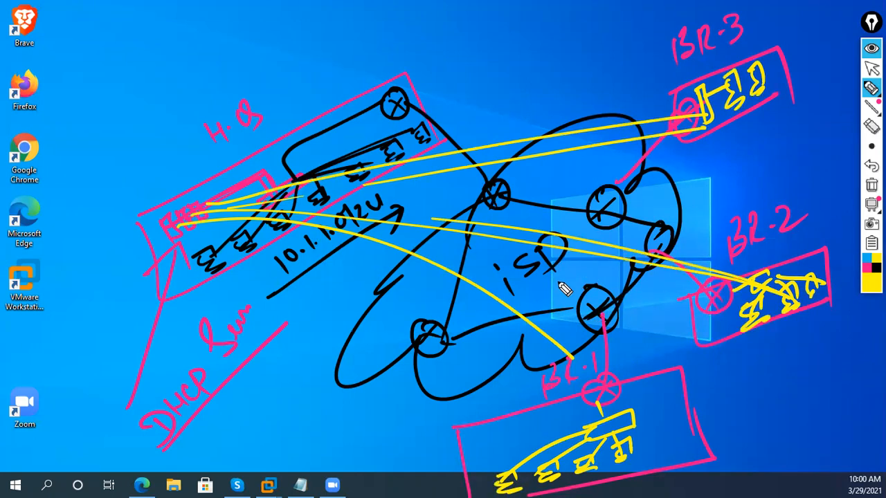
drag(542, 266, 551, 235)
- Write the 'DHCP Rely Agent' heading at top left with an arrow beneath
mouse_move(78, 116)
mouse_down()
mouse_move(86, 100)
mouse_move(113, 127)
mouse_move(121, 99)
mouse_move(156, 66)
mouse_up()
drag(62, 154, 180, 63)
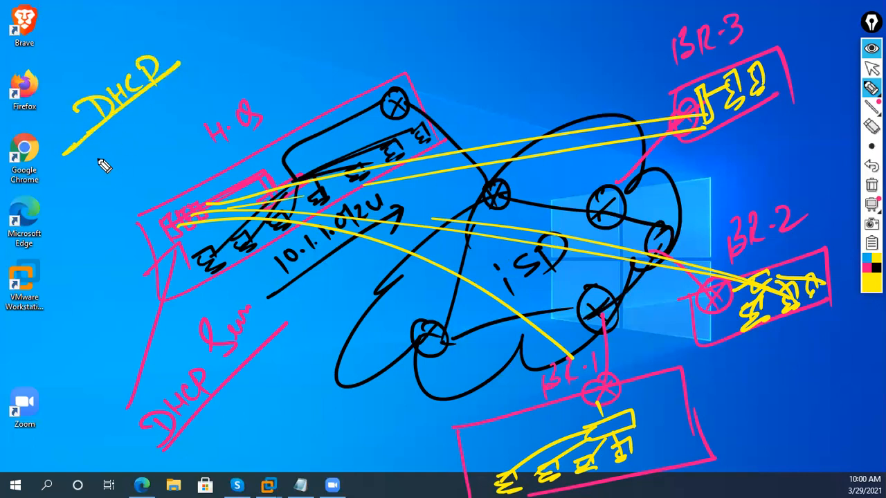
mouse_move(106, 142)
mouse_down()
mouse_move(137, 156)
mouse_move(146, 143)
mouse_move(168, 169)
mouse_up()
mouse_move(168, 111)
mouse_down()
mouse_move(200, 118)
mouse_move(234, 61)
mouse_up()
mouse_move(65, 213)
mouse_down()
mouse_move(272, 64)
mouse_move(266, 91)
mouse_up()
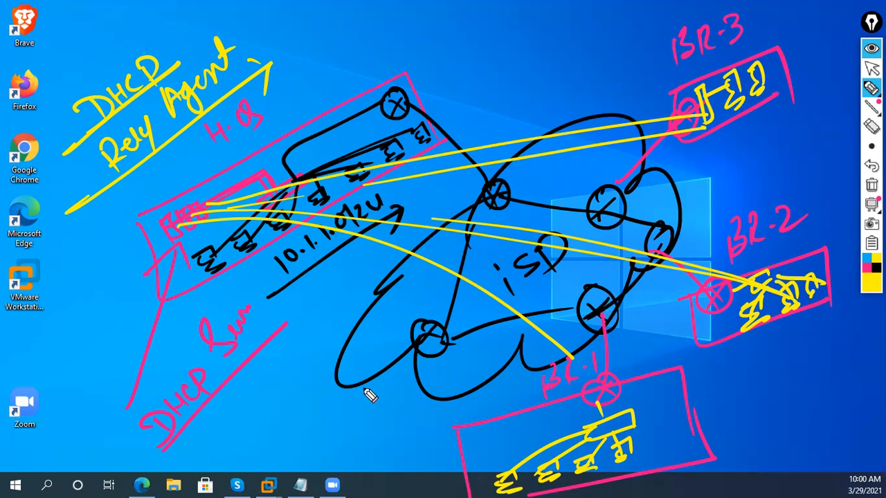
- Label BR-1, BR-2 and BR-3 as 'Clients', each with an arrow
mouse_move(679, 419)
mouse_down()
mouse_move(698, 424)
mouse_move(740, 405)
mouse_up()
mouse_move(784, 368)
mouse_down()
mouse_move(857, 327)
mouse_move(861, 353)
mouse_move(853, 353)
mouse_up()
mouse_move(669, 460)
mouse_down()
mouse_move(744, 415)
mouse_move(737, 433)
mouse_up()
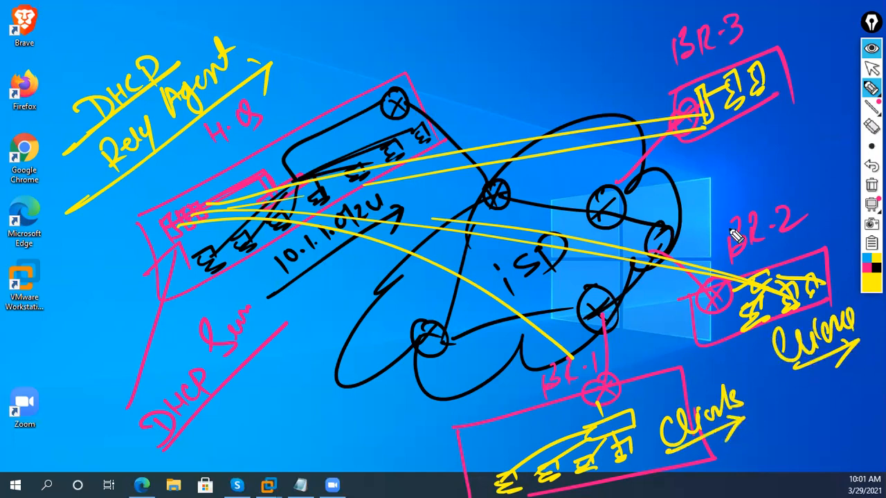
mouse_move(729, 150)
mouse_down()
mouse_move(768, 145)
mouse_move(798, 128)
mouse_up()
drag(722, 181, 817, 148)
drag(801, 139, 821, 159)
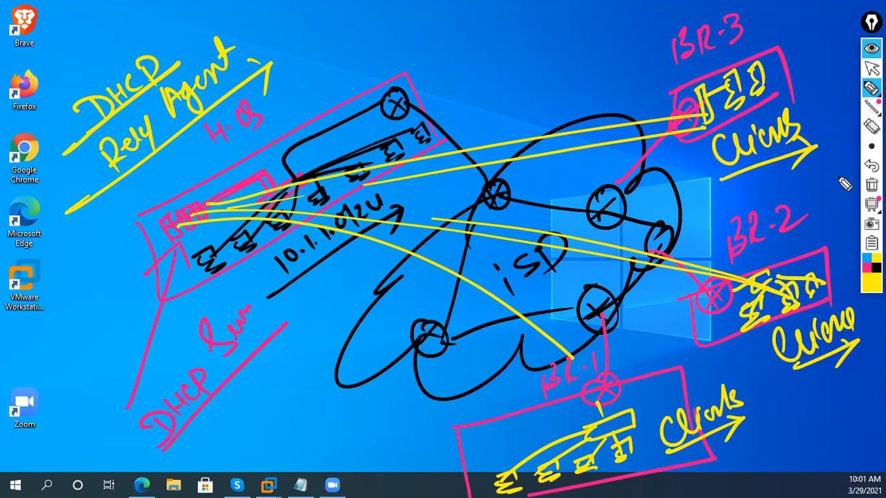
- Switch the ink to magenta and write '2019 Ser' with server, router and BR computer sketches
click(865, 268)
click(865, 260)
click(864, 268)
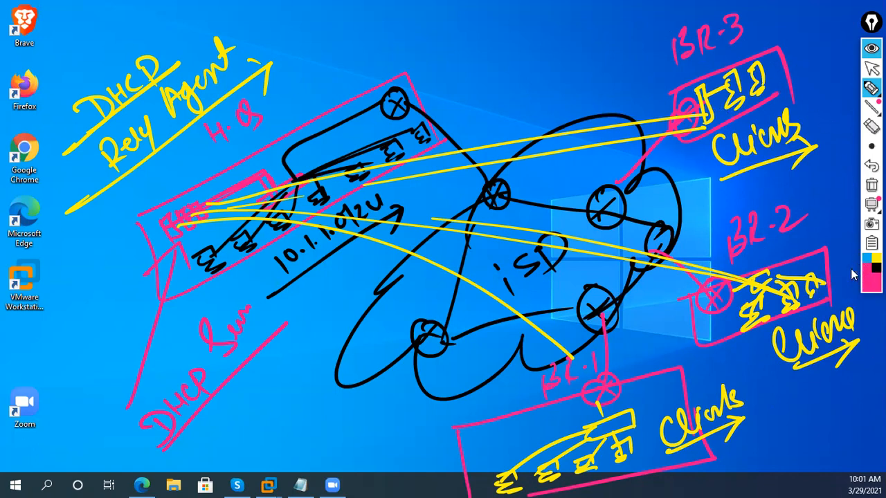
drag(473, 59, 467, 83)
drag(492, 56, 494, 59)
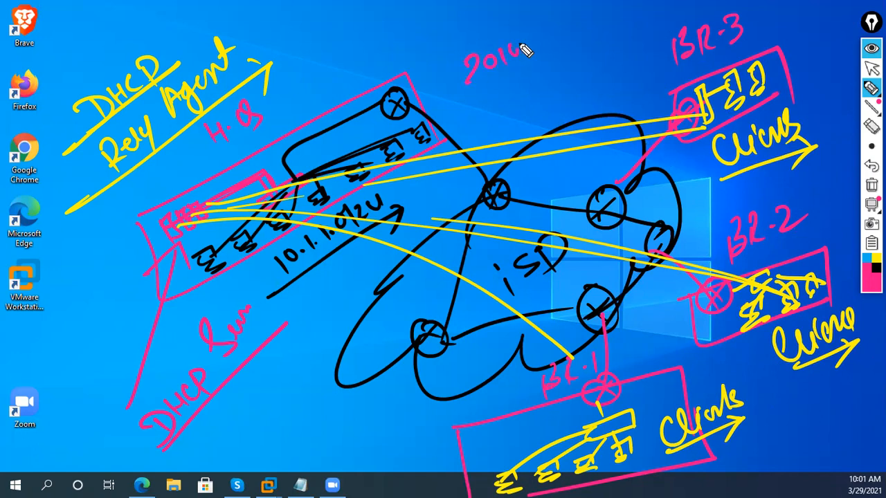
drag(564, 36, 609, 21)
drag(473, 83, 601, 27)
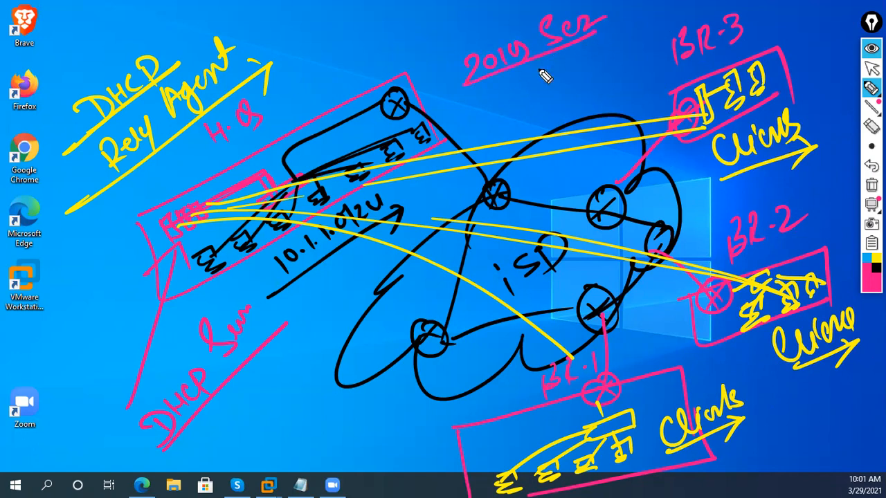
drag(552, 109, 548, 90)
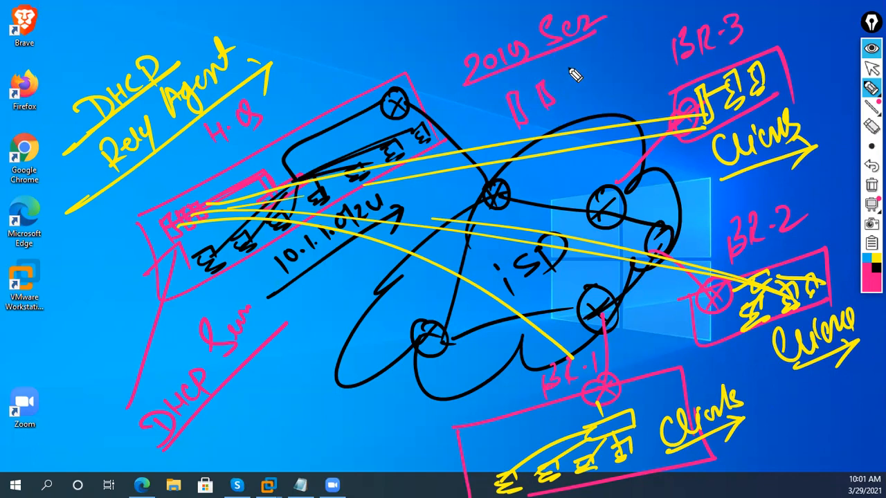
drag(599, 71, 614, 90)
drag(636, 60, 651, 78)
mouse_move(604, 54)
mouse_down()
mouse_move(589, 53)
mouse_move(639, 34)
mouse_up()
drag(669, 102, 679, 87)
mouse_move(550, 117)
mouse_down()
mouse_move(595, 138)
mouse_move(620, 131)
mouse_move(510, 93)
mouse_move(523, 167)
mouse_move(556, 169)
mouse_move(567, 156)
mouse_move(606, 175)
mouse_up()
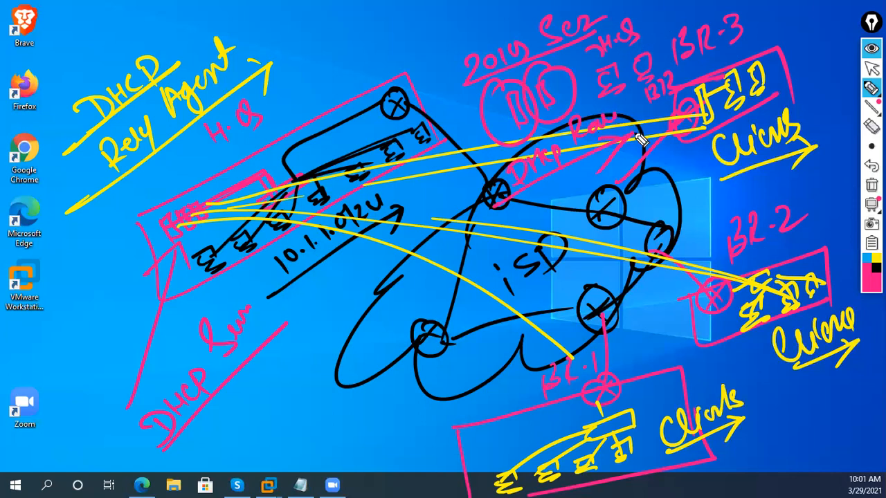
- Label the diagram with Dell, Mumbai, Pune and Ktm, adding connecting boxes and curves
drag(268, 66, 276, 126)
mouse_move(280, 82)
mouse_down()
mouse_move(290, 113)
mouse_move(344, 70)
mouse_move(346, 41)
mouse_up()
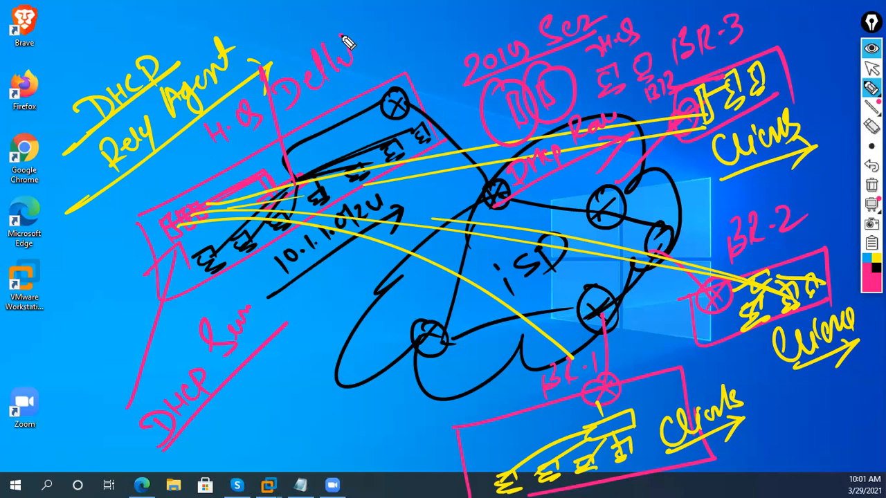
mouse_move(382, 446)
mouse_down()
mouse_move(414, 441)
mouse_move(466, 399)
mouse_up()
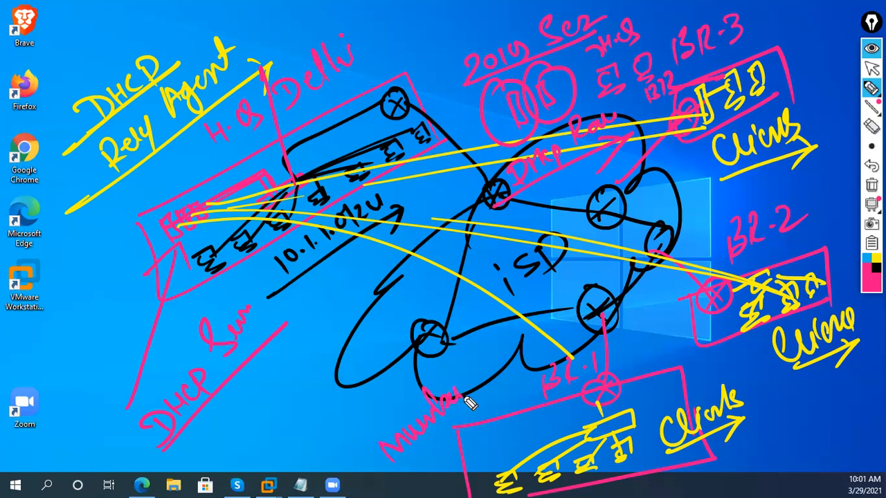
drag(692, 242, 743, 228)
mouse_move(787, 64)
mouse_down()
mouse_move(834, 21)
mouse_move(843, 38)
mouse_up()
mouse_move(409, 348)
mouse_down()
mouse_move(271, 417)
mouse_move(294, 471)
mouse_move(216, 408)
mouse_move(237, 391)
mouse_move(264, 395)
mouse_up()
mouse_move(440, 345)
mouse_down()
mouse_move(371, 483)
mouse_move(425, 485)
mouse_up()
mouse_move(343, 448)
mouse_down()
mouse_move(348, 462)
mouse_move(367, 445)
mouse_move(395, 445)
mouse_move(381, 420)
mouse_up()
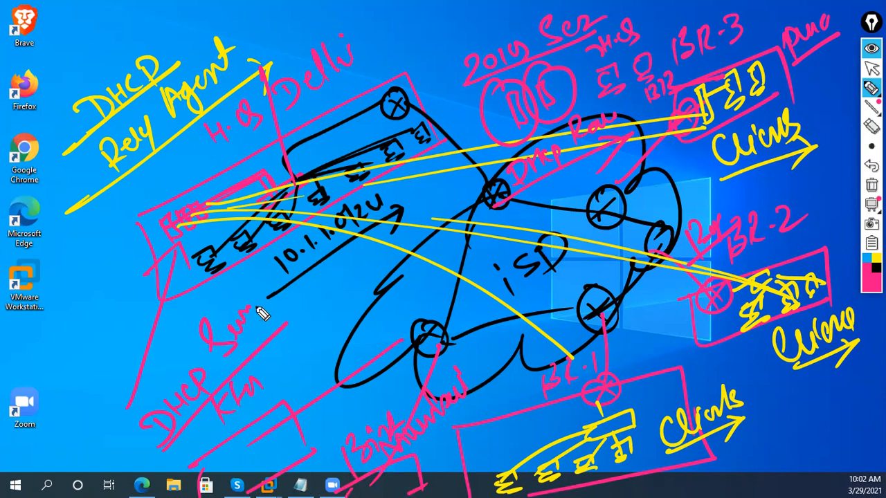
drag(192, 213, 385, 426)
mouse_move(189, 230)
mouse_down()
mouse_move(257, 277)
mouse_move(463, 489)
mouse_up()
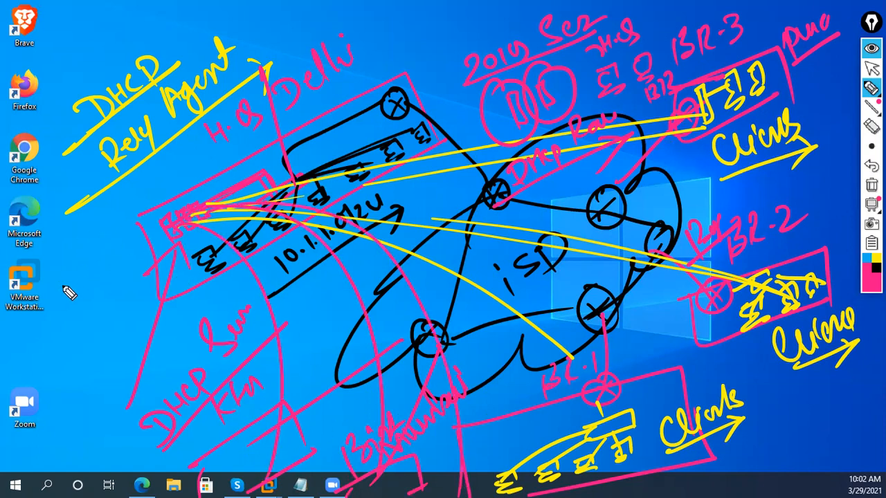
- Write and circle an H.S. note at the lower left, then clear all ink
drag(17, 339, 69, 272)
drag(38, 283, 49, 286)
mouse_move(27, 370)
mouse_down()
mouse_move(41, 367)
mouse_move(51, 339)
mouse_move(92, 315)
mouse_move(93, 330)
mouse_up()
drag(70, 307, 78, 306)
drag(53, 381, 62, 399)
drag(65, 377, 71, 392)
drag(85, 363, 95, 365)
click(103, 361)
drag(57, 439, 118, 358)
drag(102, 370, 116, 370)
mouse_move(101, 267)
mouse_down()
mouse_move(101, 421)
mouse_move(114, 418)
mouse_up()
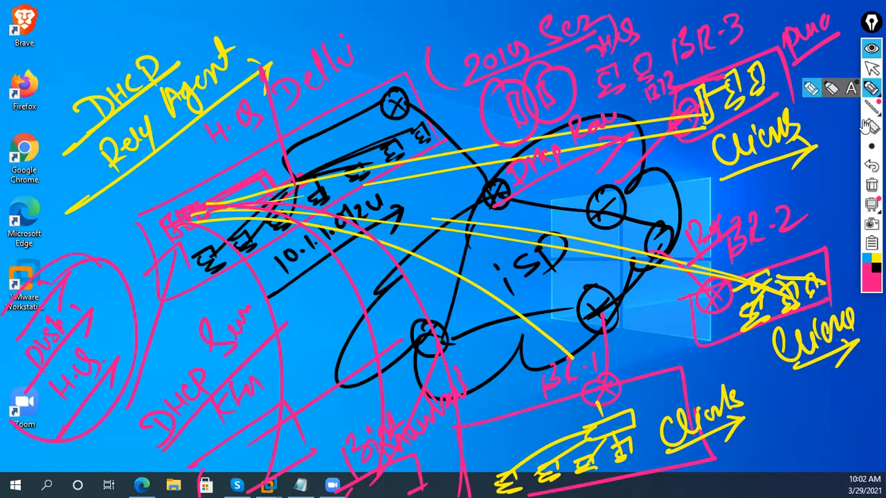
click(871, 185)
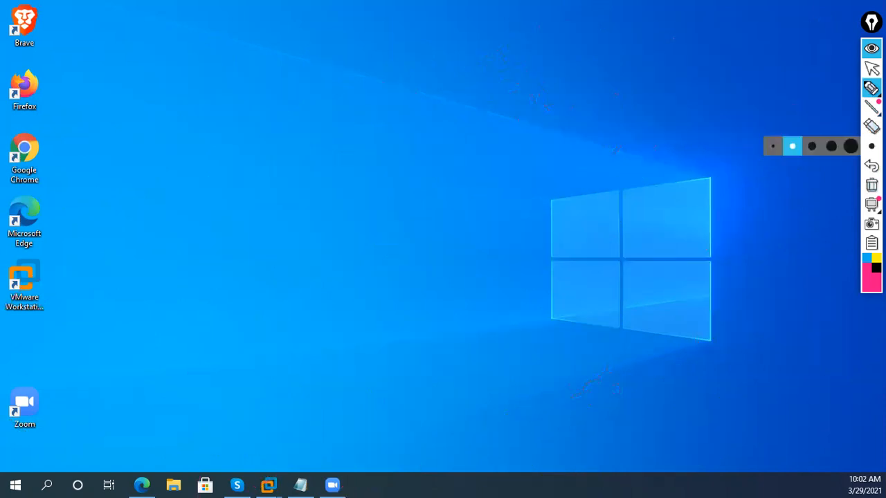
- Hide the pen overlay, switch to Windows SRV 2019 1 and launch Server Manager
click(871, 48)
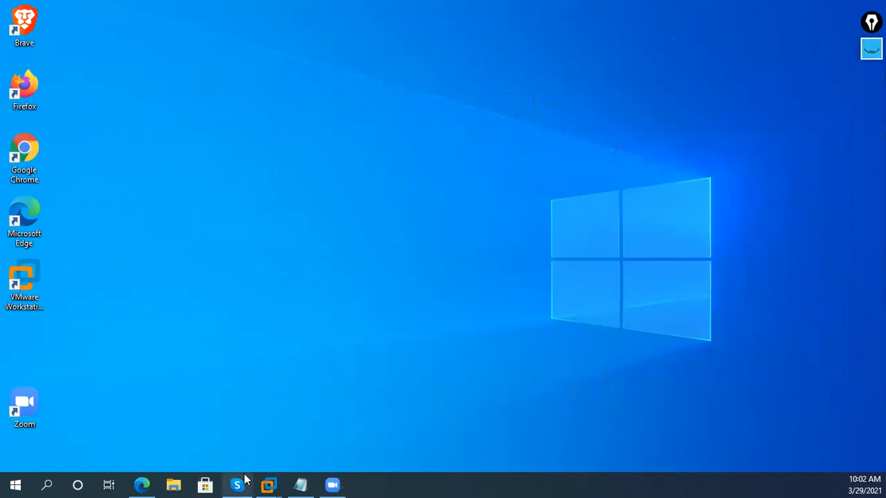
mouse_move(268, 485)
click(237, 413)
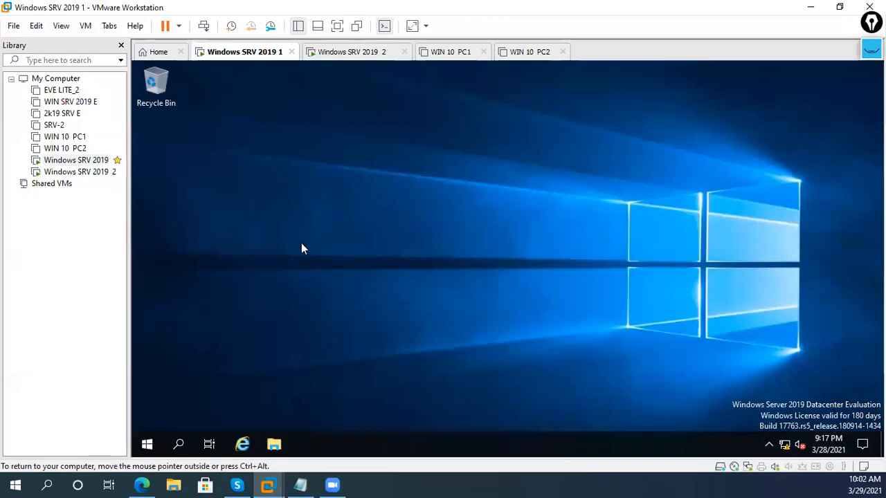
right_click(312, 166)
click(319, 201)
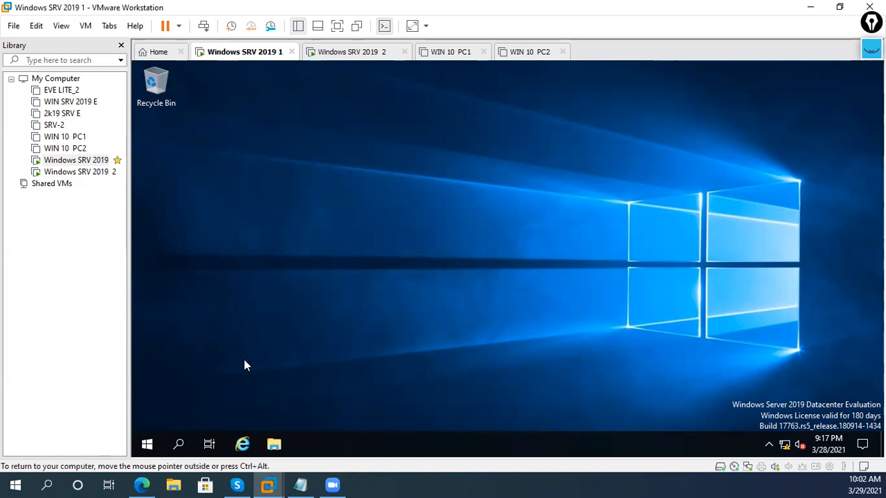
click(146, 444)
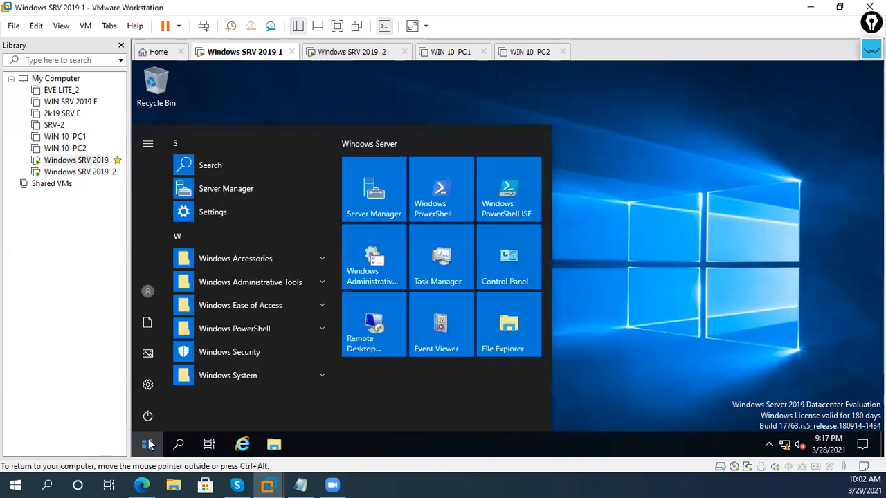
click(386, 208)
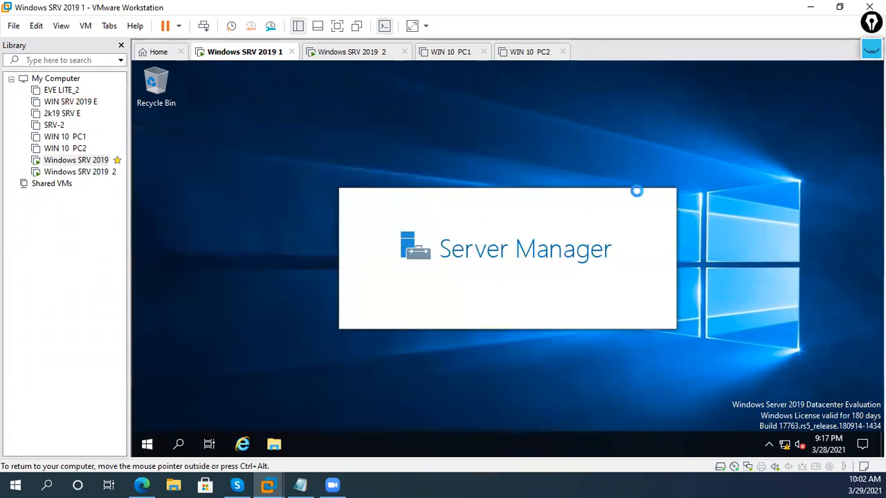
- In Active Directory Users and Computers, browse mcse.com.np's Users, Domain Controllers, Computers and Managed Service Accounts containers
click(789, 96)
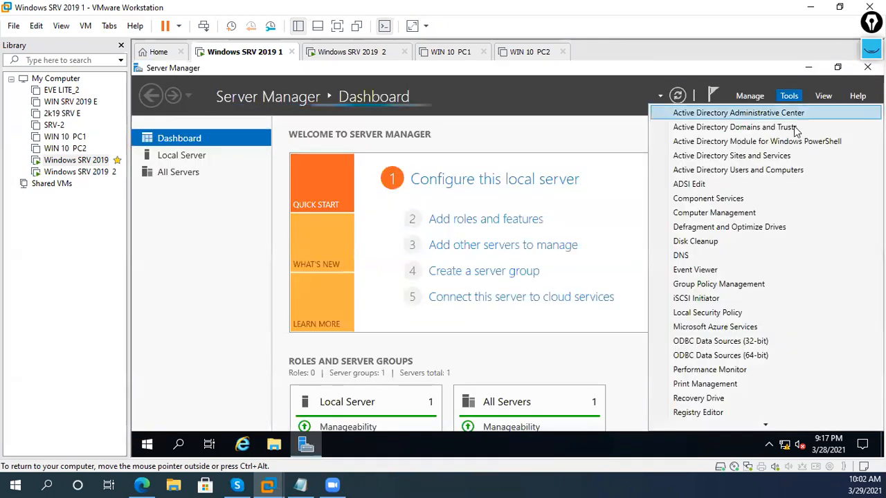
click(778, 170)
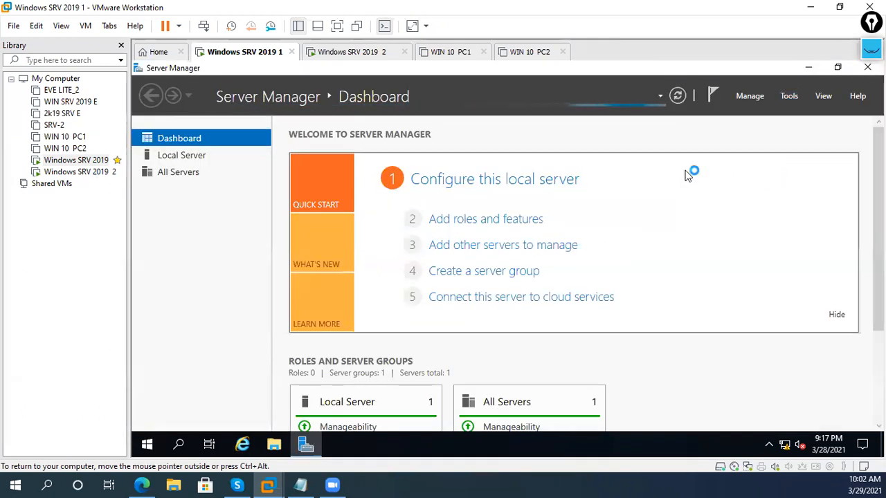
double_click(258, 168)
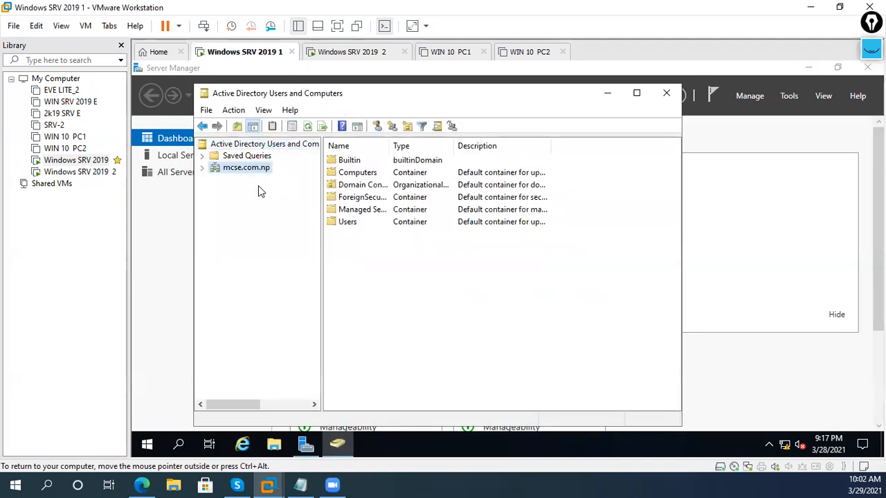
click(239, 238)
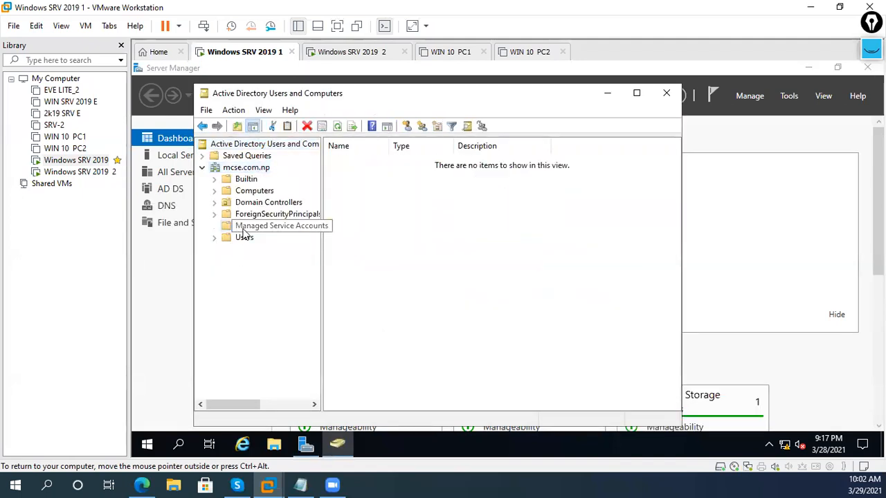
click(254, 203)
click(254, 190)
click(244, 227)
click(245, 238)
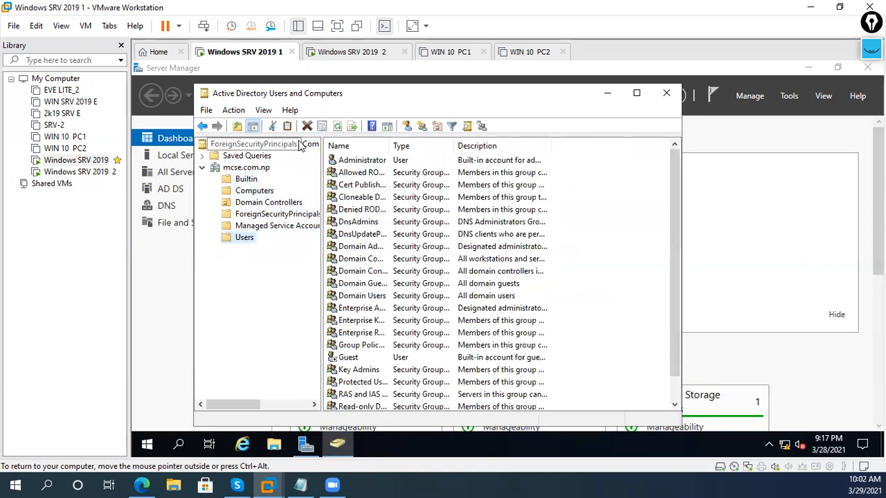
click(254, 169)
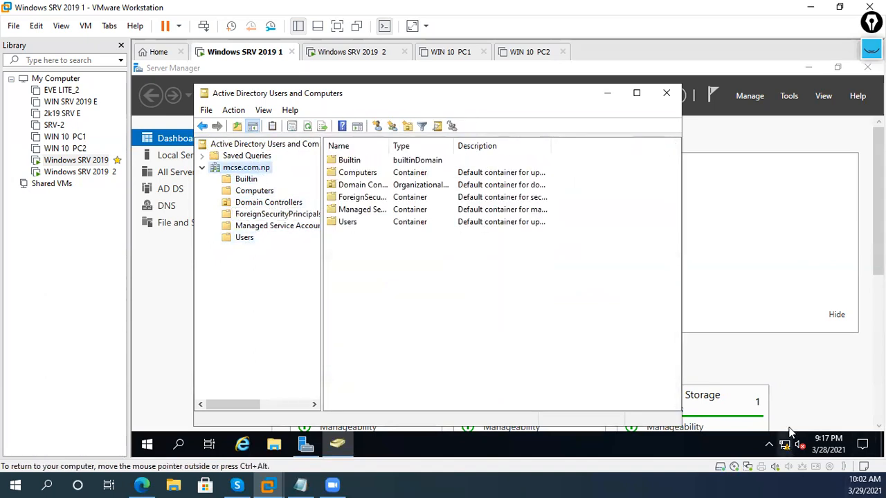
click(809, 323)
- From the Local Server page, open Network Connections and view Ethernet0's adapter properties
click(219, 158)
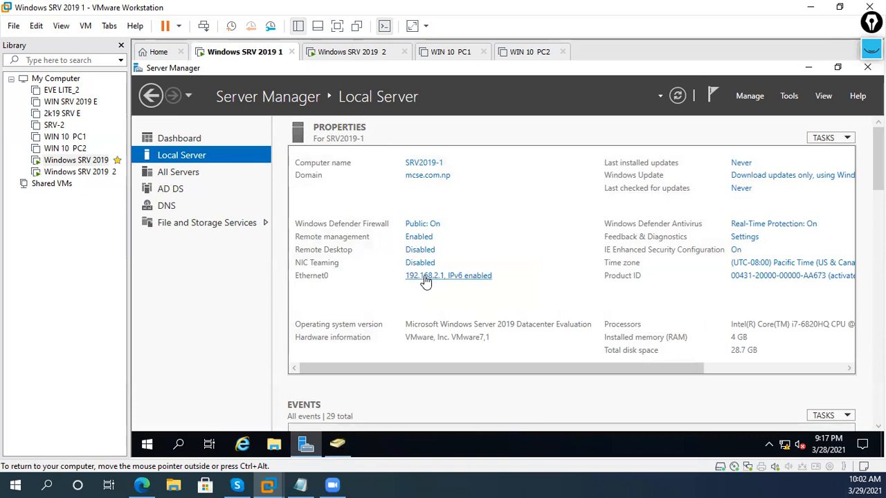
click(425, 276)
click(381, 153)
right_click(381, 152)
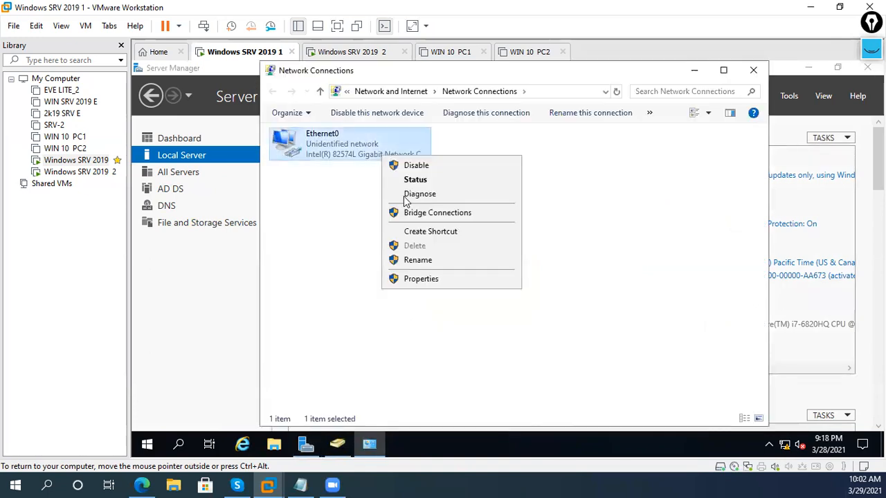
click(410, 279)
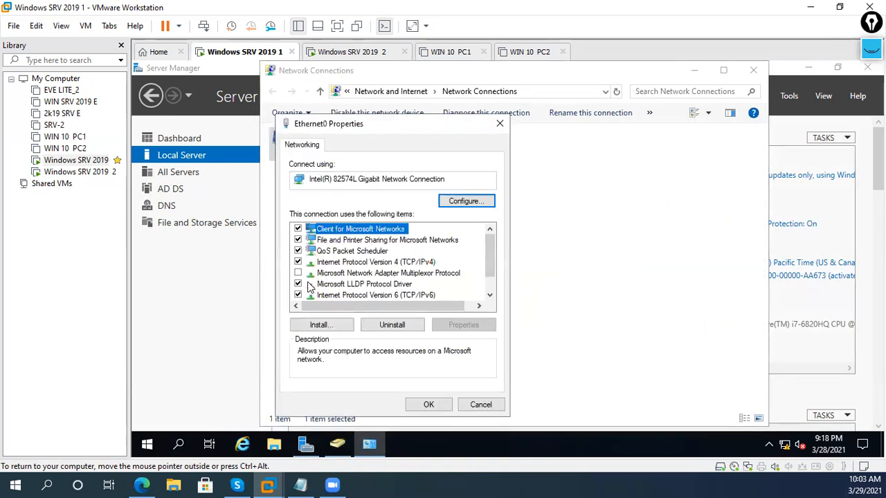
click(299, 295)
click(391, 263)
click(429, 404)
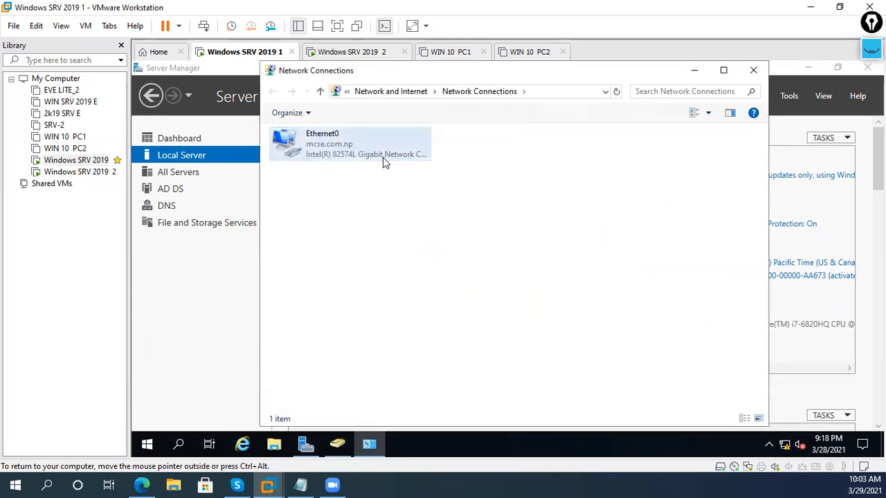
- Review Ethernet0's IPv4 settings: 192.168.2.1, mask 255.255.255.0, DNS 127.0.0.1; close and minimize
right_click(383, 158)
click(398, 281)
click(418, 264)
double_click(418, 264)
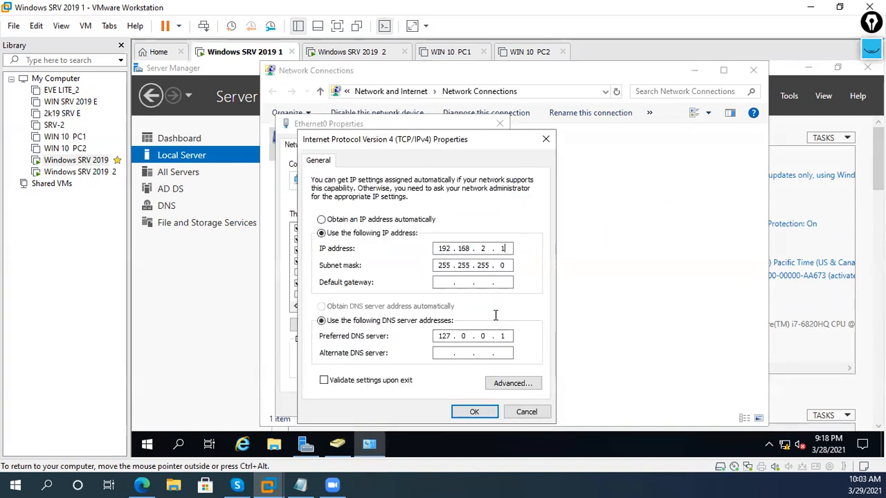
click(474, 412)
click(479, 403)
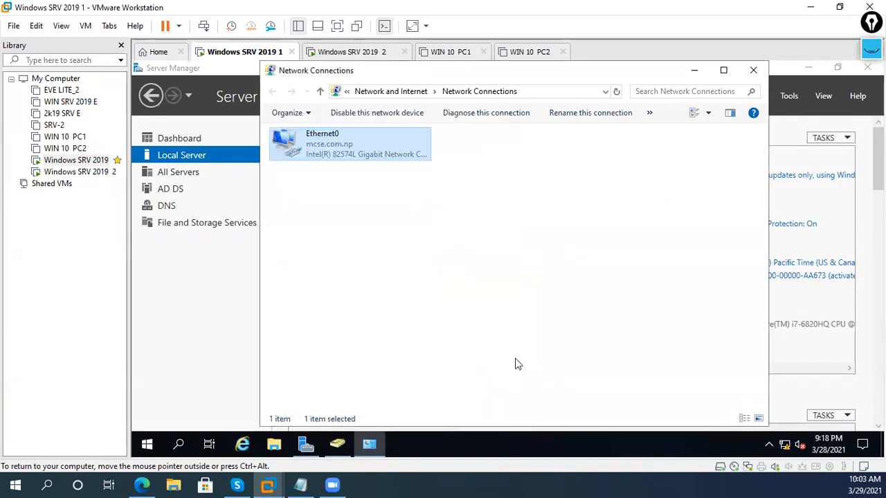
click(696, 71)
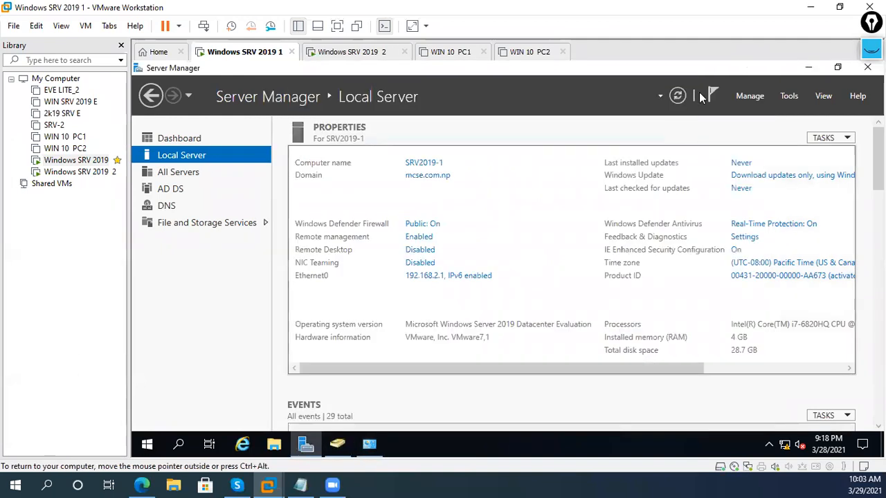
- Start the Add Roles and Features wizard and select the DHCP Server role with its tools
click(179, 138)
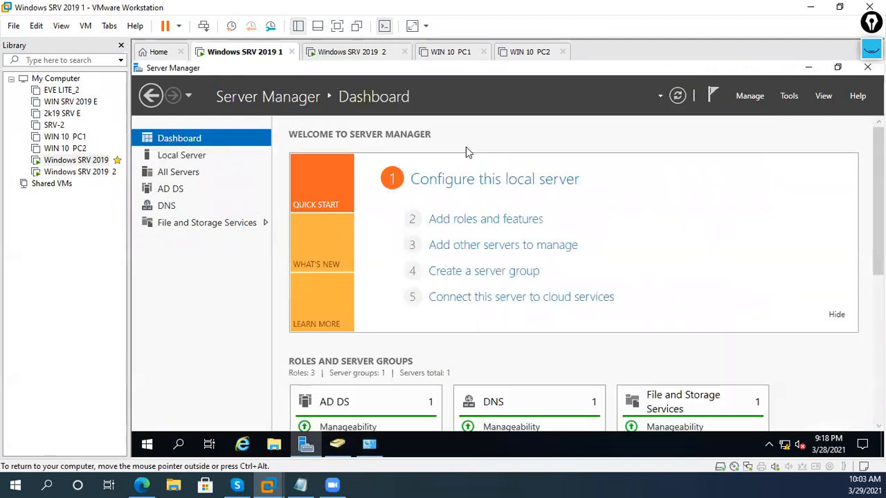
click(524, 219)
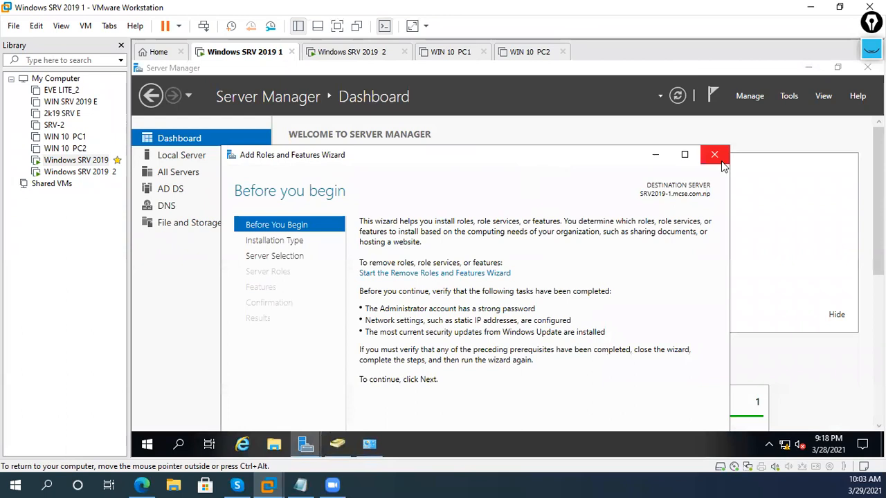
click(685, 155)
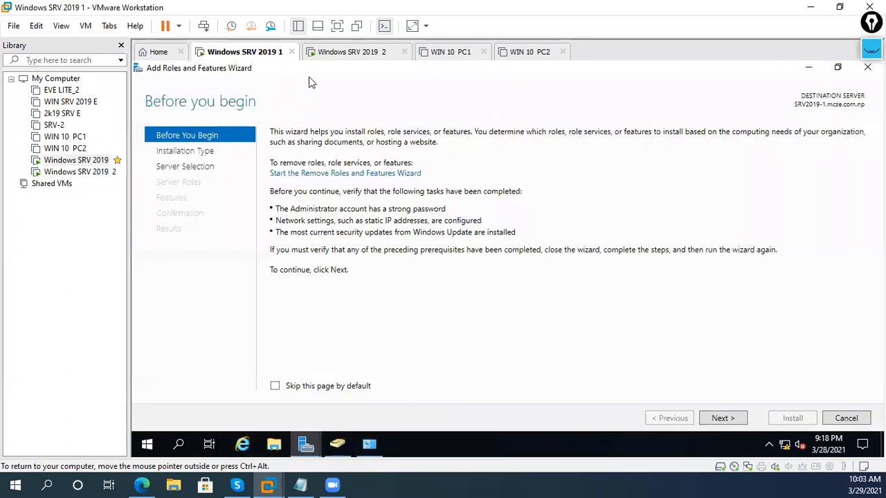
click(723, 420)
click(725, 421)
click(727, 423)
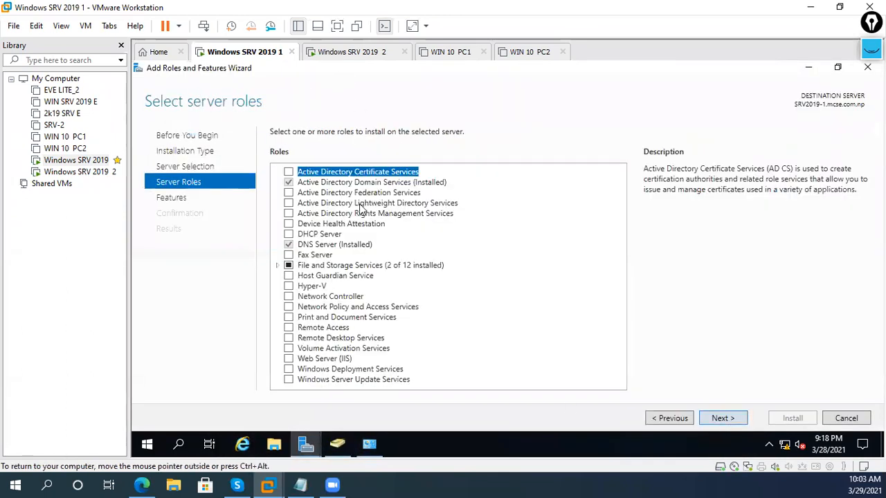
click(288, 233)
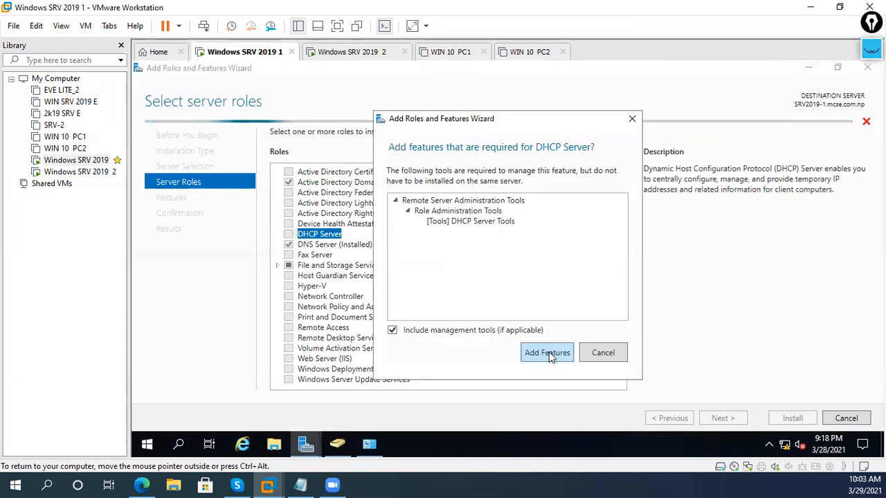
click(548, 355)
- Allow automatic restart, install the DHCP Server role and close the finished wizard
click(734, 418)
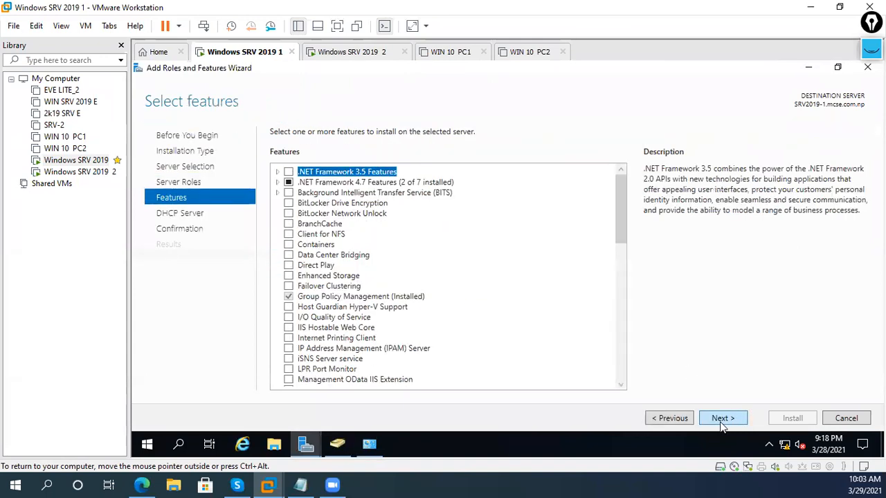
click(721, 423)
click(722, 421)
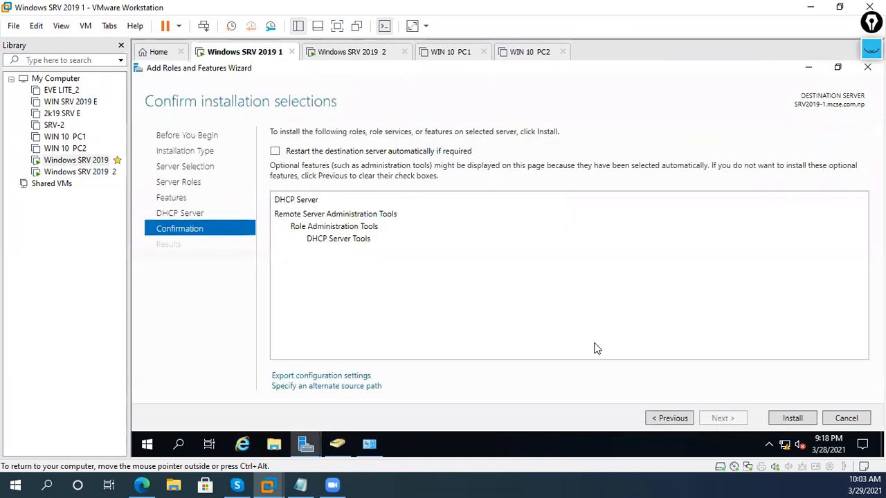
click(316, 152)
click(545, 298)
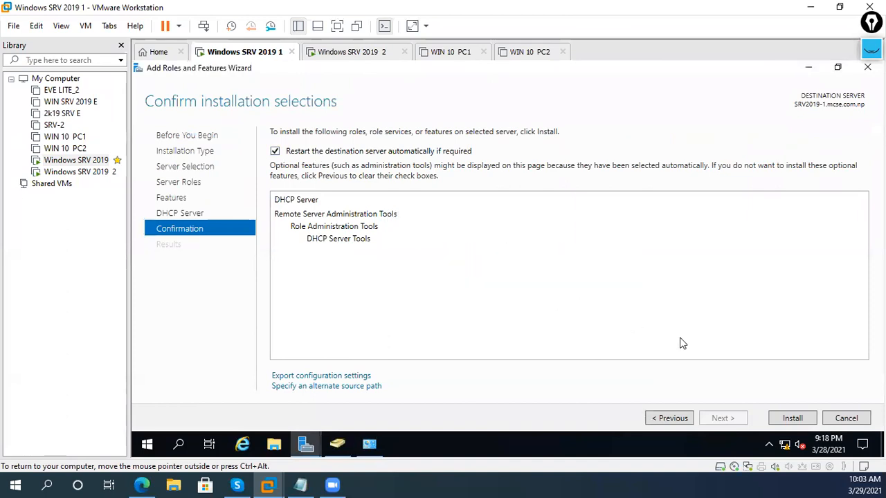
click(793, 420)
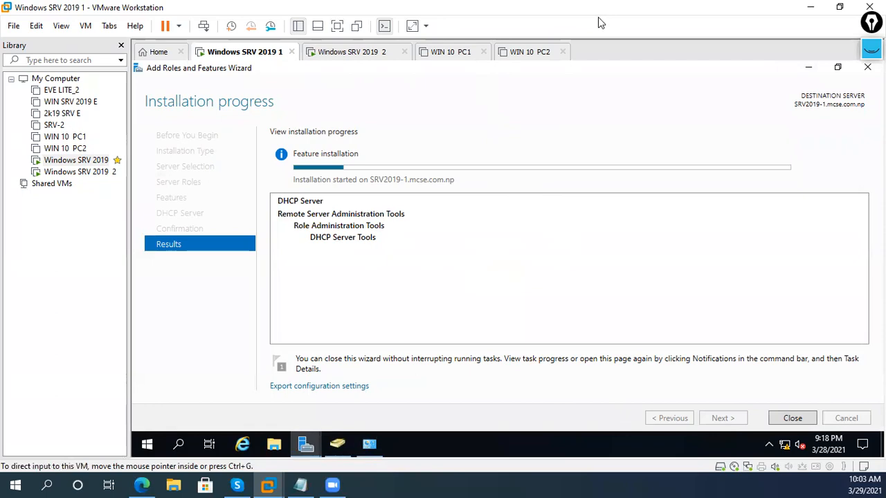
click(593, 114)
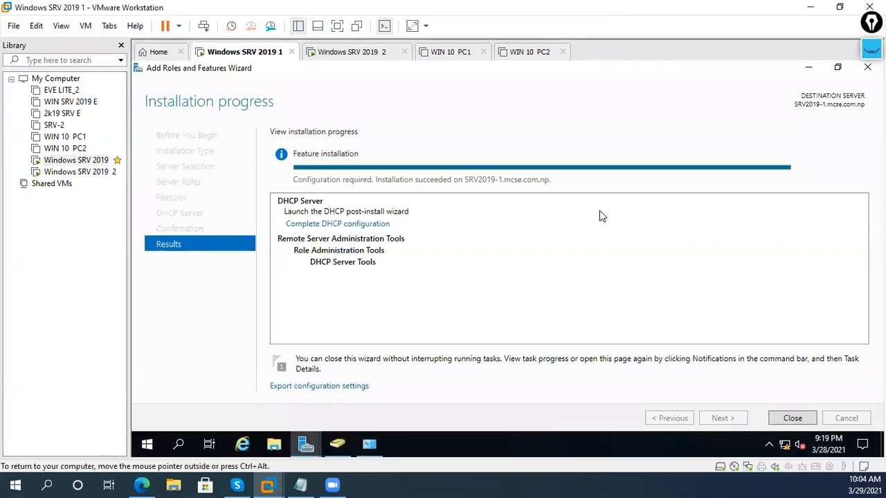
click(803, 419)
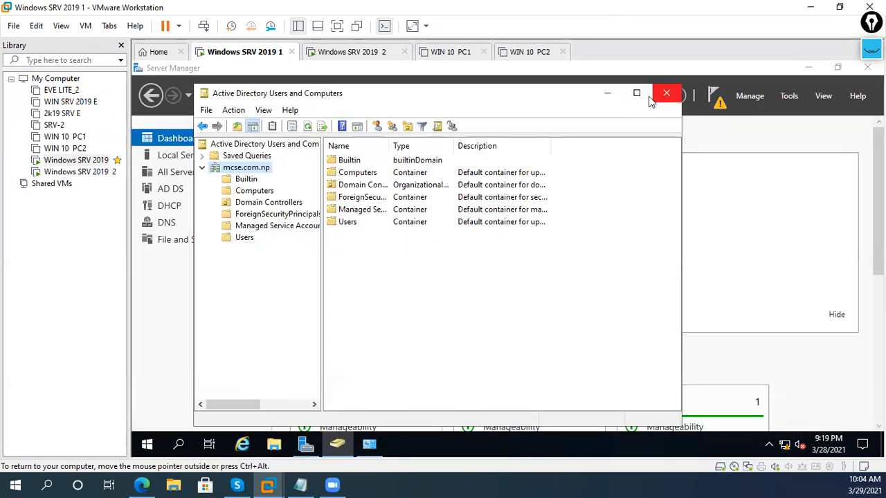
- Open the DHCP management console from Server Manager's Tools and maximize it
click(607, 97)
click(795, 99)
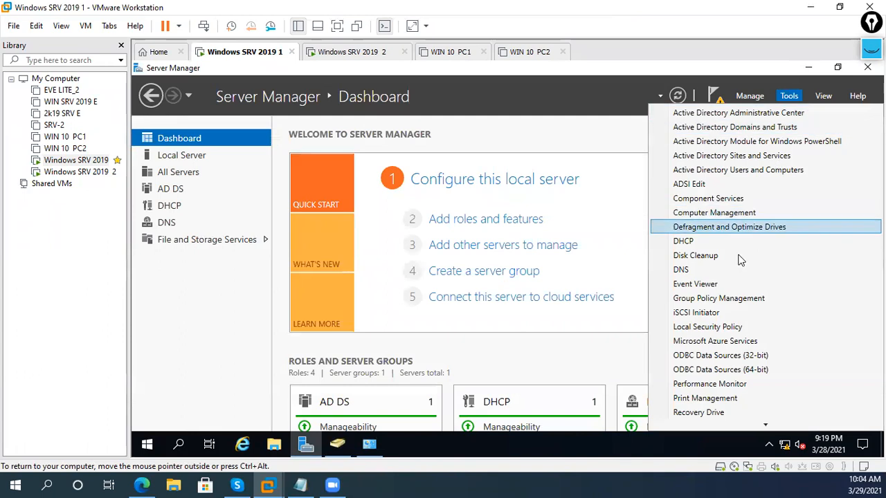
click(719, 242)
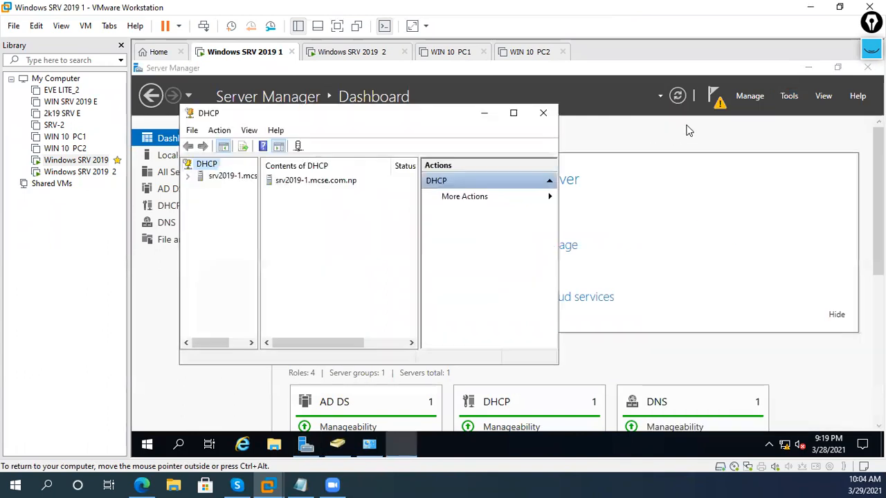
click(513, 113)
- Expand srv2019-1.mcse.com.np and launch New Scope on the IPv4 node
click(180, 129)
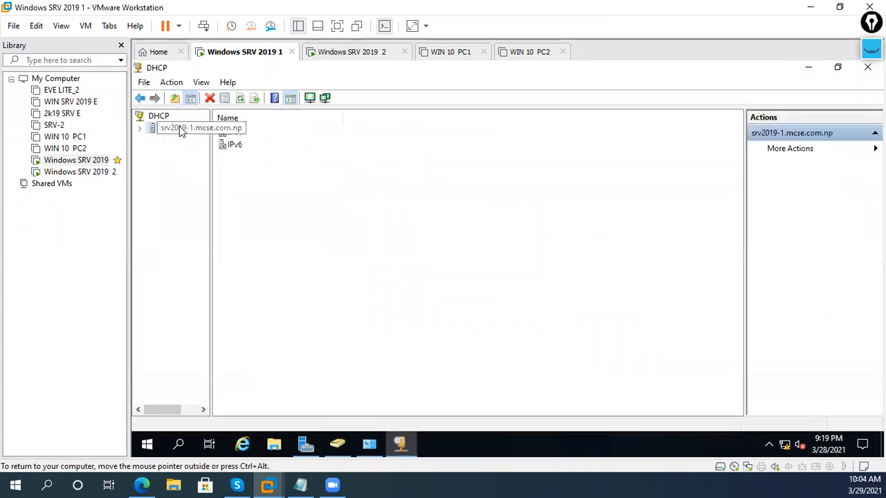
click(140, 128)
click(153, 139)
click(153, 140)
double_click(171, 140)
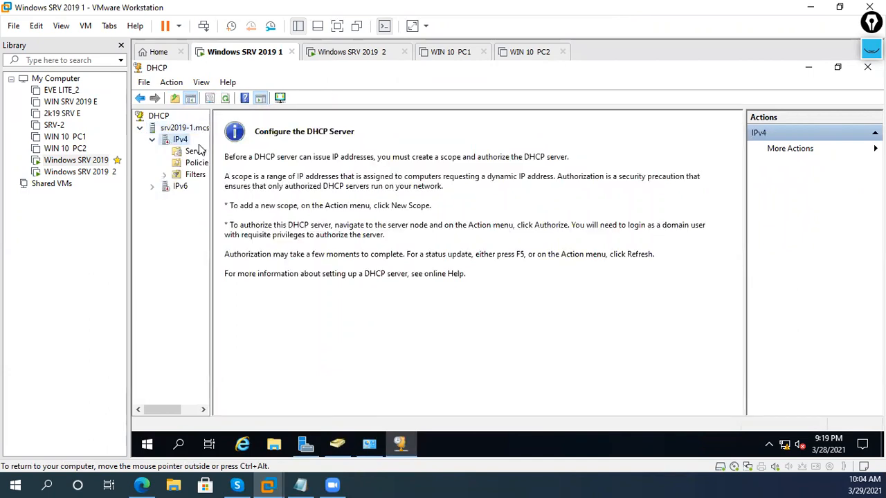
click(193, 151)
click(180, 139)
right_click(181, 140)
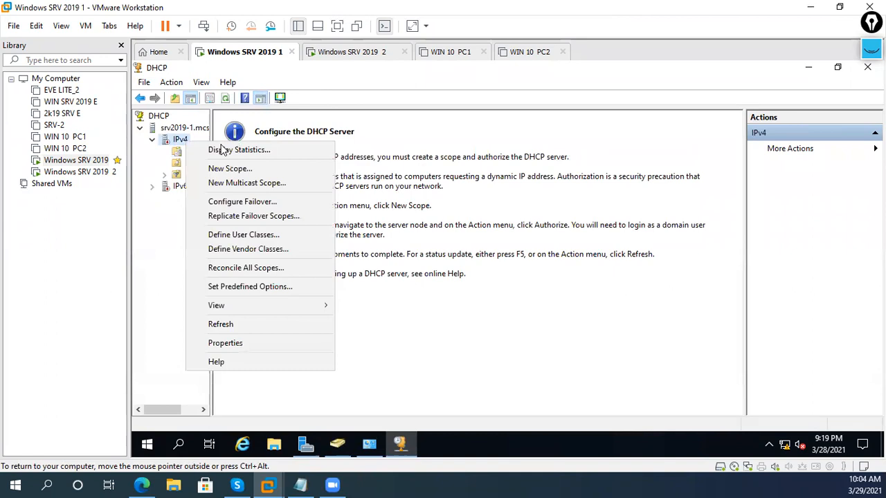
click(211, 168)
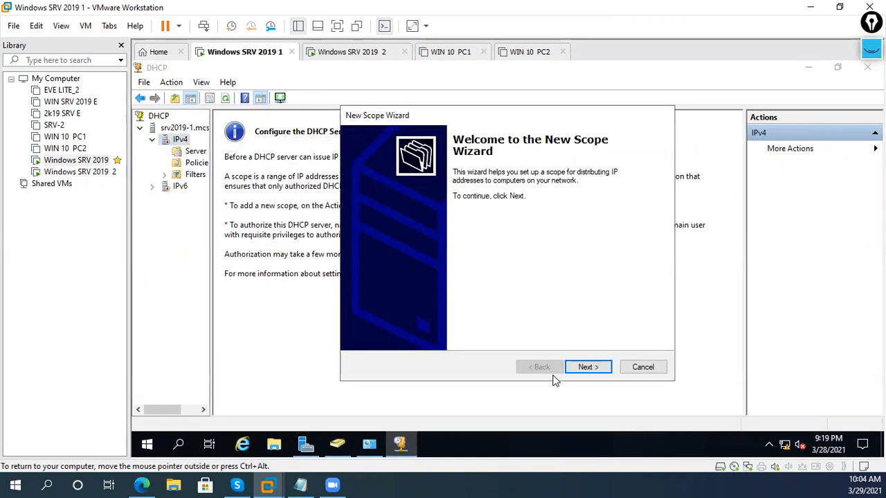
- Name the new scope 'H.Q-Scope'
key(Return)
text(S)
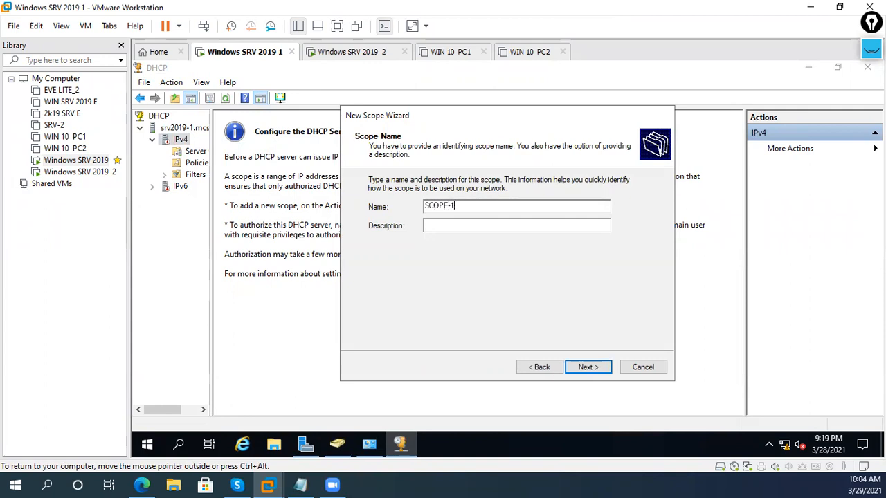
text(COP)
key(BackSpace)
key(BackSpace)
key(BackSpace)
key(BackSpace)
text(H.Q-Scope)
click(427, 226)
key(Return)
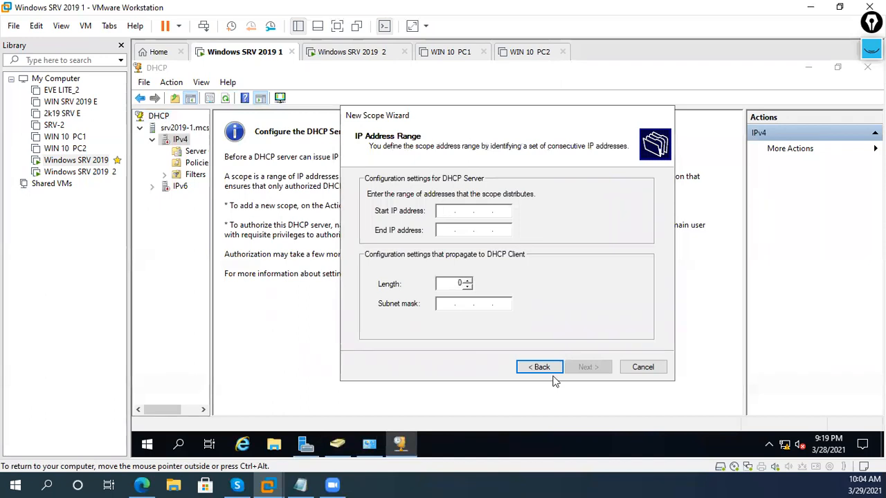
- Enter the scope's start and end addresses on the 192.168.2 network and accept the subnet mask
text(1921682)
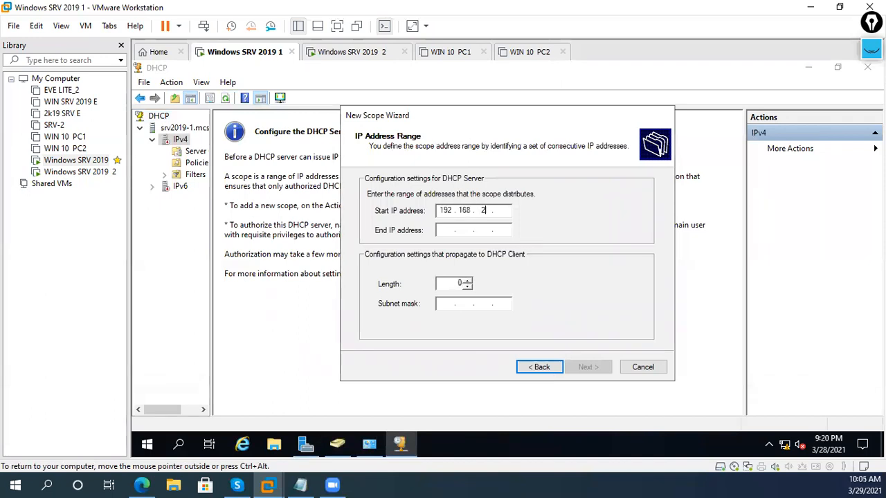
text(1)
key(Tab)
text(1)
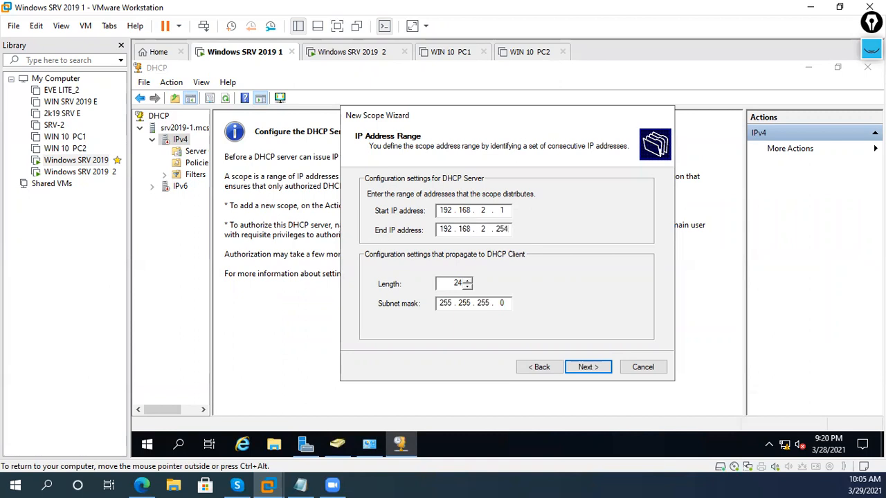
click(508, 305)
click(587, 366)
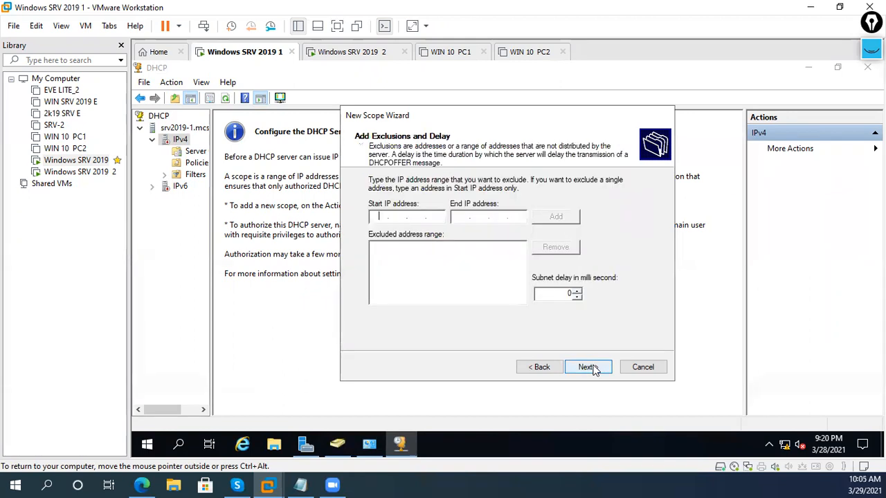
- Exclude 192.168.2.1 to 192.168.2.100, keep the default lease, and choose to configure options now
click(425, 218)
text(192.168.2.100)
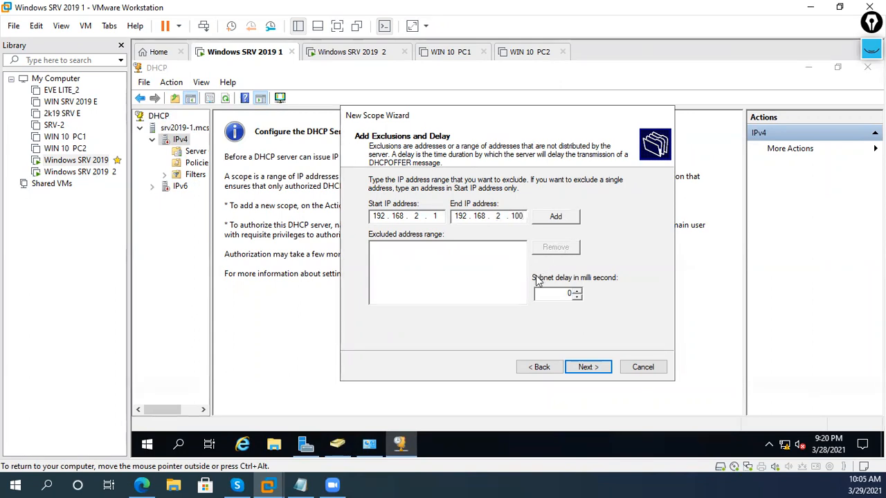
double_click(548, 294)
click(566, 221)
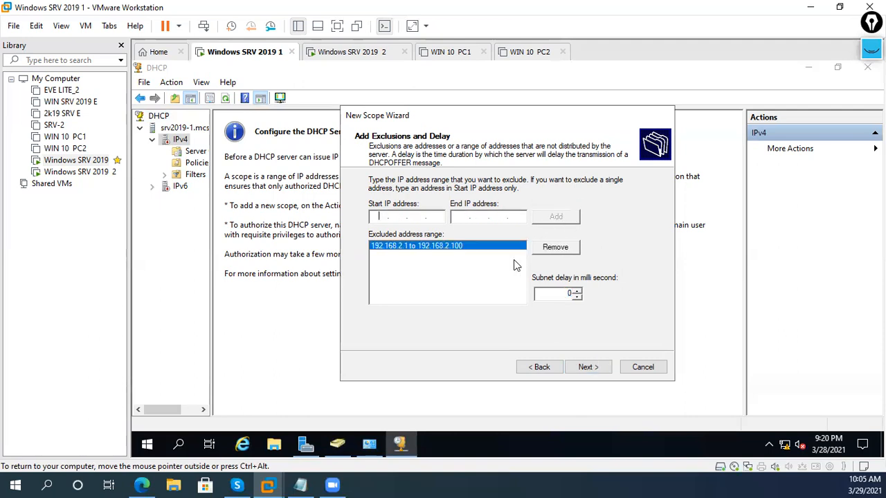
click(587, 367)
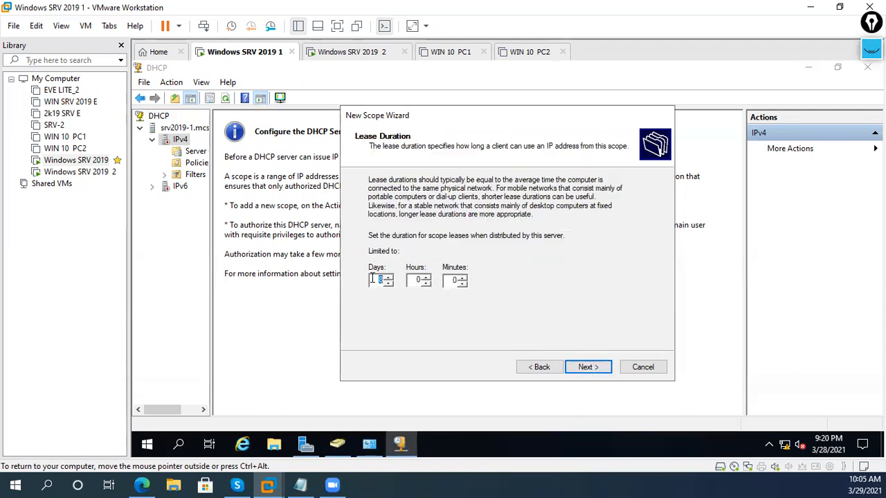
click(578, 368)
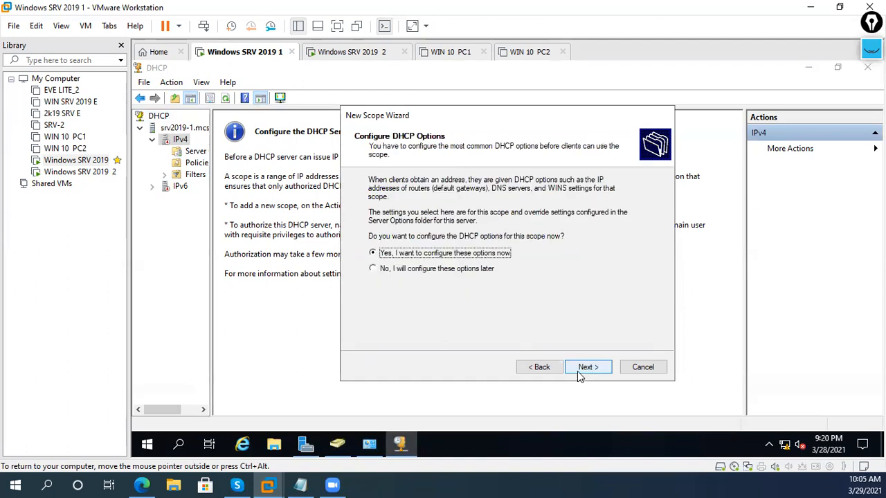
click(580, 373)
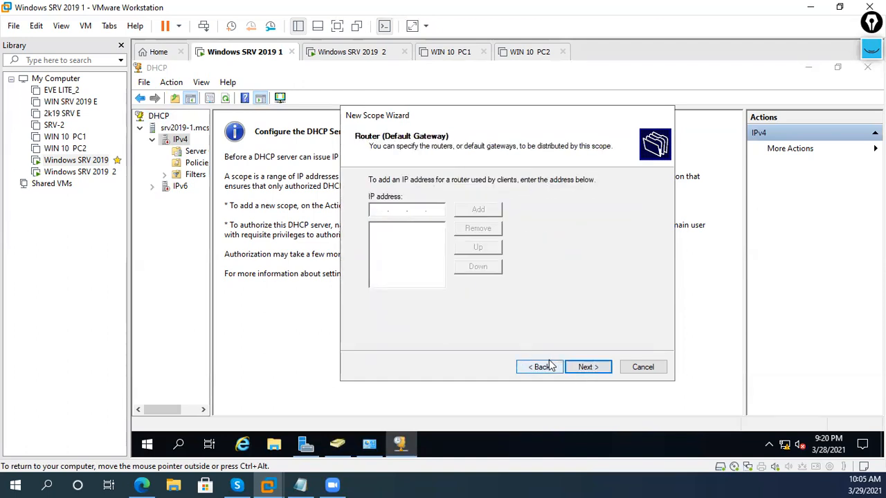
- Add 192.168.1.254 as the scope's default gateway
text(192 . 168 . 1 . 254)
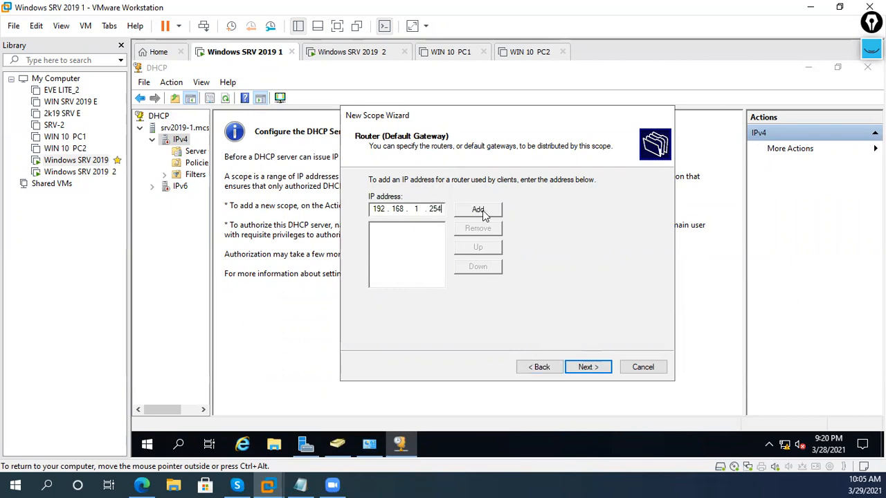
click(485, 211)
click(607, 372)
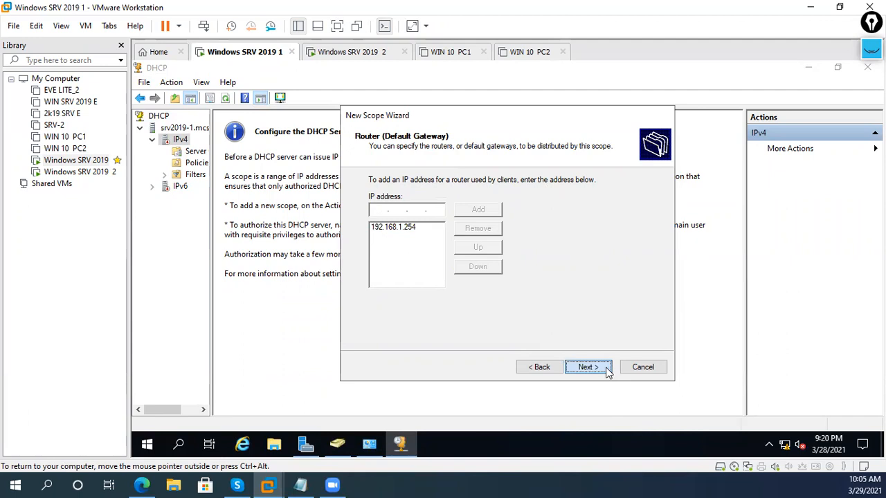
click(468, 263)
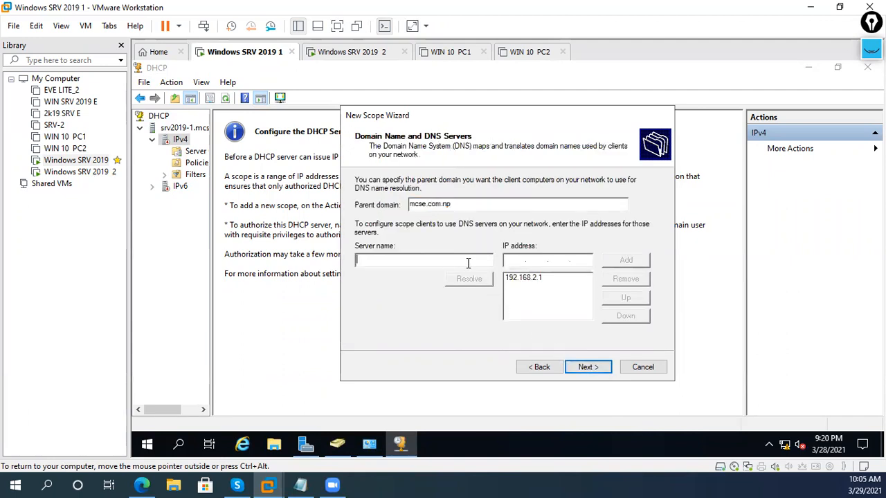
- Resolve SRV2019-1 as DNS server 192.168.2.1, skip WINS and reach Activate Scope
text(SRV2019-1)
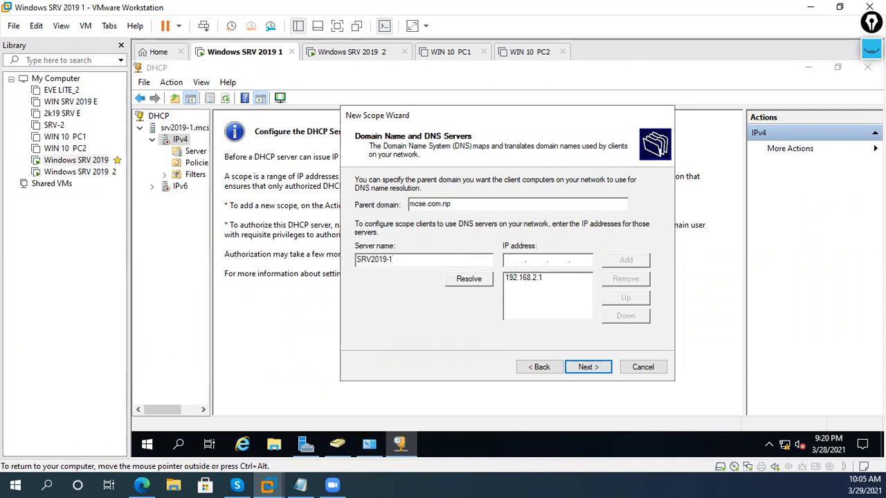
click(468, 279)
click(557, 279)
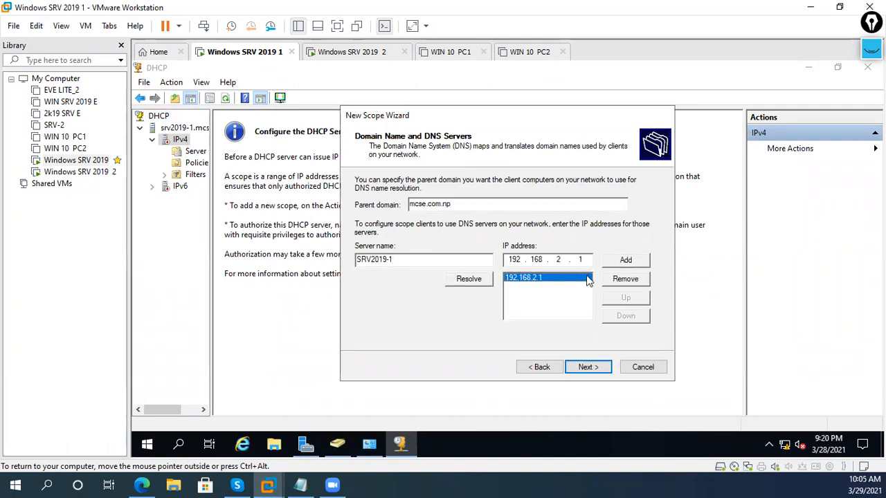
drag(588, 261, 334, 248)
key(BackSpace)
key(BackSpace)
key(BackSpace)
key(BackSpace)
key(BackSpace)
key(BackSpace)
key(BackSpace)
key(BackSpace)
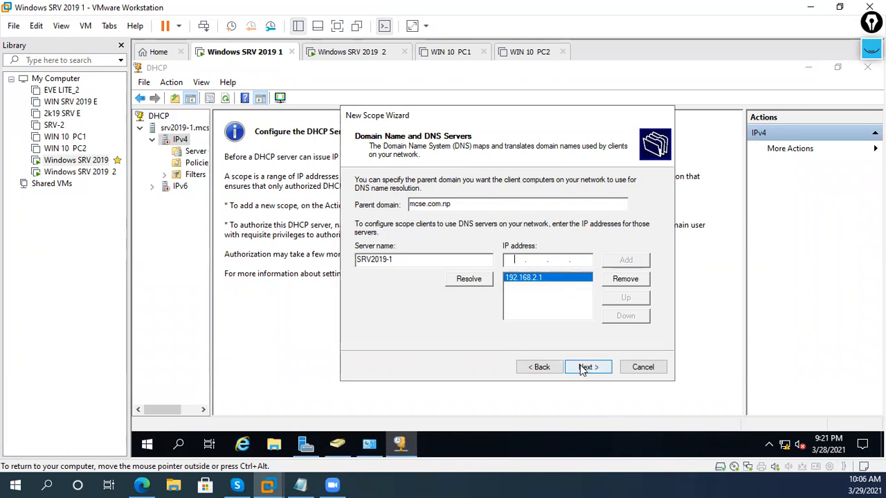
click(585, 368)
click(585, 368)
click(584, 369)
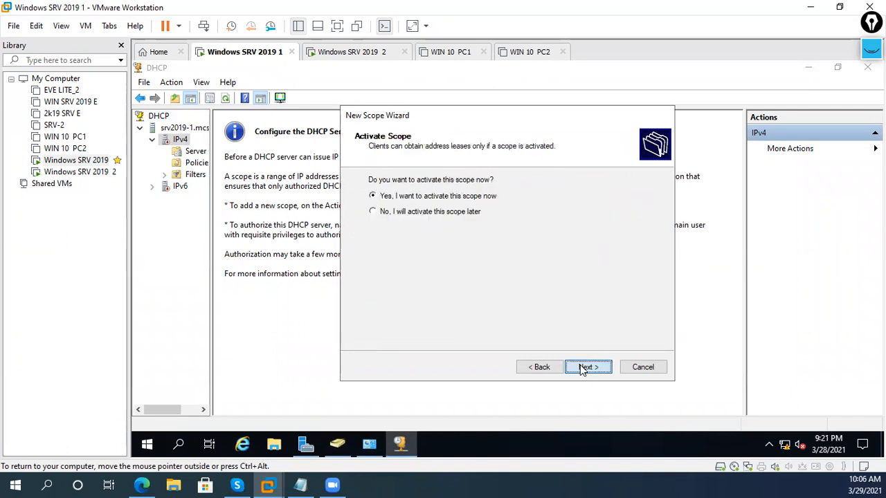
- Create the 192.168.2.0 H.Q-Scope, then authorize and refresh the DHCP server
click(585, 368)
right_click(182, 143)
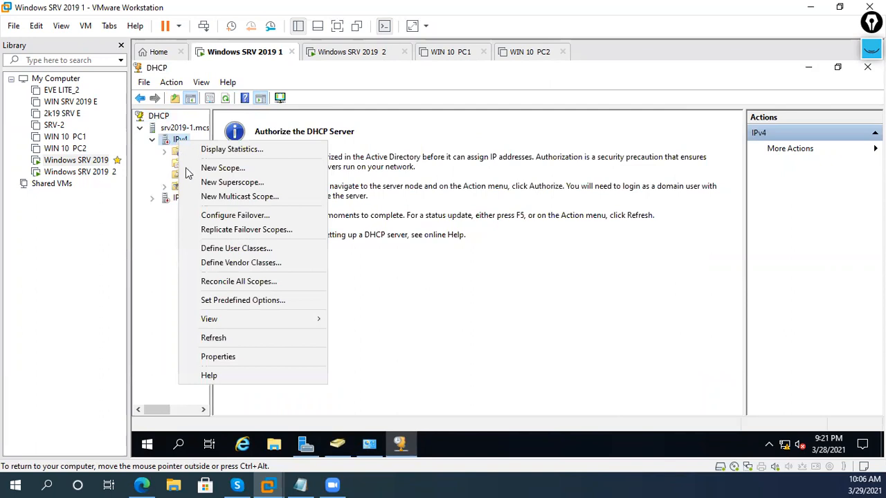
click(223, 338)
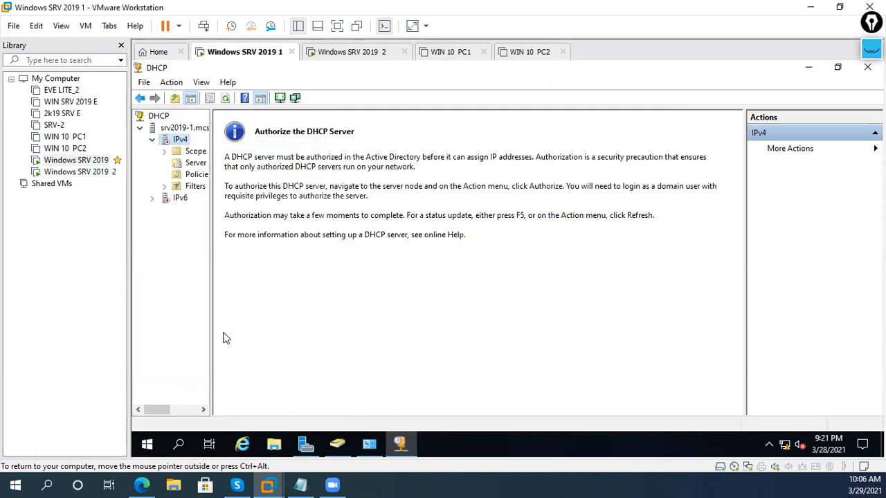
right_click(180, 140)
right_click(197, 129)
click(258, 154)
right_click(181, 129)
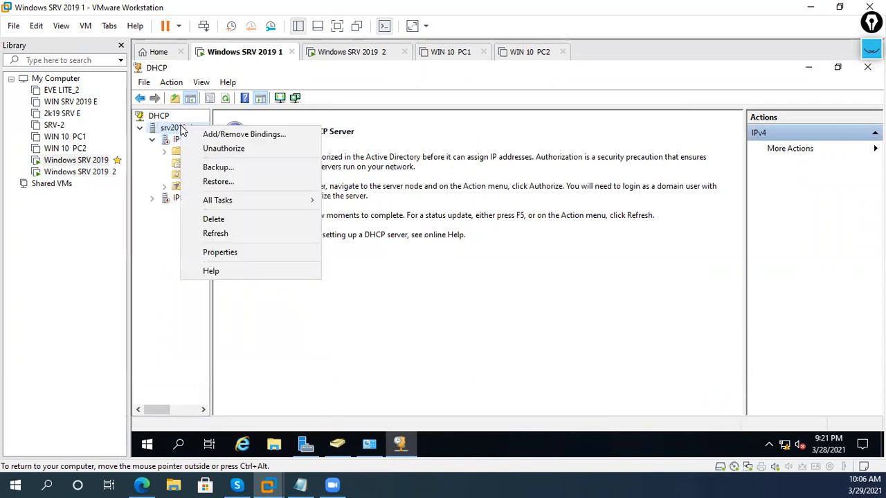
click(223, 233)
- Widen the tree to confirm H.Q-Scope shows Active, then power on WIN 10 PC1
click(152, 140)
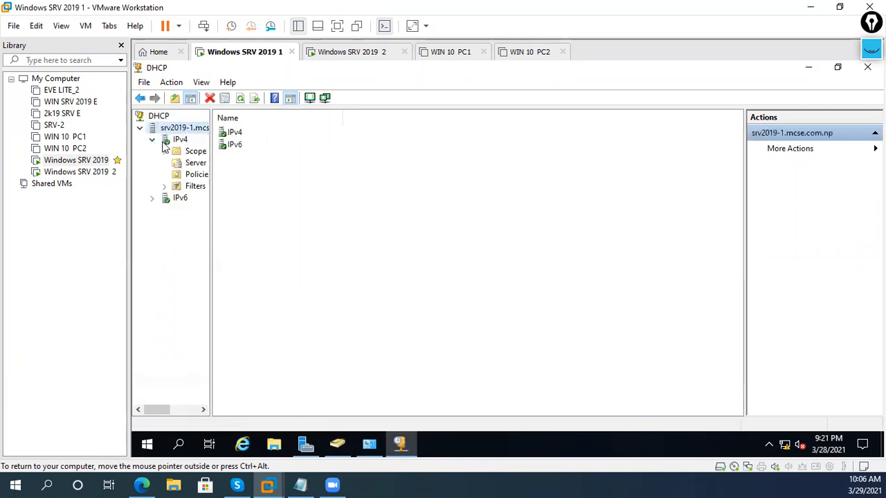
double_click(194, 151)
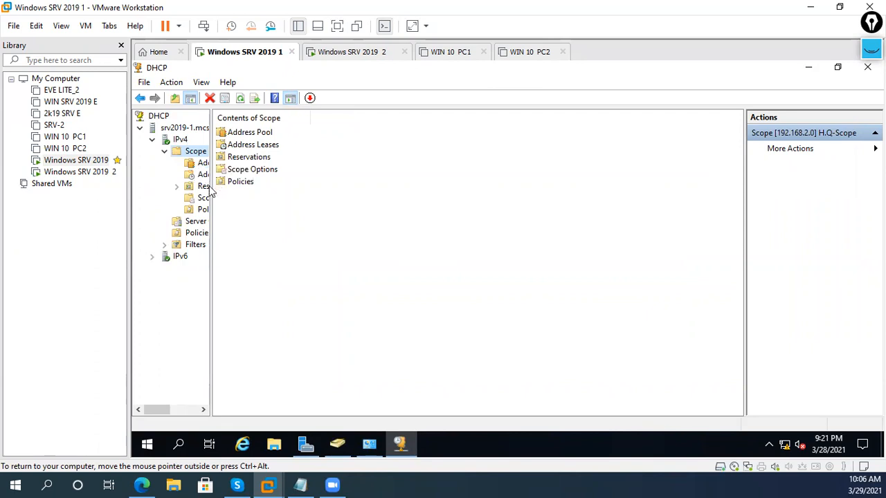
drag(211, 186, 287, 211)
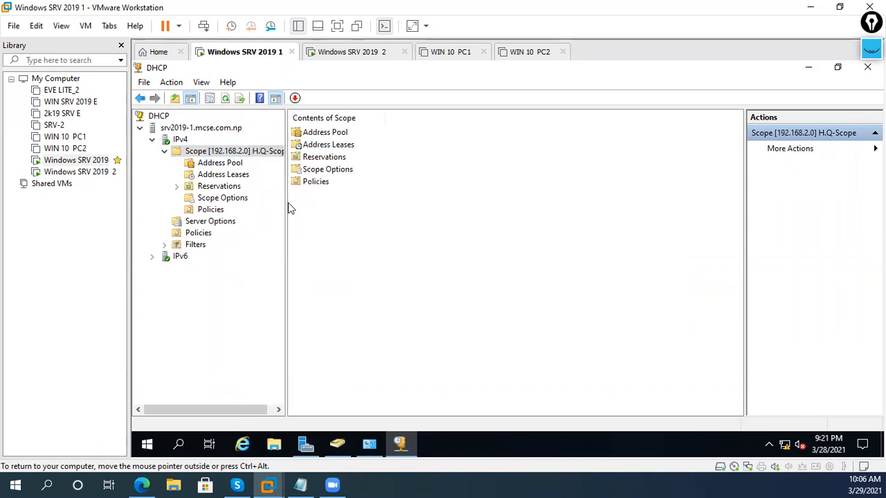
drag(287, 203, 326, 208)
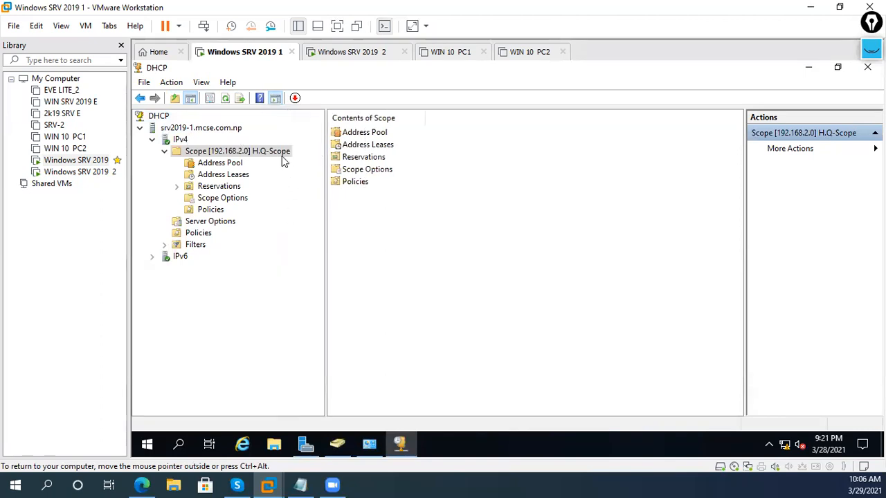
click(178, 141)
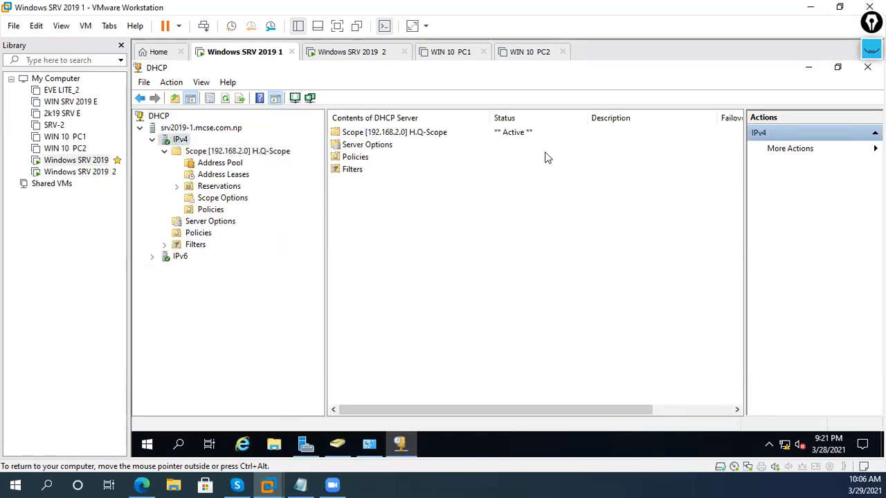
click(507, 135)
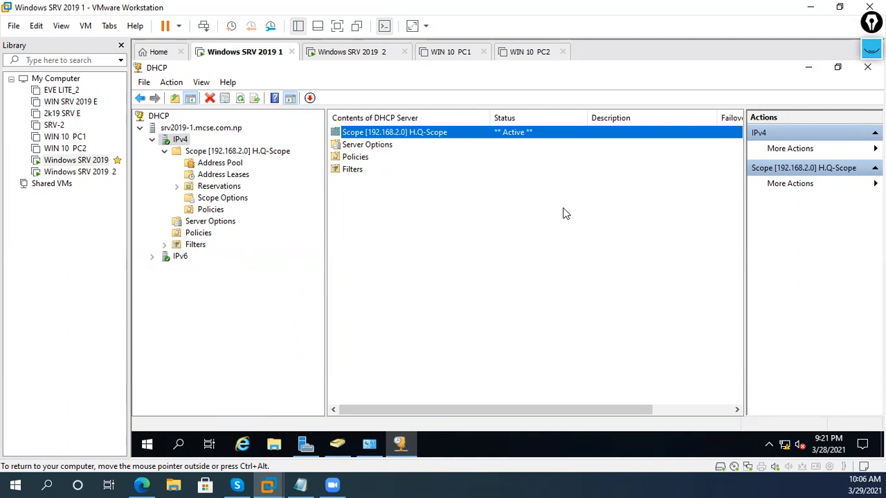
click(457, 61)
click(256, 101)
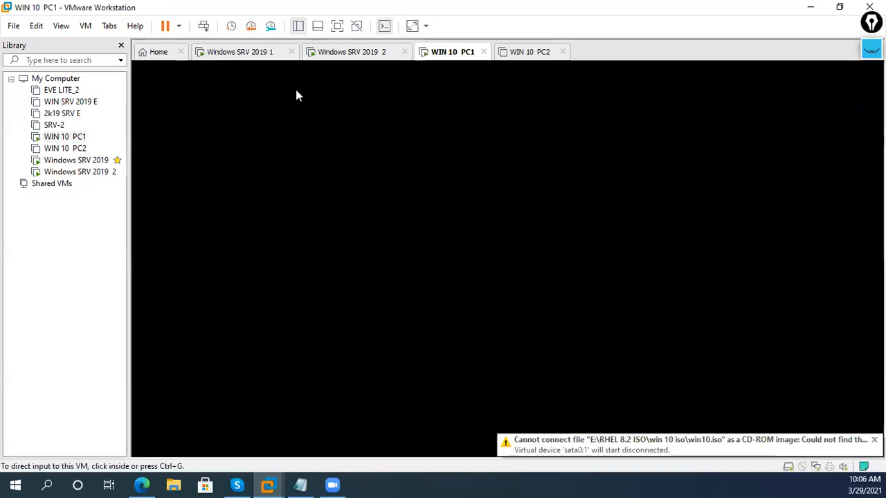
- Review the WIN 10 PC1 network adapter connection in its virtual machine settings
click(214, 52)
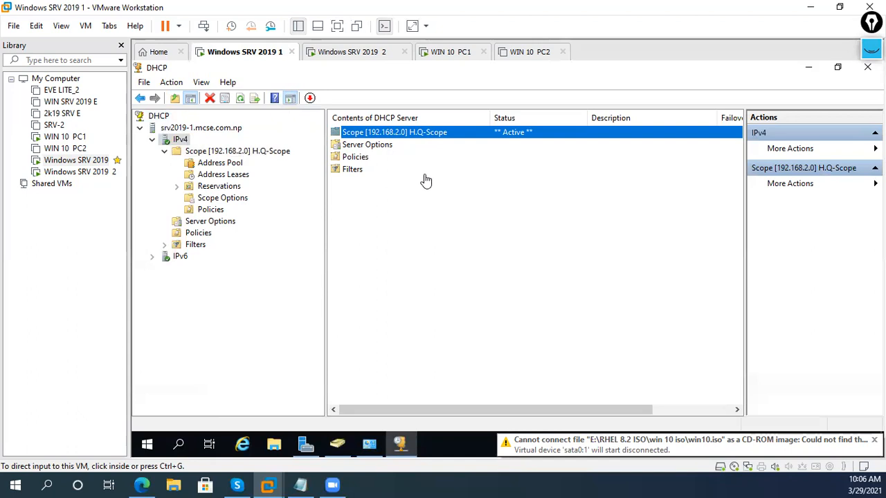
click(469, 55)
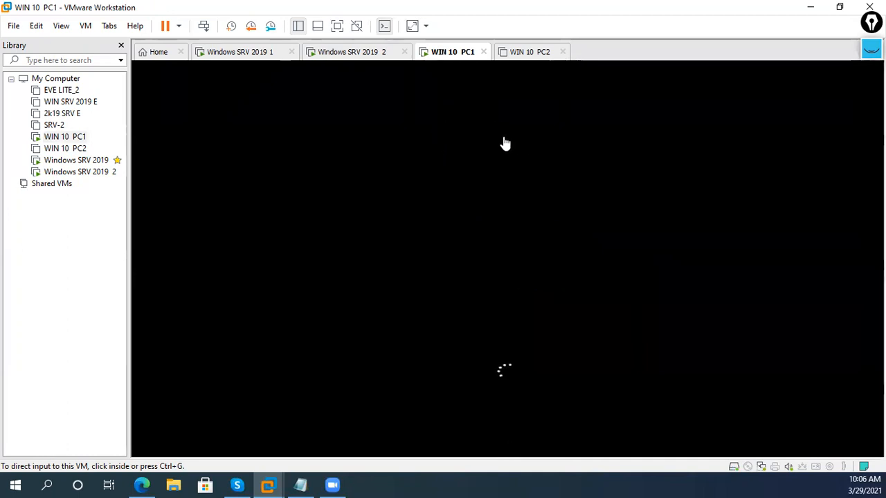
click(533, 58)
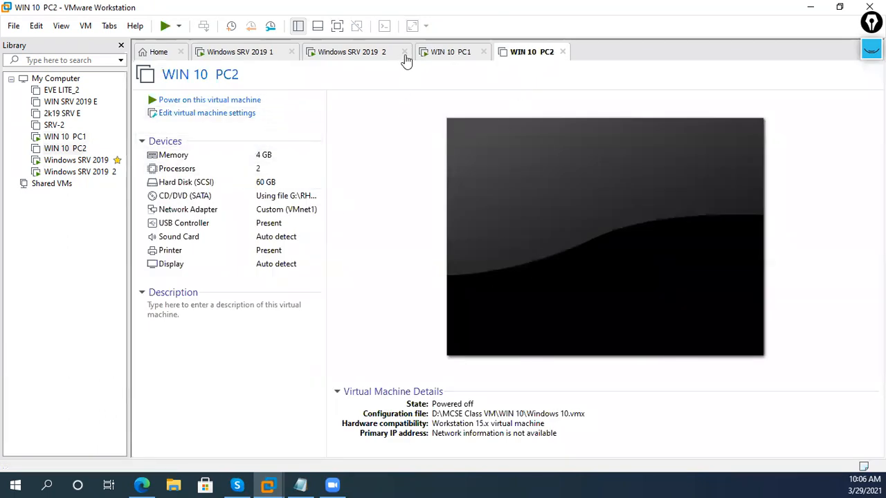
click(487, 56)
right_click(462, 59)
click(500, 235)
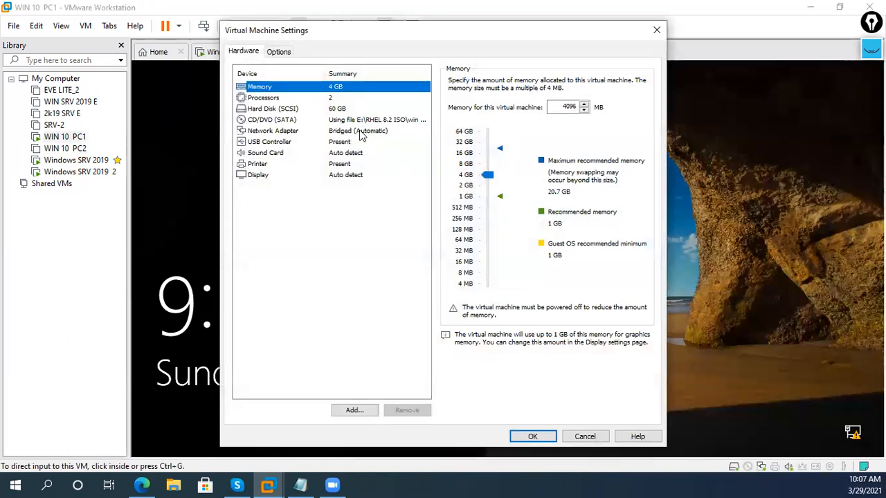
click(359, 131)
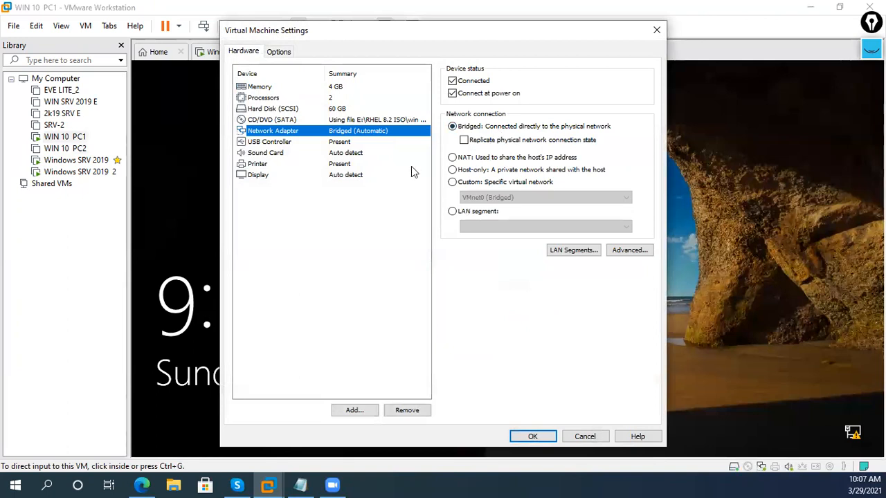
click(530, 436)
- Send Ctrl+Alt+Del to PC1 and sign in with the account password
right_click(456, 52)
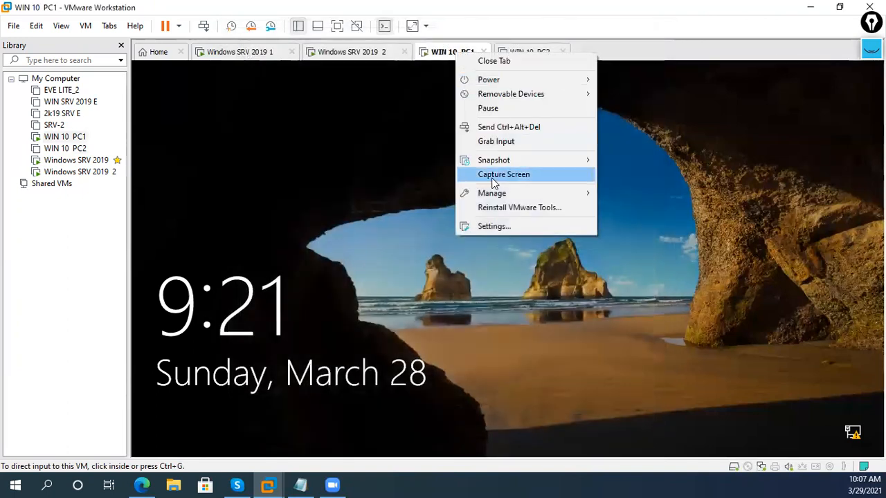
click(498, 126)
click(503, 316)
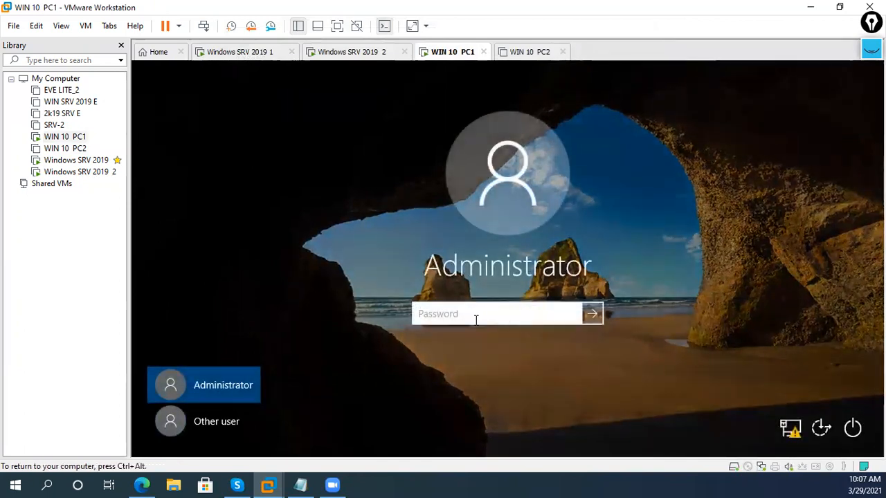
text(********)
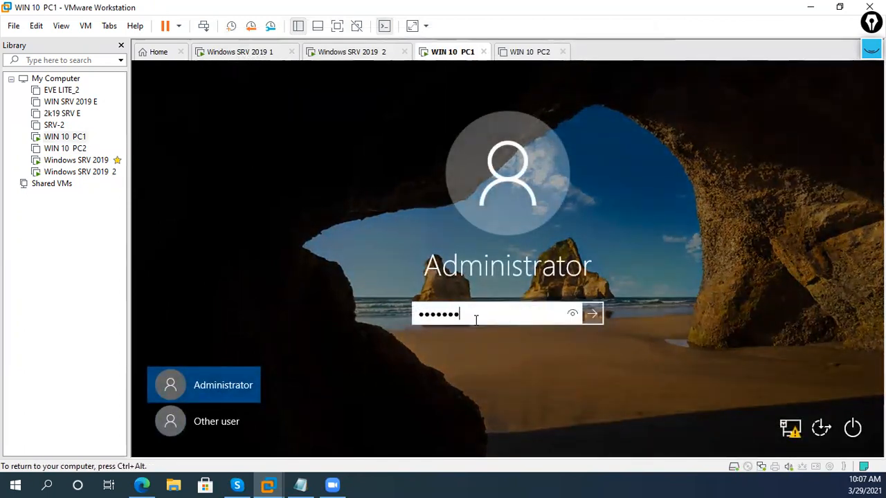
key(Return)
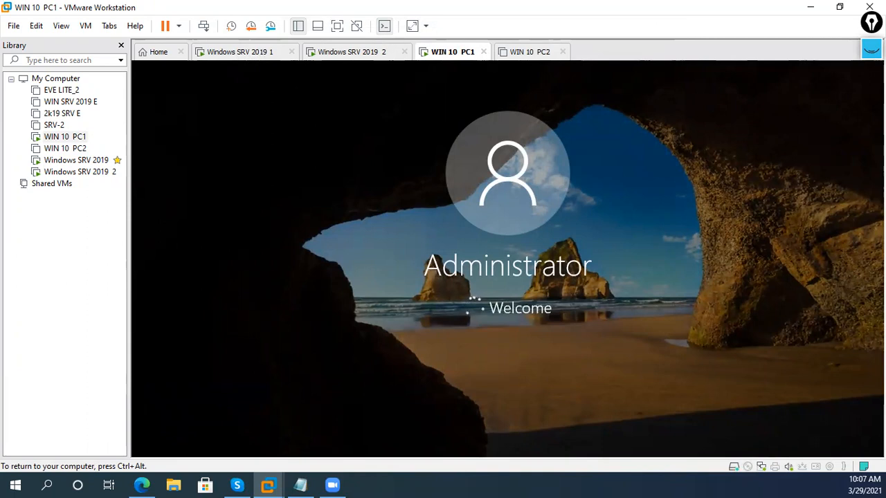
key(ctrl+alt)
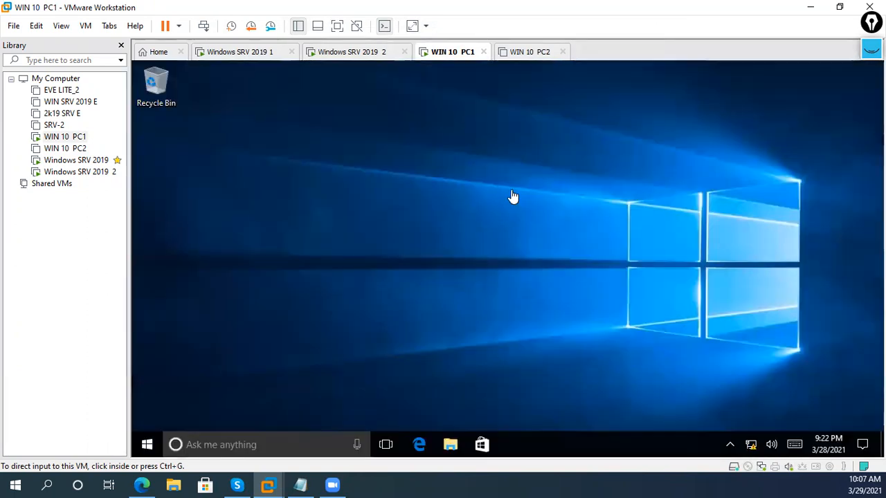
- Disable and re-enable PC1's Ethernet0 adapter from Network Connections
click(829, 302)
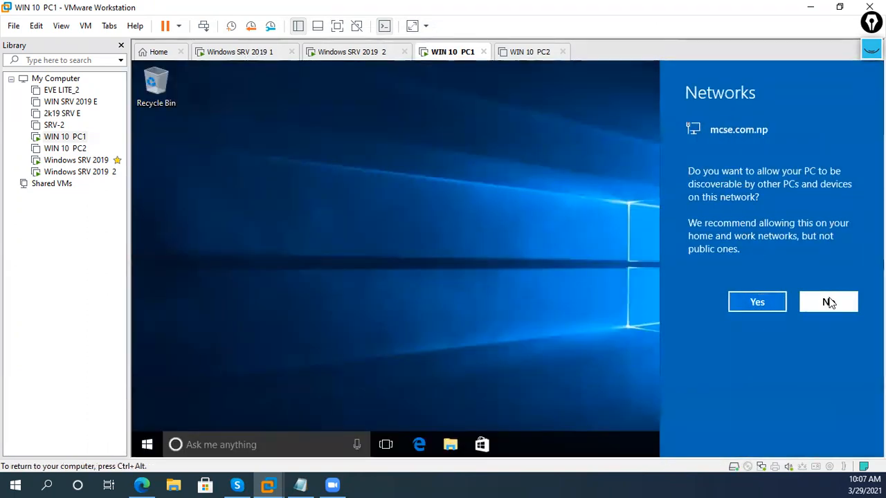
right_click(751, 444)
click(723, 432)
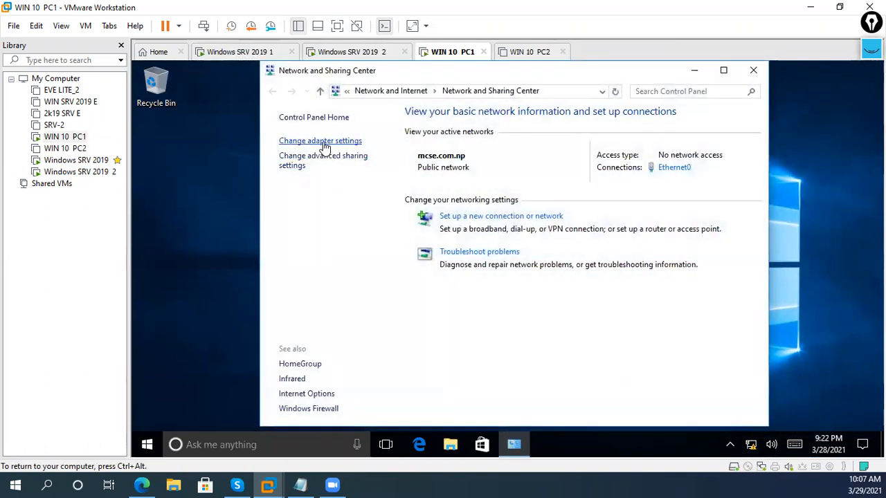
click(323, 142)
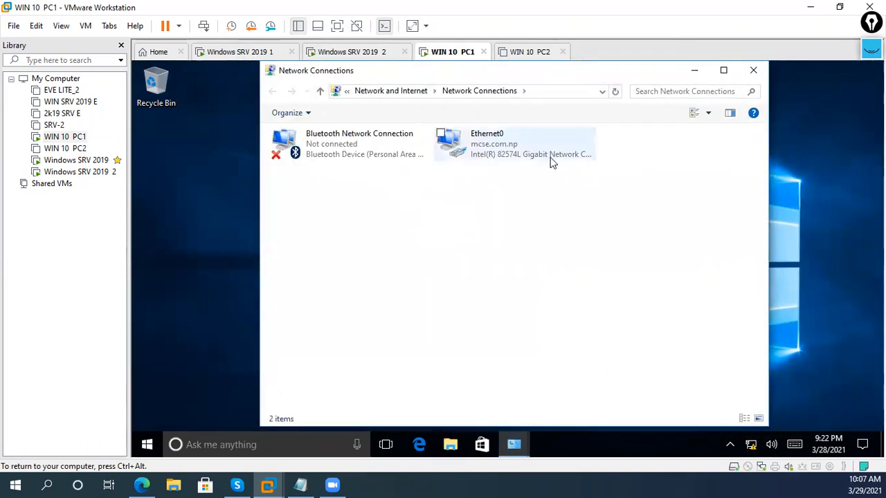
click(552, 161)
right_click(552, 161)
click(533, 163)
right_click(529, 157)
click(514, 163)
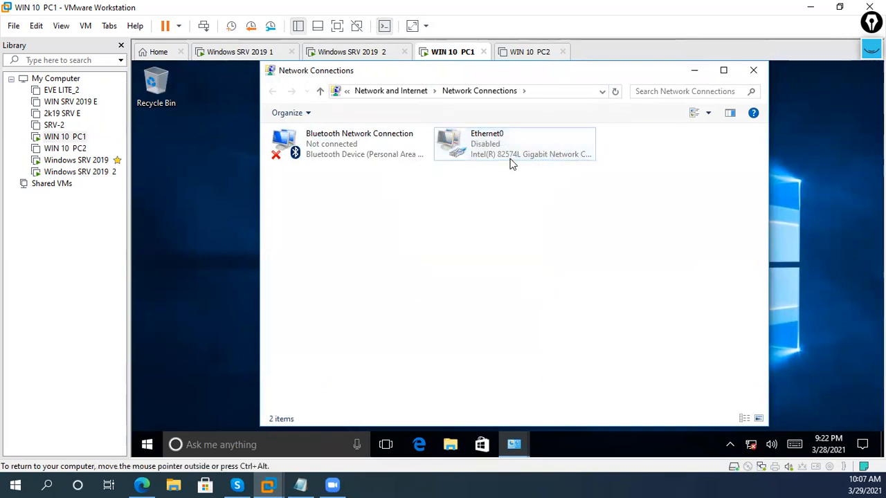
click(511, 162)
right_click(493, 156)
click(482, 163)
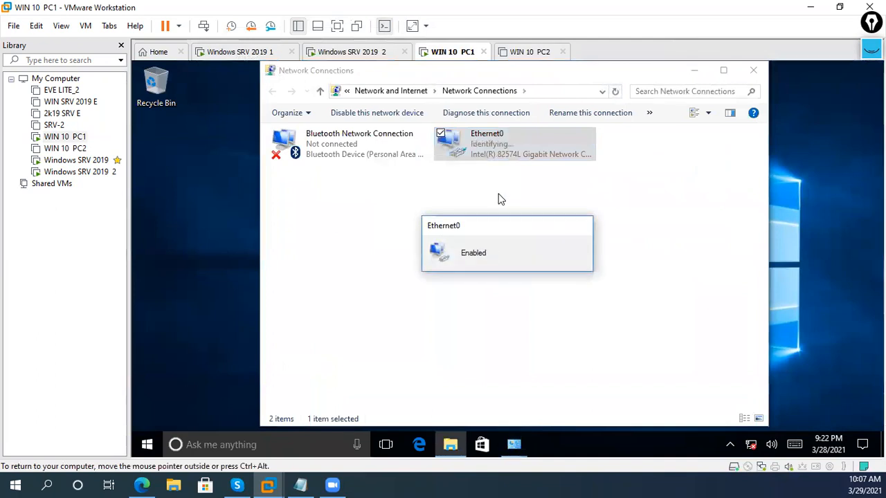
- Check Ethernet0 status details showing leased IPv4 address 192.168.2.101
click(501, 137)
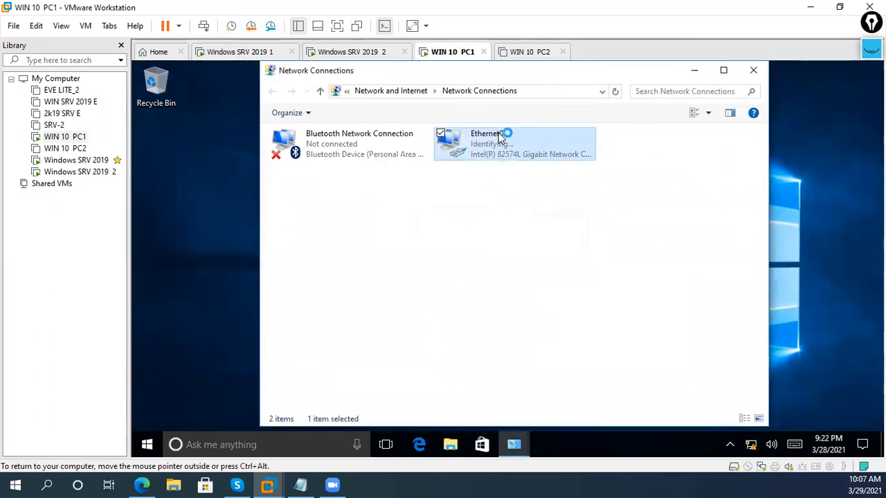
right_click(496, 207)
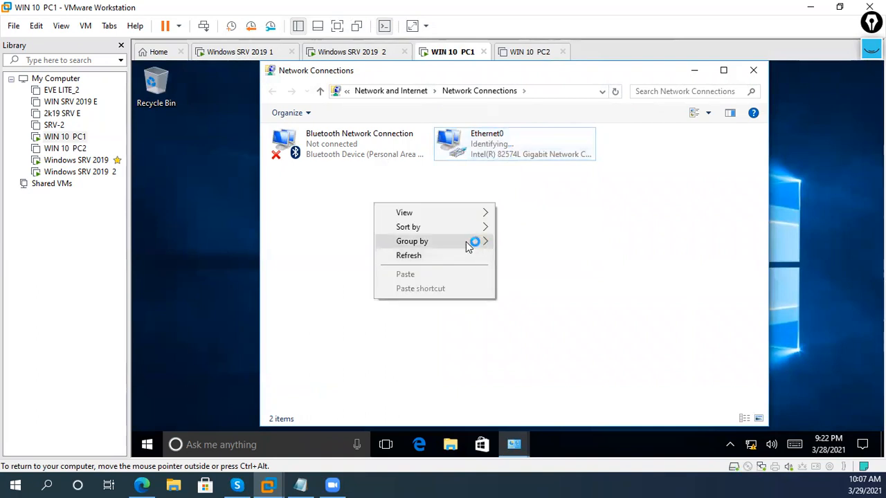
click(498, 163)
click(497, 158)
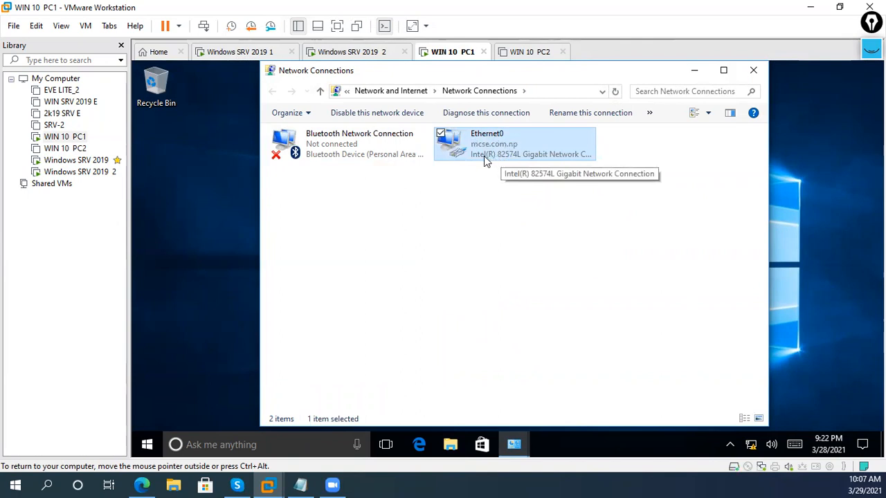
right_click(492, 155)
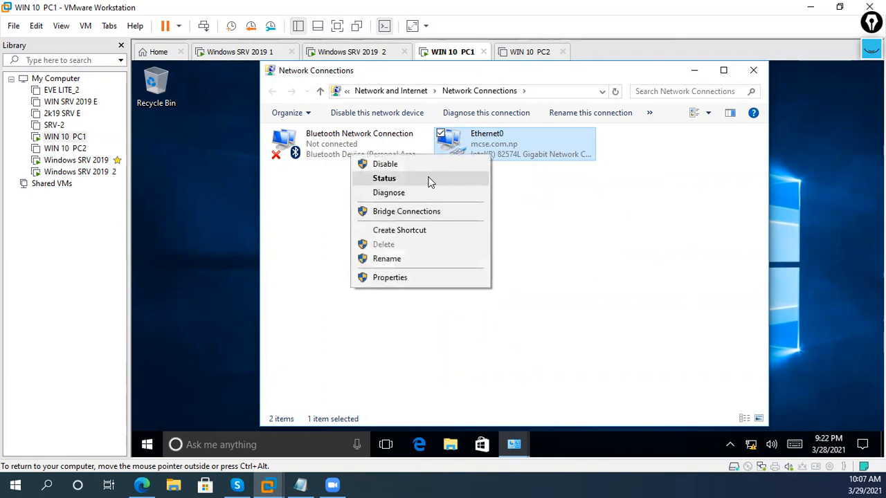
click(429, 178)
click(446, 244)
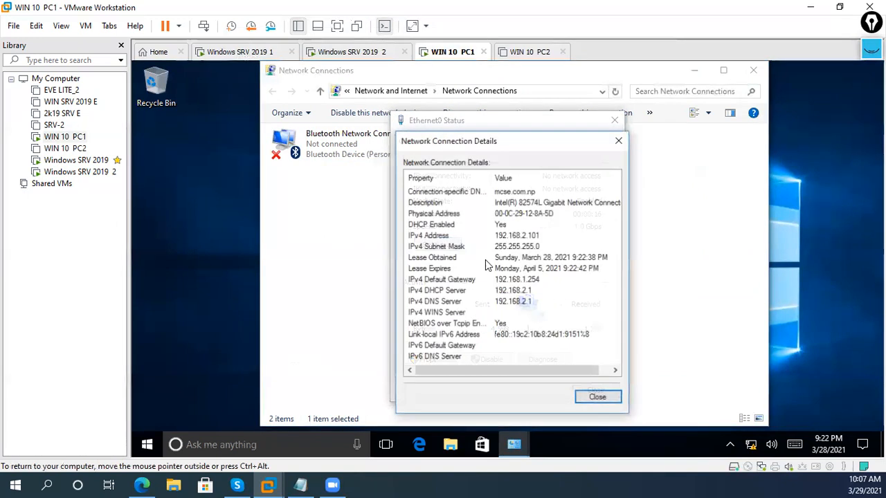
click(557, 237)
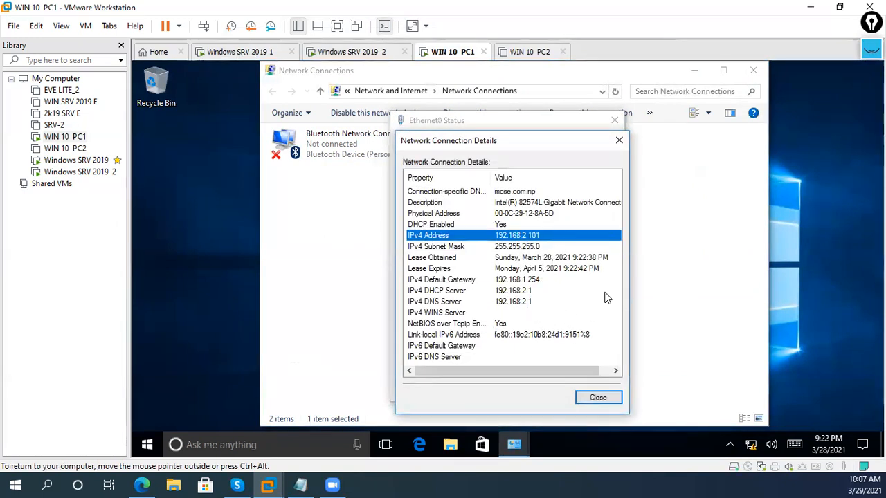
click(267, 52)
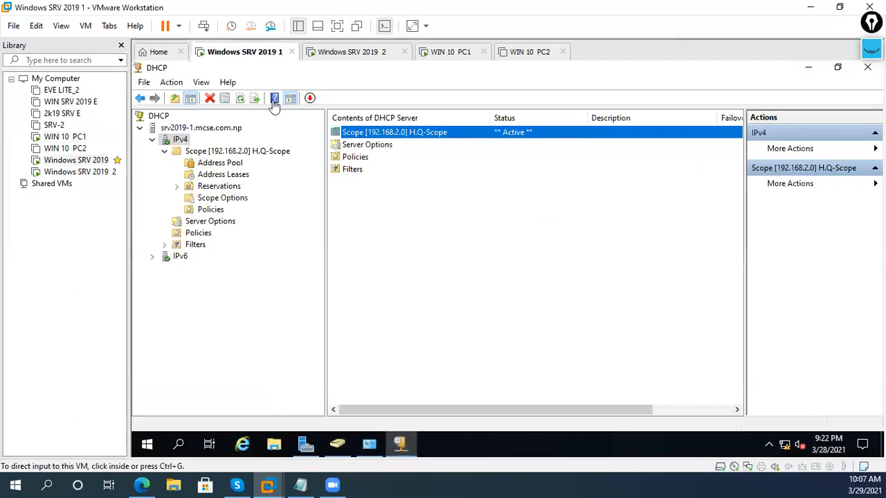
- Check the 192.168.2.101 lease in H.Q-Scope's Address Leases, then collapse the scope
click(238, 174)
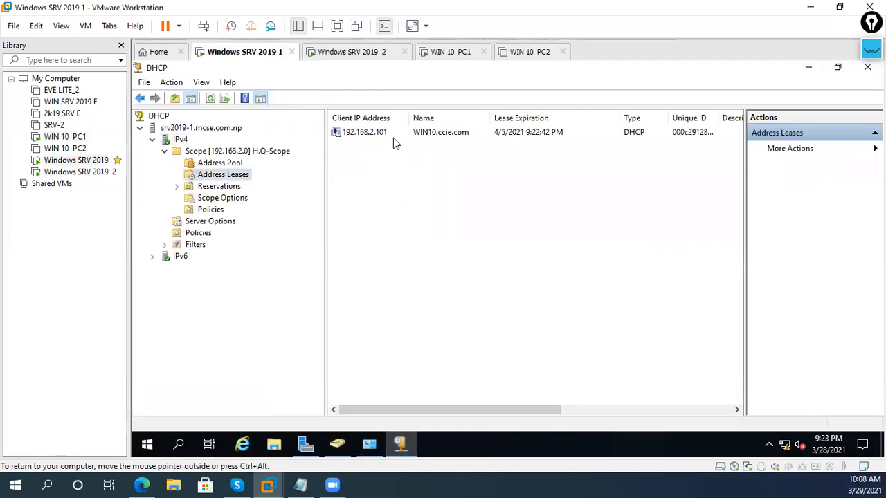
click(393, 137)
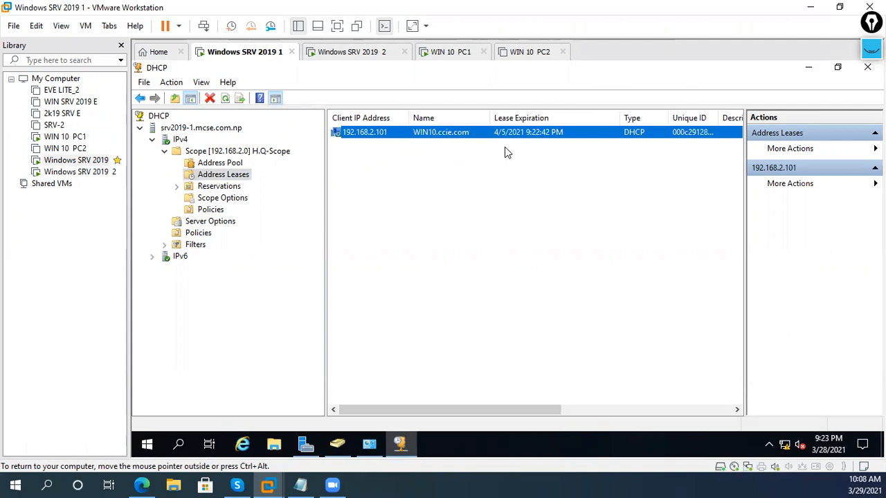
right_click(480, 160)
click(496, 170)
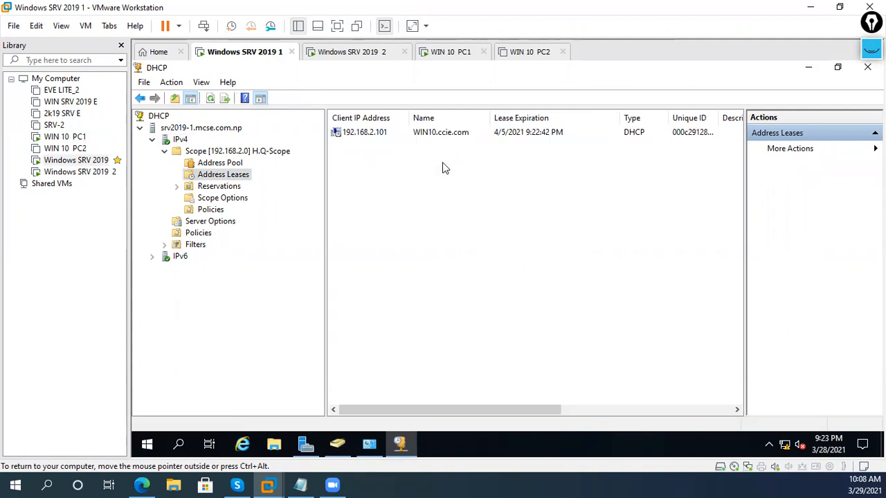
click(419, 132)
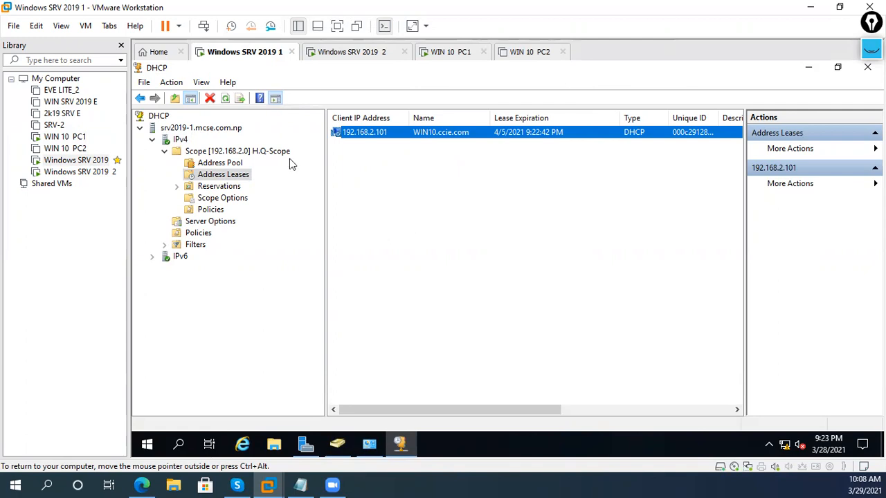
click(228, 152)
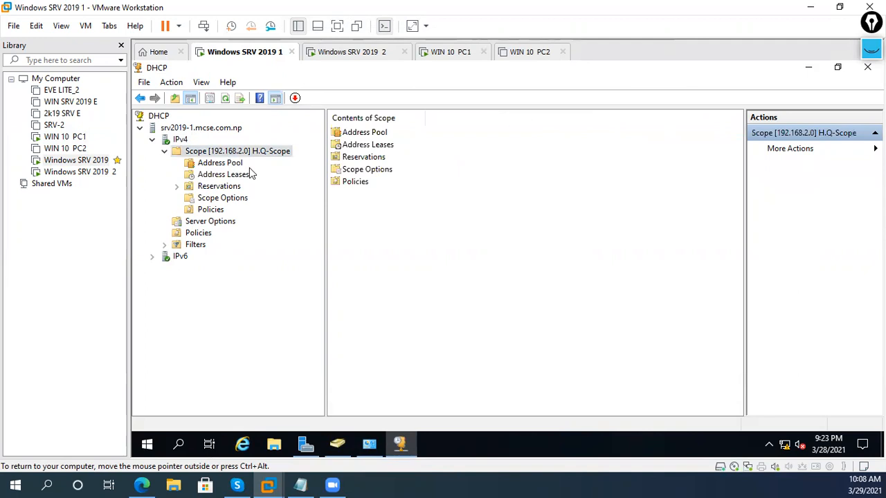
click(163, 157)
click(164, 152)
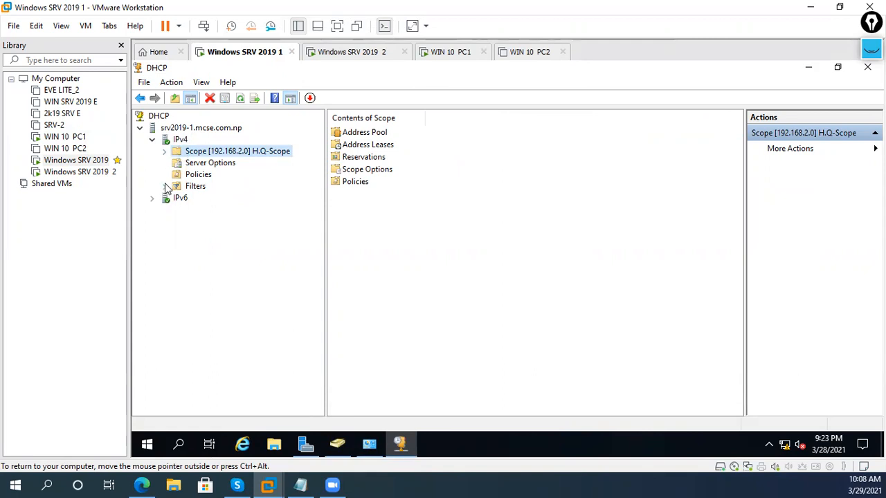
- Start a new scope named BR-1 with range 192.168.3.1 to 192.168.3.254
right_click(183, 141)
click(234, 173)
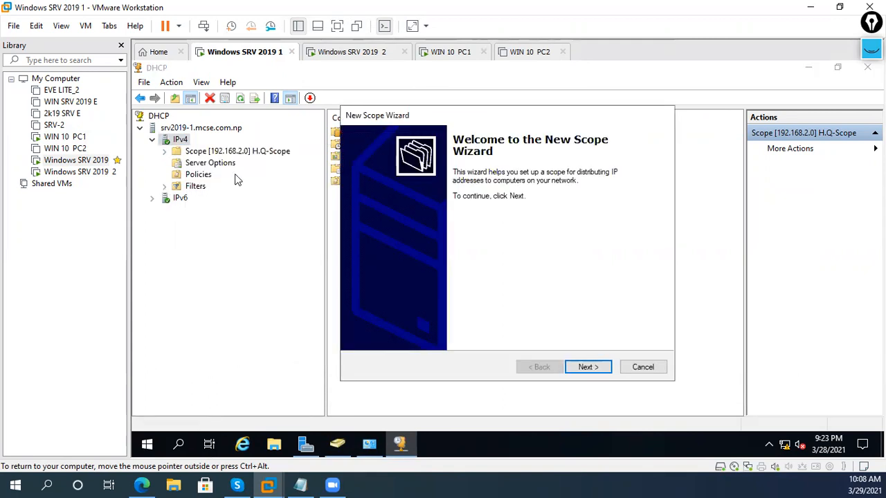
click(566, 367)
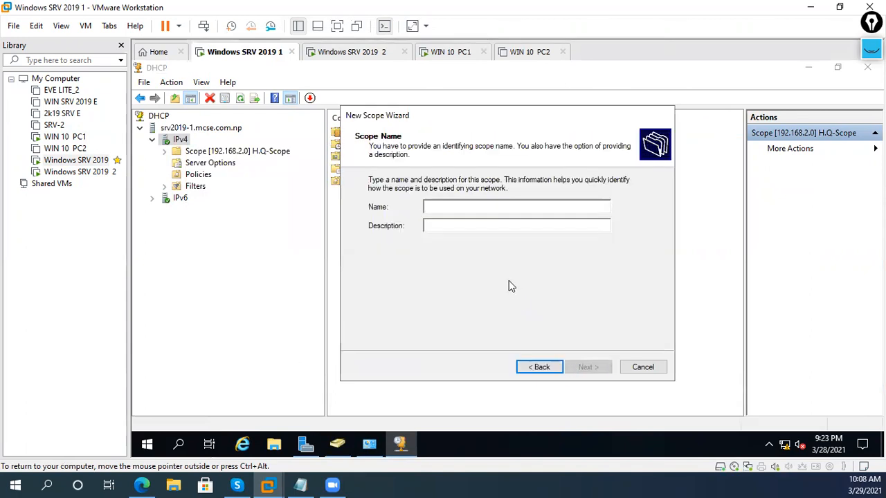
text(BR-1)
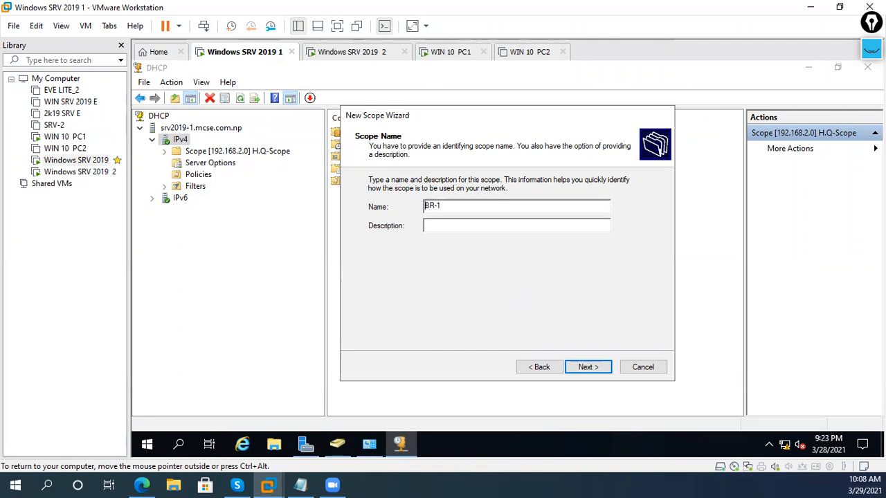
key(Return)
text(192.168.3.1)
key(Tab)
text(192 . )
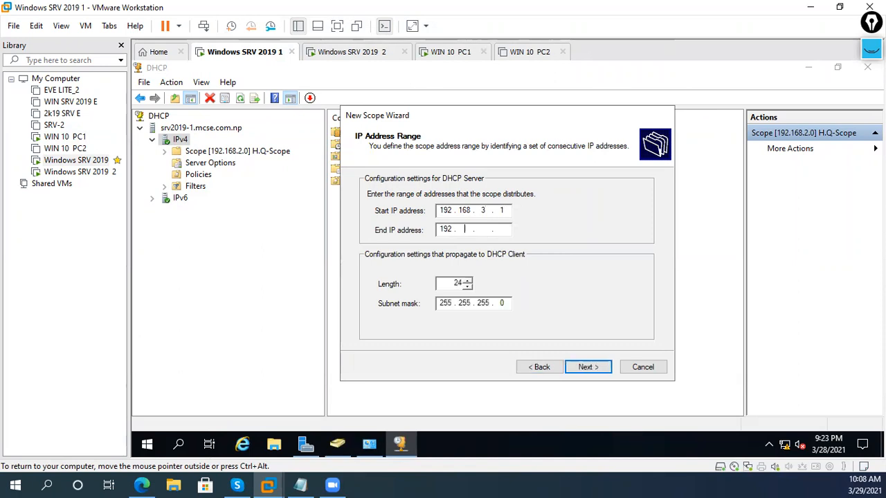
text(168 . 3 . 254)
- Exclude 192.168.3.1 to 192.168.3.100 from the BR-1 scope
click(583, 368)
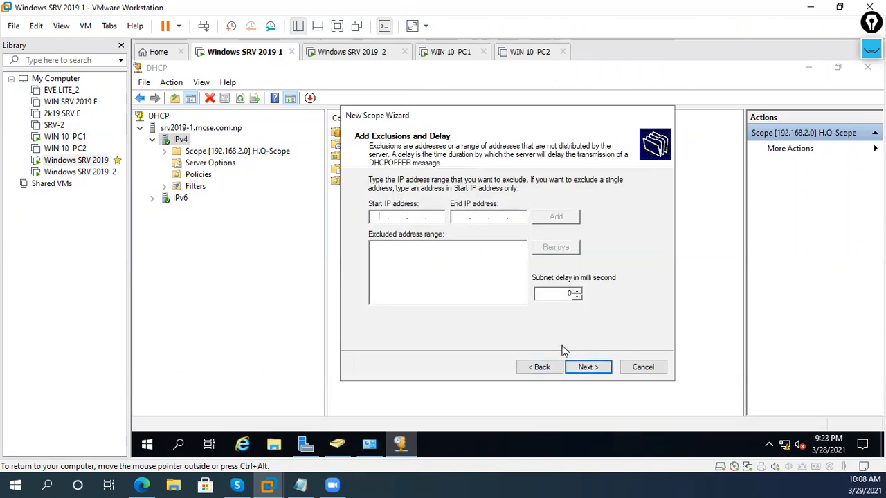
text(192.168.192.168.310)
key(Return)
key(BackSpace)
text(3.100)
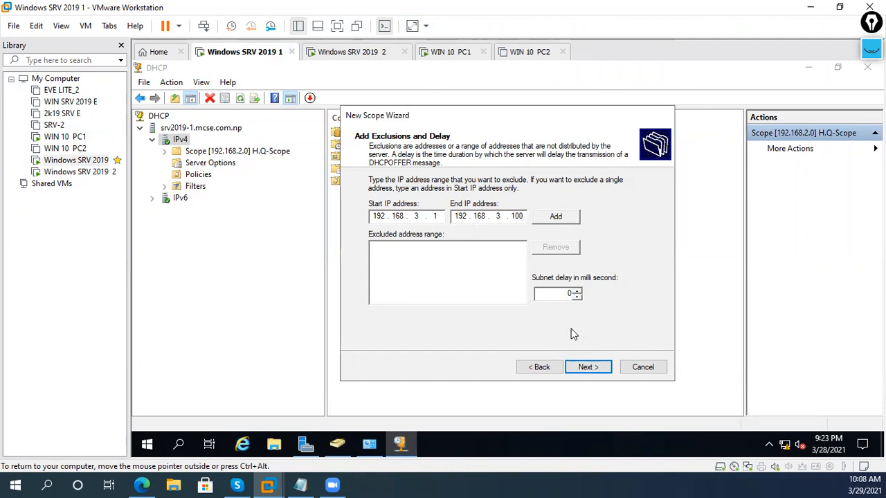
click(557, 217)
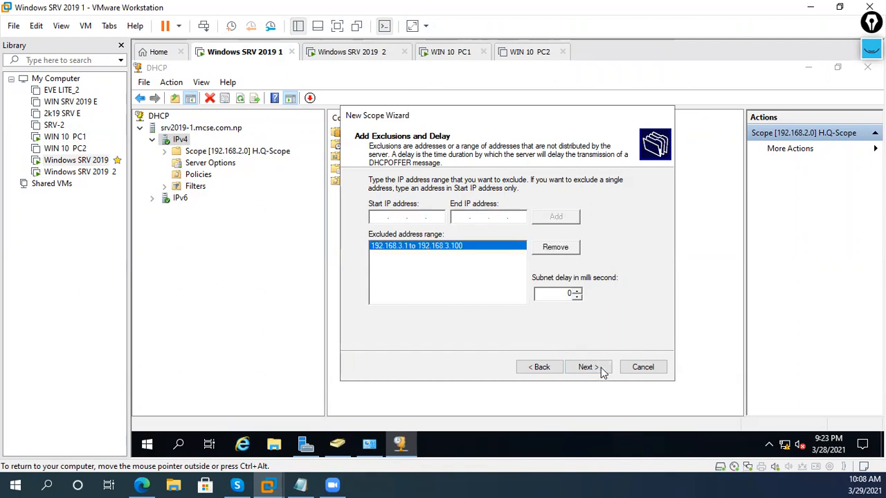
click(587, 367)
- Keep the default lease duration and add 192.168.3.254 as BR-1's default gateway
click(587, 367)
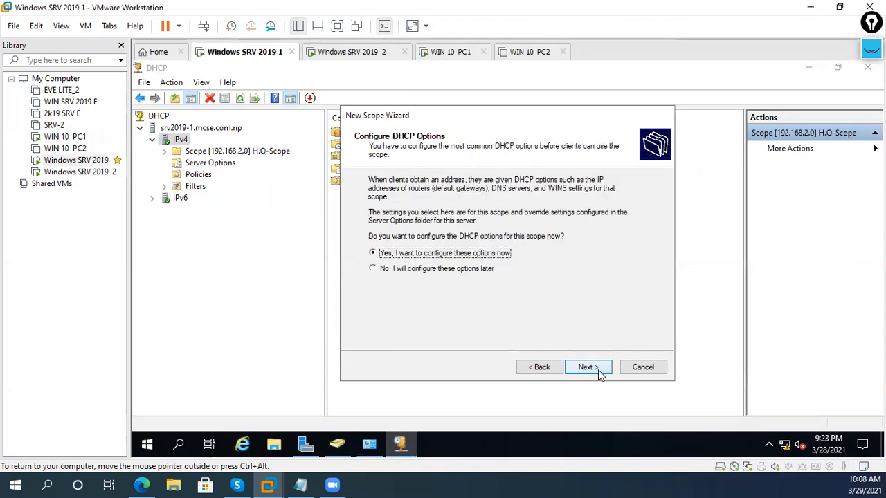
click(598, 372)
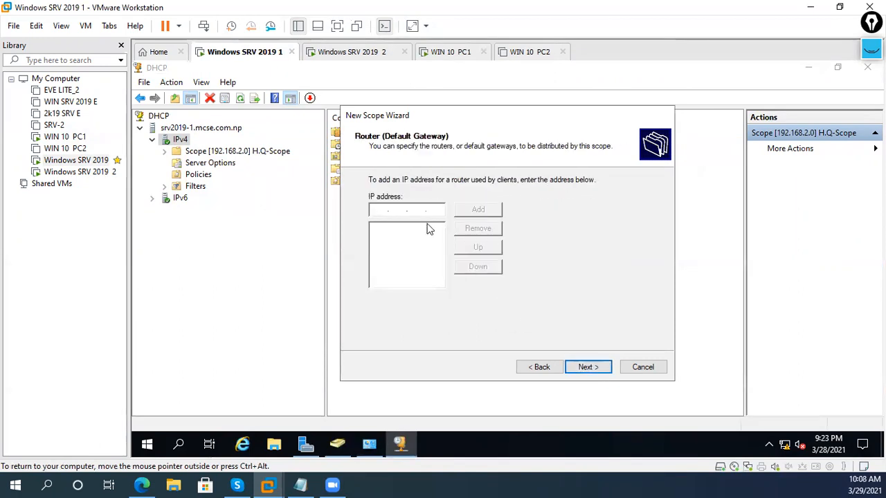
text(192 . 168 . 3 .)
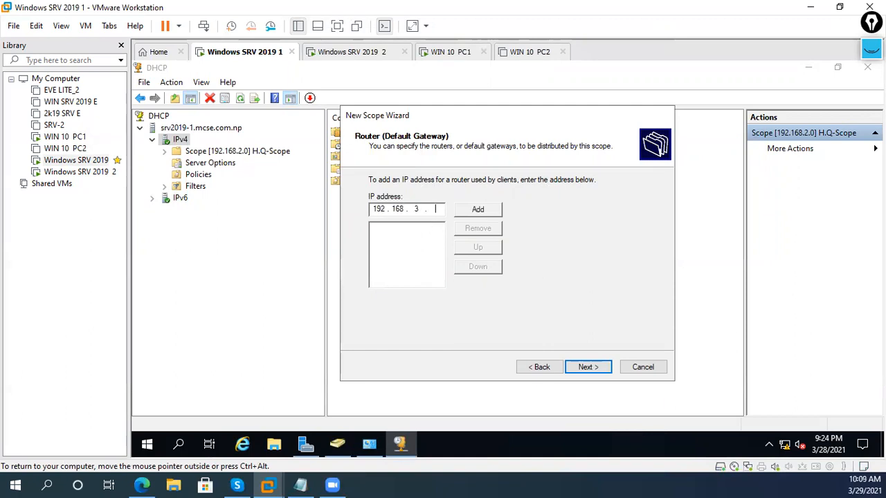
text( 254)
click(477, 209)
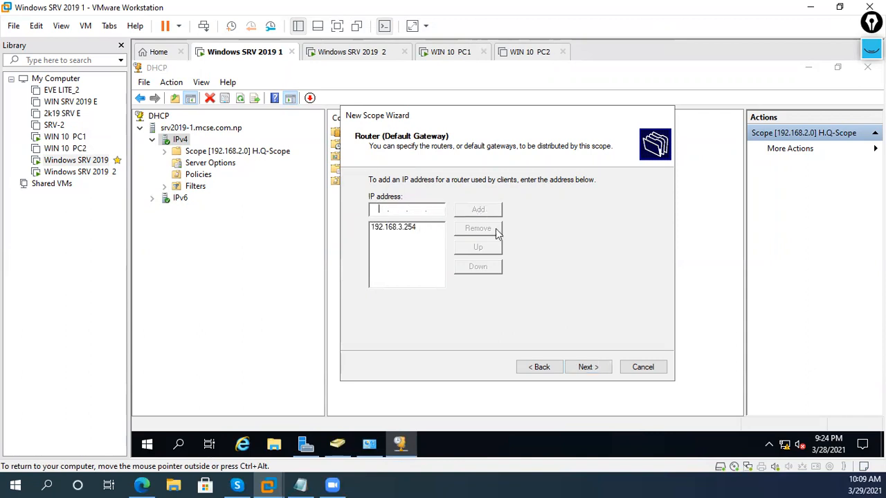
click(586, 365)
- Replace DNS server 192.168.2.1 with 192.168.3.1, accepting the validation warning
click(469, 258)
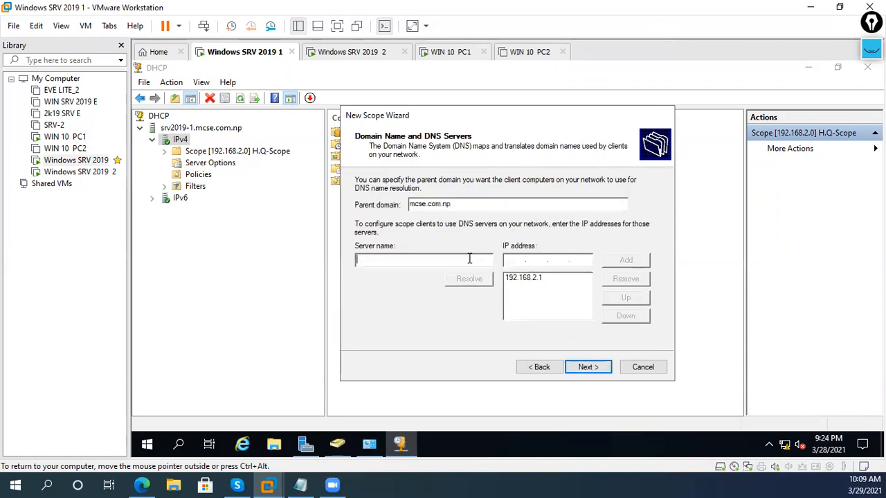
click(531, 283)
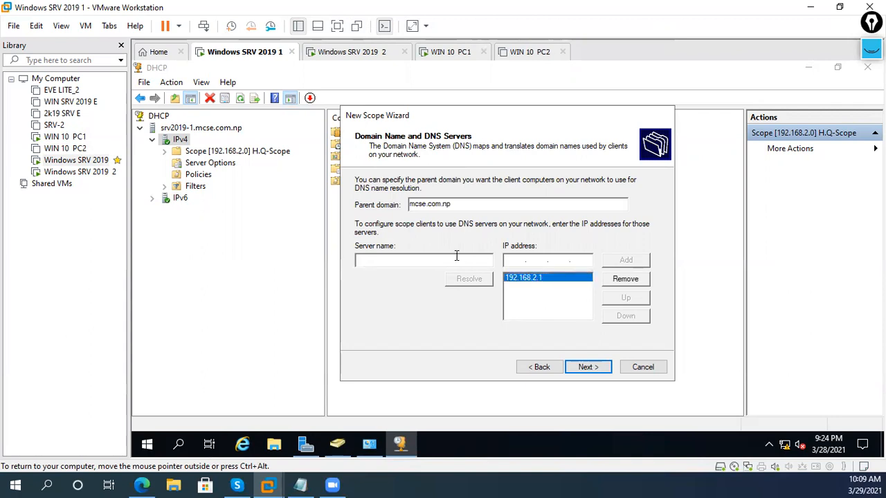
click(624, 279)
click(562, 258)
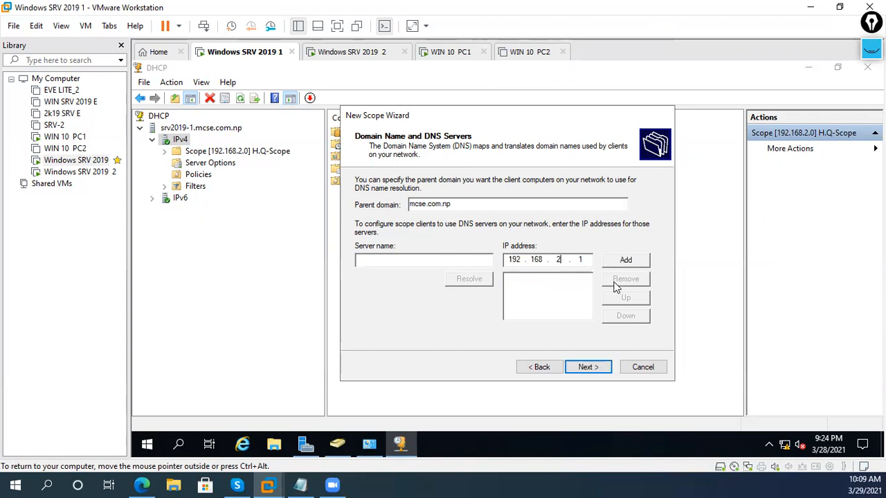
text(3)
click(479, 261)
click(645, 262)
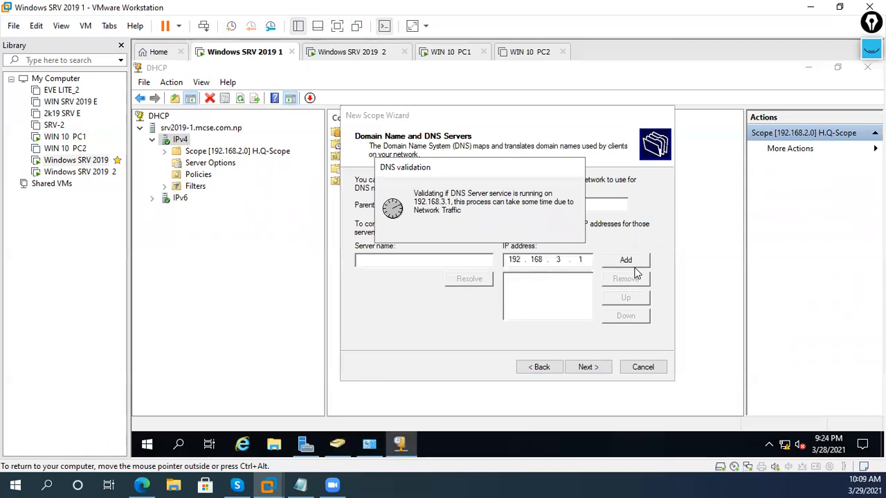
click(562, 299)
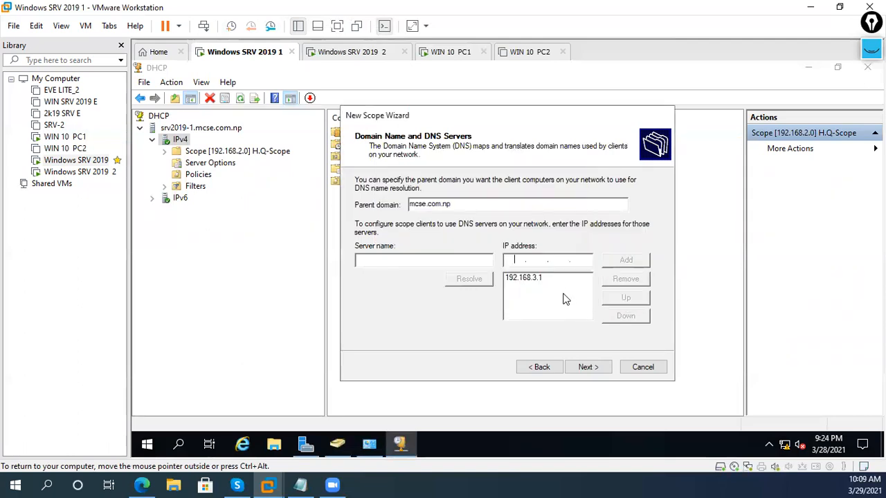
click(564, 290)
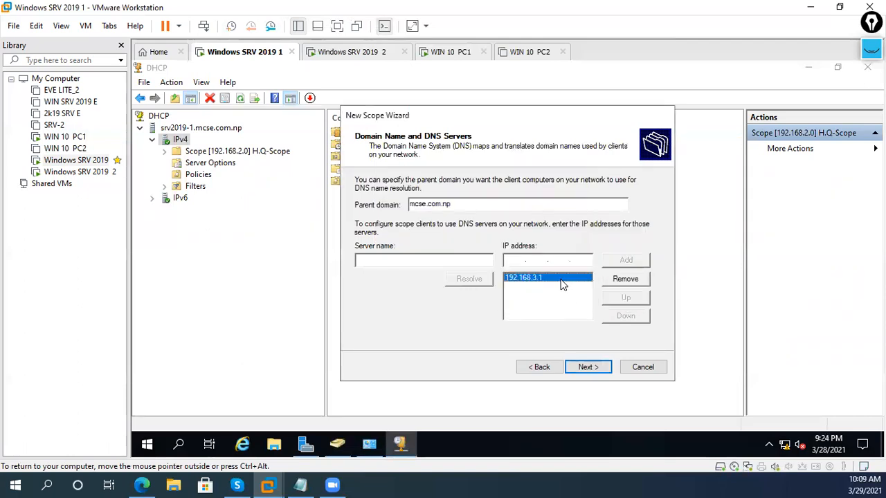
- Skip WINS and activation pages and finish the BR-1 scope wizard
click(582, 366)
click(584, 370)
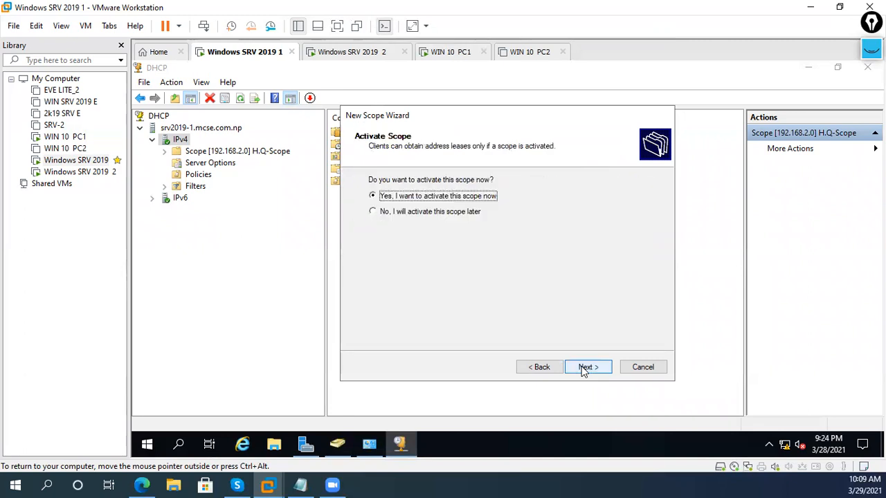
click(550, 371)
click(585, 369)
click(589, 370)
click(587, 369)
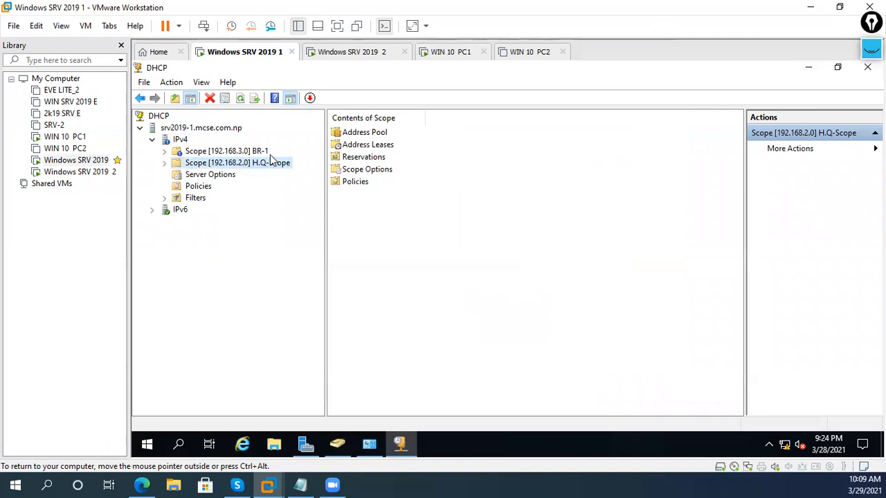
- Start a new scope BR-2 with range 192.168.4.1 to 192.168.4.254
double_click(257, 152)
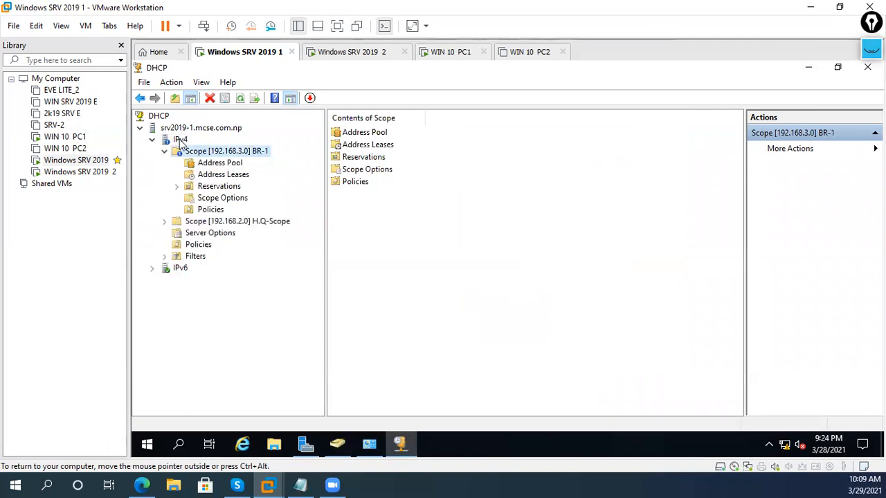
right_click(179, 140)
click(220, 168)
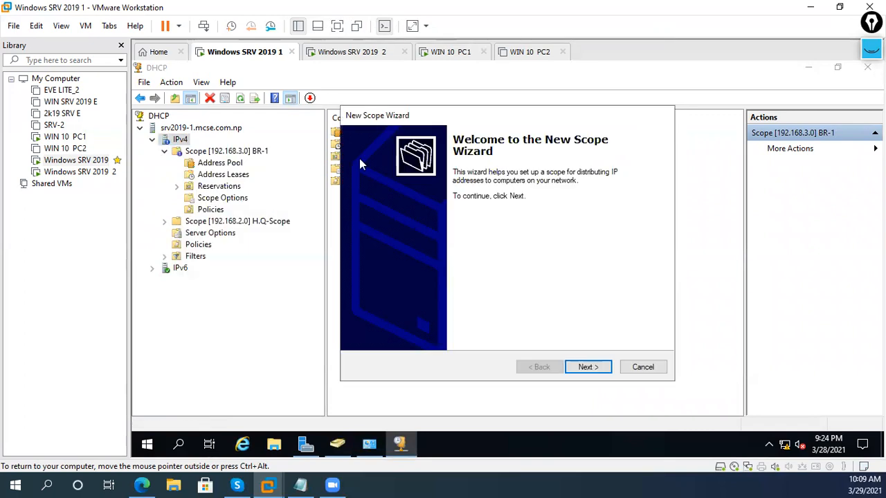
click(588, 367)
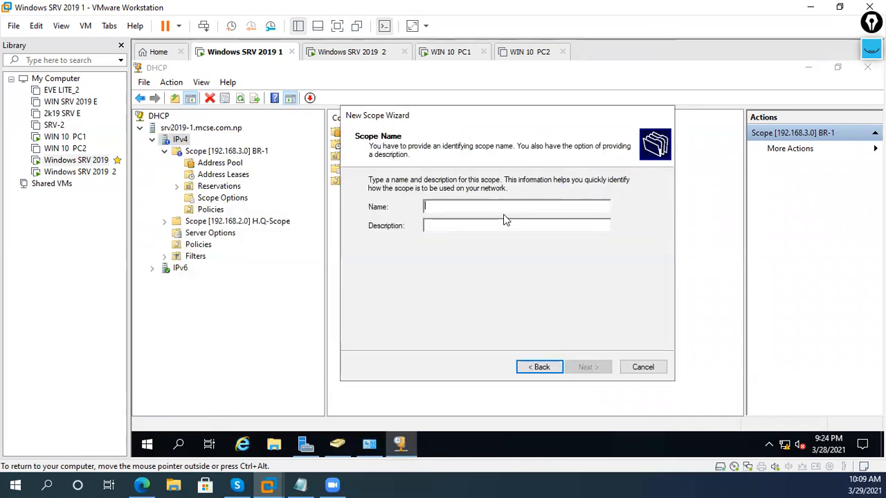
text(BR-2)
key(Return)
text(192.168.)
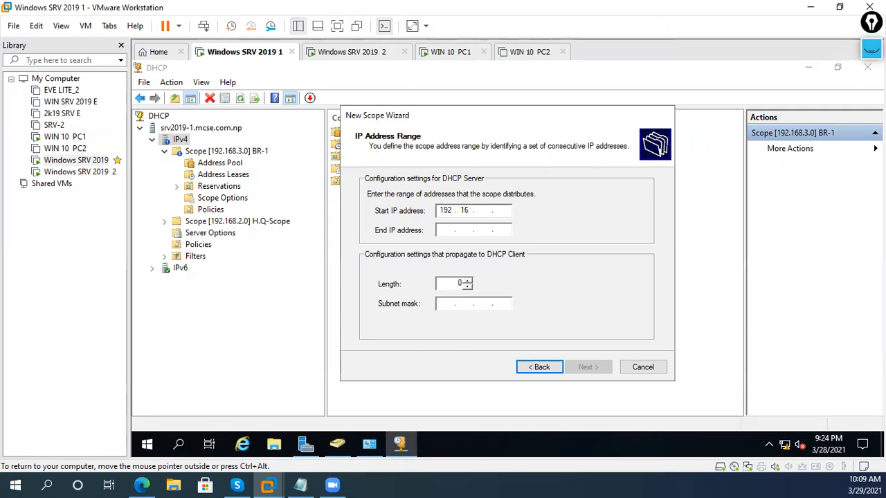
text(4.1)
key(Tab)
text(192)
key(BackSpace)
key(BackSpace)
key(BackSpace)
key(BackSpace)
text(192 . 168 . 4 . 254)
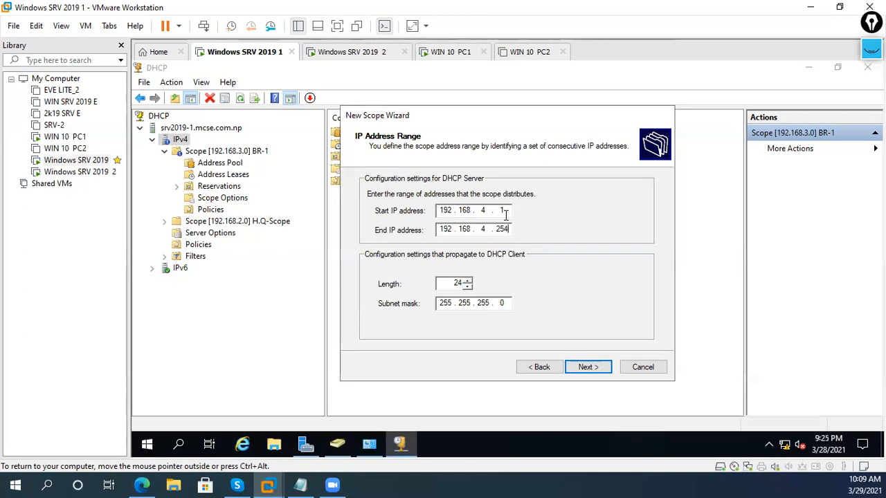
click(581, 367)
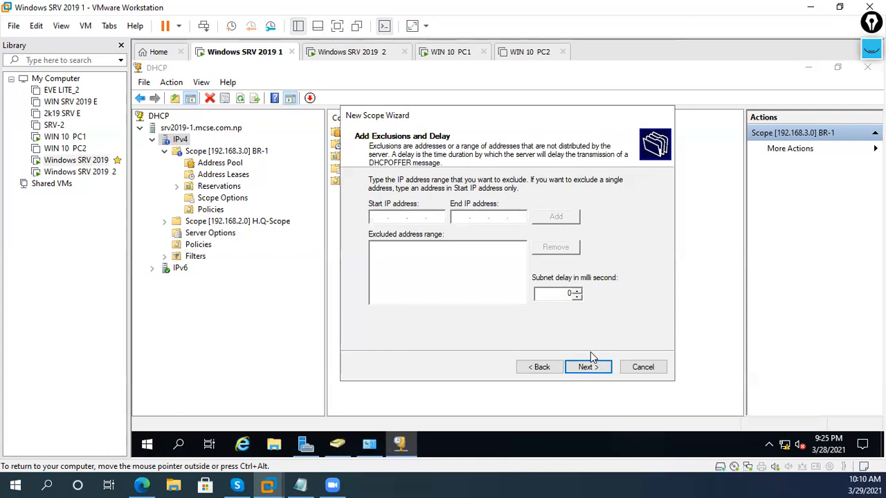
- Exclude 192.168.4.1 to 192.168.4.100, correcting the mistyped end address
text(192.168.4.)
text(192.168)
text(1.100)
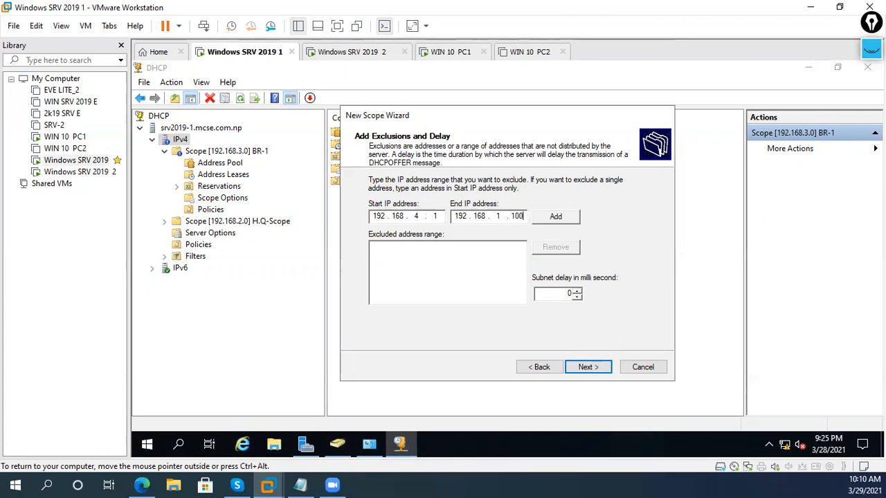
click(541, 219)
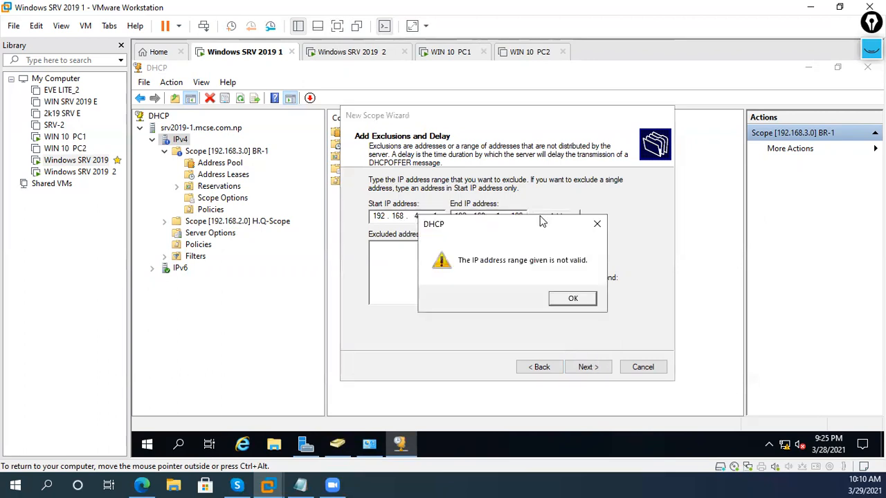
click(591, 300)
double_click(489, 216)
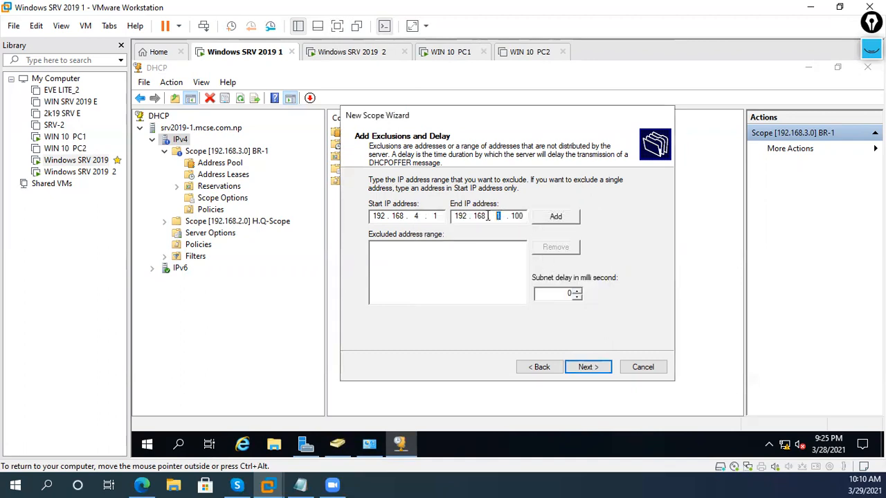
text(4)
click(556, 216)
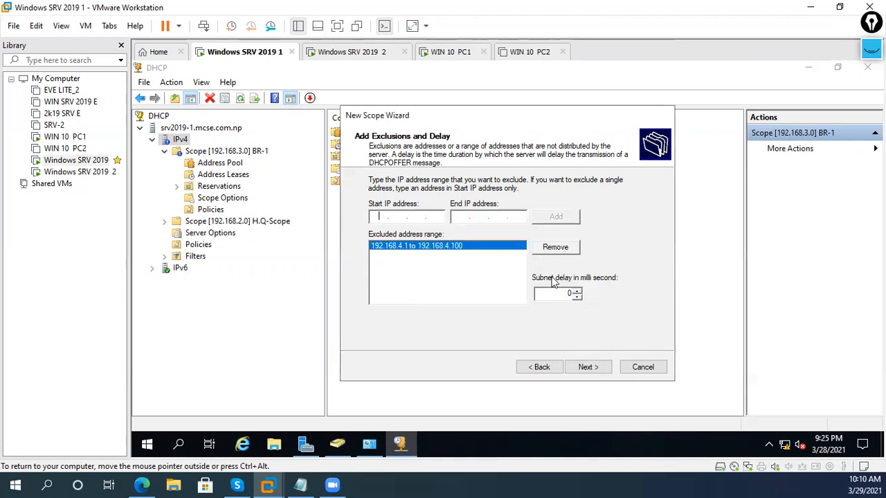
- Keep default lease and options settings and enter a gateway address on the Router page
click(584, 367)
click(585, 367)
click(584, 368)
text(192.168.3)
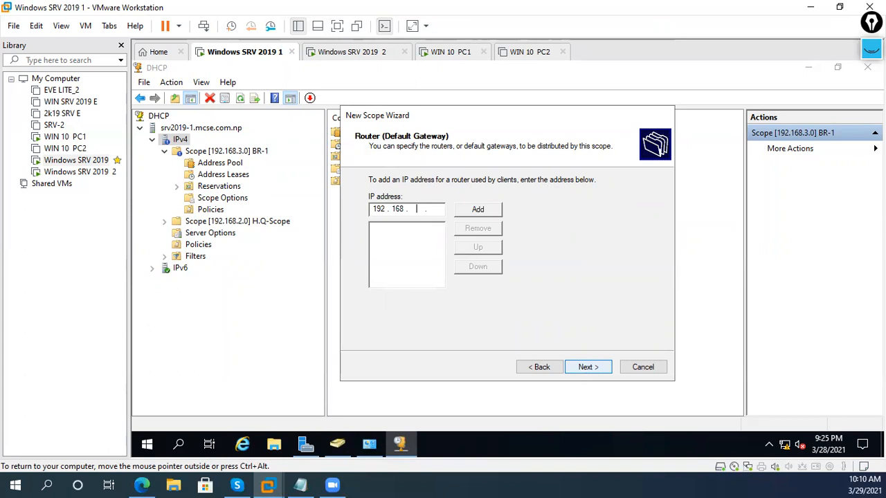
text(.254)
- Add gateway 192.168.4.254 and replace DNS server 192.168.2.1 with 192.168.4.1
click(486, 209)
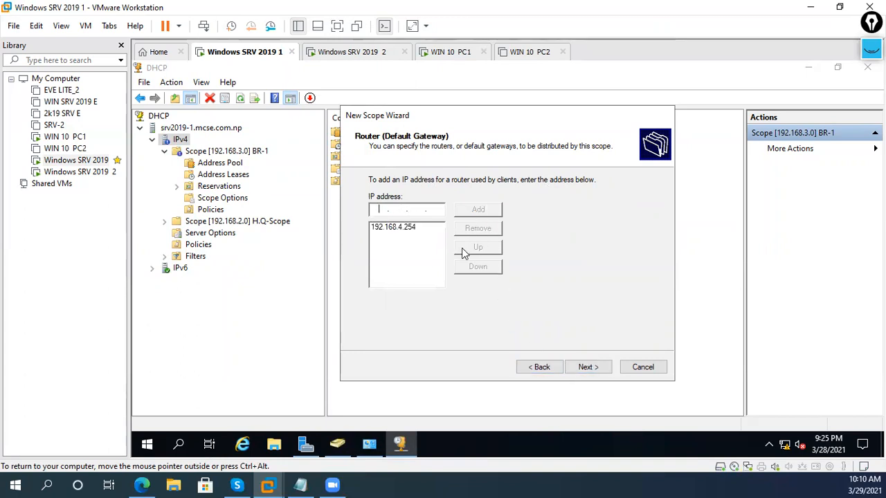
click(587, 368)
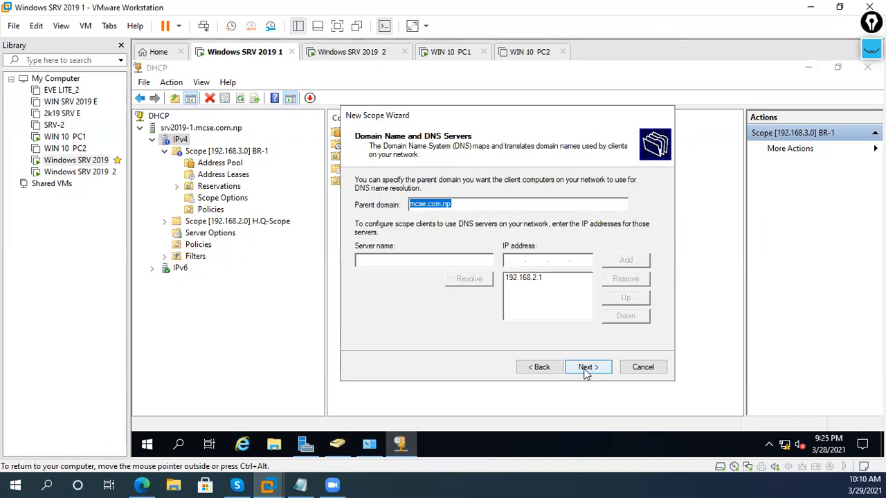
click(556, 279)
click(625, 279)
click(575, 261)
double_click(559, 261)
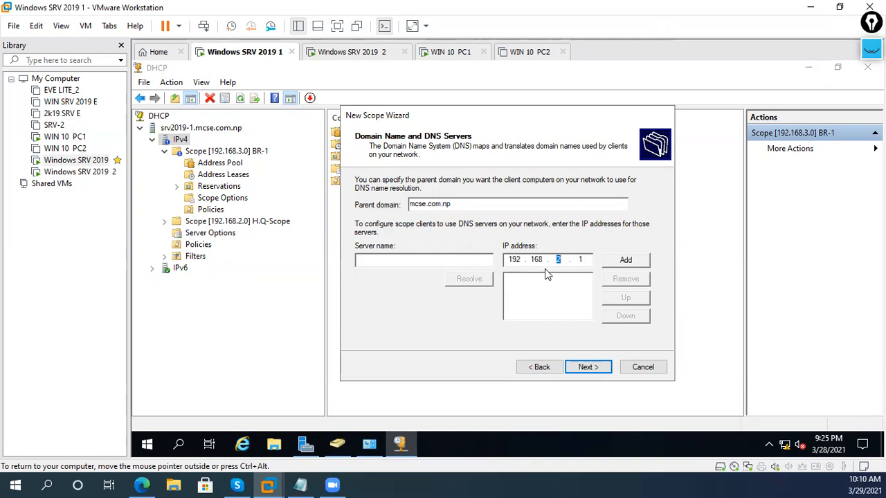
text(4)
click(626, 261)
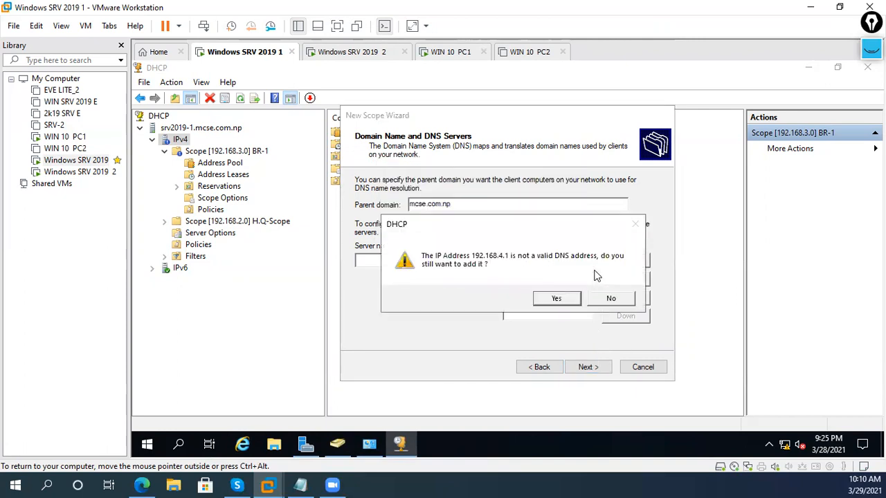
click(573, 302)
click(550, 279)
- Finish the BR-2 wizard, then collapse BR-1 and expand the new BR-2 scope
click(587, 367)
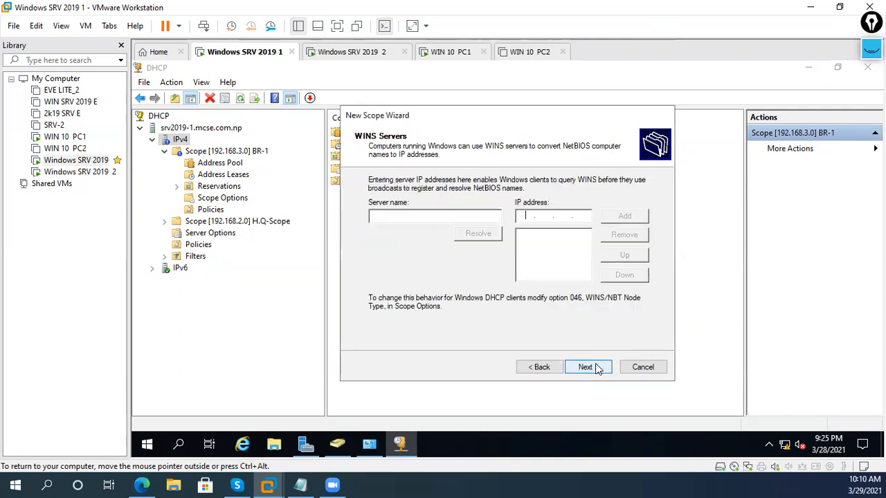
click(587, 366)
click(587, 367)
click(588, 367)
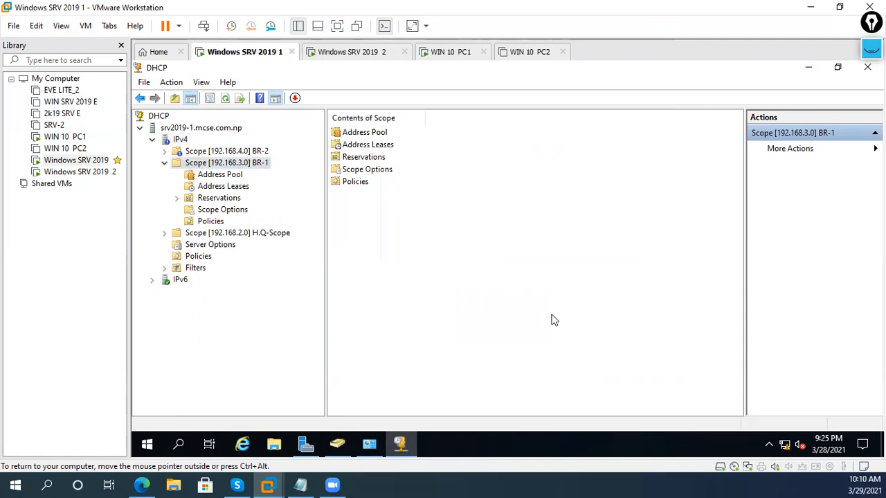
click(166, 163)
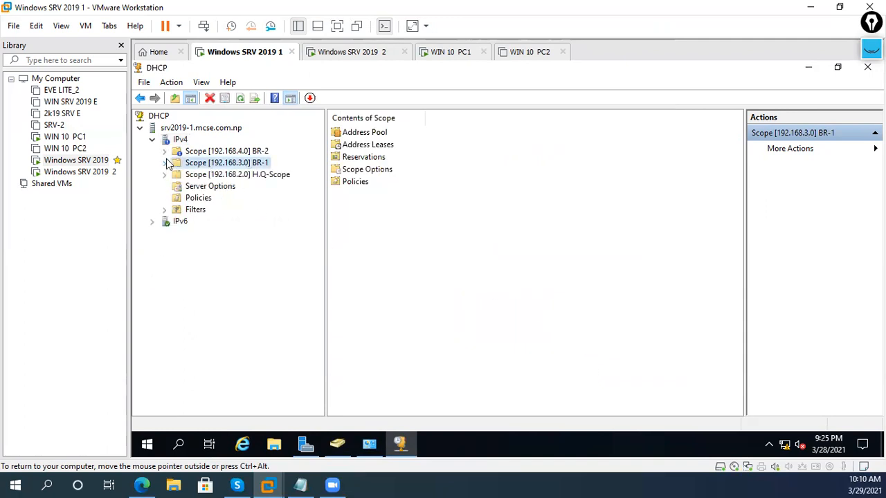
right_click(214, 153)
key(Escape)
double_click(205, 152)
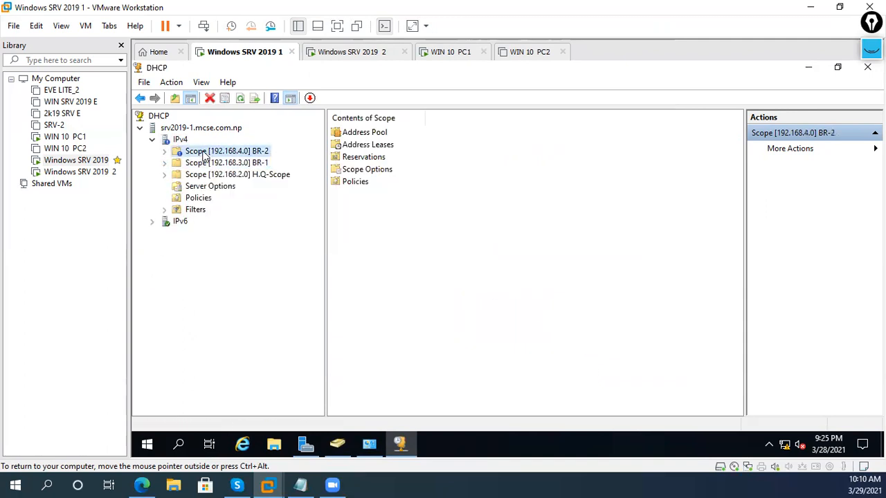
right_click(205, 154)
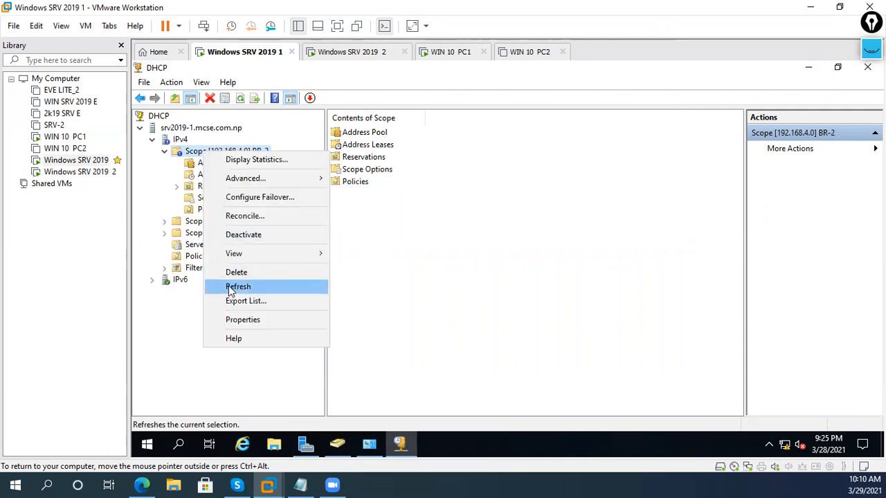
- Refresh the DHCP IPv4 scope list and expand the H.Q-Scope, BR-1 and BR-2 scopes
click(230, 290)
right_click(174, 139)
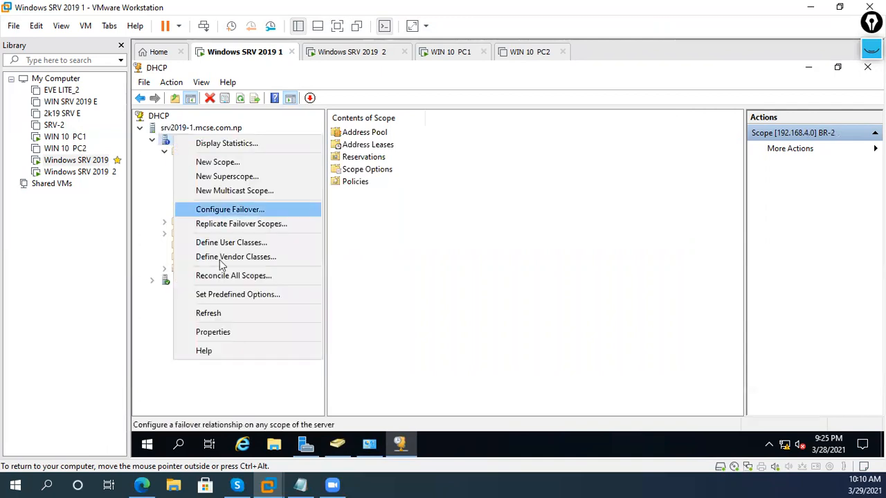
click(229, 312)
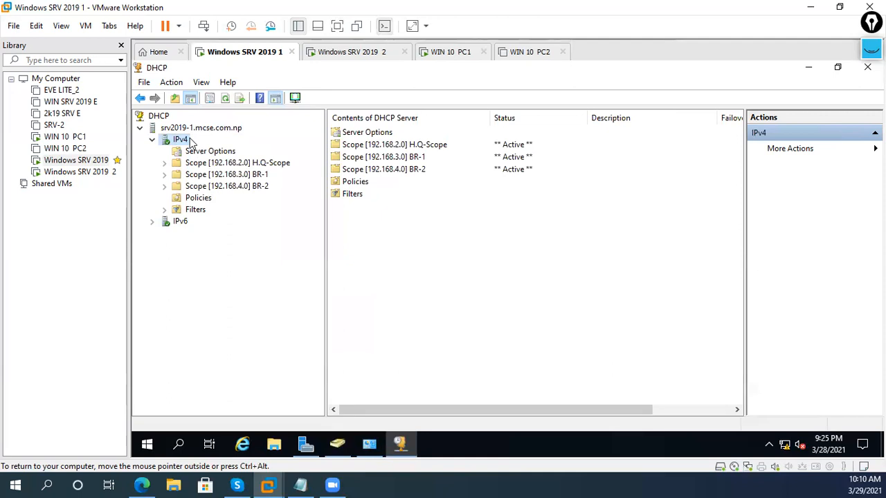
click(152, 141)
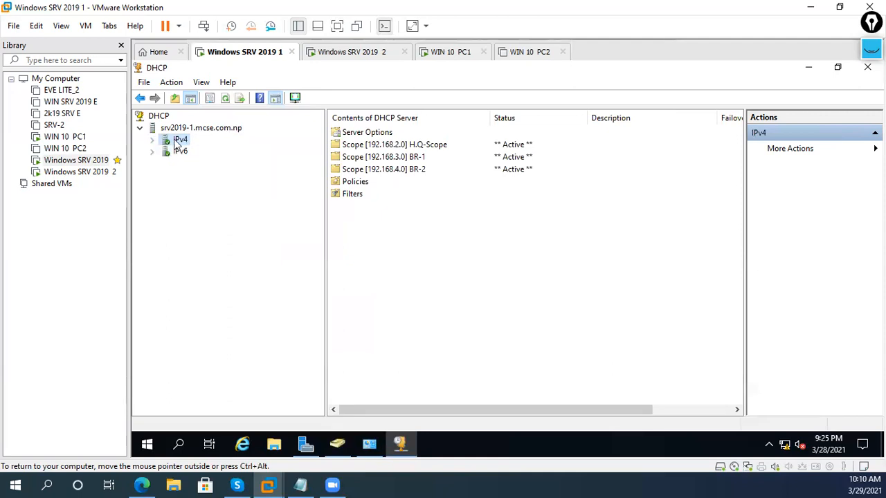
double_click(177, 141)
double_click(218, 163)
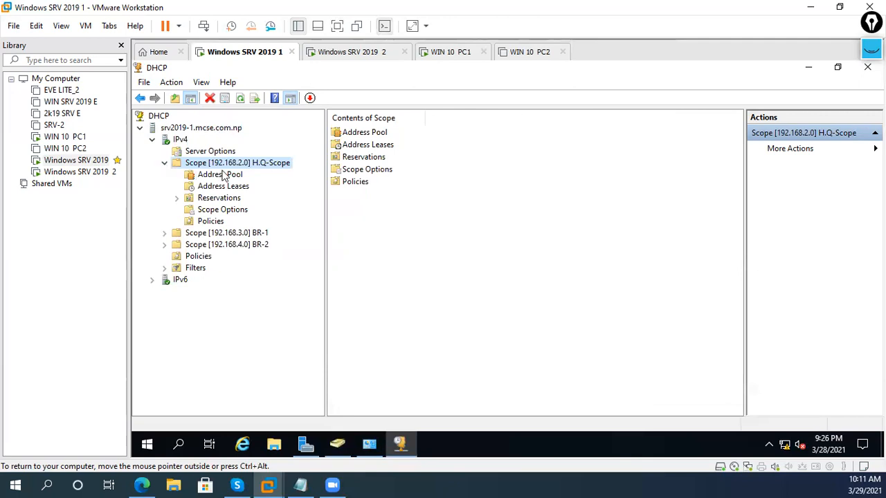
click(164, 164)
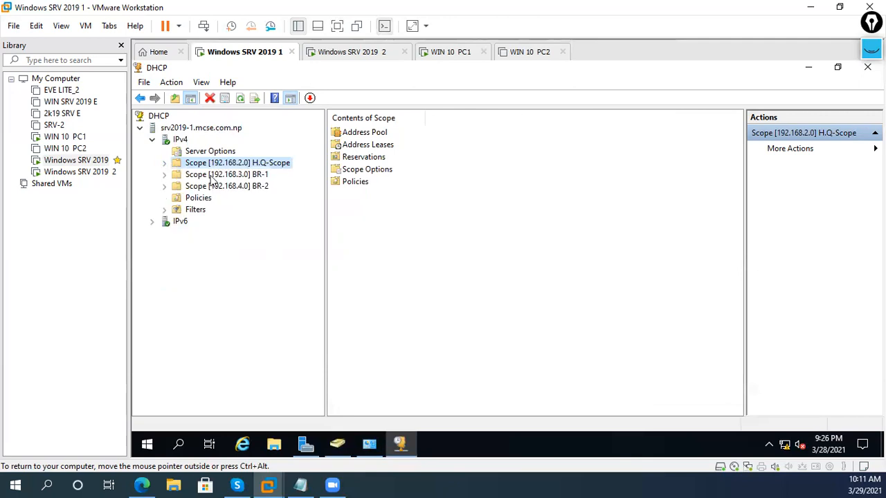
double_click(208, 175)
click(164, 175)
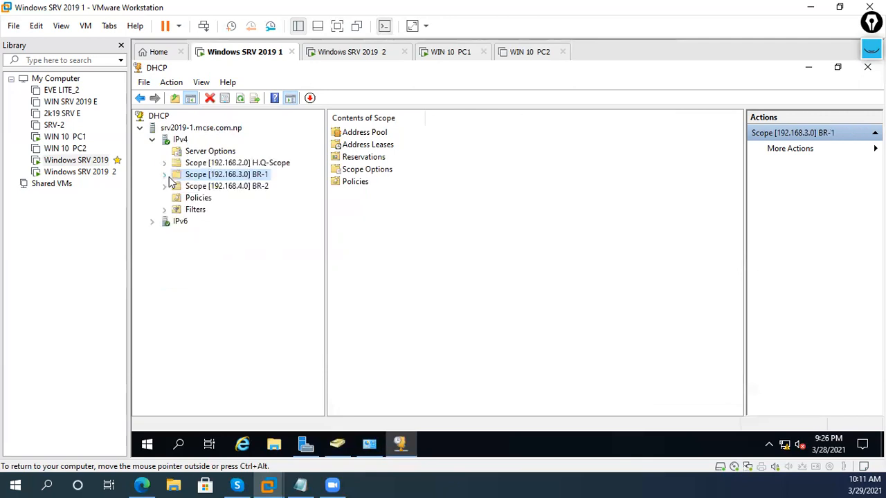
double_click(251, 187)
- Show the BR-1 scope's address pool ranges, then glance at Windows SRV 2019 2
click(252, 176)
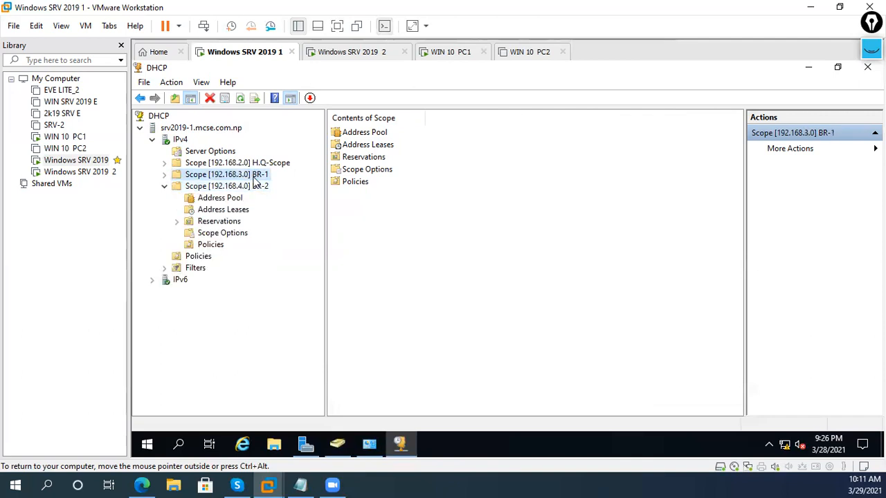
click(259, 187)
click(262, 176)
click(219, 188)
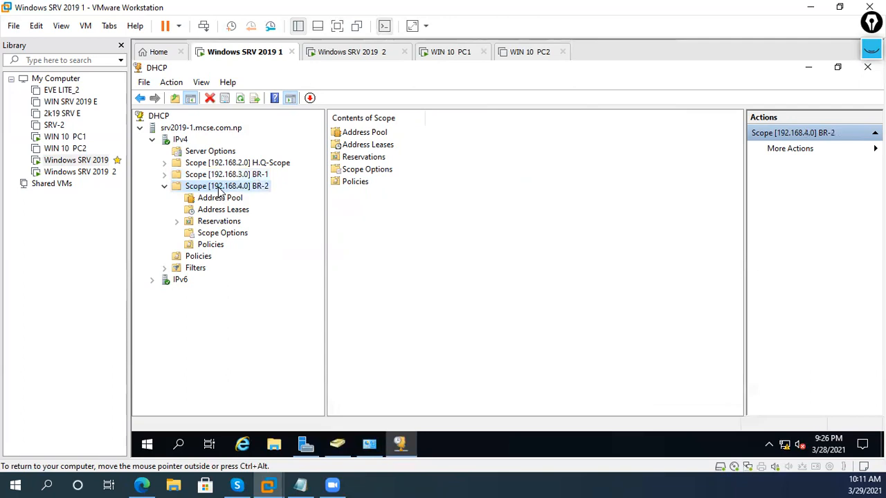
click(226, 177)
click(164, 187)
click(164, 175)
click(220, 190)
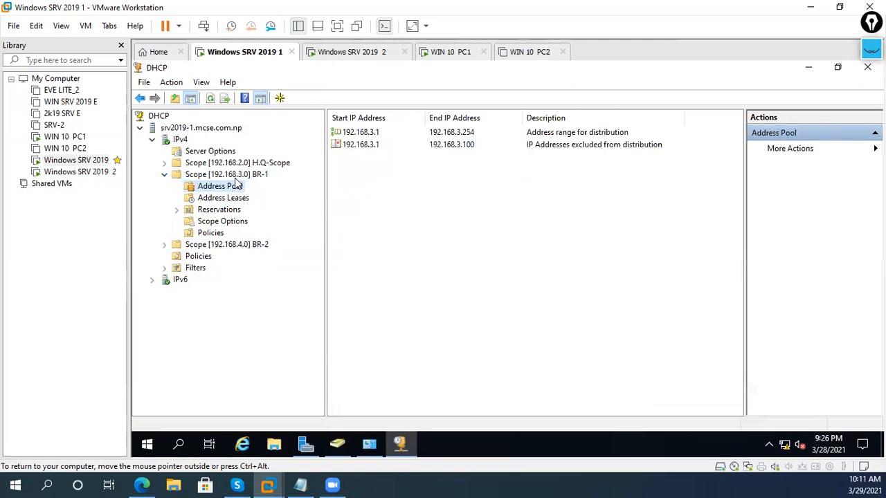
click(348, 54)
click(270, 55)
- On Windows SRV 2019 2, start a maximized role-based Add Roles and Features install on the local server
click(364, 56)
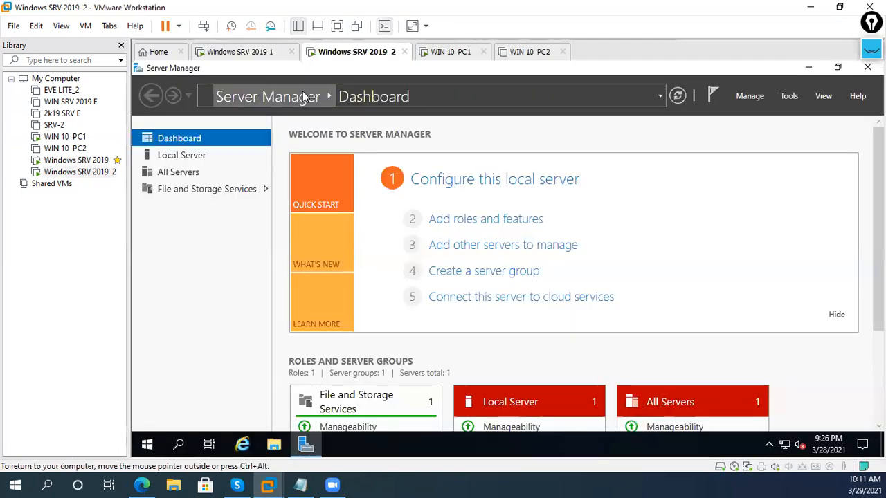
click(512, 221)
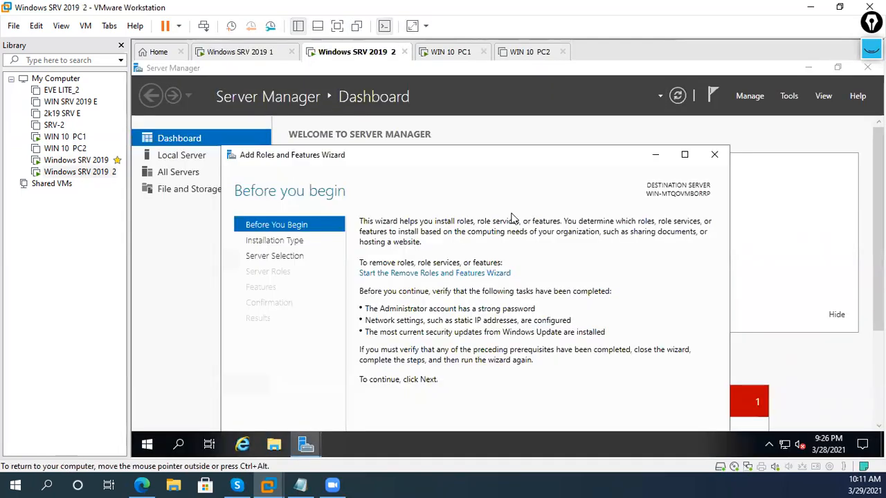
click(684, 154)
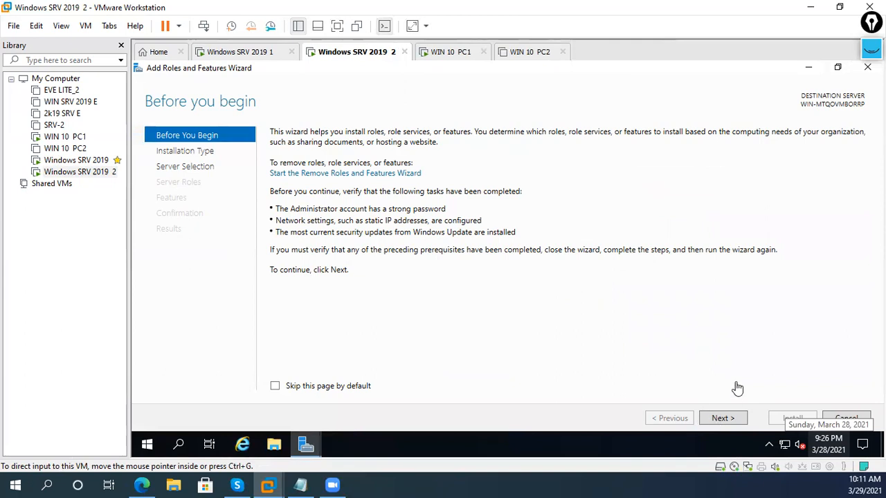
click(720, 419)
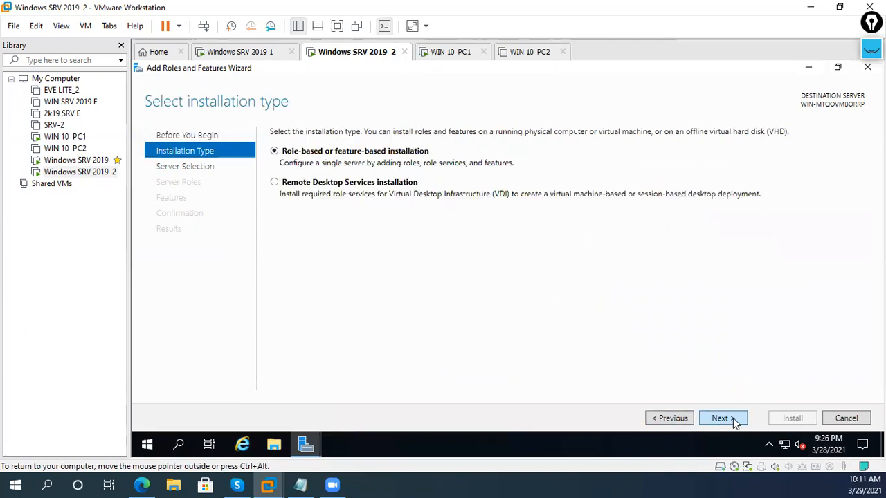
click(733, 424)
click(732, 423)
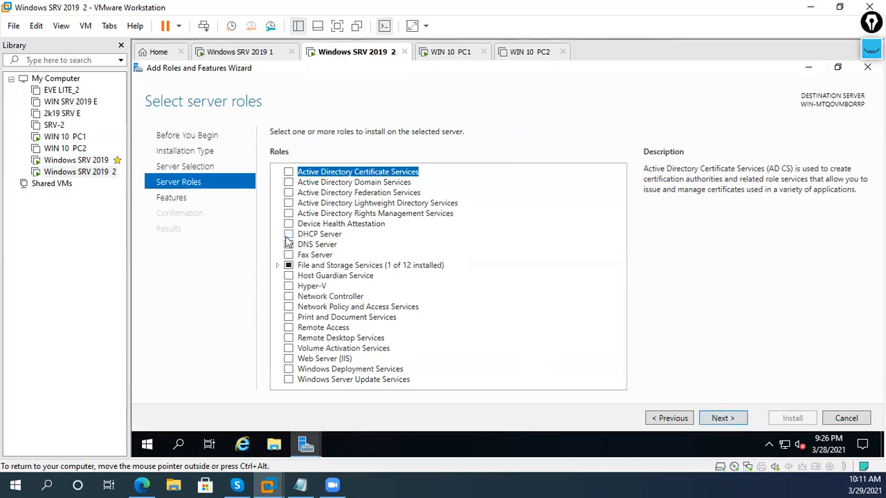
- Select Remote Access with the Routing role service and its required features, then install
click(288, 328)
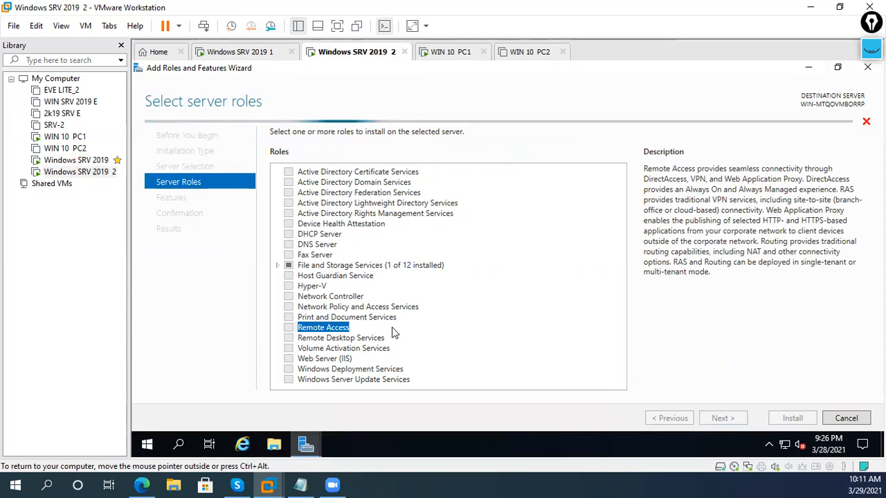
click(718, 418)
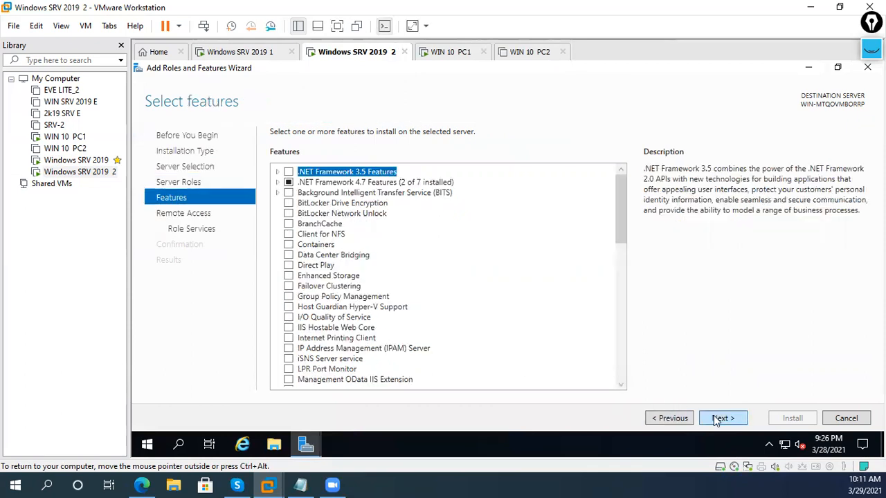
click(716, 420)
click(717, 419)
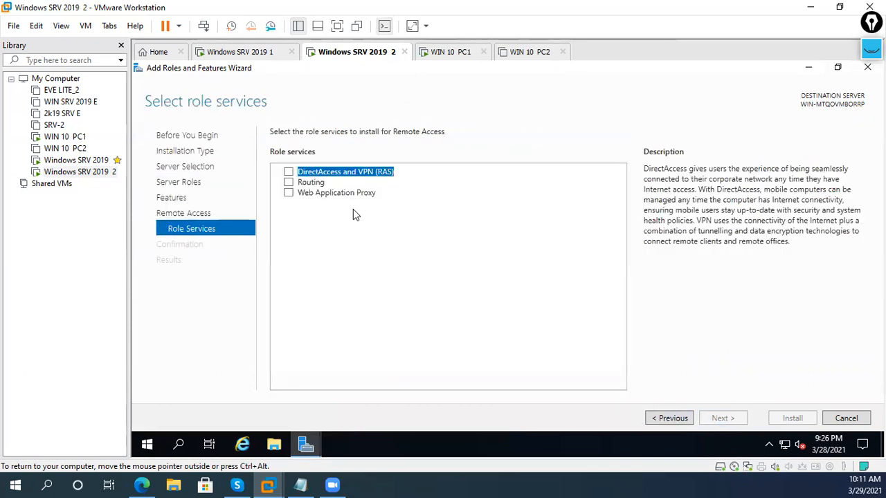
click(288, 182)
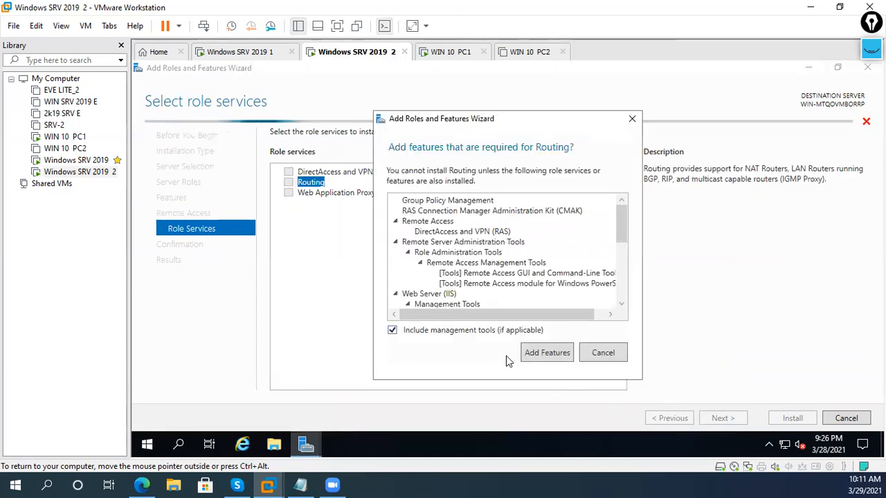
click(553, 354)
click(721, 419)
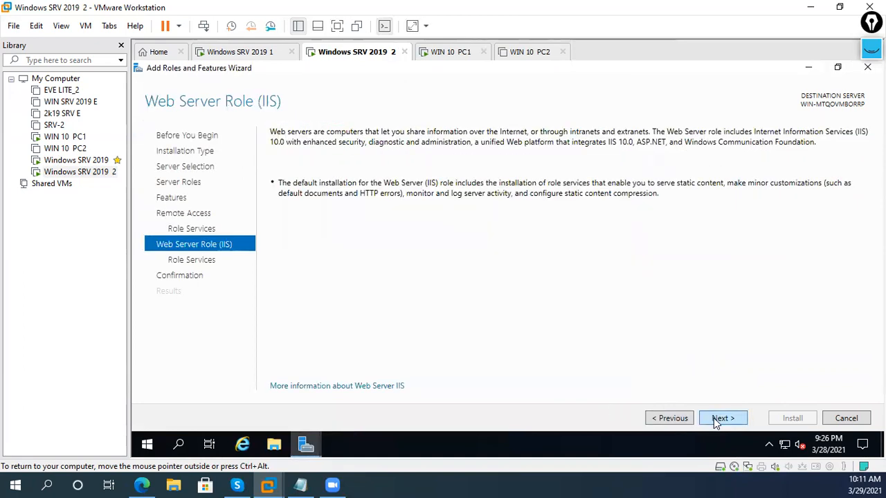
click(718, 419)
click(717, 420)
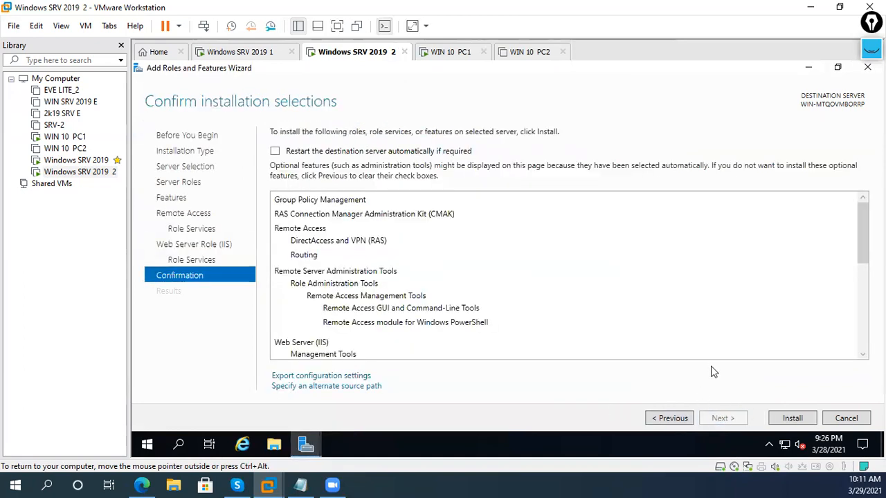
click(790, 417)
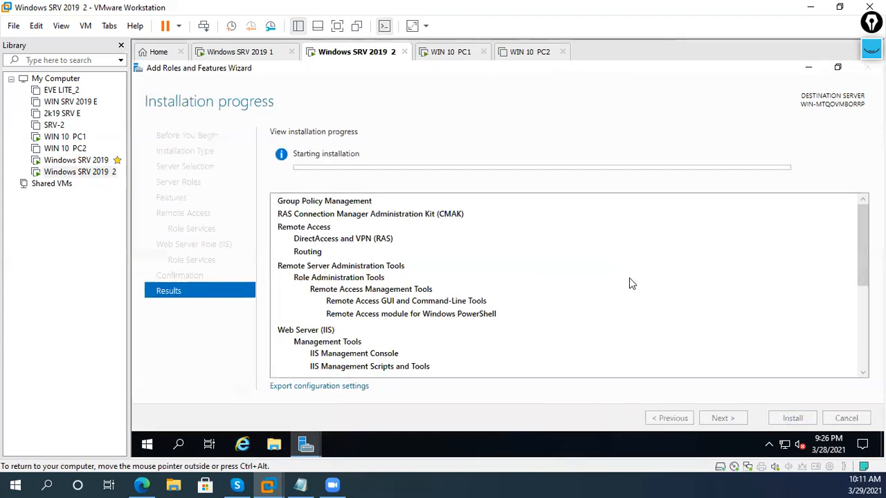
- Add a second network adapter to the Windows SRV 2019 2 virtual machine
right_click(357, 59)
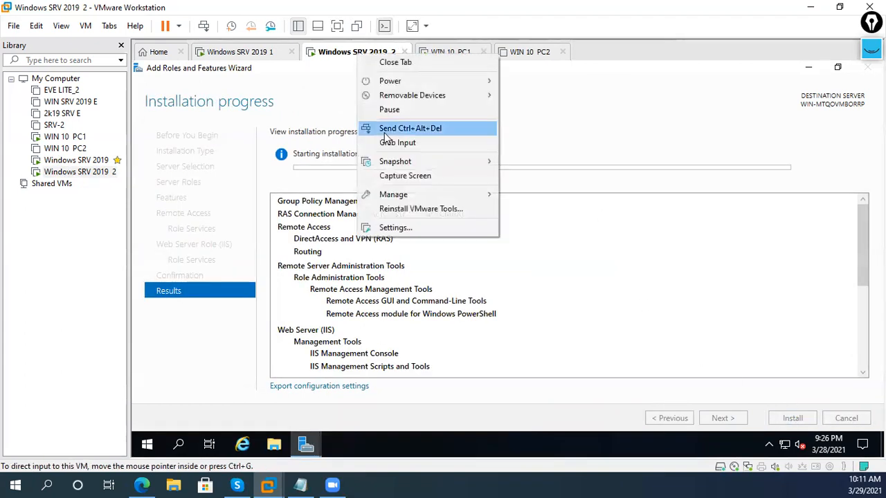
click(403, 221)
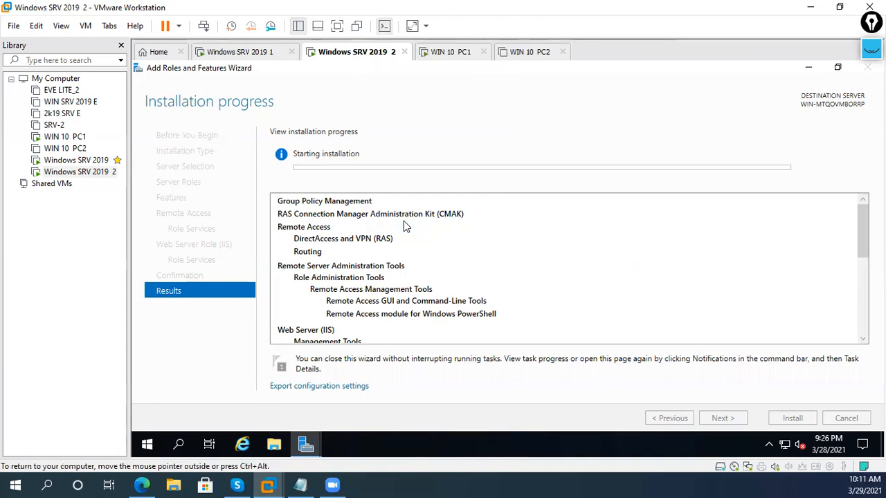
click(322, 119)
click(331, 141)
click(332, 132)
click(333, 142)
click(333, 134)
click(372, 410)
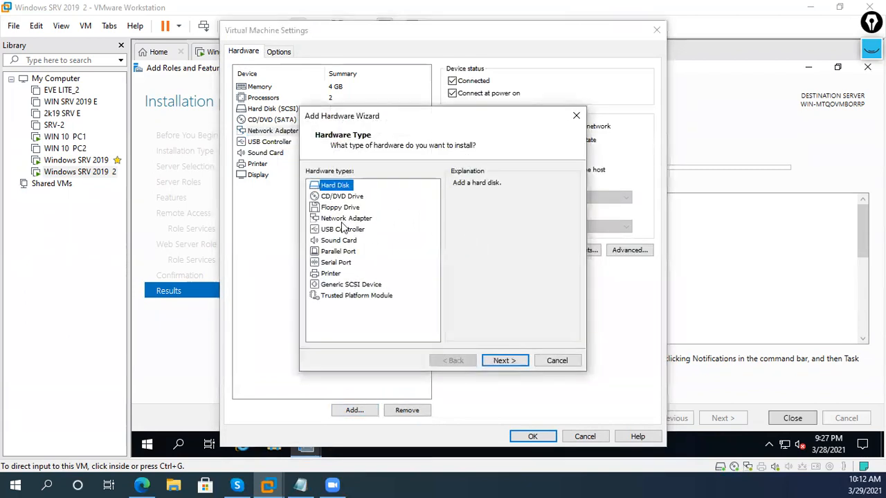
click(345, 218)
click(504, 360)
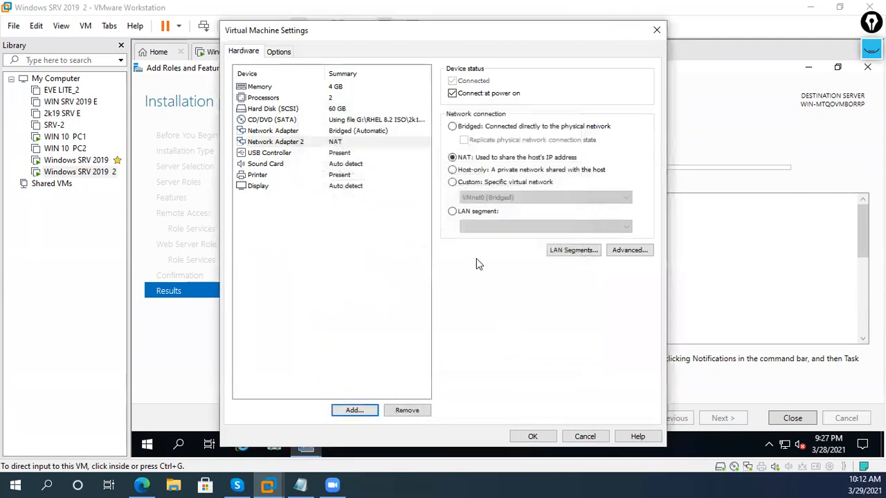
- Attach the second network adapter to Custom: VMnet1 and save the VM settings
click(337, 141)
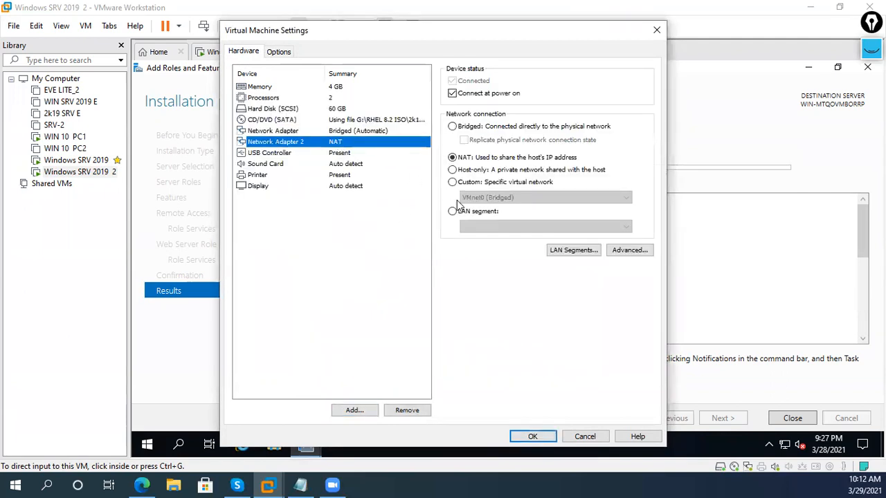
click(482, 184)
click(492, 198)
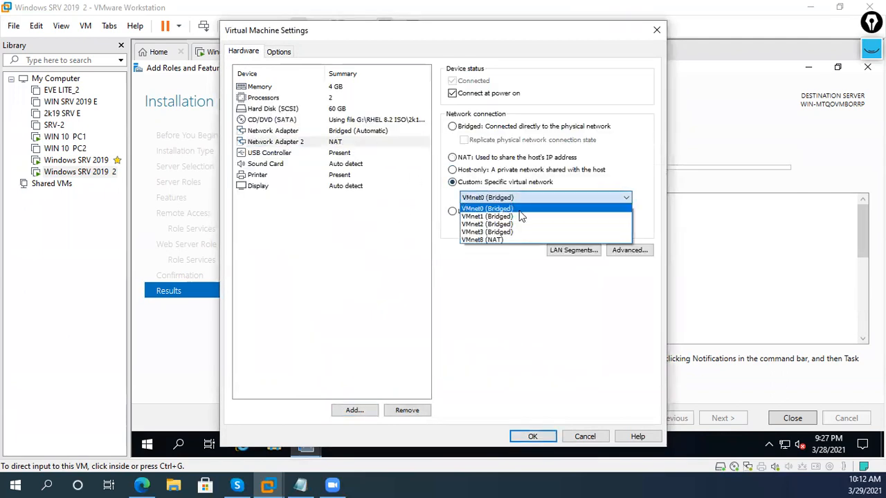
click(520, 216)
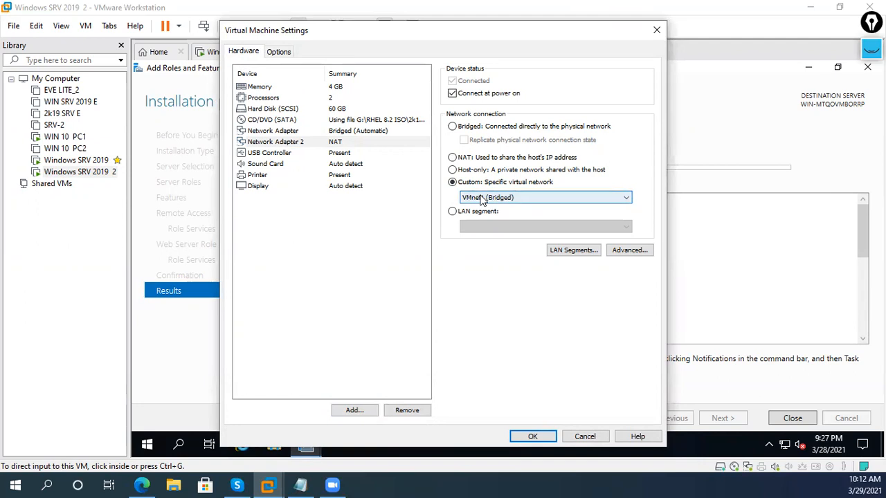
click(382, 132)
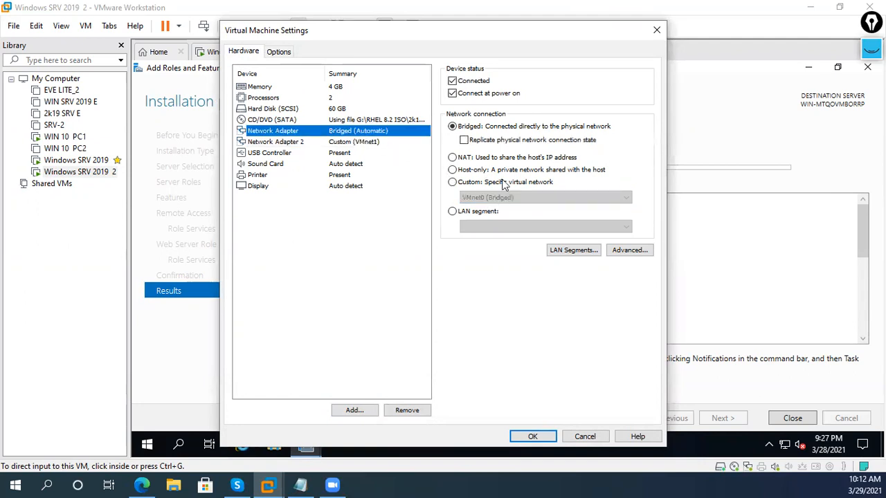
click(374, 142)
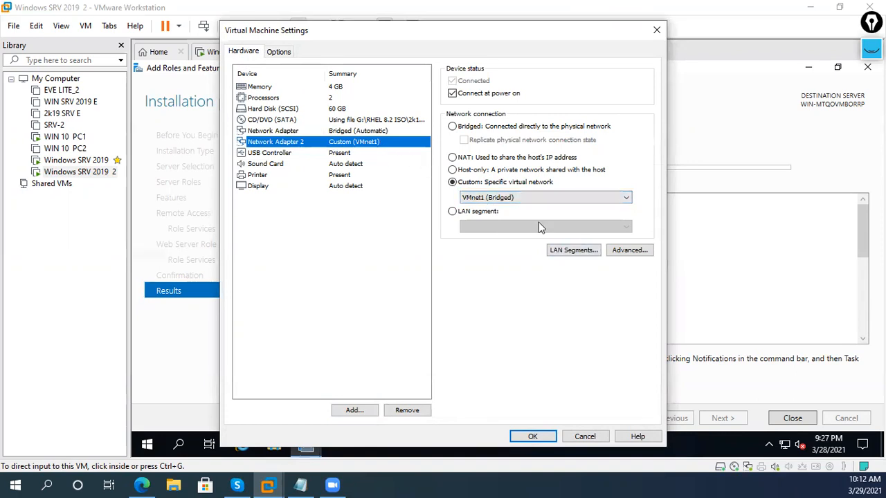
click(532, 436)
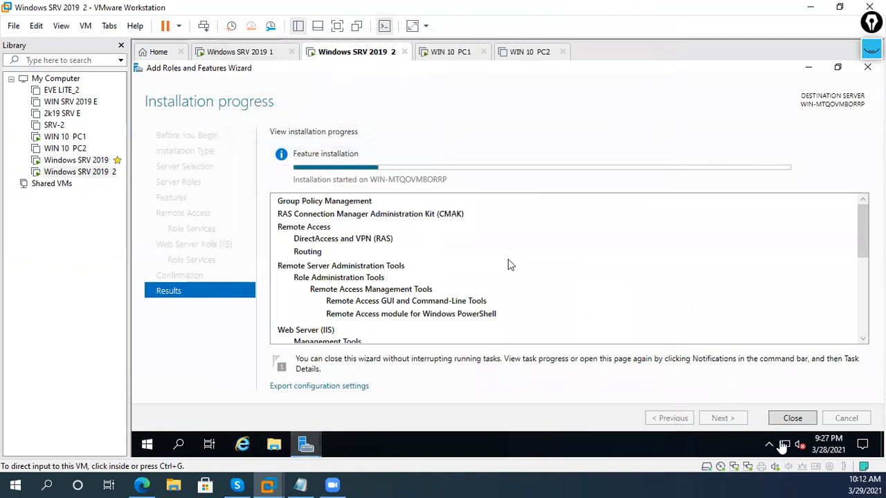
- From Network & Internet settings' Ethernet page, list the Ethernet0 and Ethernet1 adapters on server 2
click(782, 449)
right_click(784, 444)
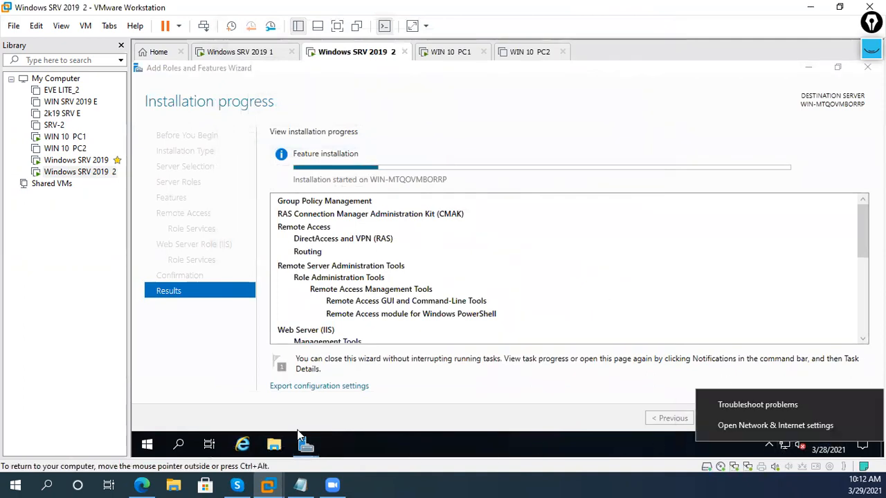
click(749, 426)
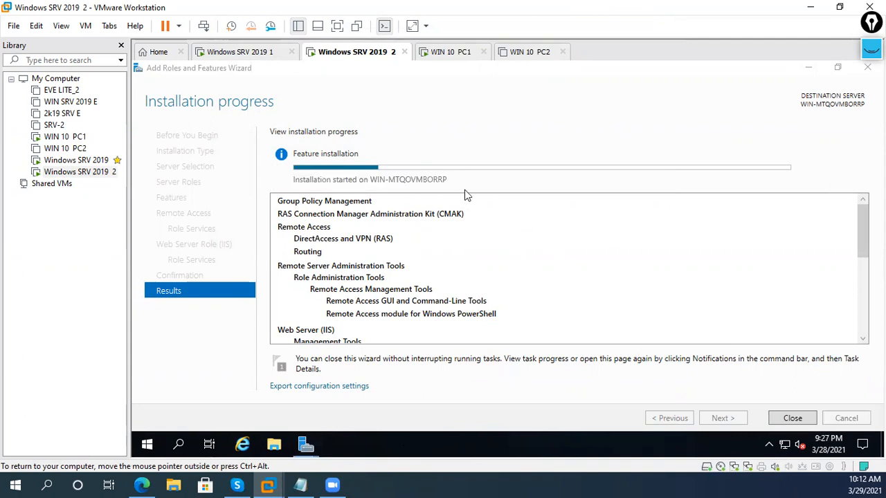
right_click(783, 448)
click(777, 431)
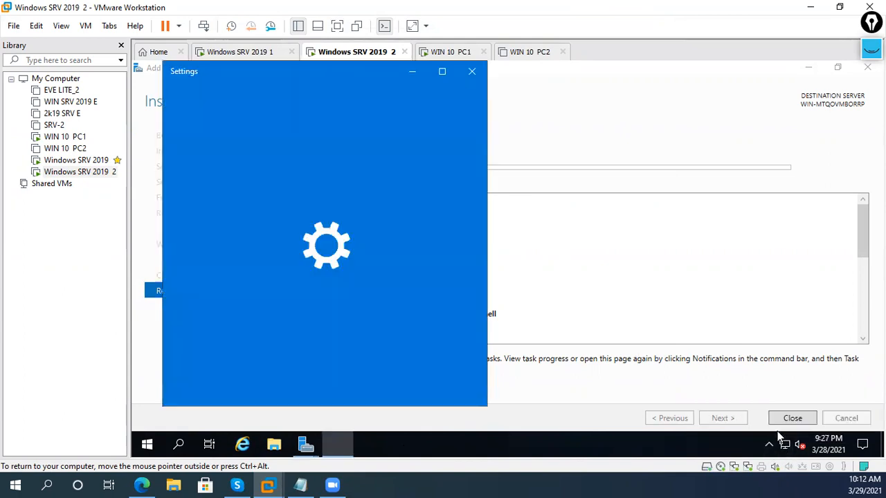
click(449, 76)
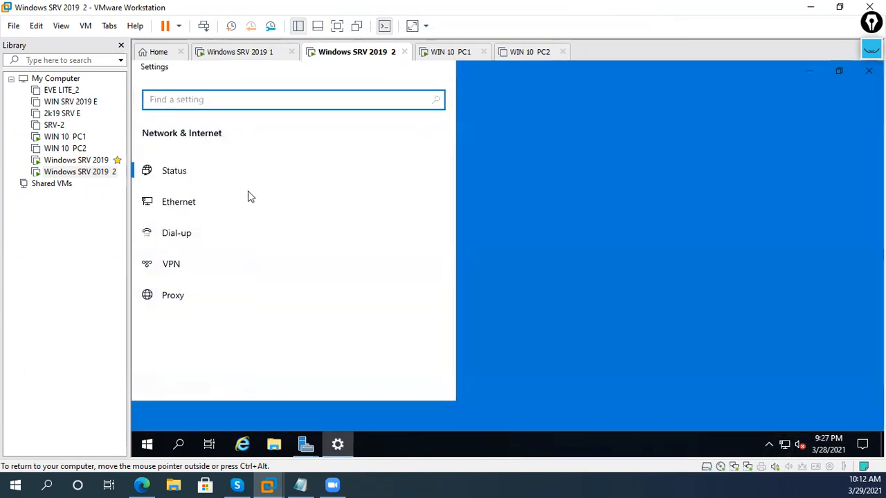
click(226, 234)
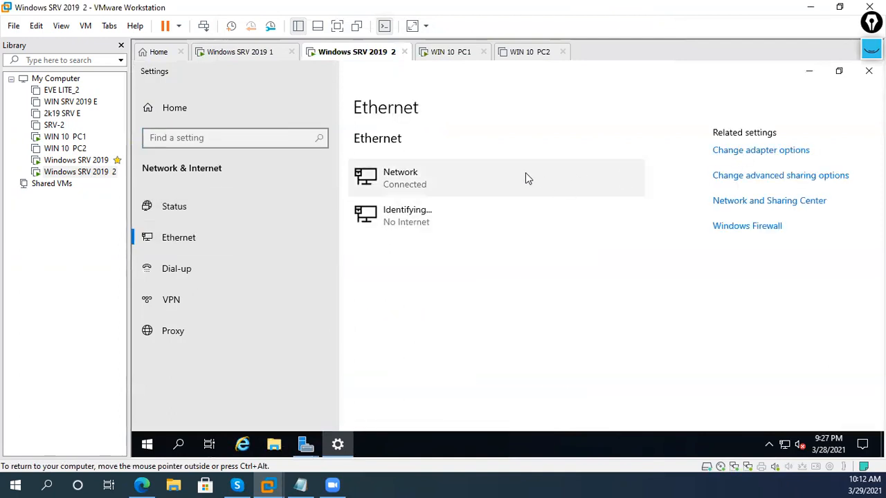
click(722, 160)
click(356, 161)
- Rename adapter Ethernet0 to HQ-Int and Ethernet1 to BR1-INT
right_click(356, 160)
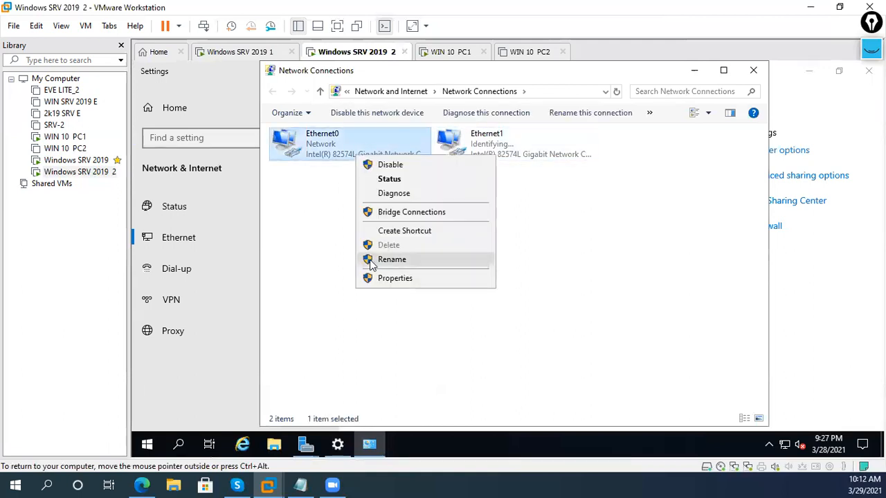
click(370, 260)
key(BackSpace)
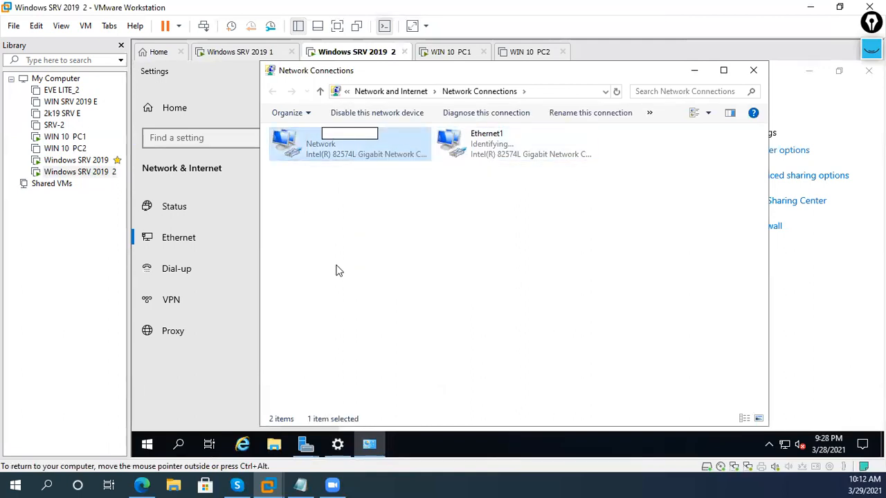
text(H)
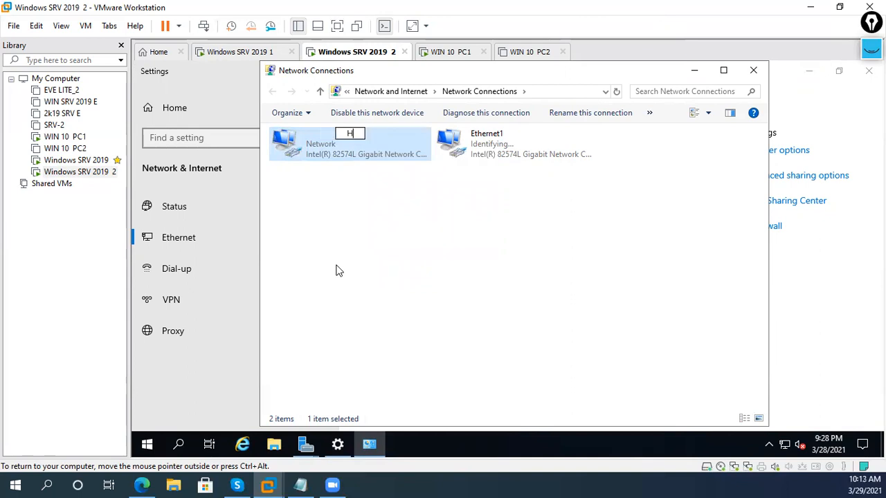
text(Q-Int)
key(Return)
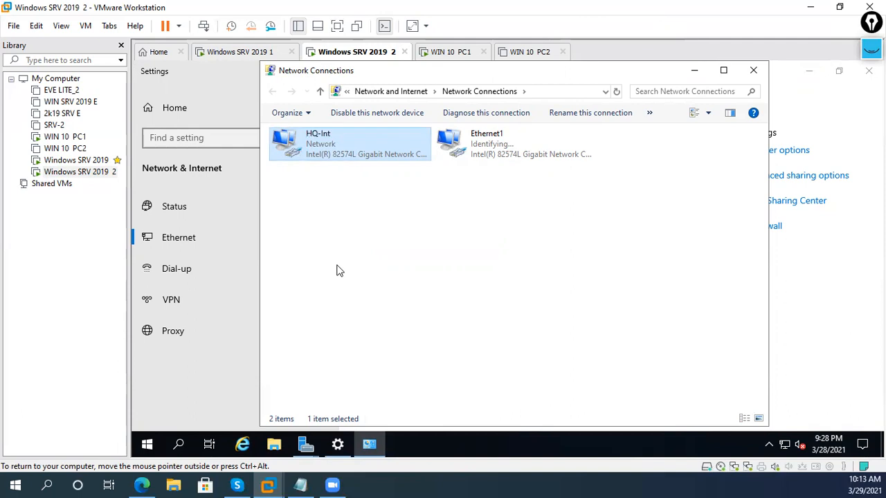
key(Right)
key(F2)
key(BackSpace)
text(BR-)
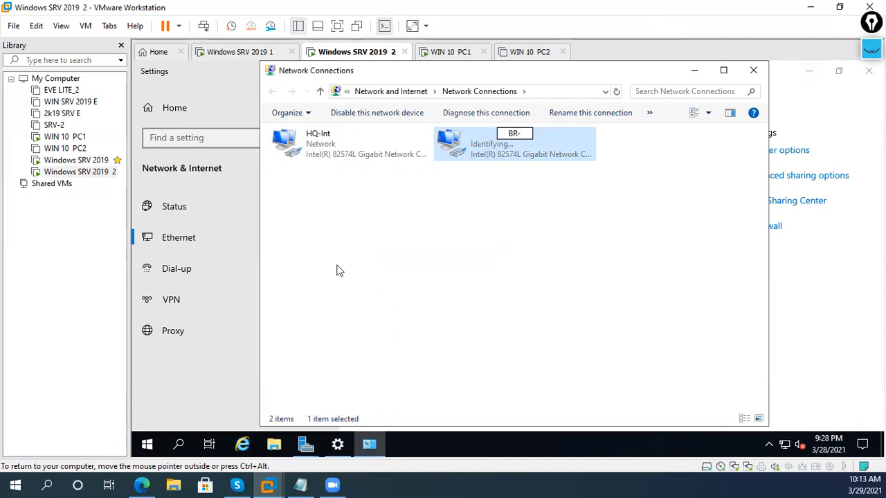
text(-INT)
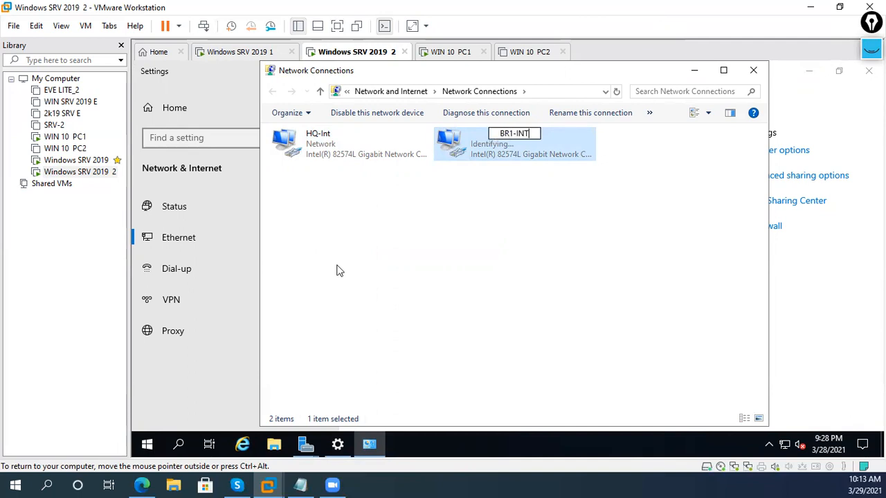
key(Return)
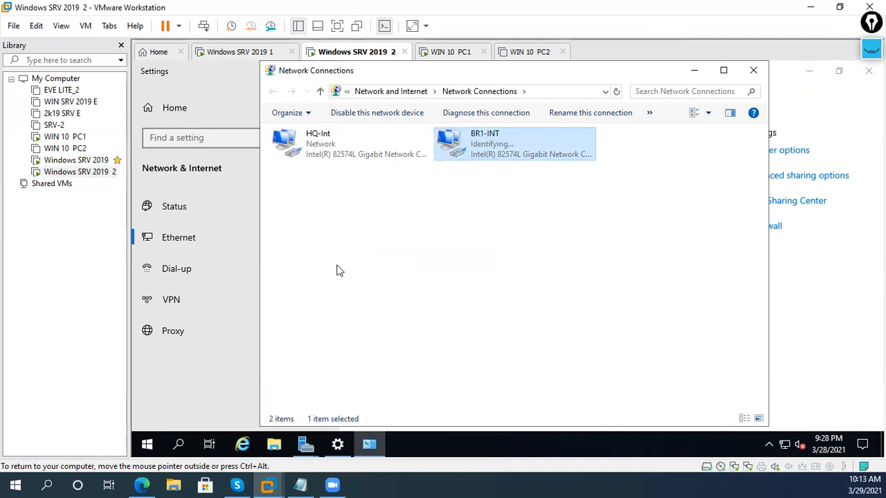
- Give HQ-Int the static IPv4 address 192.168.2.2 with mask 255.255.255.0
click(364, 148)
right_click(367, 149)
click(413, 277)
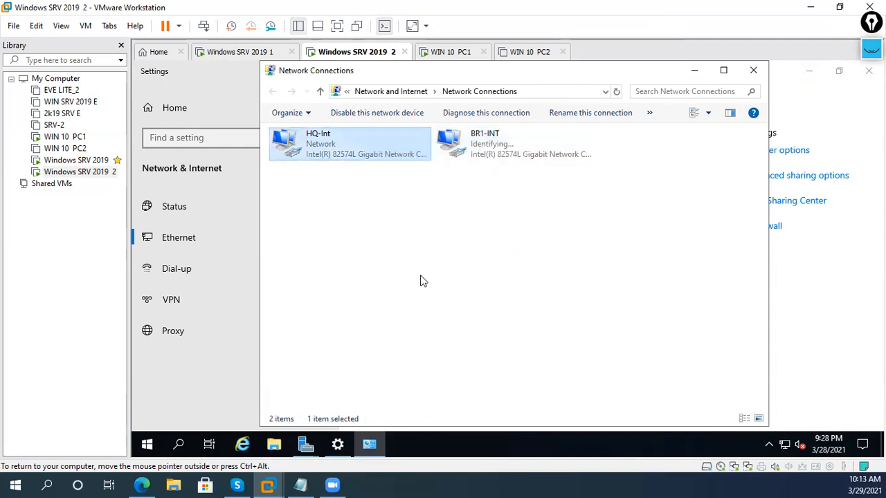
double_click(400, 256)
click(407, 234)
click(447, 248)
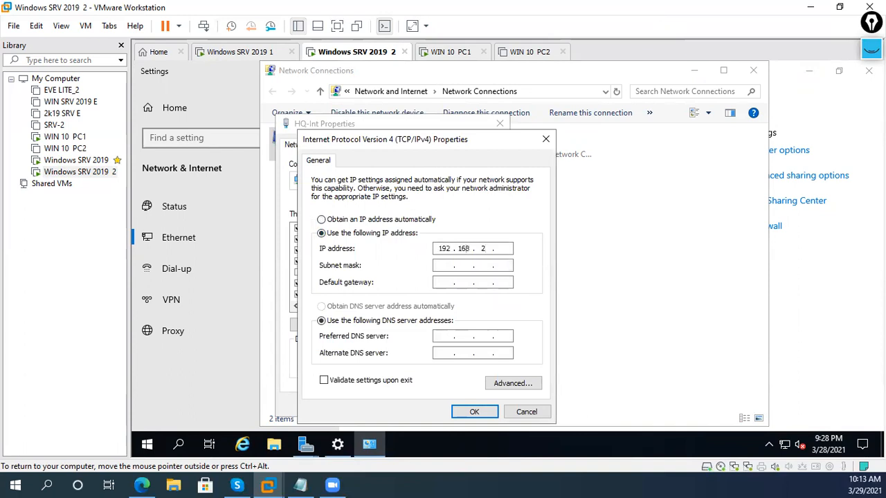
text(192.168.2.2)
key(Tab)
key(Tab)
click(474, 411)
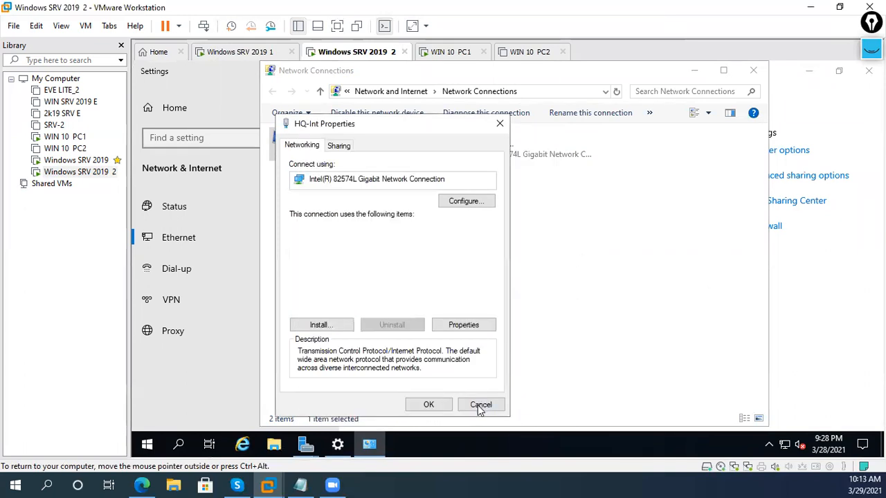
click(429, 405)
- Give BR1-INT the static IPv4 address 192.168.3.2 with mask 255.255.255.0
right_click(517, 132)
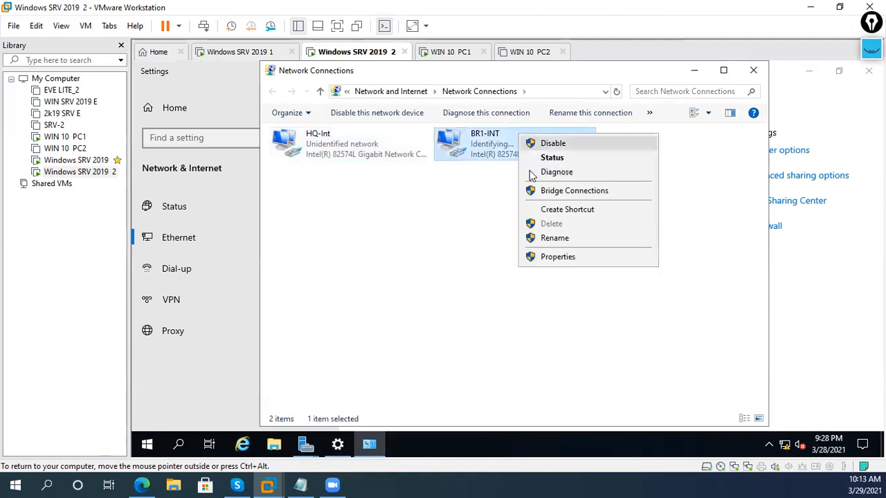
click(554, 257)
double_click(410, 262)
click(450, 252)
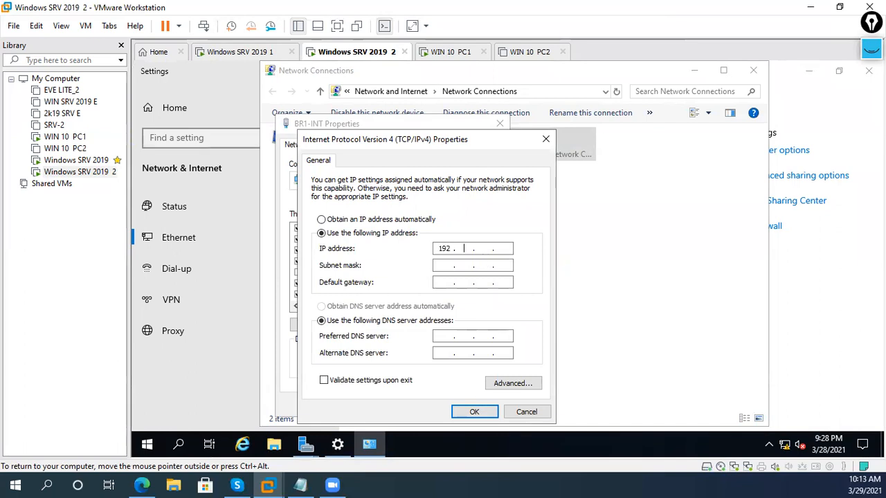
key(Tab)
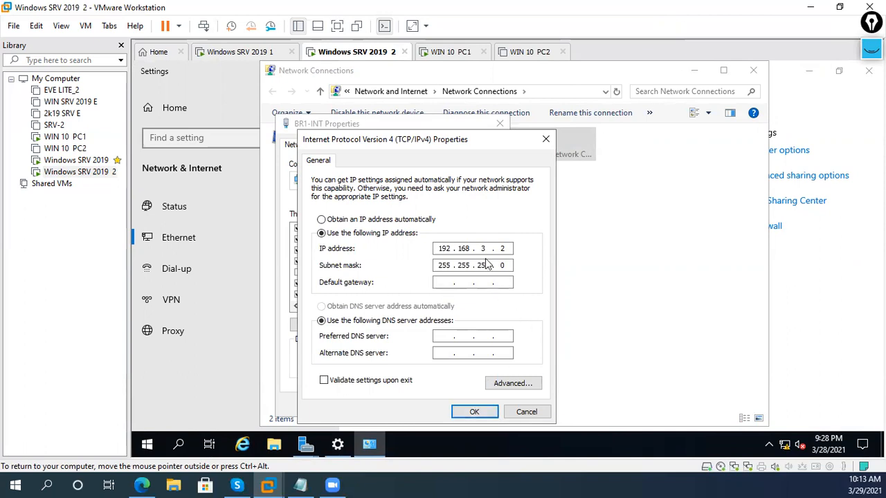
click(475, 412)
click(448, 405)
- Select HQ-Int and BR1-INT in turn to review both adapters' status
click(496, 152)
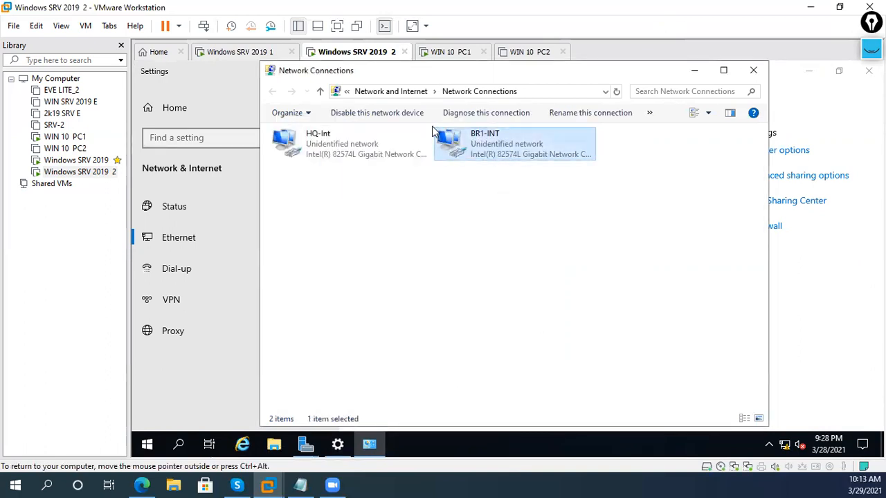
click(378, 142)
click(371, 175)
click(347, 147)
click(500, 148)
click(454, 250)
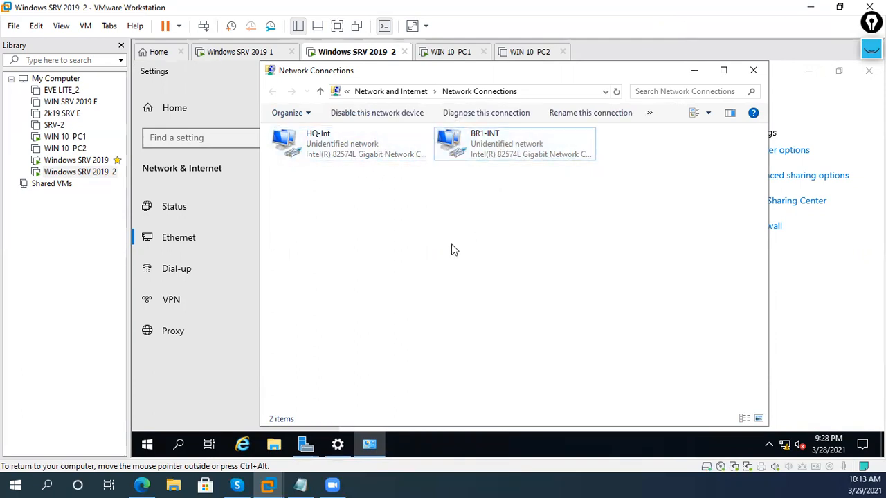
click(535, 157)
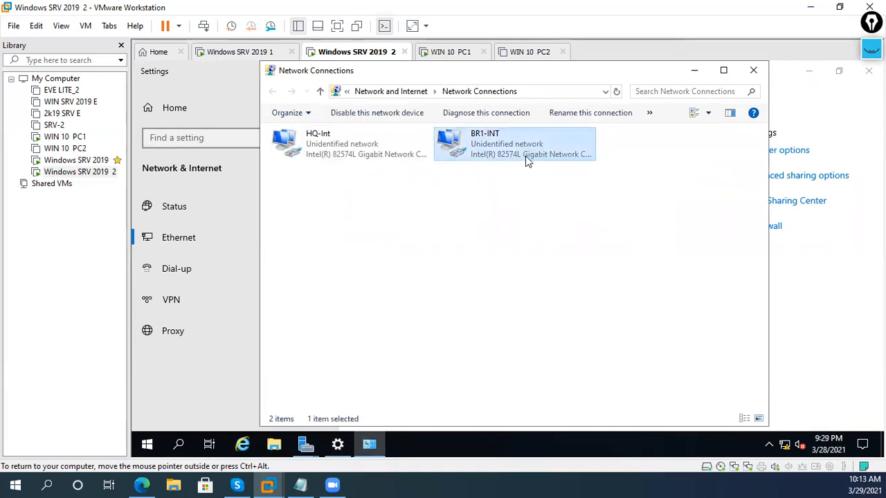
click(321, 147)
click(400, 217)
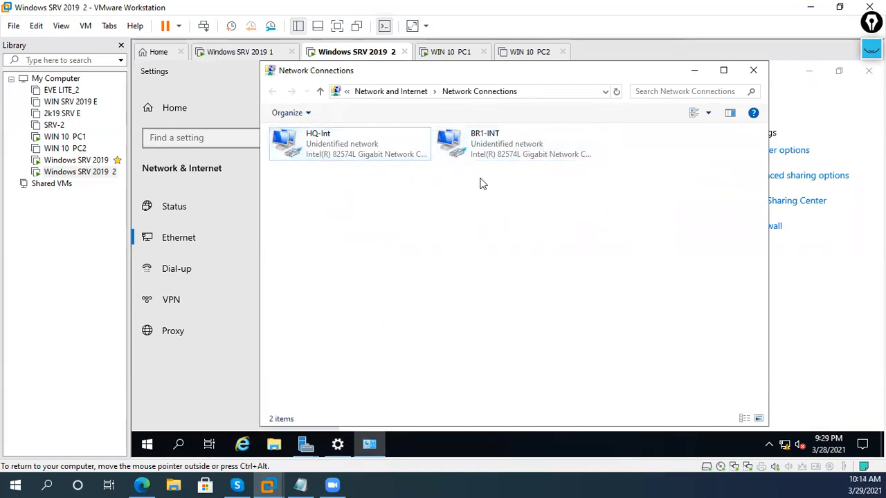
- Turn on network discovery and file and printer sharing for the public and private profiles
click(753, 70)
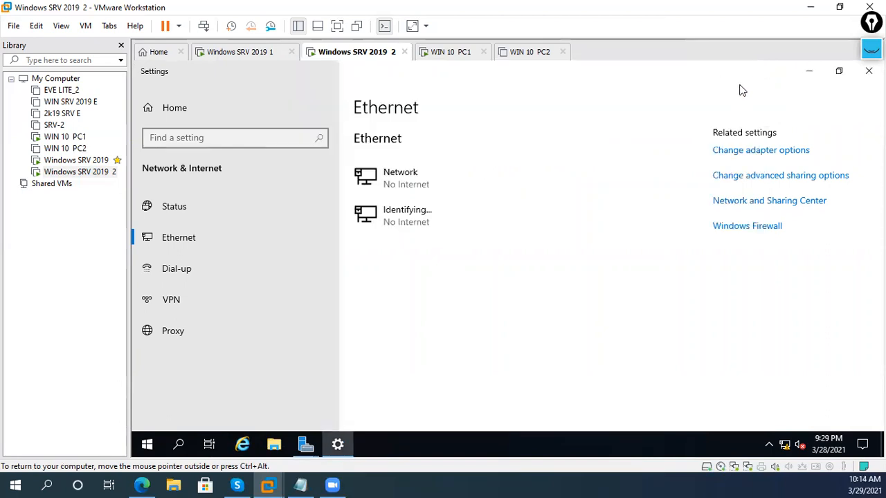
click(774, 174)
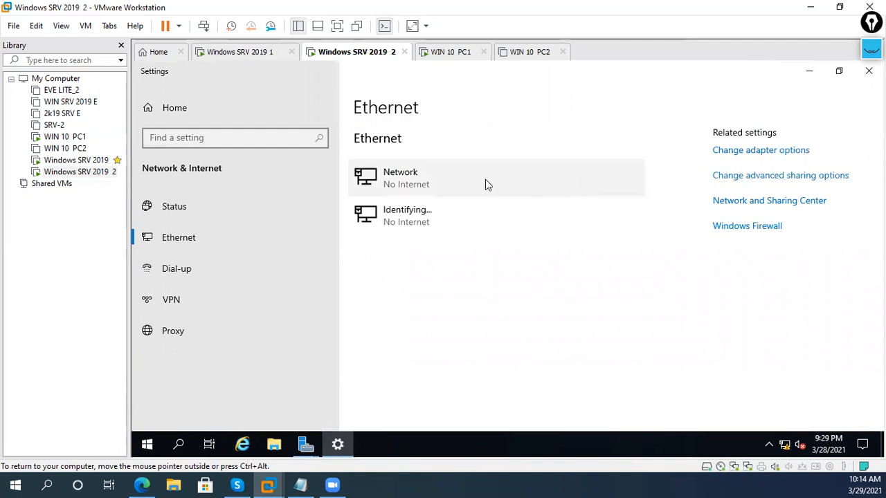
click(438, 255)
click(411, 336)
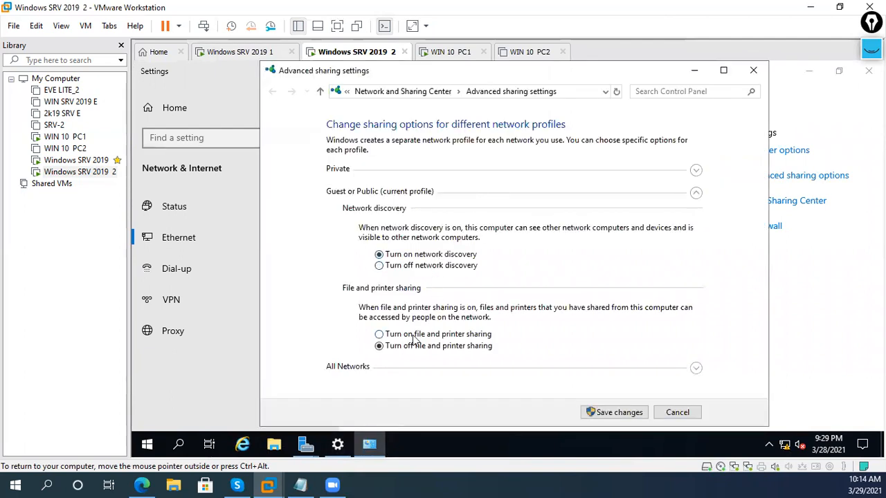
click(695, 368)
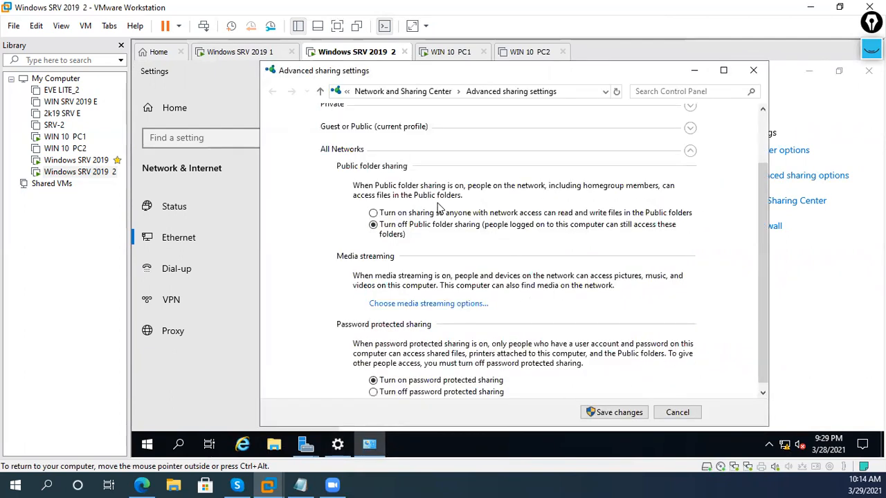
scroll(433, 332, up, 2)
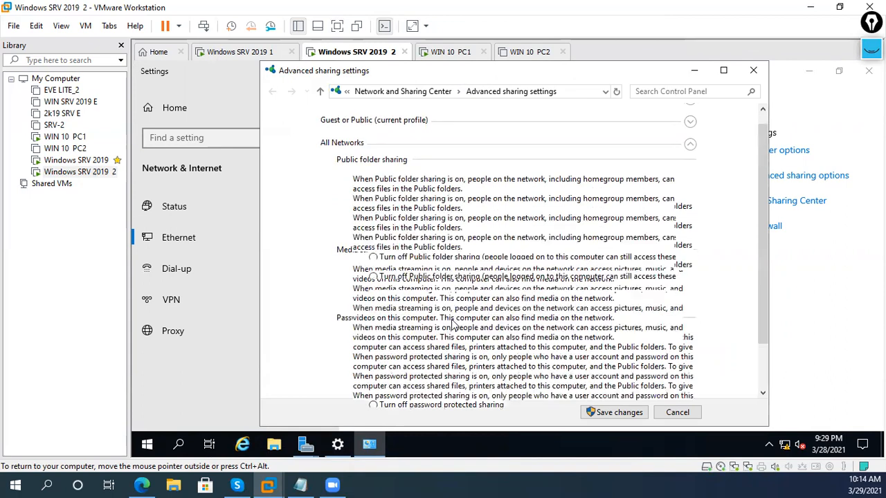
click(397, 193)
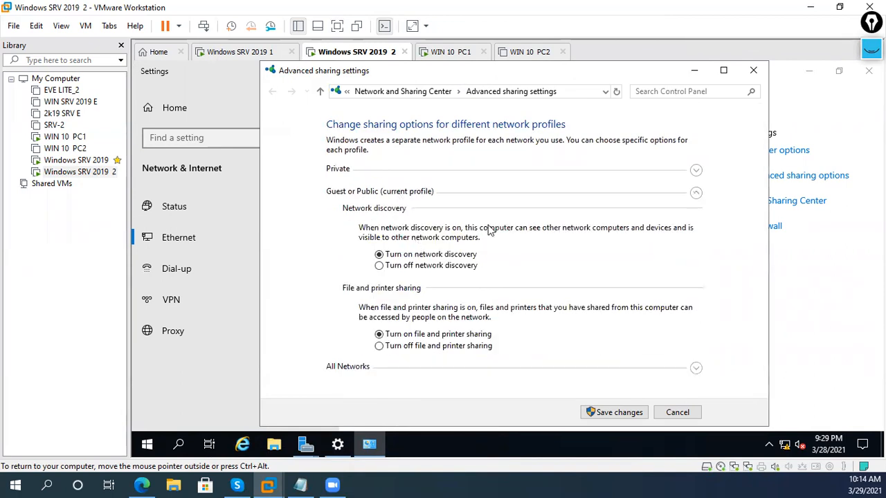
click(637, 173)
click(432, 234)
click(417, 323)
click(604, 413)
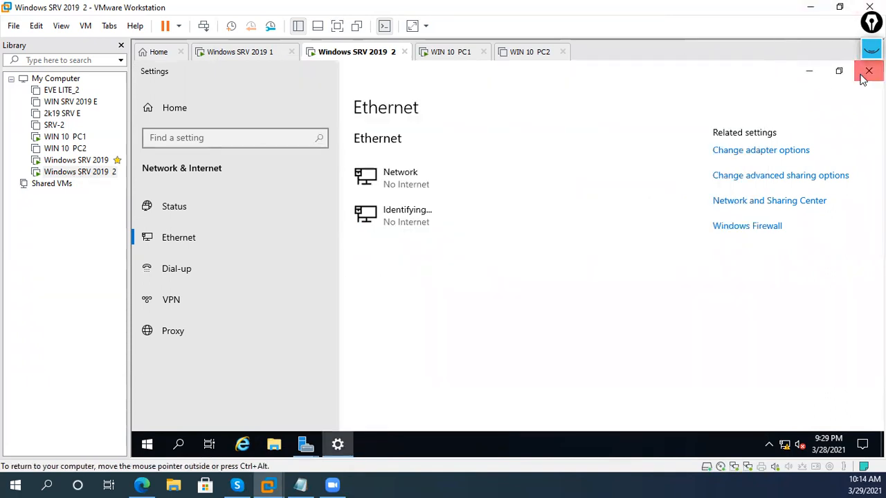
- Close Ethernet settings and the roles wizard, refresh the desktop, and bring up the DHCP Pending labs notes
click(867, 72)
click(793, 418)
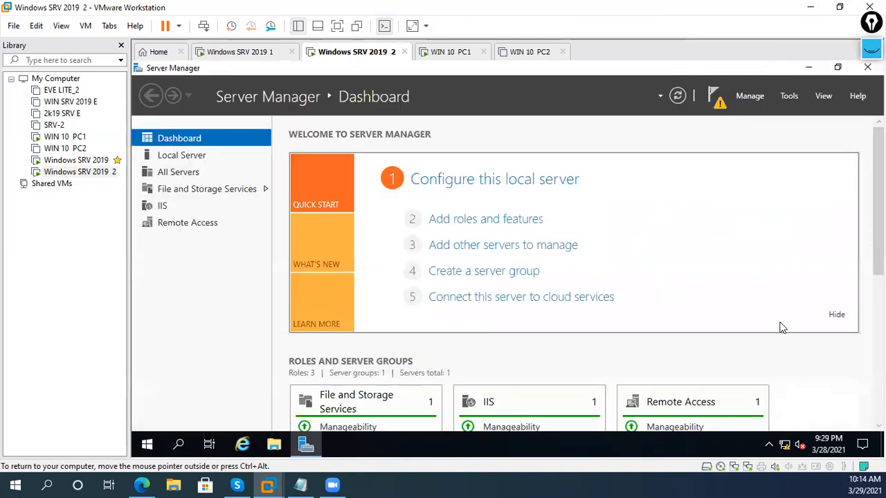
click(809, 68)
right_click(695, 167)
click(703, 209)
click(320, 447)
click(308, 484)
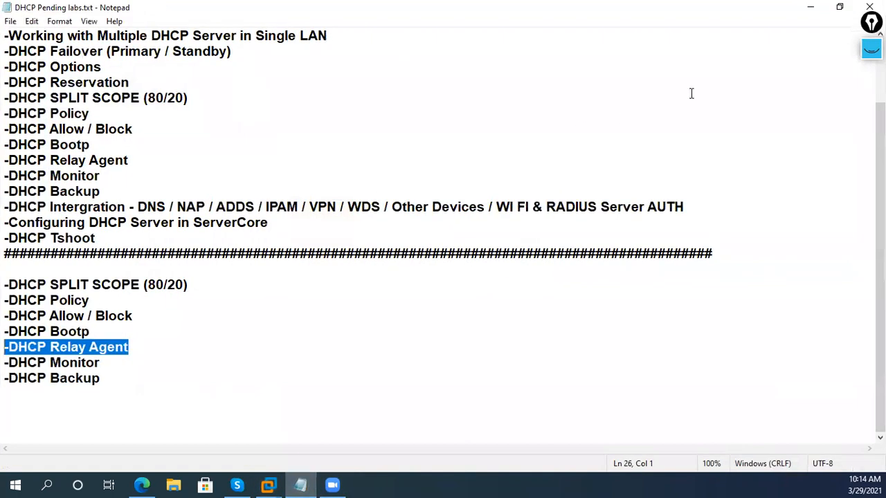
click(871, 48)
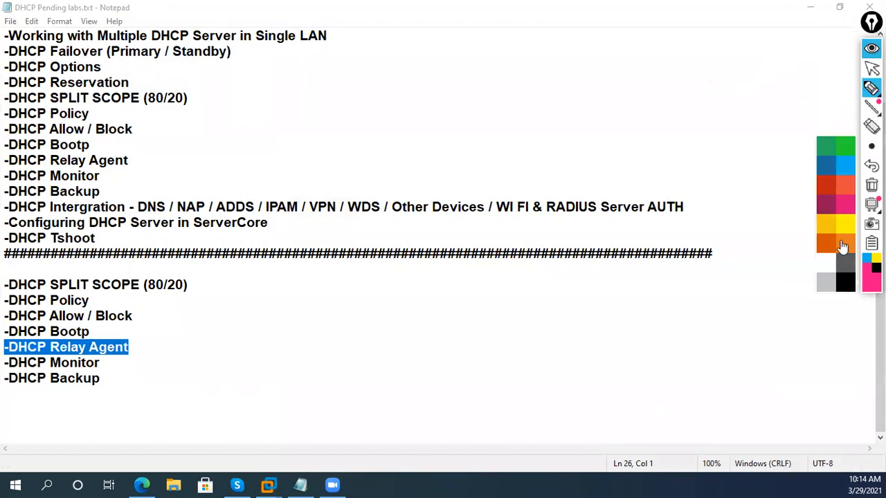
click(844, 206)
mouse_move(407, 78)
mouse_down()
mouse_move(422, 94)
mouse_move(447, 82)
mouse_move(472, 43)
mouse_up()
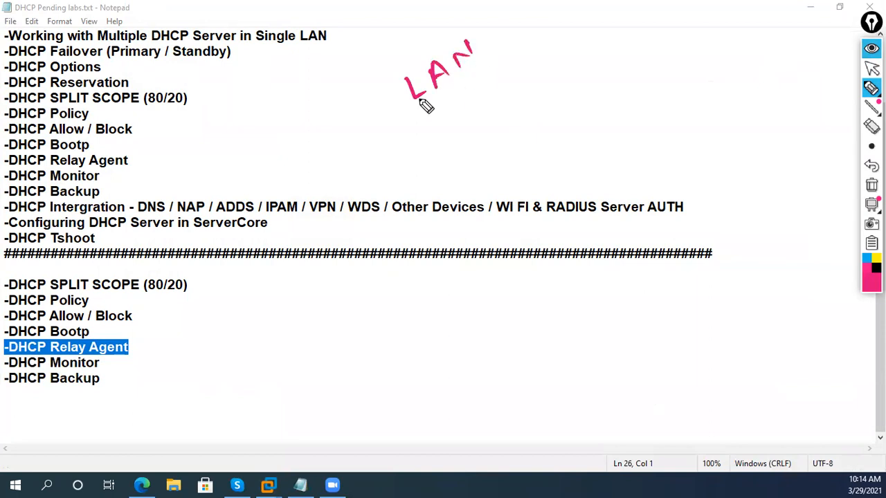
drag(385, 120, 513, 49)
mouse_move(530, 97)
mouse_down()
mouse_move(541, 153)
mouse_move(573, 151)
mouse_move(542, 153)
mouse_up()
mouse_move(628, 103)
mouse_down()
mouse_move(695, 94)
mouse_move(699, 108)
mouse_up()
mouse_move(546, 100)
mouse_down()
mouse_move(548, 118)
mouse_move(668, 104)
mouse_move(692, 181)
mouse_move(717, 181)
mouse_up()
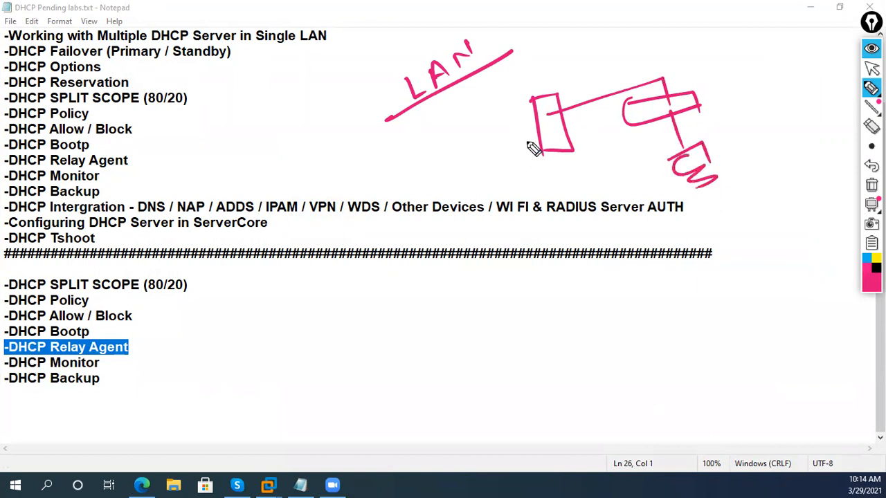
drag(444, 155, 505, 128)
drag(481, 127, 492, 152)
mouse_move(400, 142)
mouse_down()
mouse_move(425, 138)
mouse_move(415, 148)
mouse_move(505, 90)
mouse_up()
drag(395, 158, 511, 101)
click(867, 261)
mouse_move(734, 209)
mouse_down()
mouse_move(816, 185)
mouse_move(847, 142)
mouse_up()
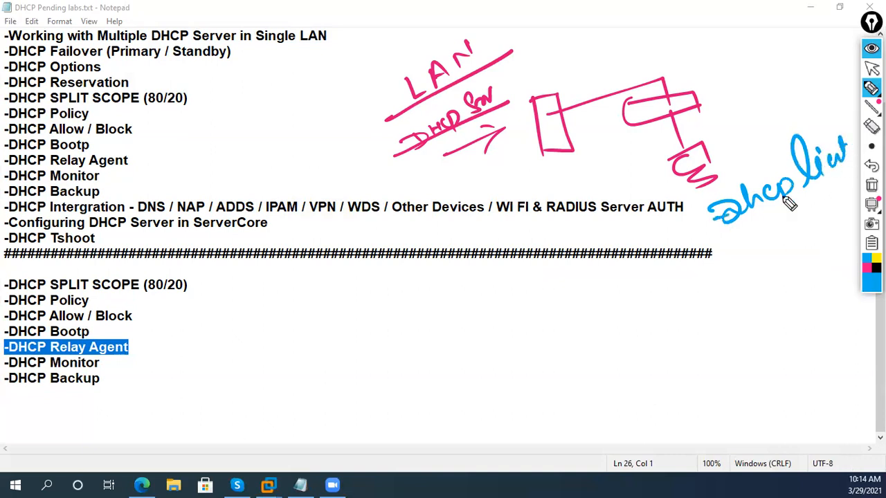
drag(727, 211, 846, 176)
mouse_move(720, 170)
mouse_down()
mouse_move(746, 69)
mouse_move(547, 69)
mouse_up()
drag(536, 52, 574, 67)
mouse_move(571, 121)
mouse_down()
mouse_move(572, 157)
mouse_move(654, 185)
mouse_up()
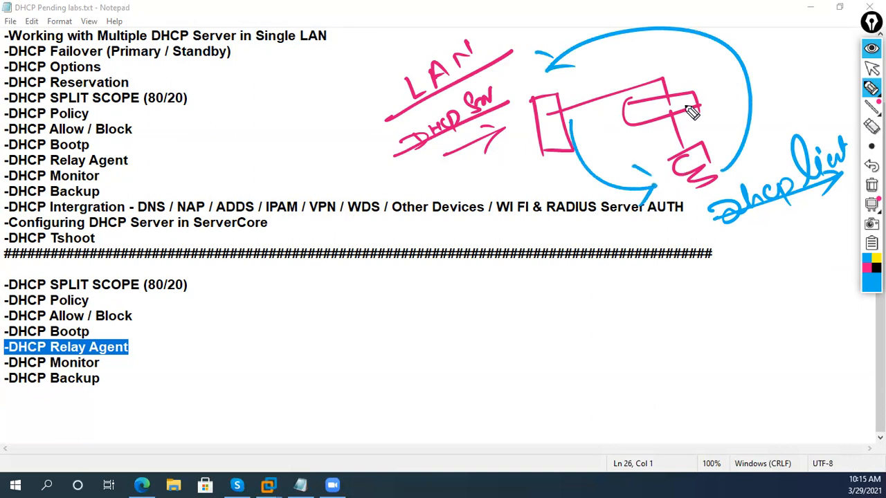
mouse_move(746, 35)
mouse_down()
mouse_move(751, 54)
mouse_move(797, 56)
mouse_up()
drag(478, 361, 456, 393)
drag(496, 351, 484, 374)
mouse_move(514, 341)
mouse_down()
mouse_move(497, 368)
mouse_move(540, 339)
mouse_move(579, 287)
mouse_move(602, 285)
mouse_move(668, 223)
mouse_move(688, 231)
mouse_up()
drag(420, 420, 671, 254)
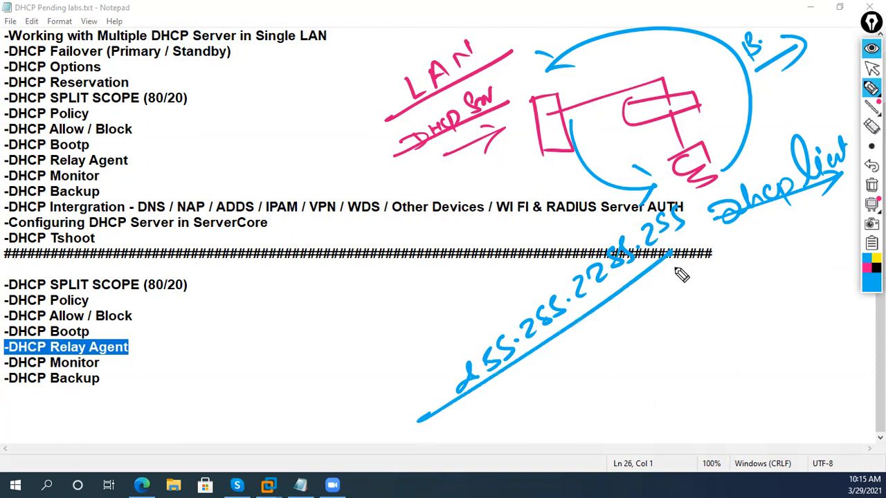
mouse_move(277, 360)
mouse_down()
mouse_move(317, 352)
mouse_move(336, 316)
mouse_move(385, 292)
mouse_up()
mouse_move(235, 430)
mouse_down()
mouse_move(411, 293)
mouse_move(436, 308)
mouse_up()
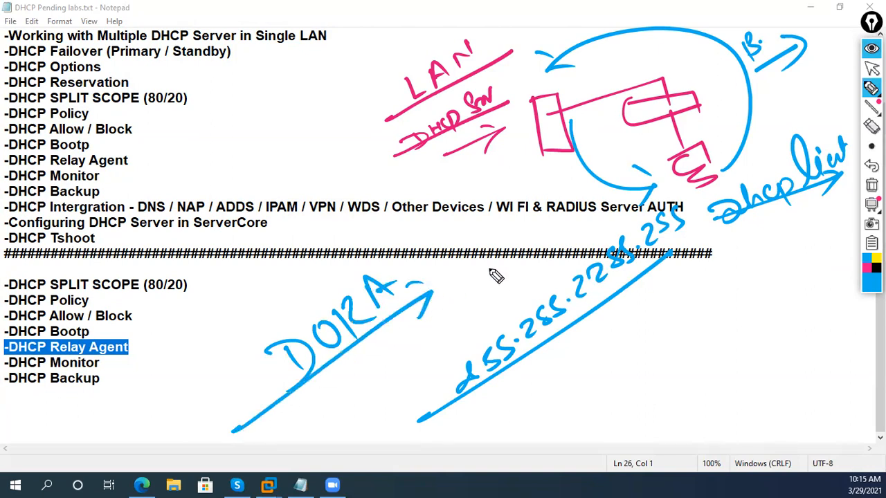
mouse_move(665, 198)
mouse_down()
mouse_move(709, 243)
mouse_move(640, 172)
mouse_move(700, 173)
mouse_up()
click(867, 283)
mouse_move(657, 351)
mouse_down()
mouse_move(668, 376)
mouse_move(748, 279)
mouse_up()
mouse_move(619, 448)
mouse_down()
mouse_move(768, 324)
mouse_move(773, 340)
mouse_up()
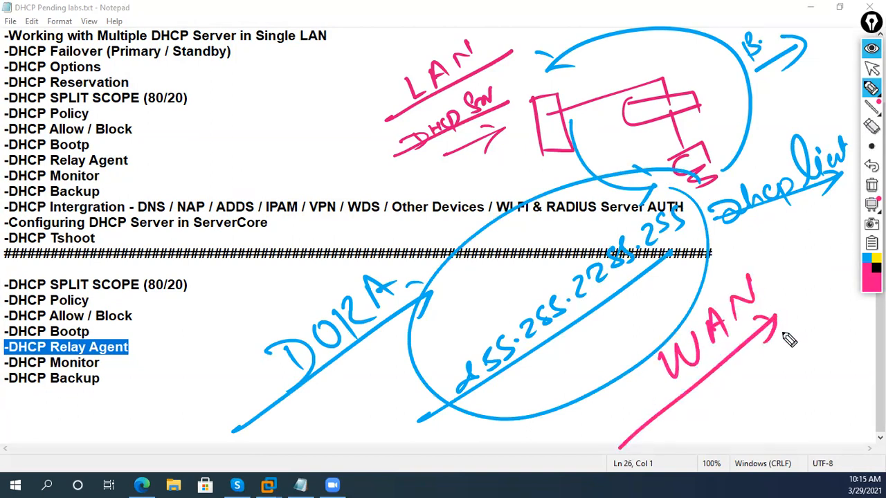
mouse_move(700, 415)
mouse_down()
mouse_move(743, 409)
mouse_move(773, 388)
mouse_move(787, 362)
mouse_move(811, 378)
mouse_move(797, 387)
mouse_up()
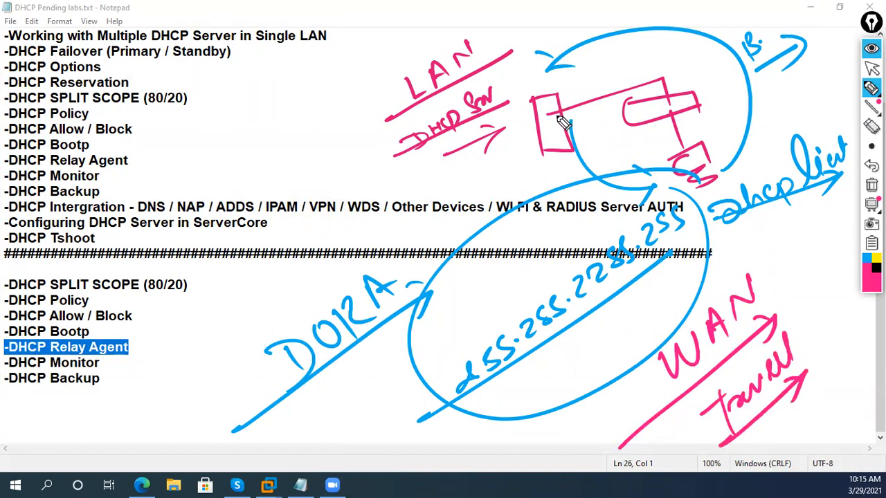
mouse_move(682, 103)
mouse_down()
mouse_move(787, 211)
mouse_move(776, 266)
mouse_move(850, 269)
mouse_move(820, 245)
mouse_move(833, 240)
mouse_move(828, 256)
mouse_up()
mouse_move(826, 290)
mouse_down()
mouse_move(833, 395)
mouse_move(855, 413)
mouse_up()
mouse_move(802, 410)
mouse_down()
mouse_move(806, 430)
mouse_move(817, 385)
mouse_move(844, 376)
mouse_move(849, 346)
mouse_move(837, 335)
mouse_move(849, 346)
mouse_up()
drag(847, 328, 830, 346)
mouse_move(835, 418)
mouse_down()
mouse_move(834, 449)
mouse_move(850, 439)
mouse_move(840, 460)
mouse_move(845, 425)
mouse_move(563, 144)
mouse_up()
mouse_move(720, 235)
mouse_down()
mouse_move(717, 262)
mouse_move(785, 235)
mouse_up()
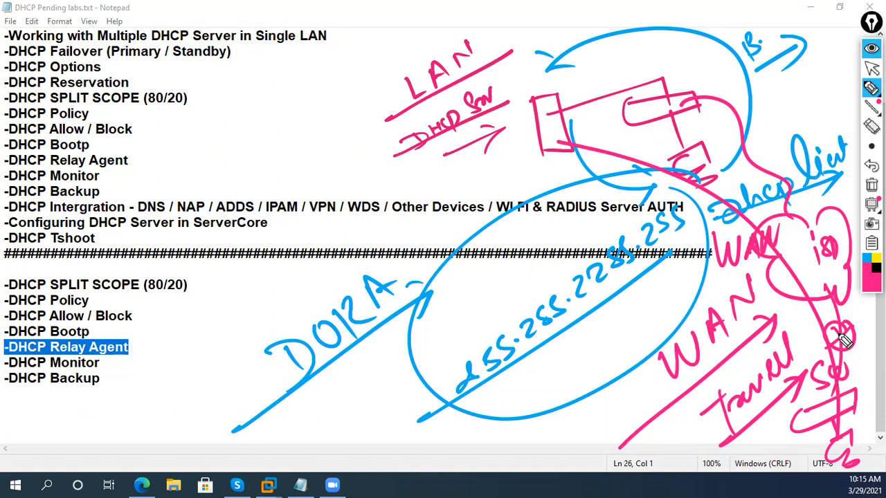
mouse_move(778, 284)
mouse_down()
mouse_move(789, 273)
mouse_move(808, 285)
mouse_up()
mouse_move(847, 457)
mouse_down()
mouse_move(854, 416)
mouse_move(791, 284)
mouse_move(801, 272)
mouse_move(808, 198)
mouse_move(554, 142)
mouse_move(573, 146)
mouse_up()
click(870, 187)
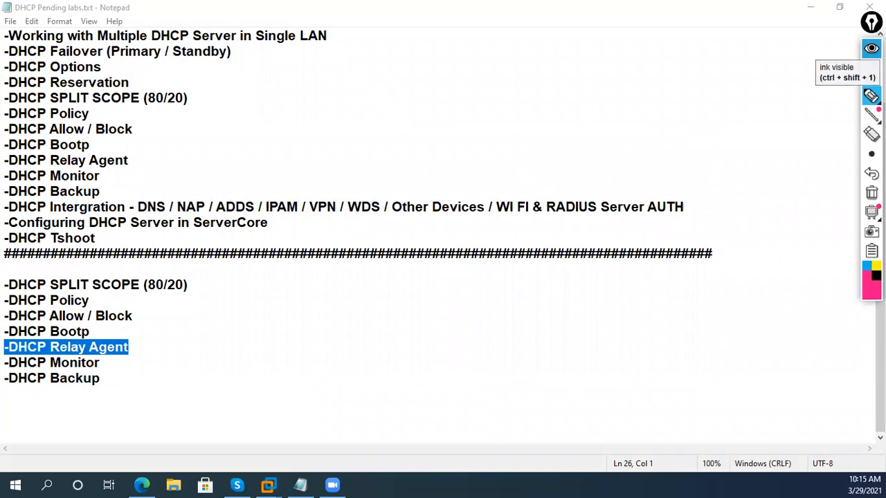
click(871, 48)
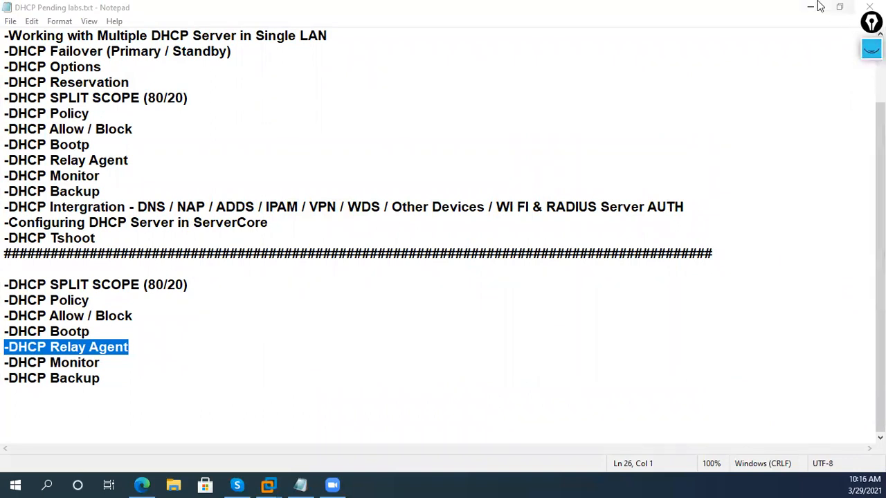
- Return to VMware and switch between the two servers, opening server 2's Tools menu
click(812, 7)
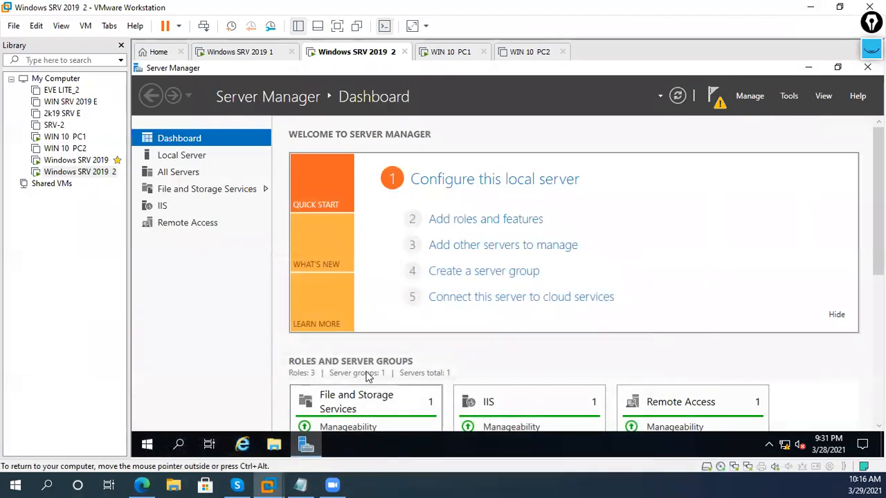
click(242, 51)
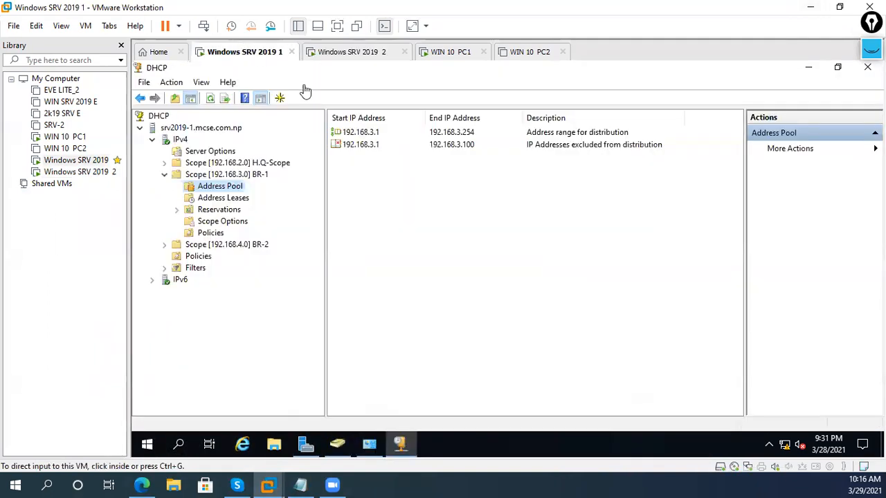
click(377, 52)
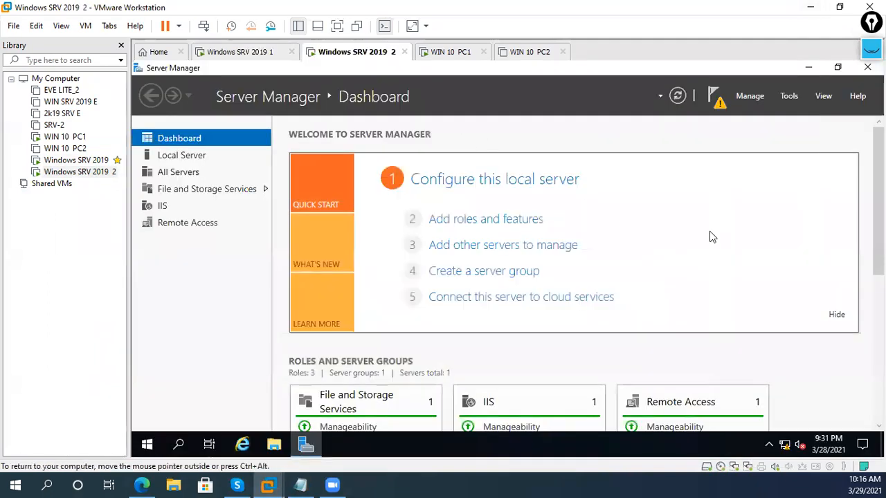
click(749, 97)
click(786, 97)
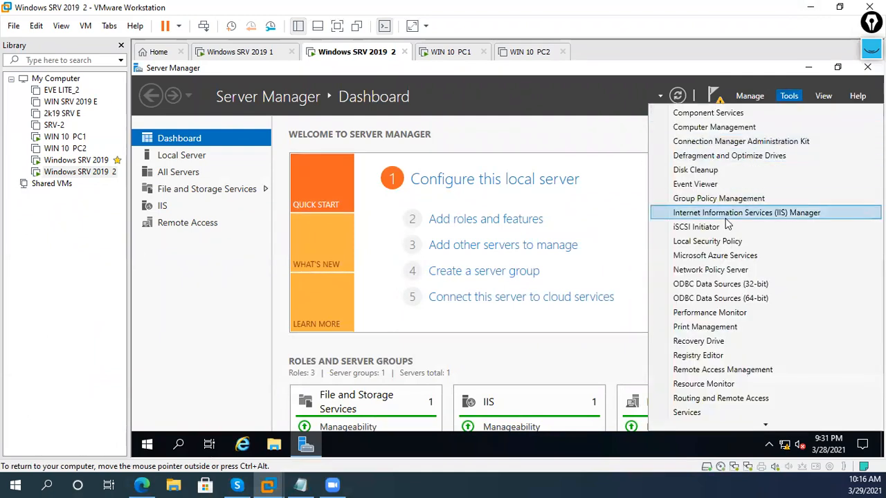
- On Windows SRV 2019 1, open Ethernet0's TCP/IPv4 properties via Local Server
click(242, 52)
click(305, 444)
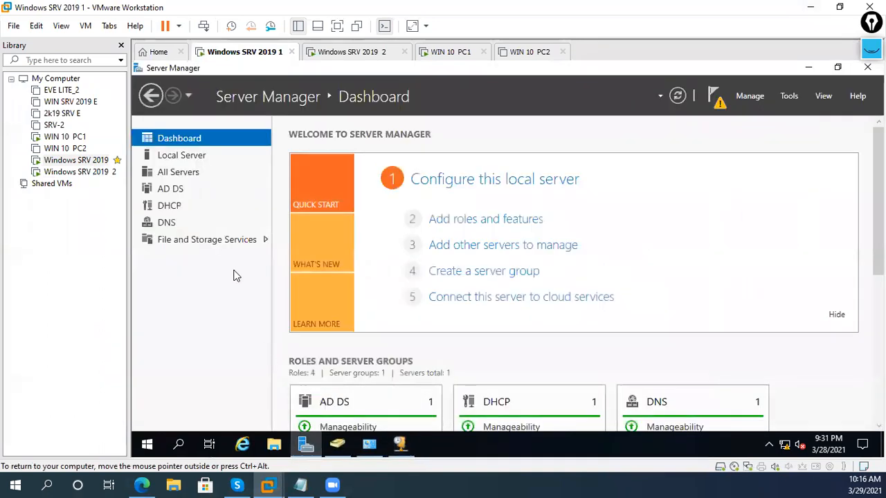
click(183, 156)
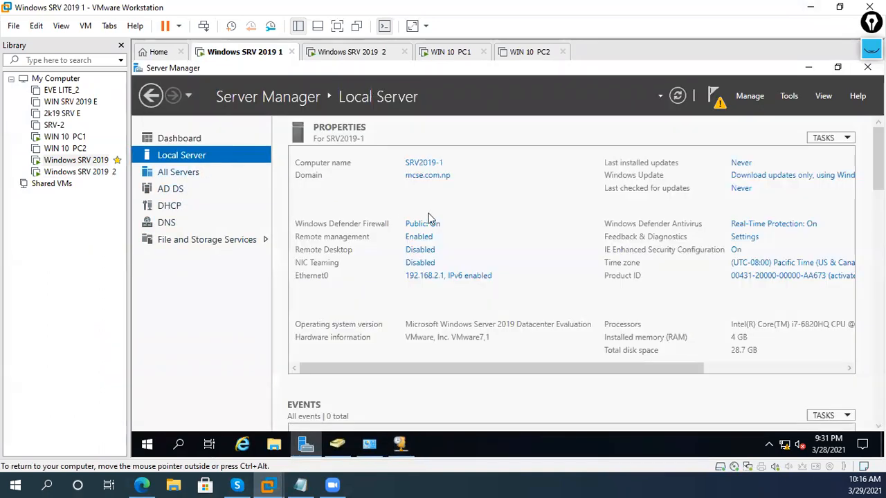
click(434, 277)
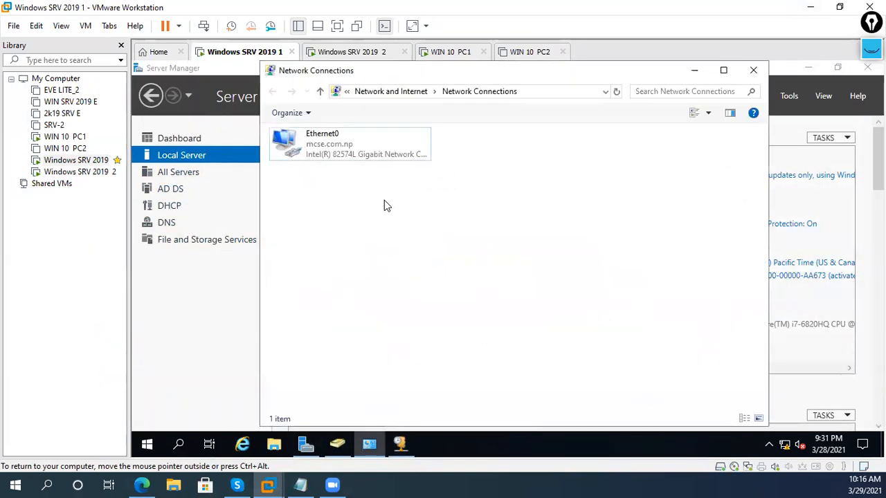
right_click(361, 168)
right_click(368, 152)
click(400, 277)
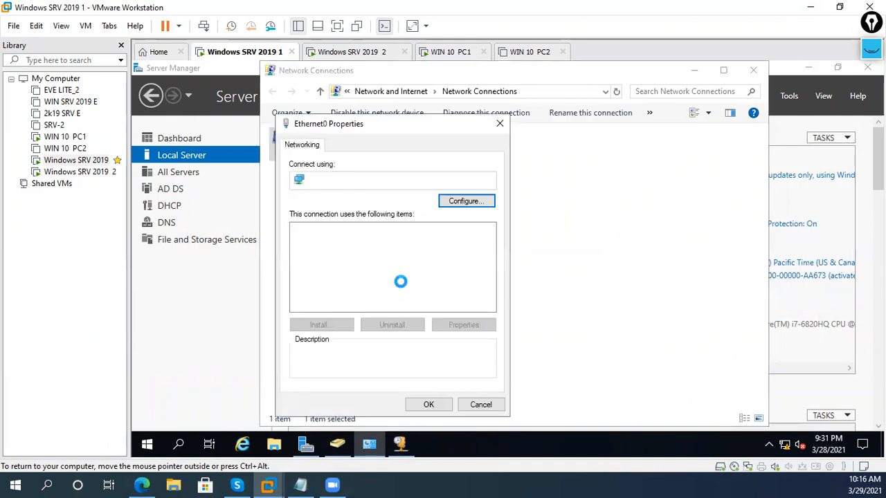
click(426, 264)
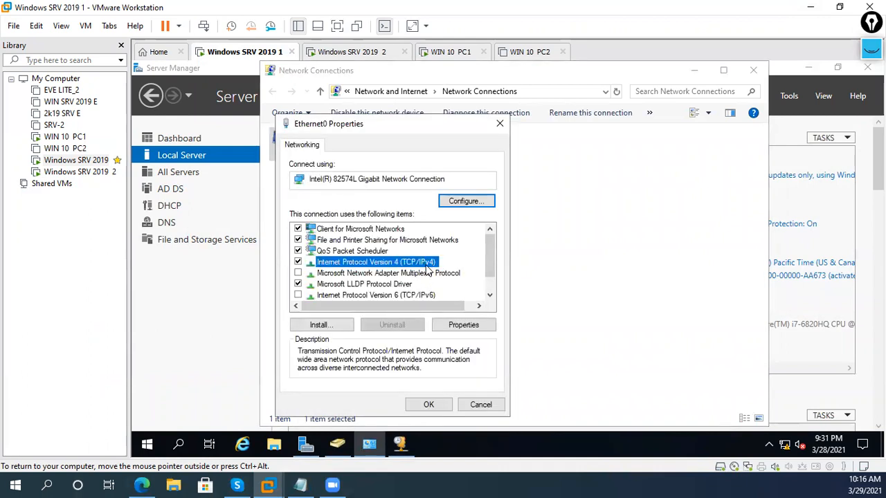
double_click(429, 266)
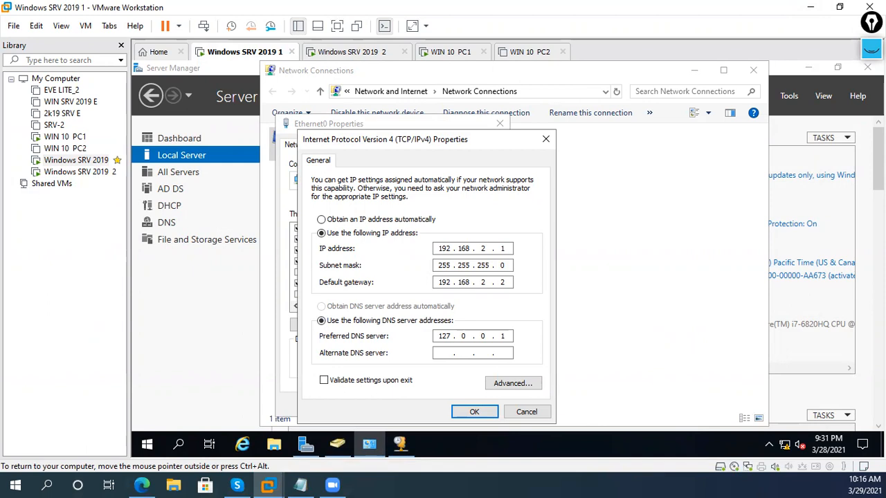
- Save server 1's Ethernet0 IPv4 settings with gateway 192.168.2.2, then move to the Windows SRV 2019 2 VM
click(473, 413)
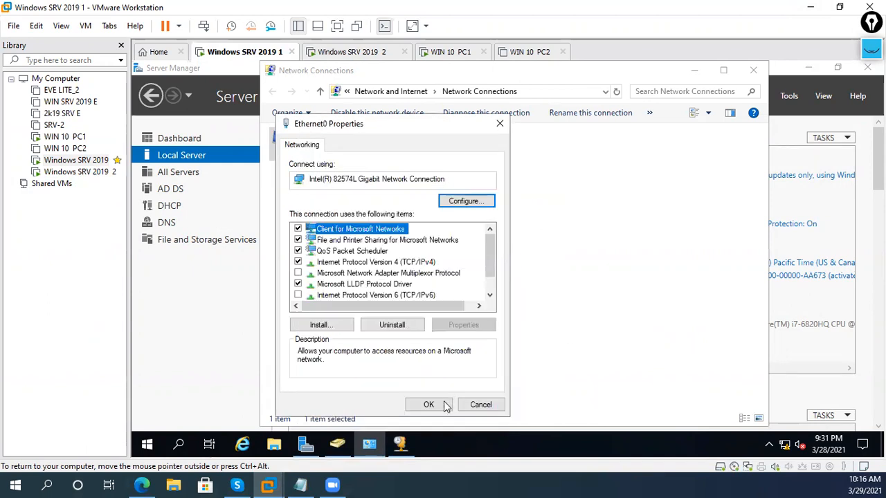
click(441, 405)
click(355, 135)
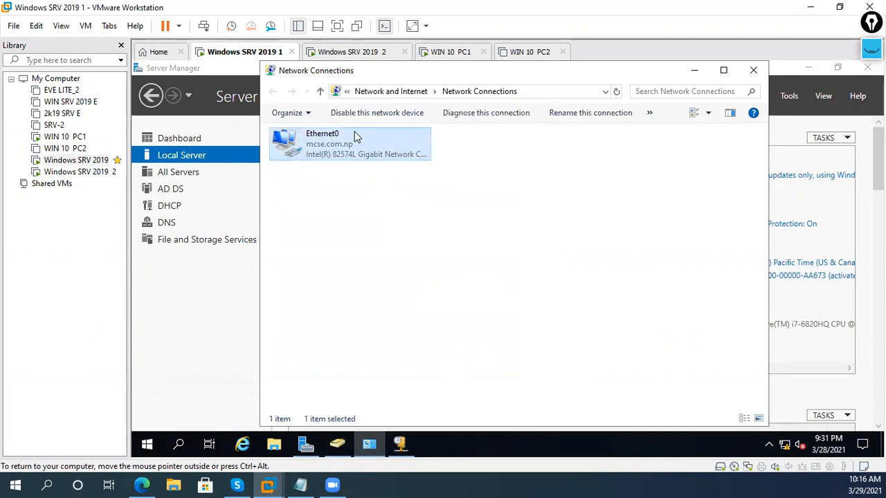
click(344, 53)
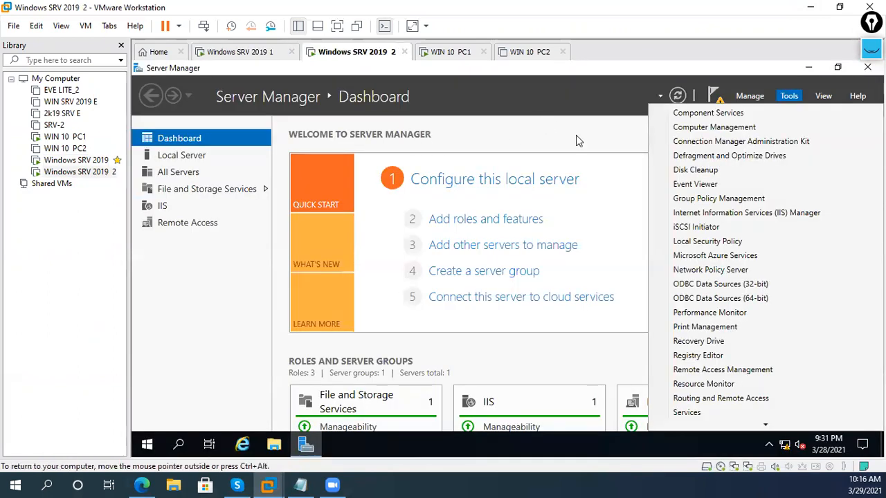
- Open server 2's Network Connections from Local Server and check BR1-INT's IPv4 address is 192.168.3.2
click(577, 140)
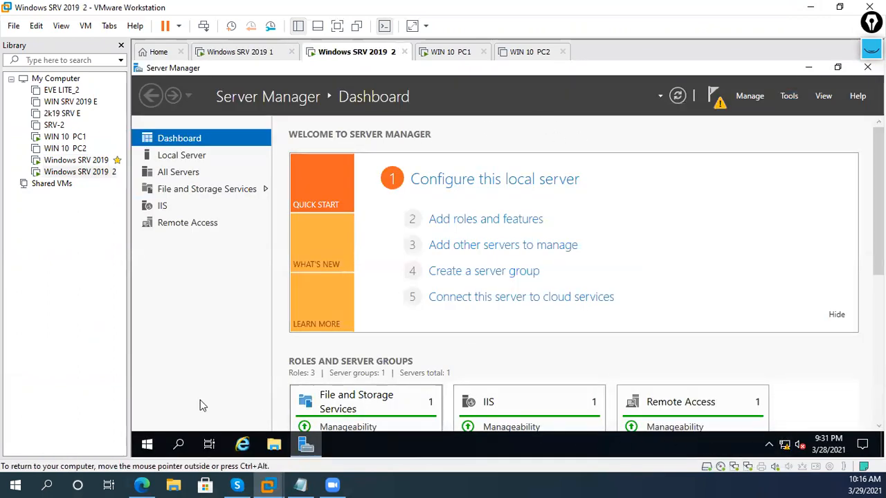
click(194, 158)
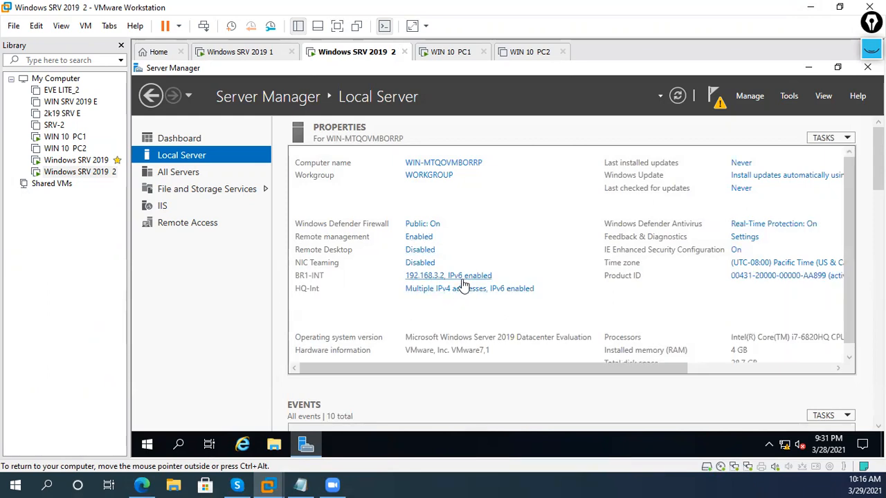
click(461, 280)
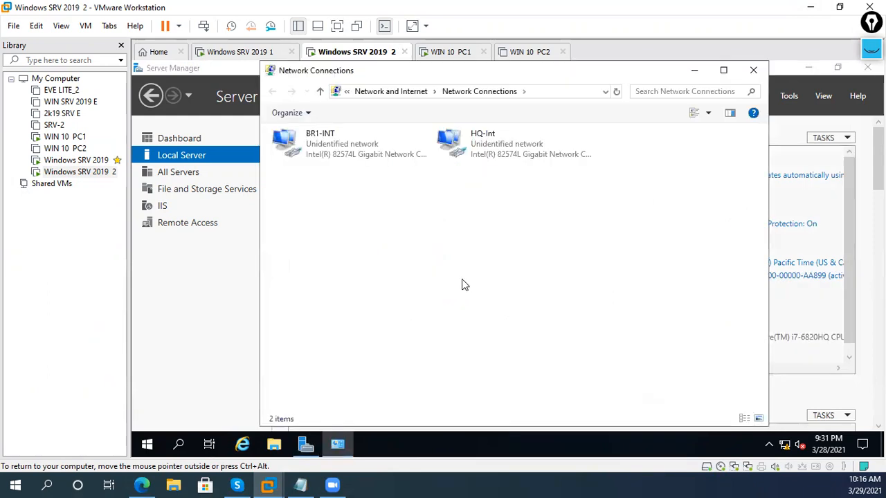
right_click(361, 154)
click(412, 278)
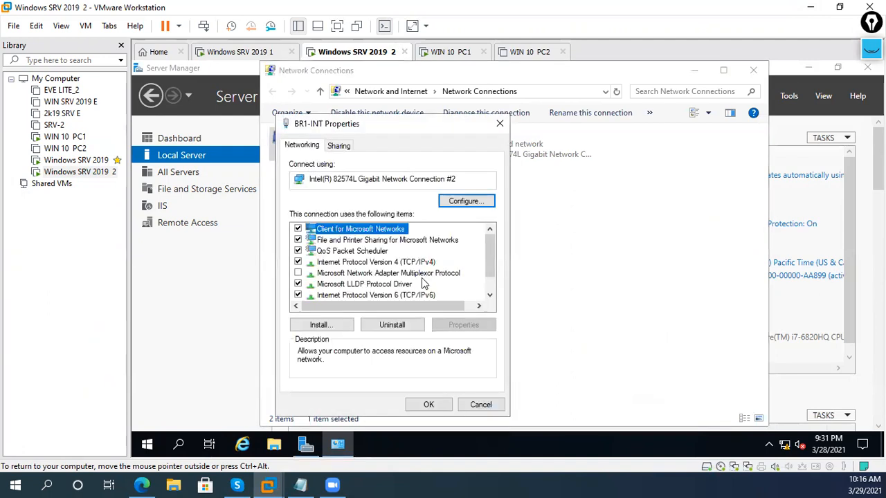
double_click(427, 263)
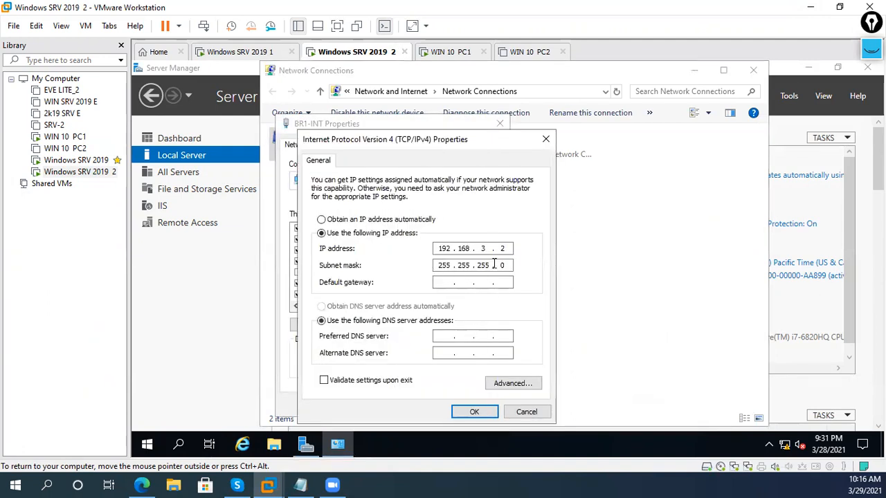
click(517, 411)
click(478, 403)
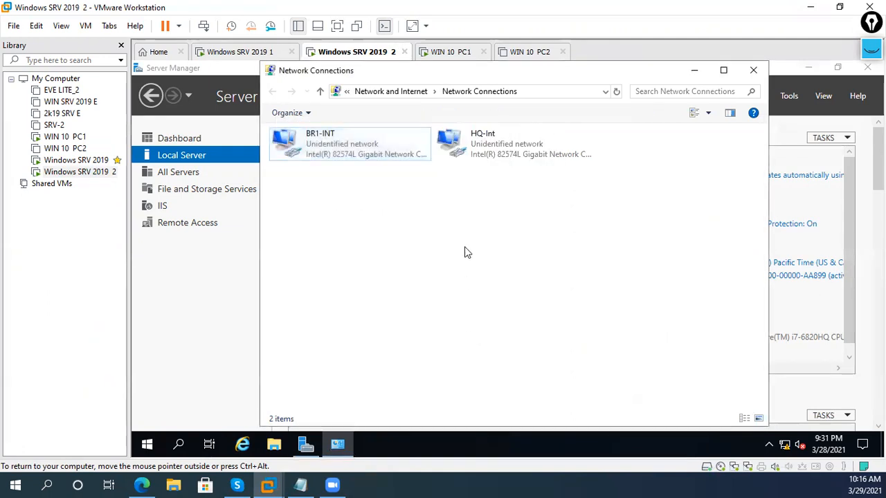
- Check HQ-Int's IPv4 is 192.168.2.2 with mask 255.255.255.0, then close Network Connections
click(488, 157)
right_click(488, 157)
click(519, 281)
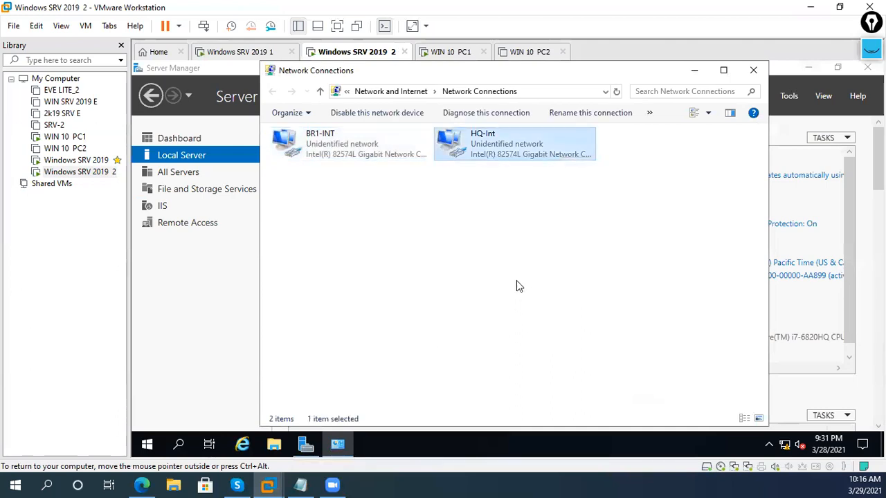
double_click(415, 266)
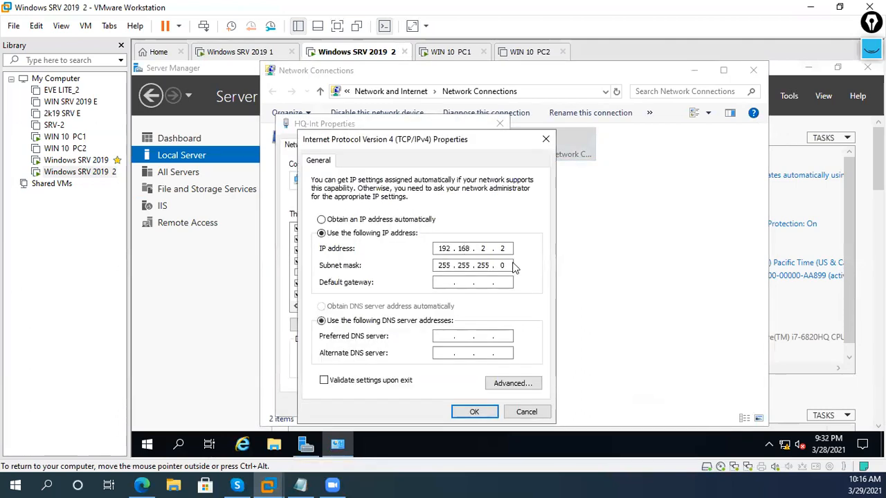
click(474, 412)
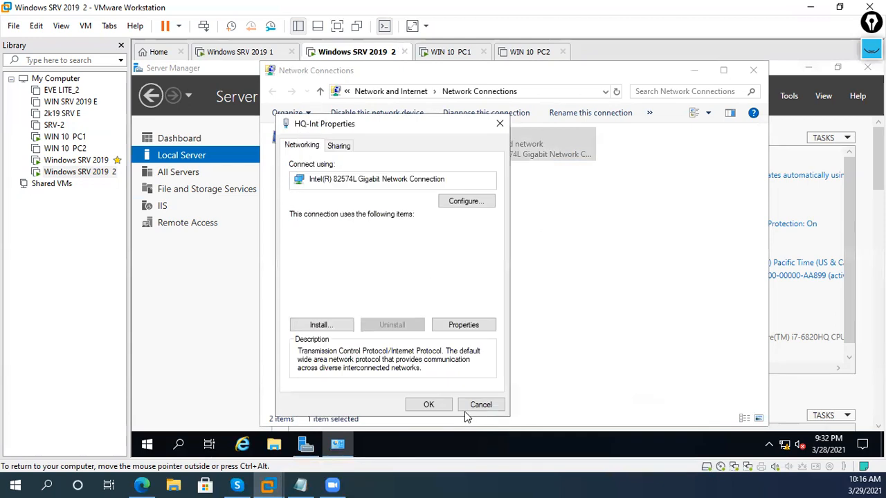
click(429, 405)
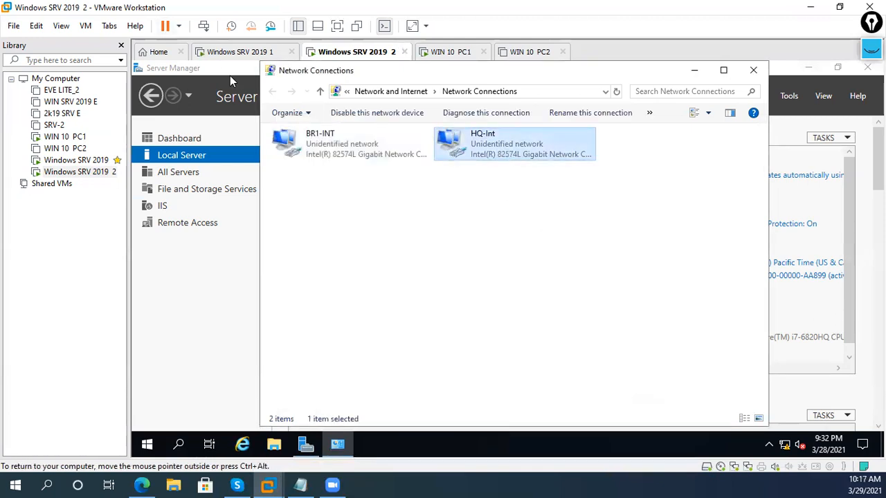
click(239, 55)
click(346, 55)
click(454, 195)
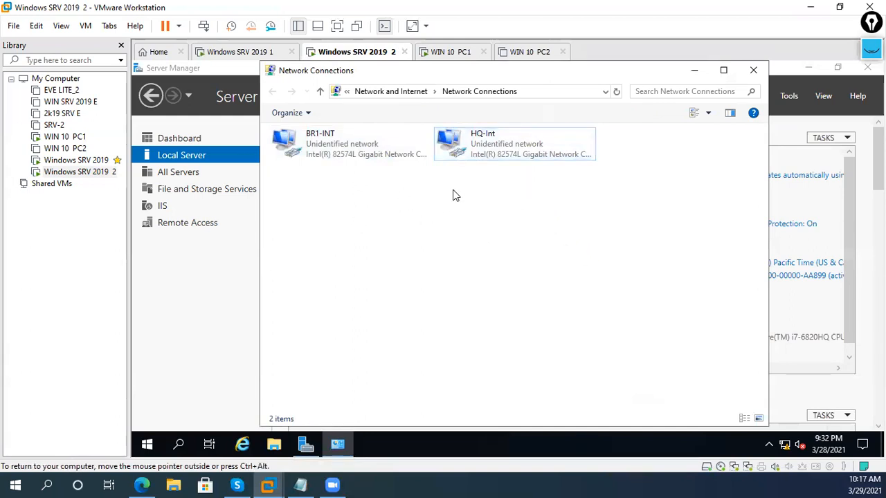
click(755, 70)
- Launch Routing and Remote Access on server 2, configure it as custom LAN routing, and start the service
click(787, 97)
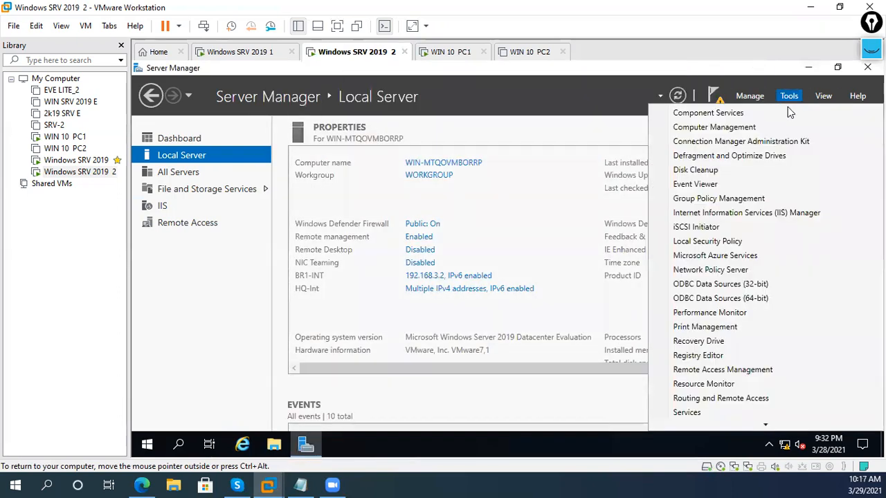
scroll(750, 359, down, 5)
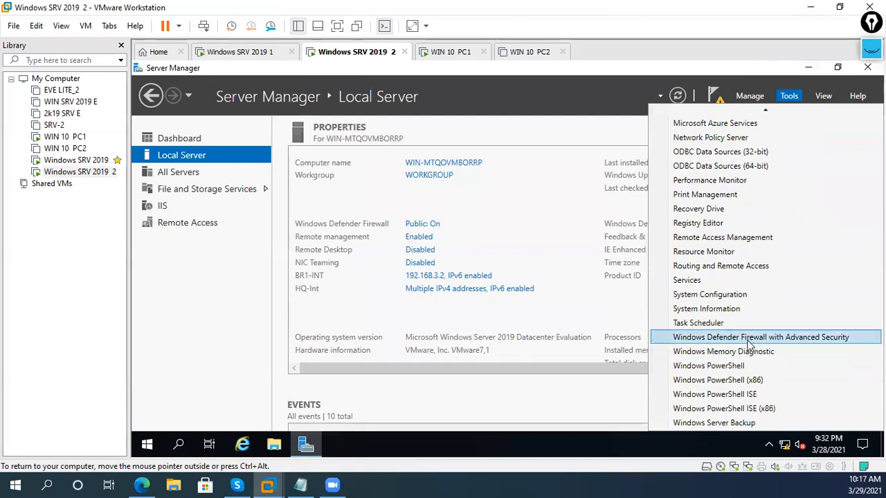
click(723, 278)
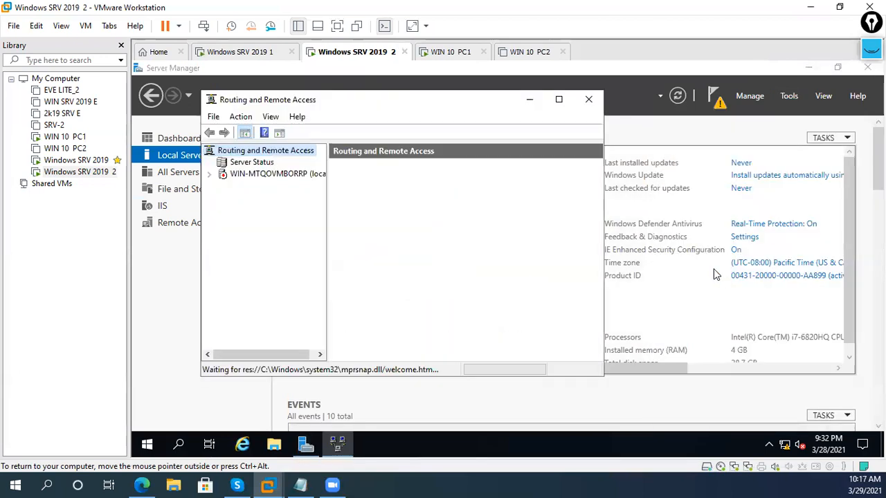
click(560, 98)
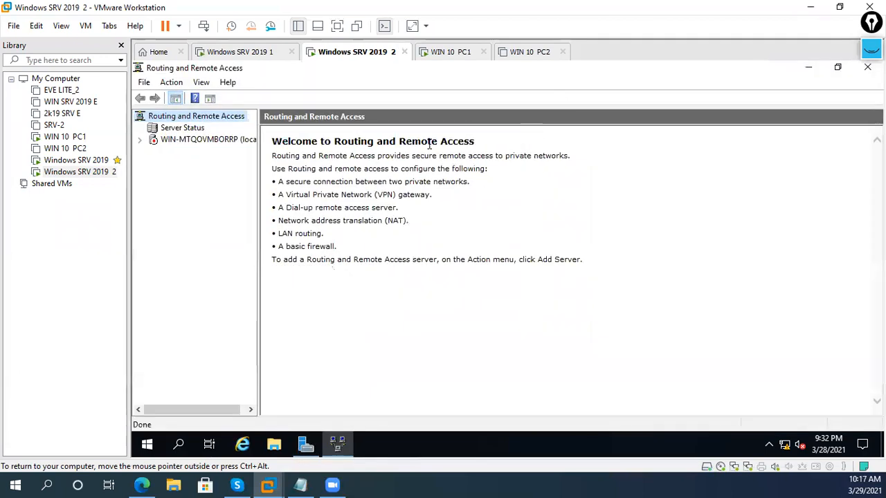
click(223, 140)
right_click(225, 142)
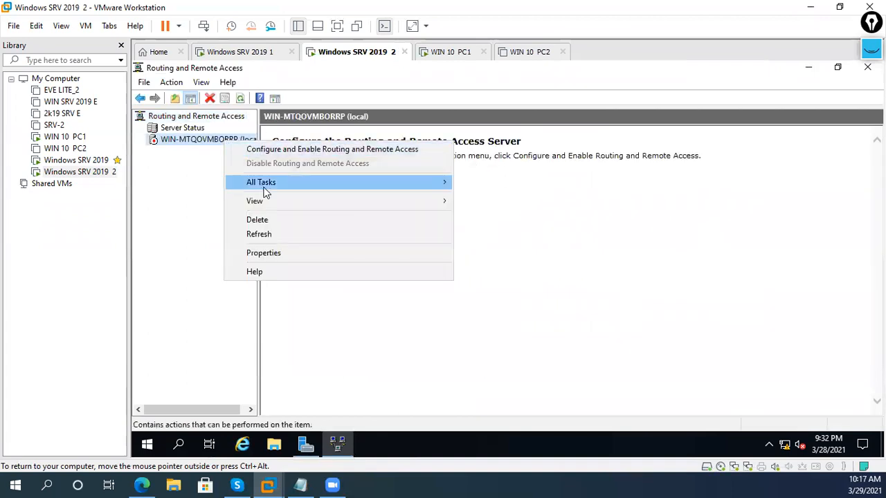
click(253, 150)
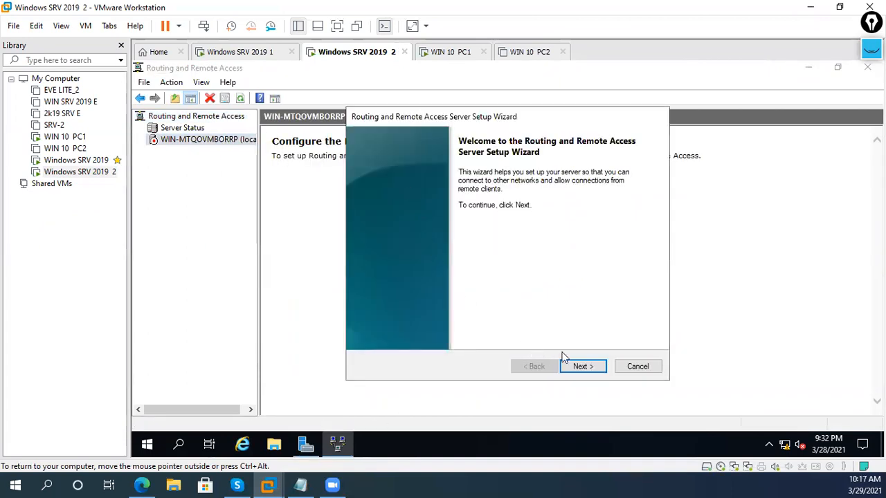
click(579, 367)
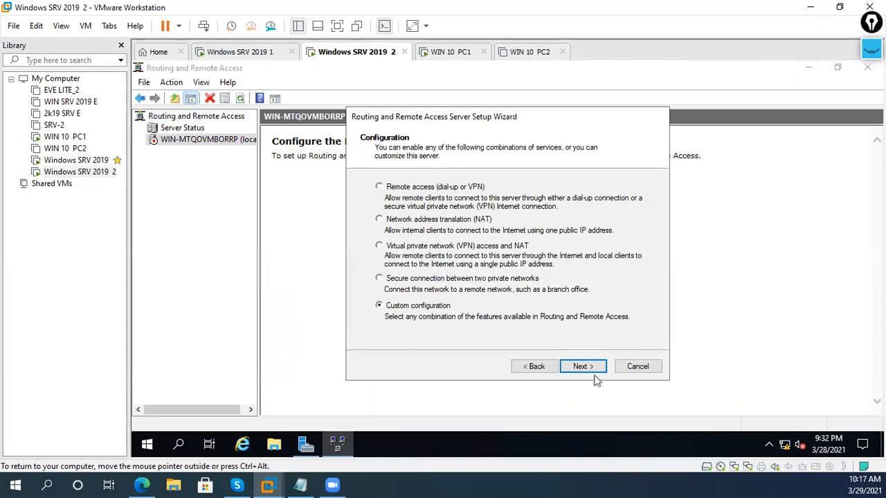
click(583, 367)
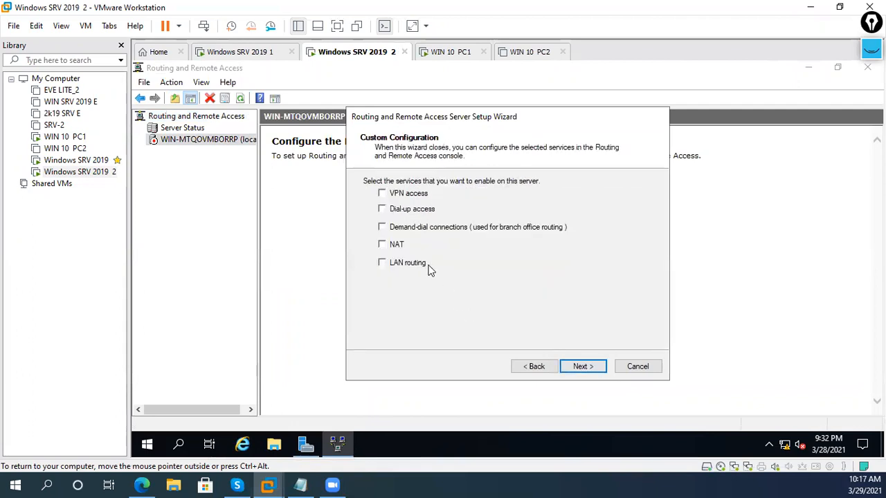
click(592, 370)
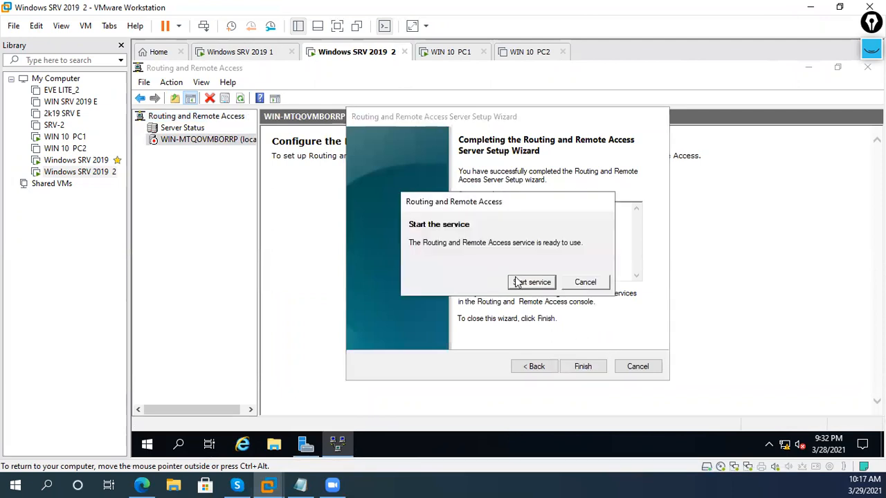
click(518, 282)
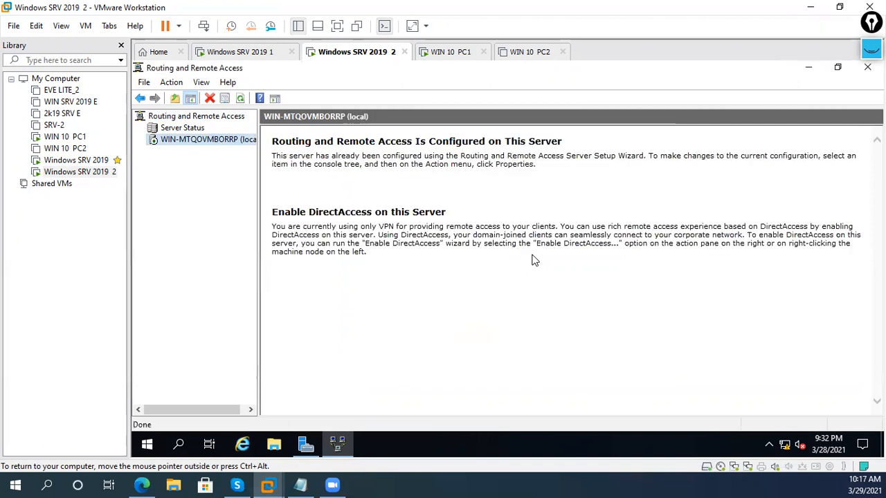
- Expand the server and IPv4 nodes, reviewing the General interface list and the empty Static Routes
double_click(198, 139)
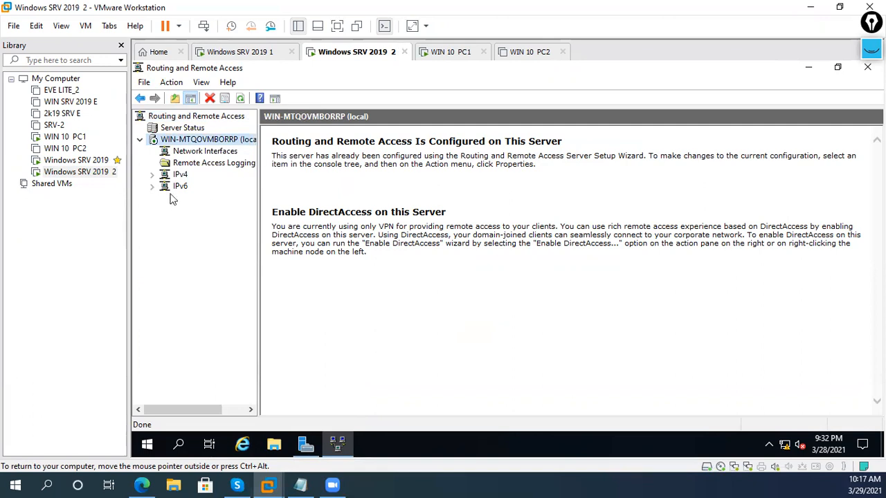
click(153, 175)
click(187, 187)
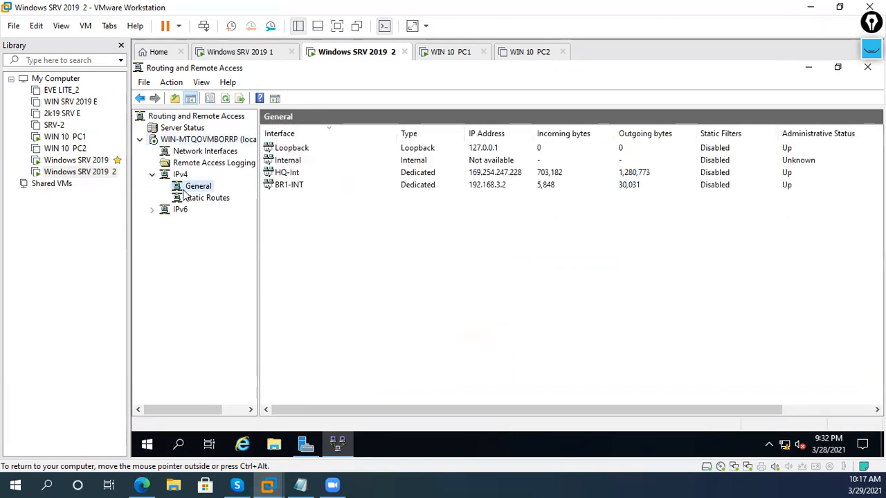
click(187, 198)
click(190, 187)
click(181, 174)
click(193, 188)
click(195, 198)
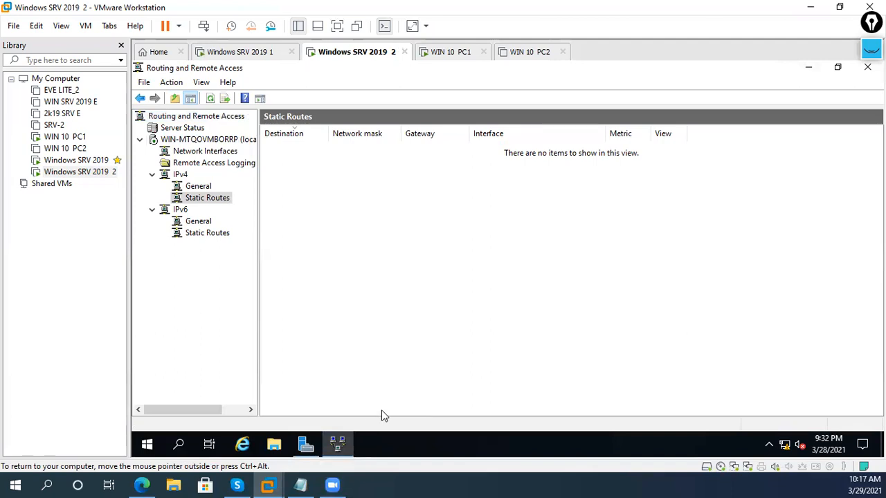
- From a new cmd prompt, ping 12.1.1.1 and then 192.168.2.1; both fail
key(super+r)
text(cmd)
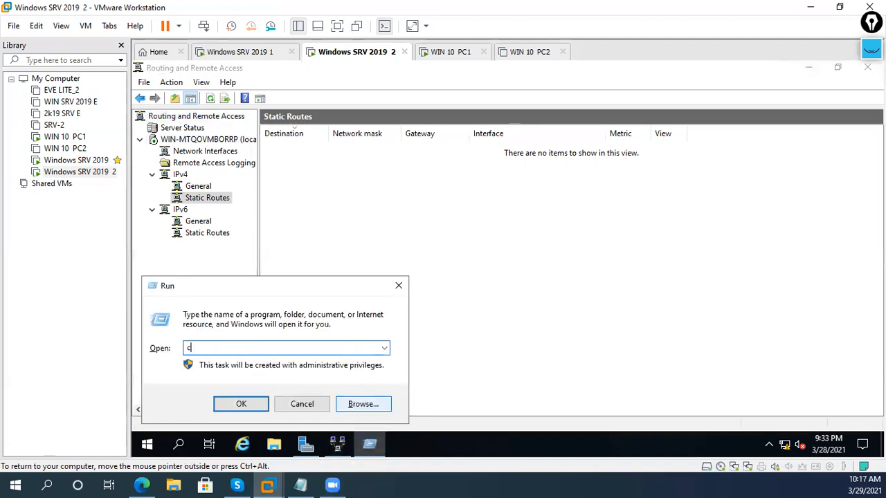
key(Return)
key(Return)
key(Return)
key(Return)
key(Return)
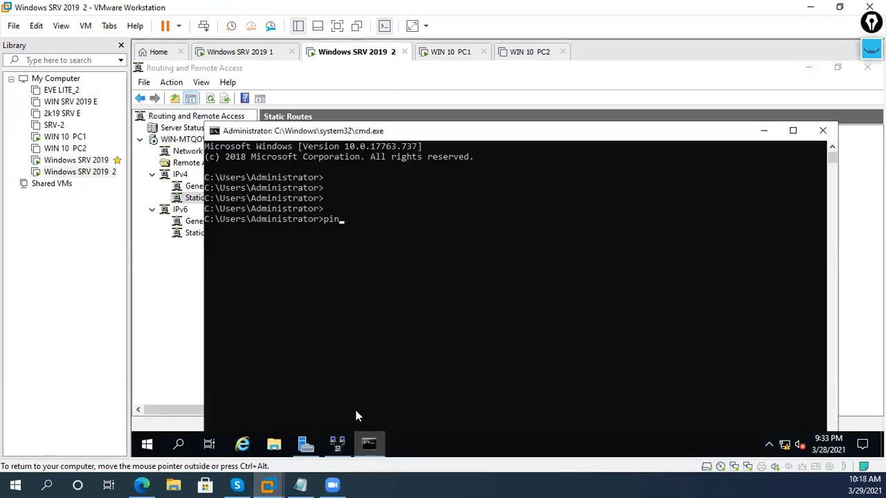
text(ping 12.1.1.1)
key(Return)
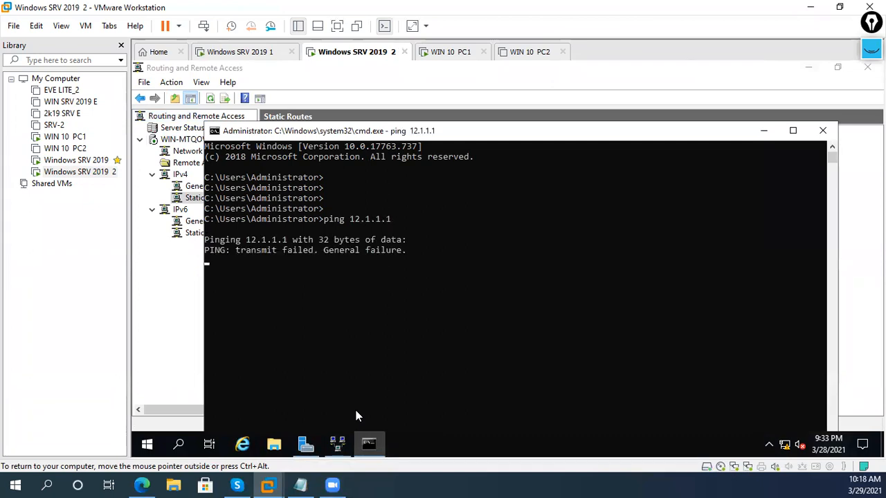
key(ctrl+c)
text(p)
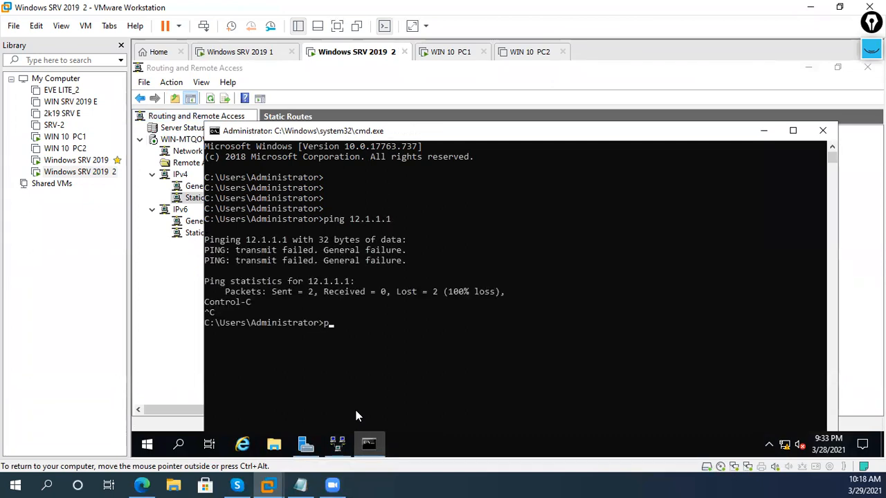
text(ing 192.168.2.1)
key(Return)
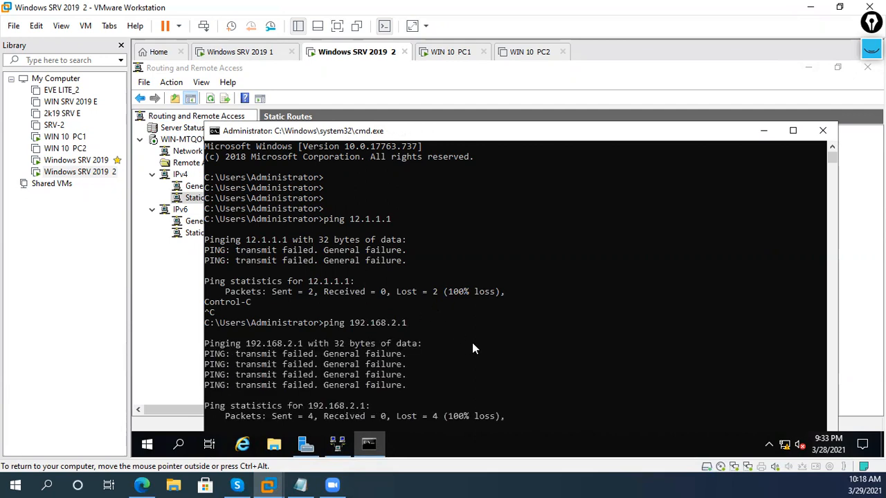
- Close the prompt, open the network adapter list, and view HQ-Int's connection status details
click(834, 131)
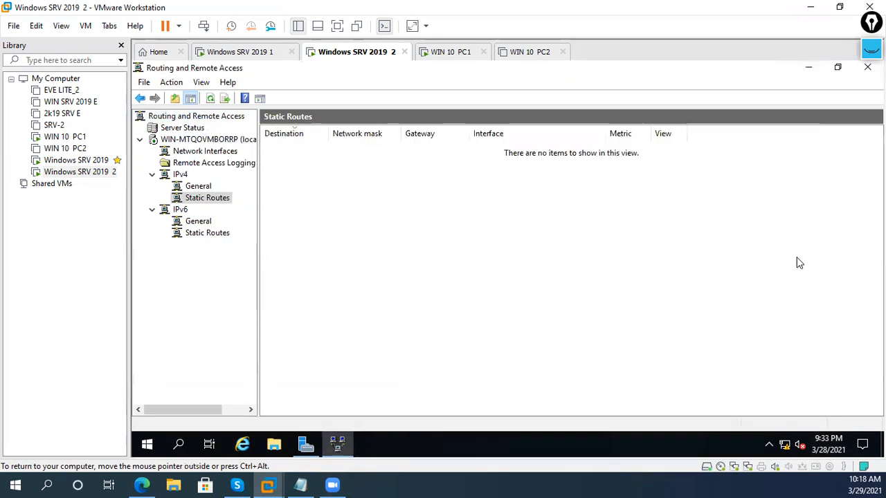
right_click(791, 446)
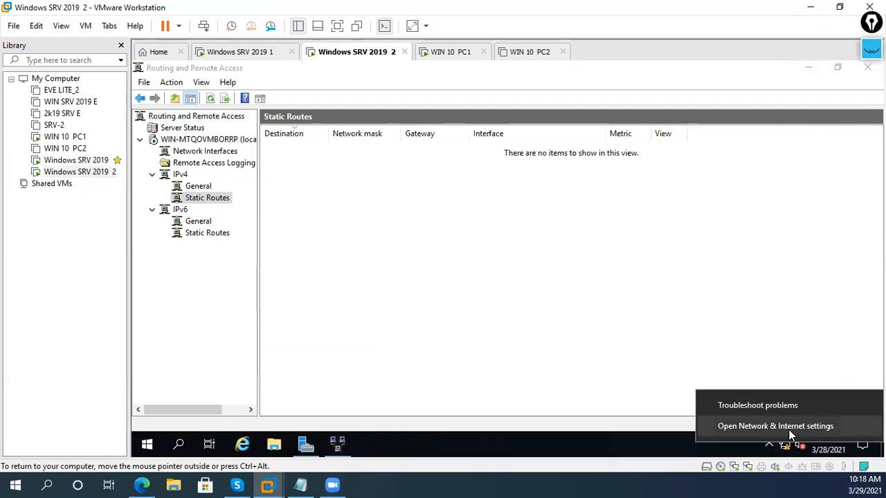
click(789, 426)
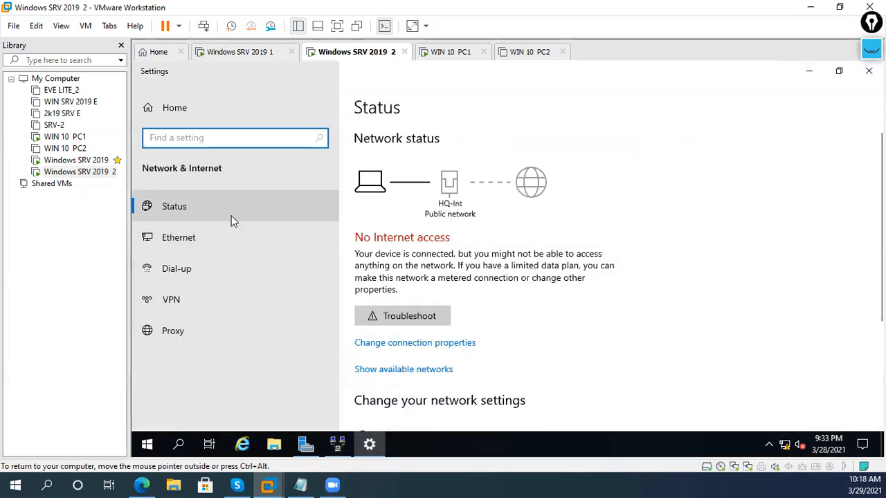
click(233, 237)
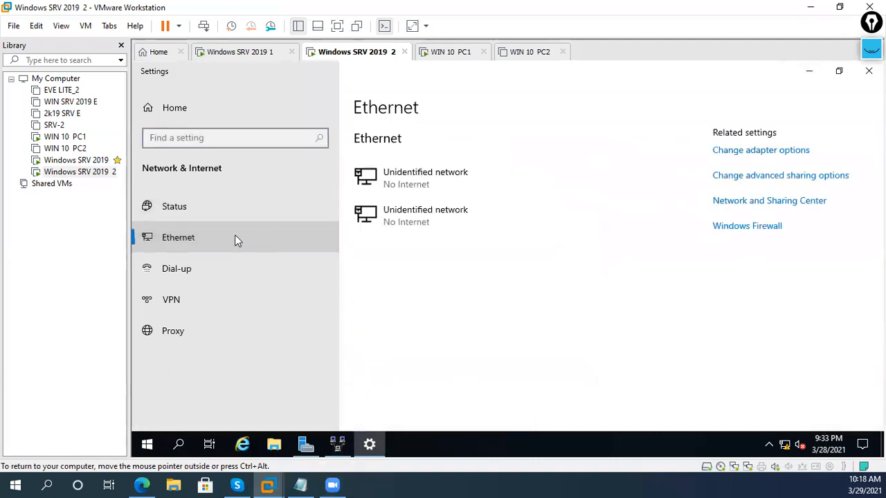
click(756, 151)
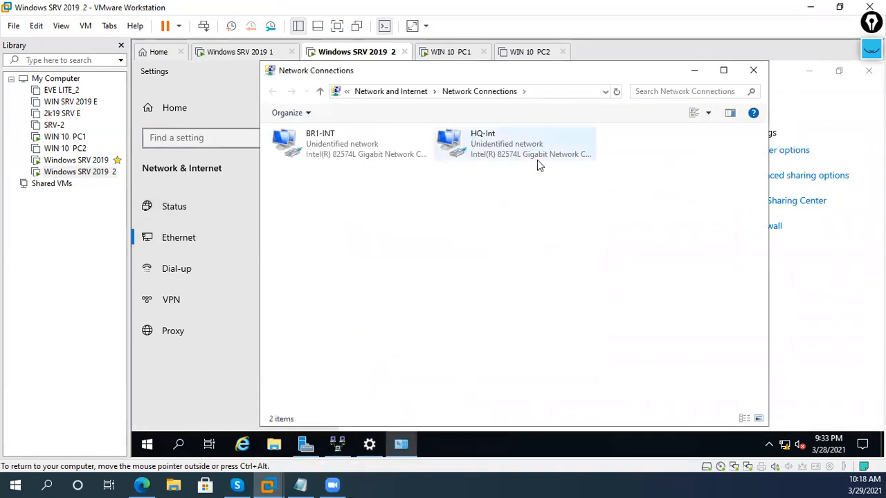
click(537, 158)
right_click(537, 157)
click(560, 180)
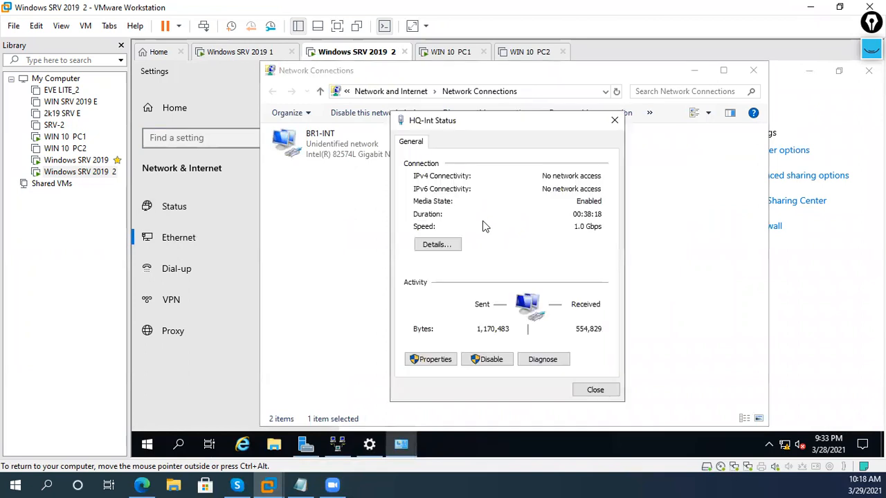
click(454, 244)
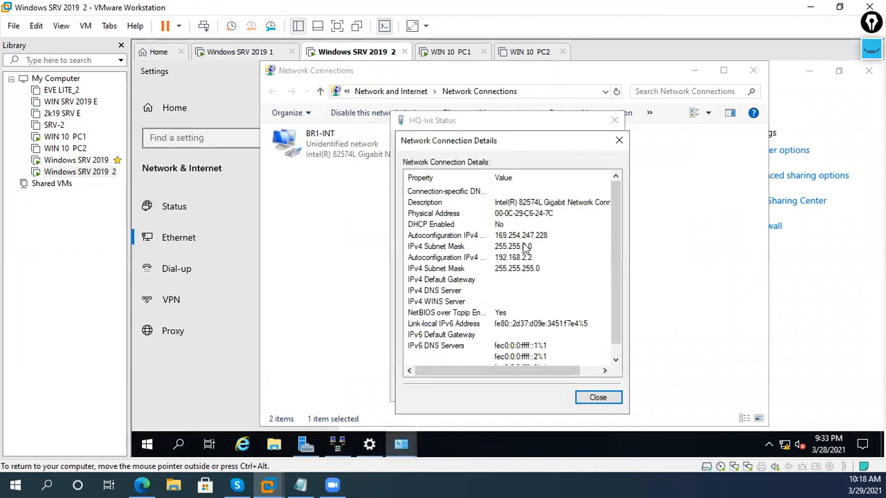
click(601, 405)
click(597, 389)
- Review HQ-Int (192.168.2.2) and BR1-INT (192.168.3.2) IPv4 properties without changes
click(483, 174)
click(480, 149)
right_click(508, 157)
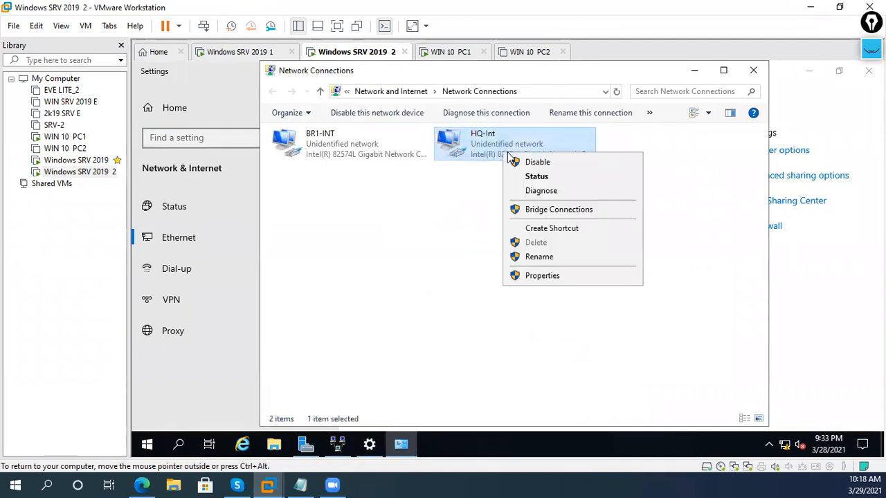
click(539, 275)
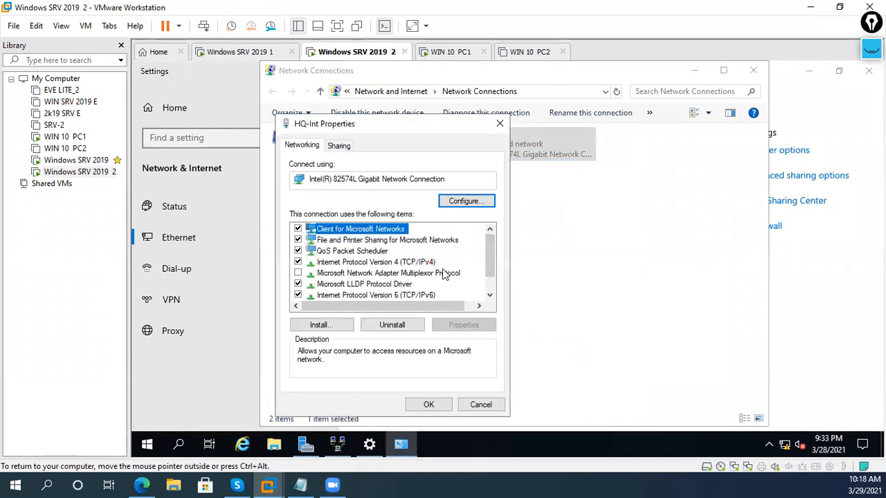
double_click(435, 262)
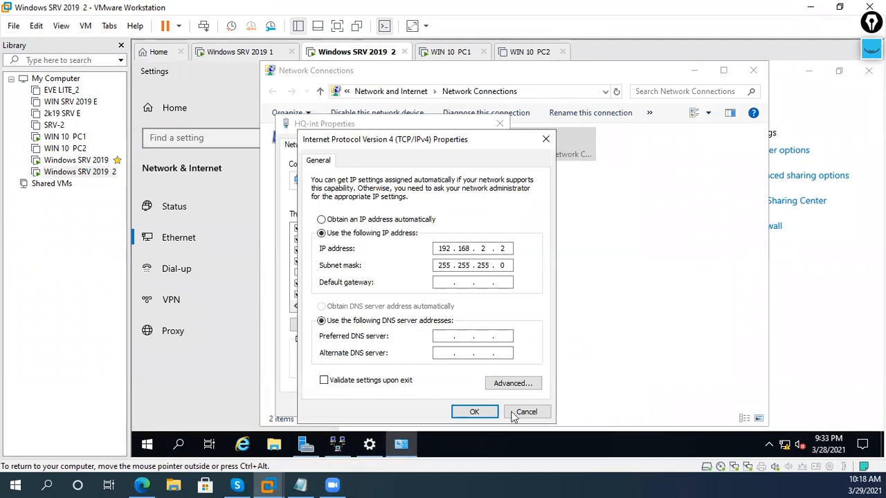
click(474, 412)
click(476, 404)
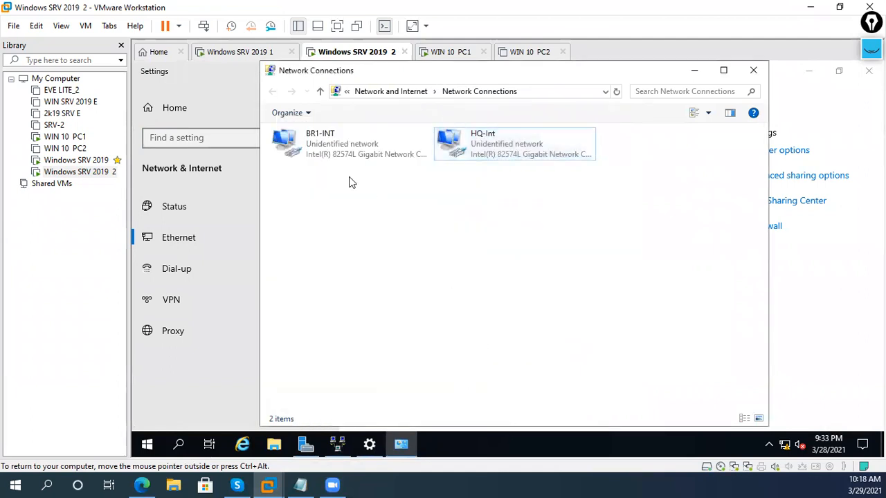
right_click(343, 148)
click(387, 279)
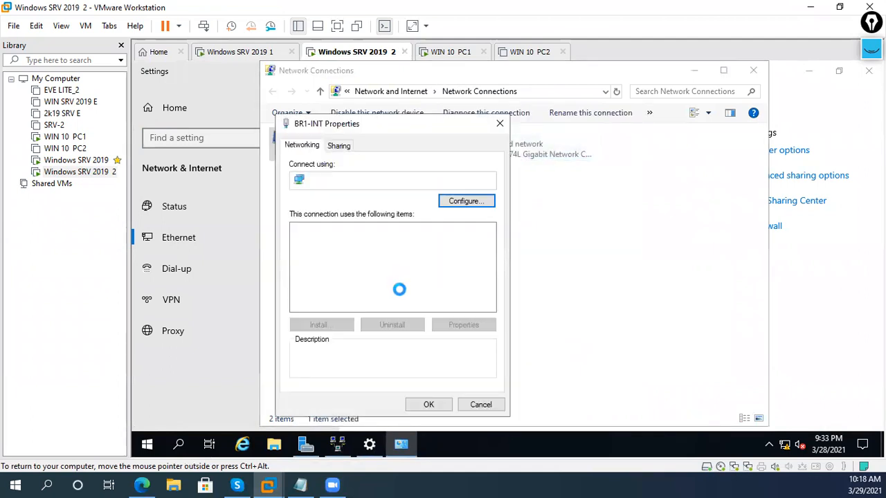
double_click(398, 264)
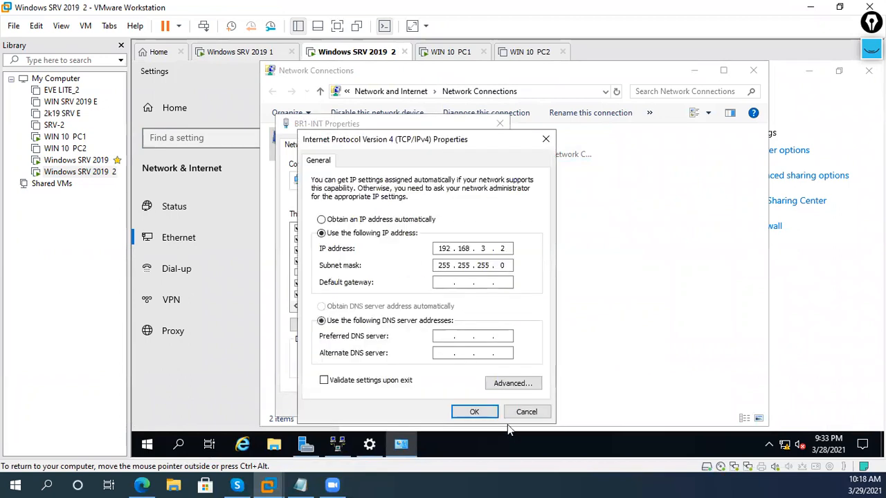
click(474, 412)
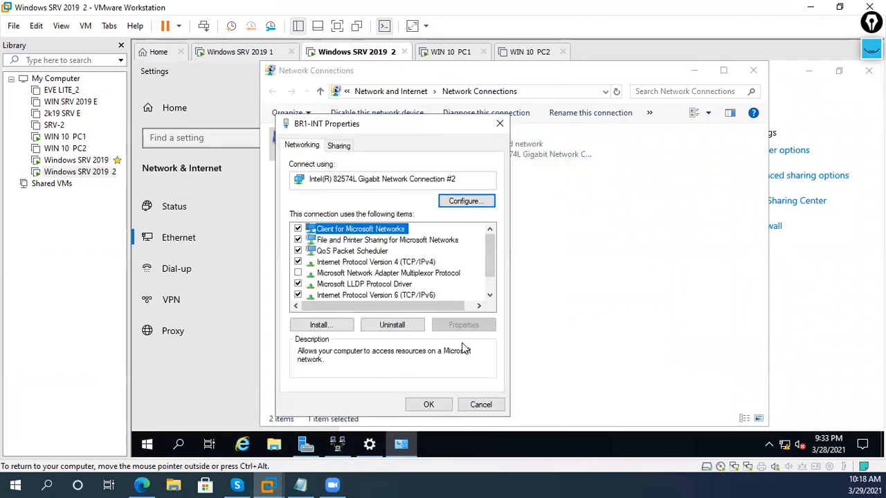
click(428, 404)
- Disable and re-enable both the HQ-Int and BR1-INT adapters
right_click(506, 158)
click(507, 166)
right_click(491, 153)
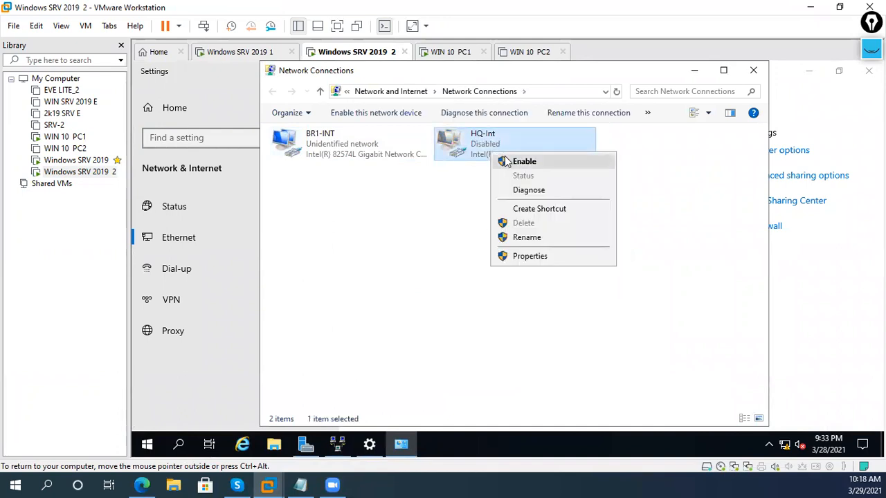
click(506, 161)
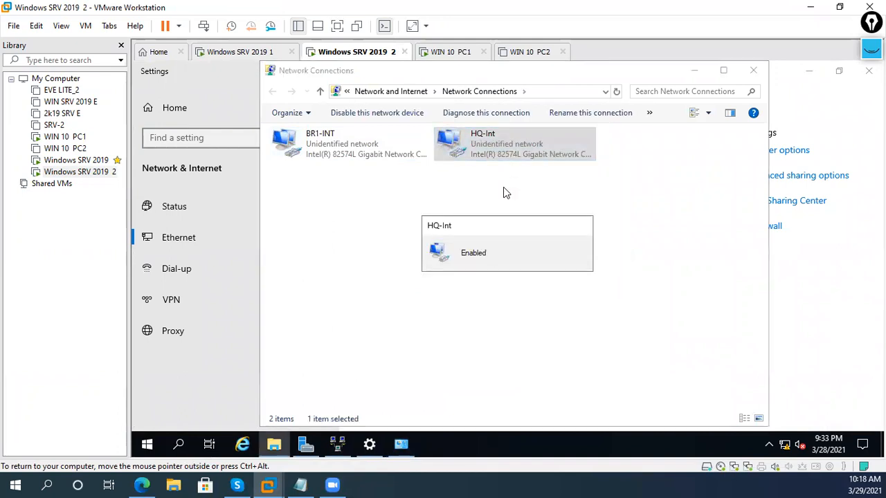
click(429, 170)
click(402, 161)
right_click(400, 160)
click(412, 167)
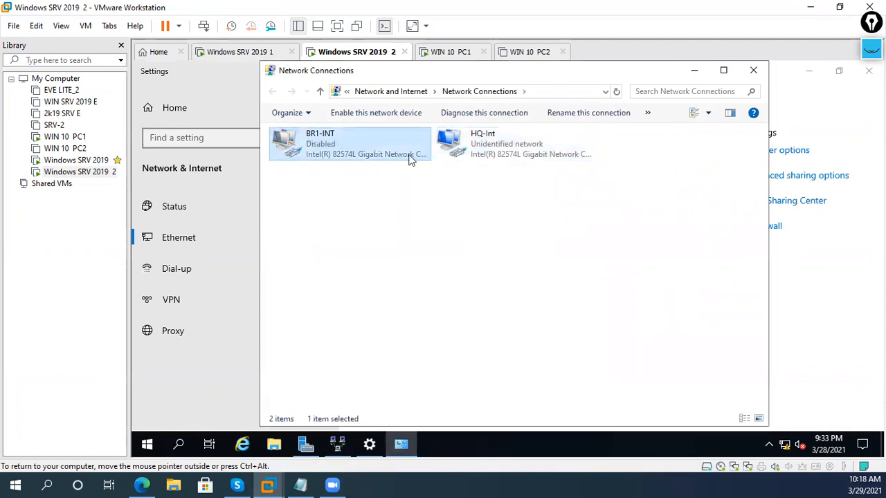
right_click(410, 159)
click(413, 169)
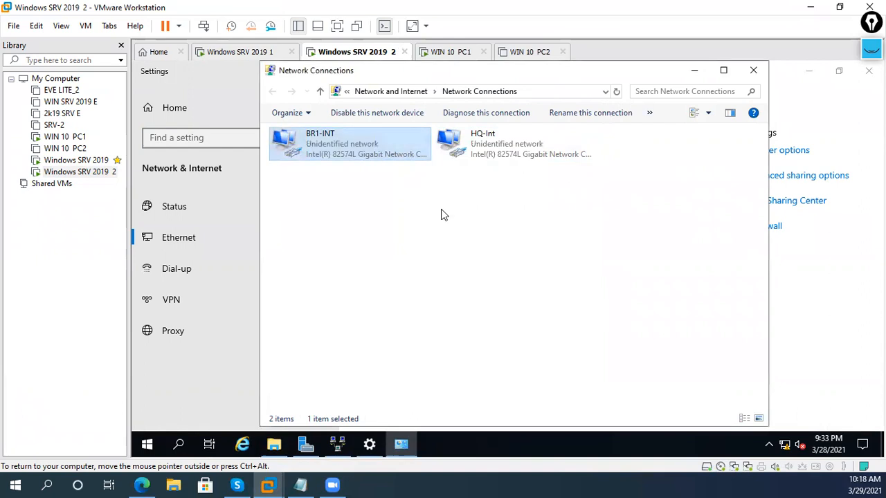
click(482, 164)
click(468, 293)
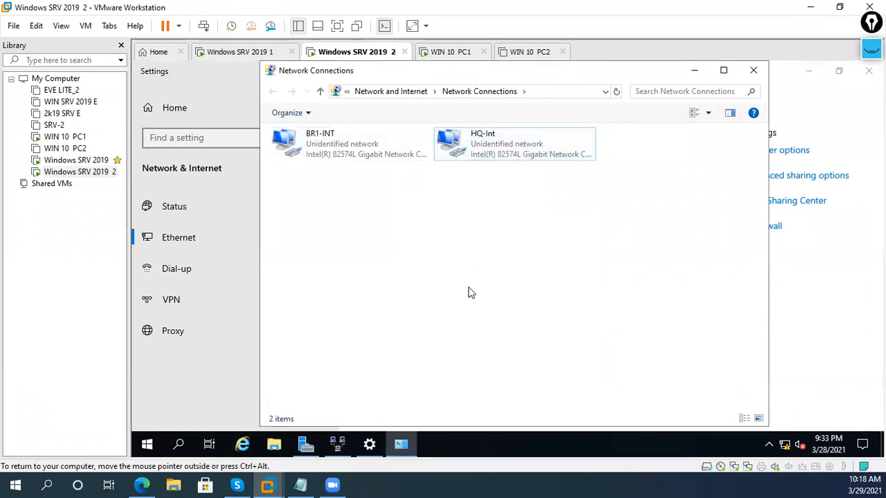
key(super+r)
- Run ping 192.168.2.1 in a new command prompt, still failing, then return to Network Connections
key(Return)
key(Return)
key(Return)
key(Return)
key(Return)
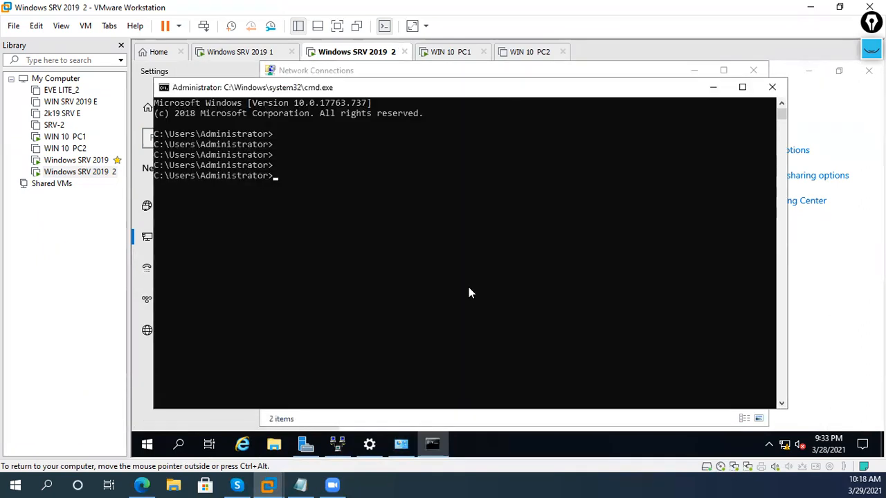
text(ping 192.168.2)
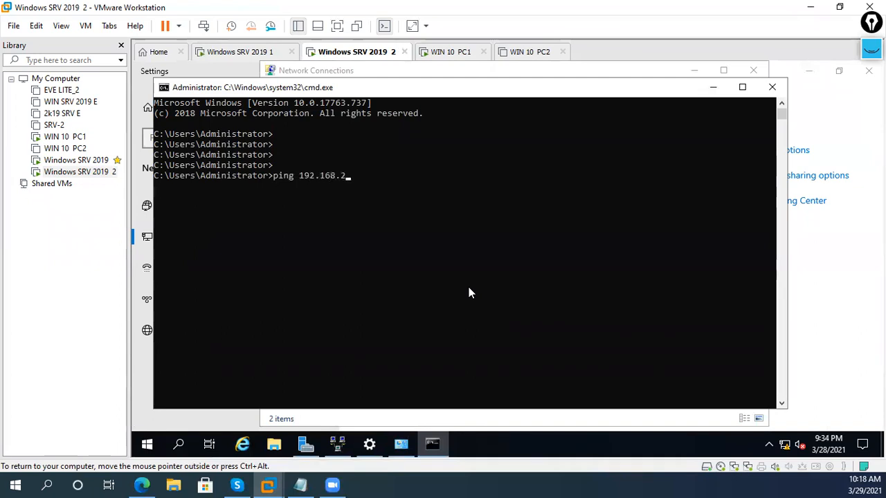
text(.1)
key(Return)
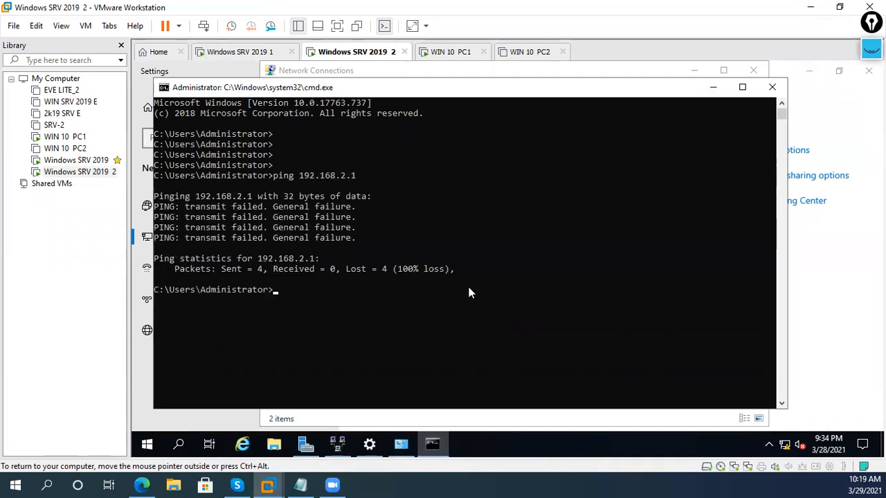
key(Up)
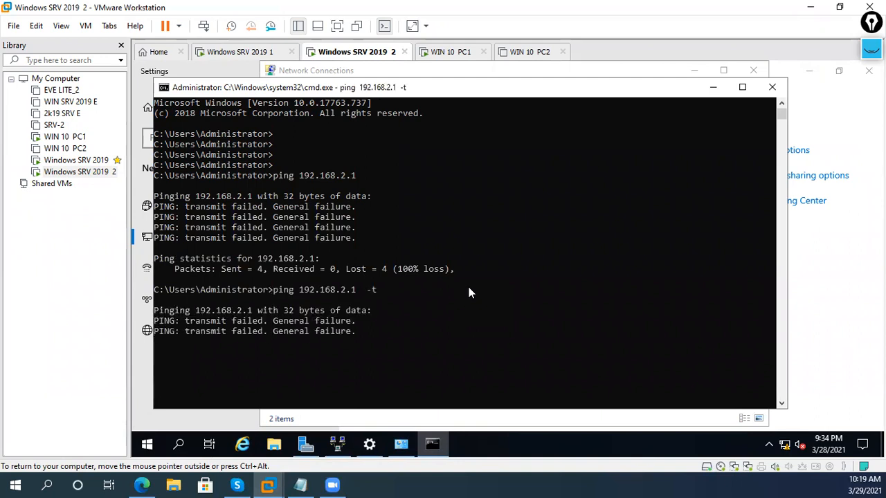
click(839, 292)
- Confirm HQ-Int's IPv4 settings, then disable and re-enable the HQ-Int adapter
click(732, 153)
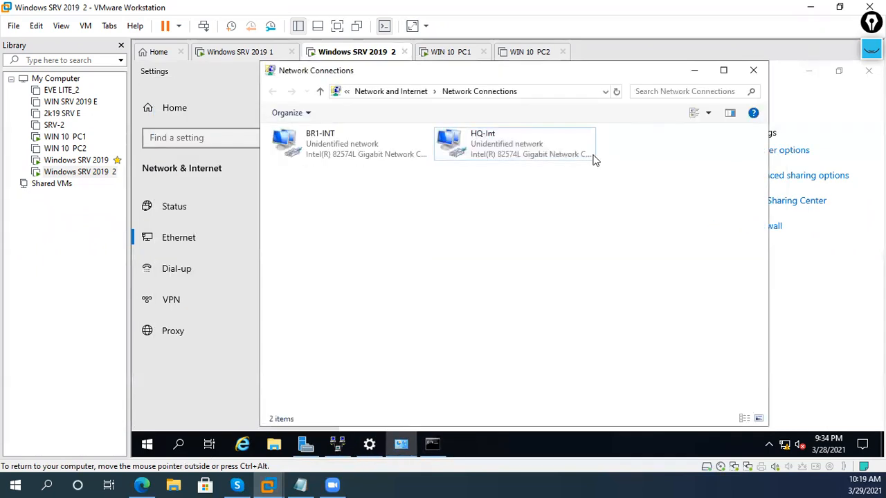
click(535, 150)
right_click(536, 149)
click(581, 272)
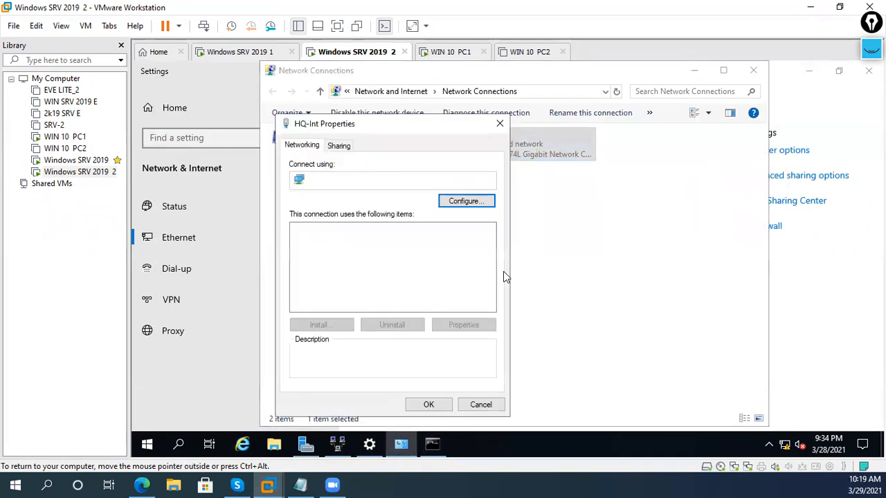
double_click(426, 266)
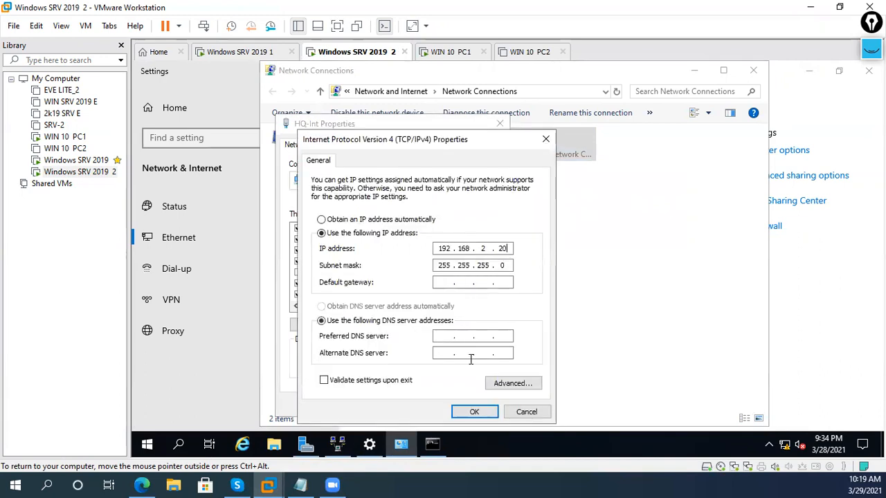
click(473, 412)
click(477, 405)
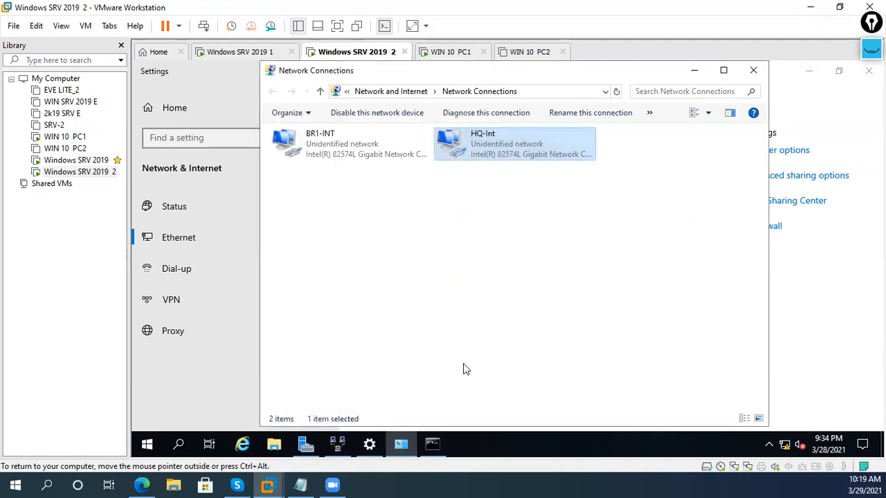
right_click(475, 152)
click(495, 162)
right_click(495, 157)
click(514, 166)
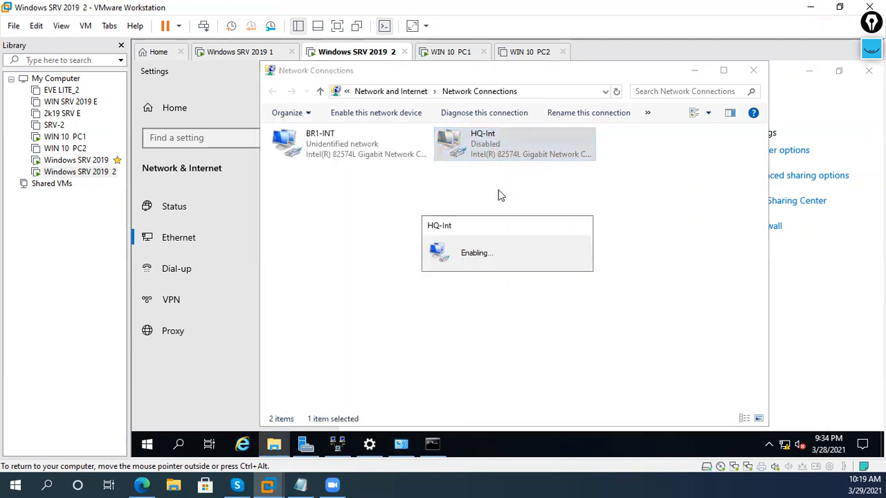
- Verify the ping to 192.168.2.1 now replies, then view HQ-Int's IPv4 address 192.168.2.20
click(431, 446)
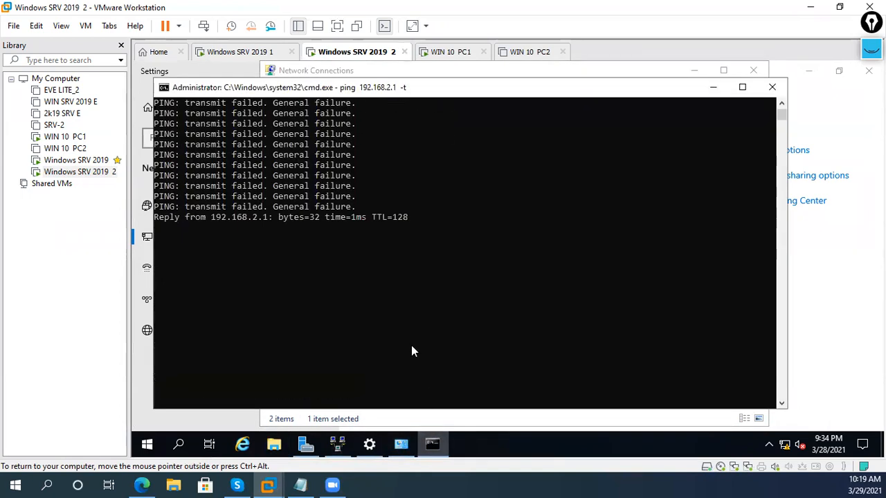
click(772, 87)
right_click(570, 153)
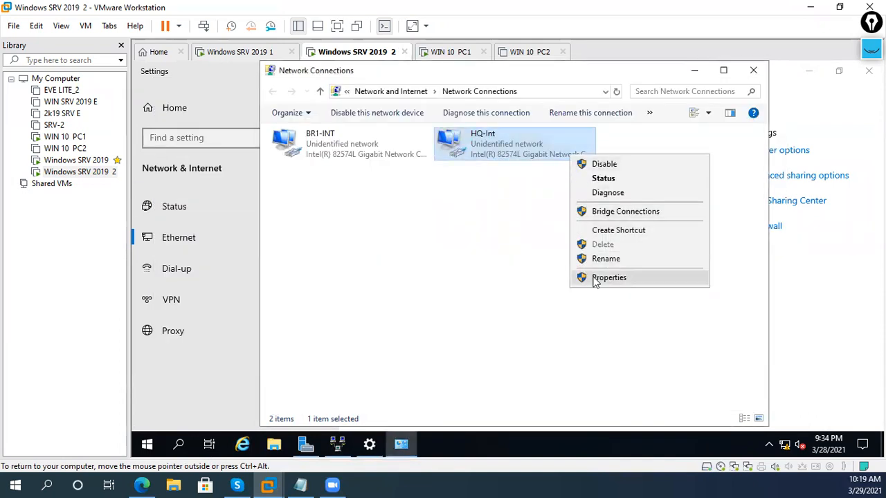
click(595, 277)
double_click(423, 262)
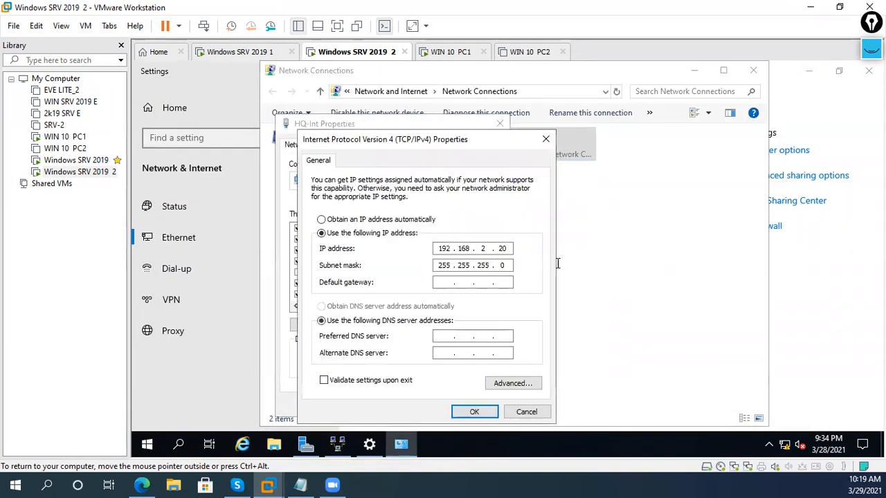
click(274, 56)
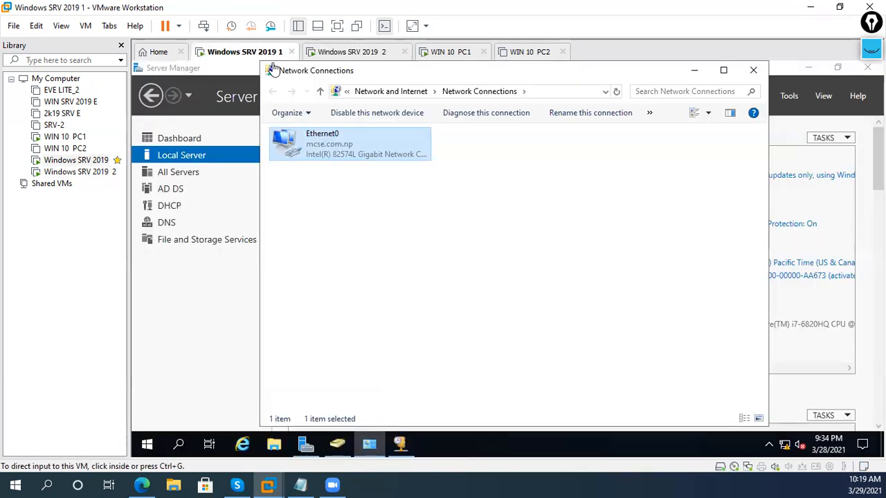
- Review server 1's Ethernet0 IPv4 settings and close Network Connections
right_click(338, 155)
click(383, 277)
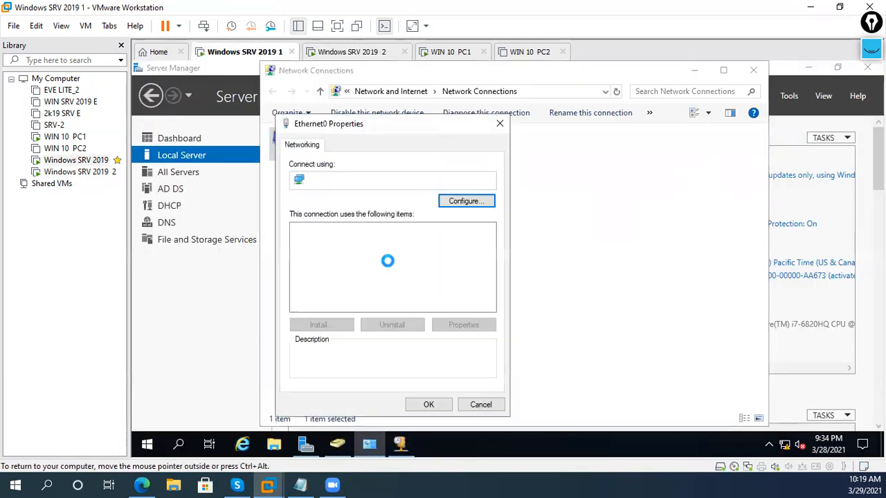
double_click(426, 265)
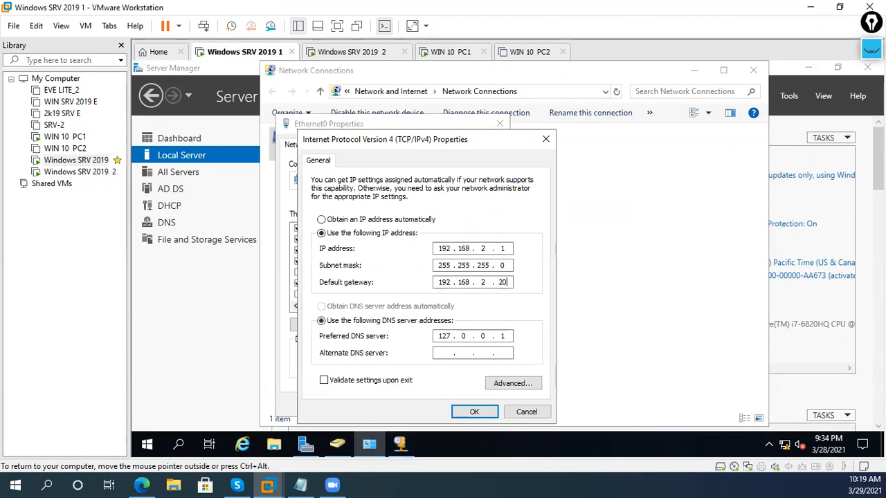
click(474, 412)
click(434, 406)
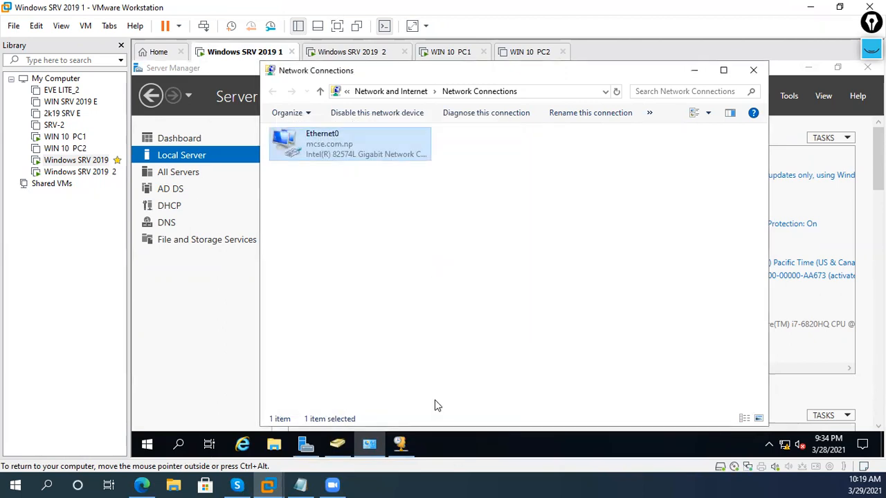
click(754, 70)
- Reopen Ethernet0's IPv4 properties and confirm gateway 192.168.2.20 with DNS 127.0.0.1
click(357, 53)
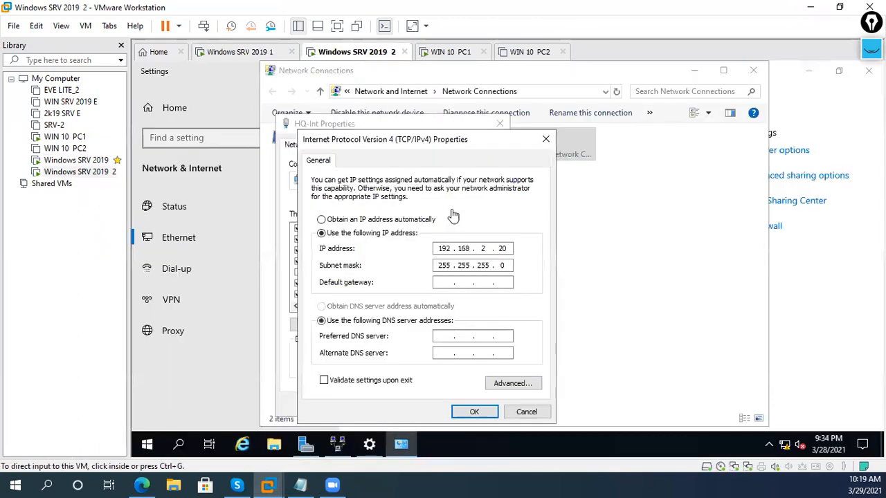
click(269, 55)
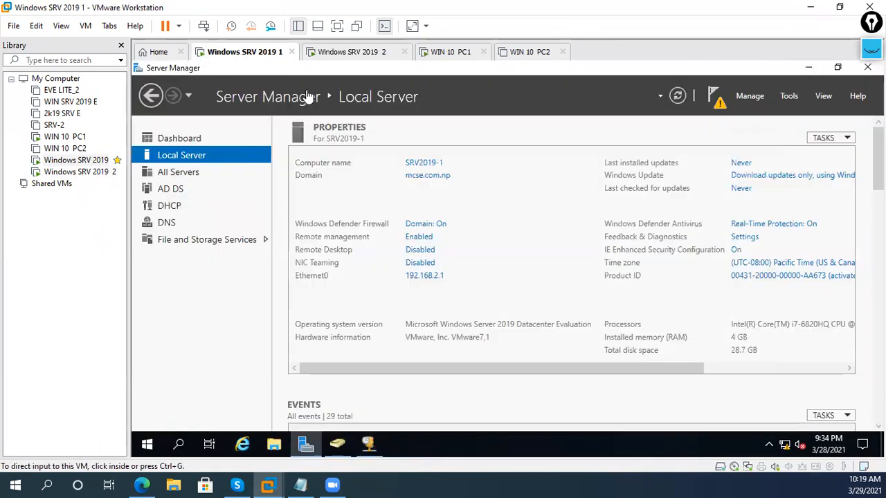
click(432, 275)
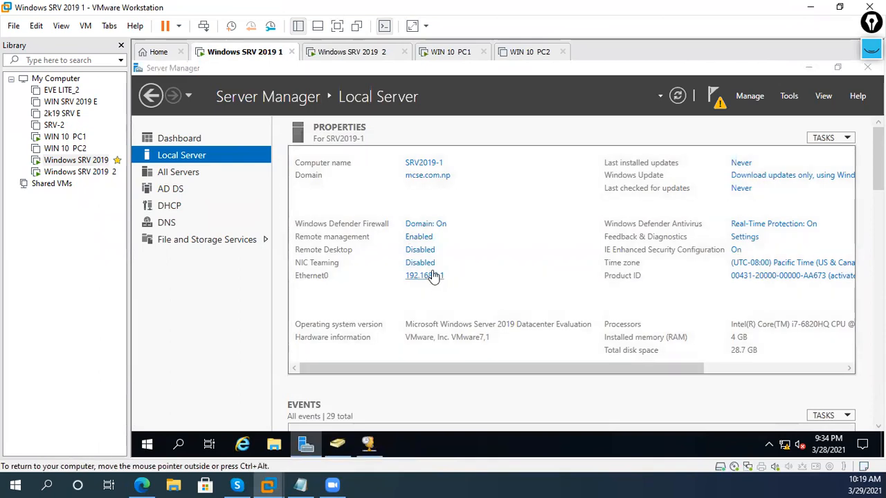
right_click(357, 151)
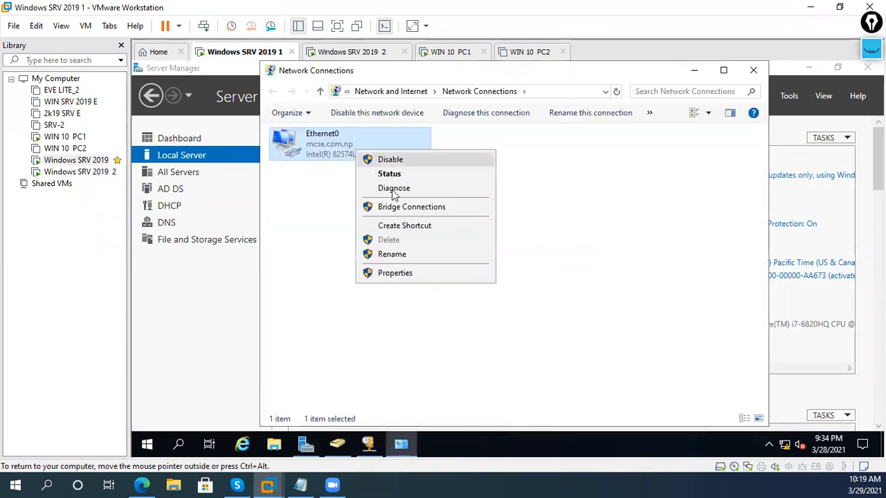
click(411, 271)
double_click(423, 263)
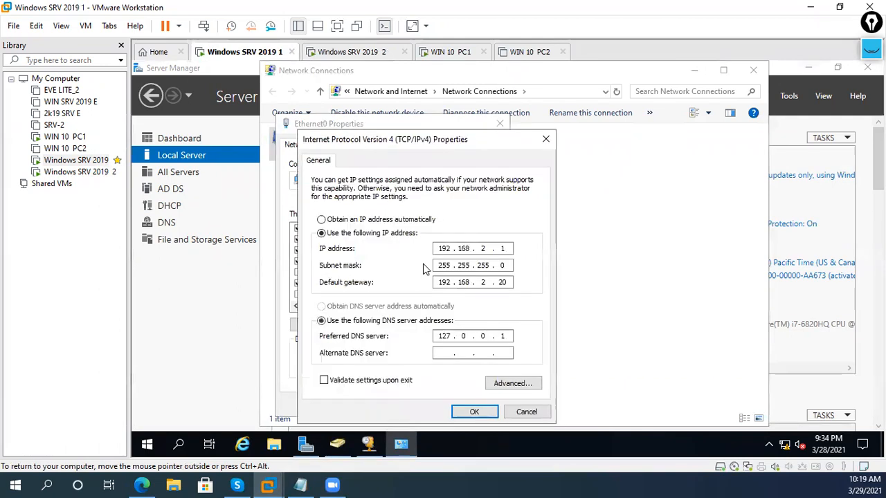
click(512, 286)
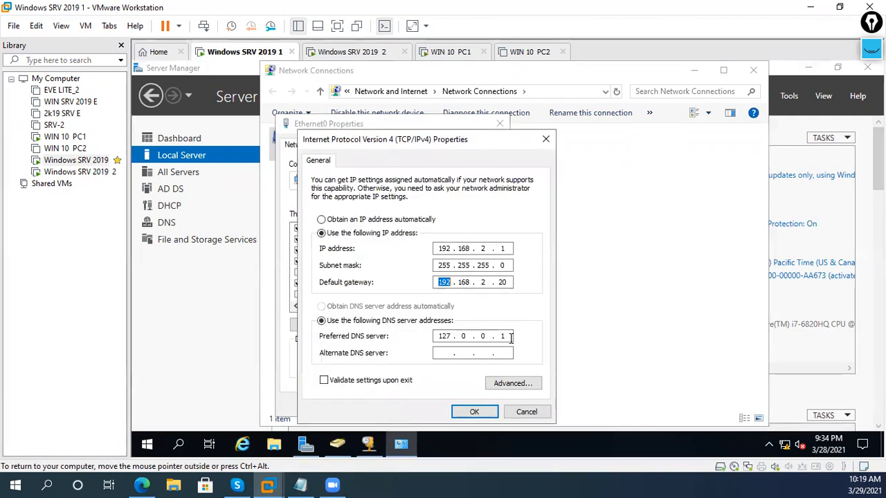
click(475, 411)
click(427, 405)
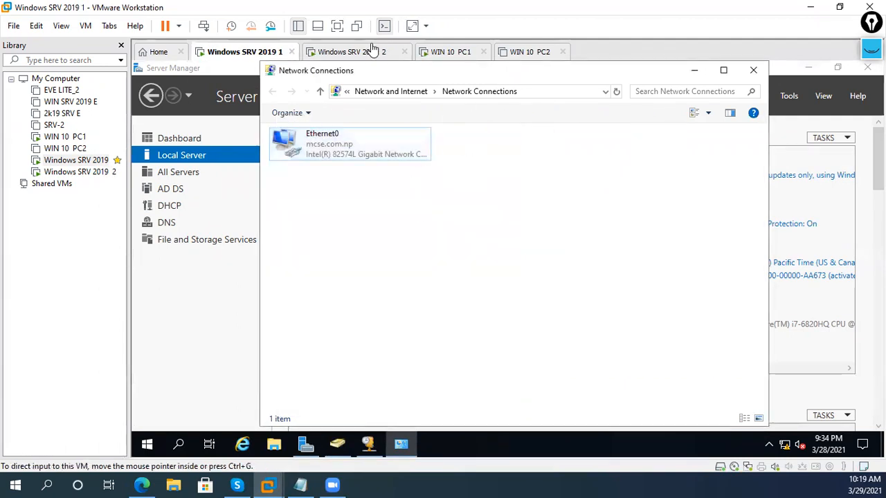
click(372, 50)
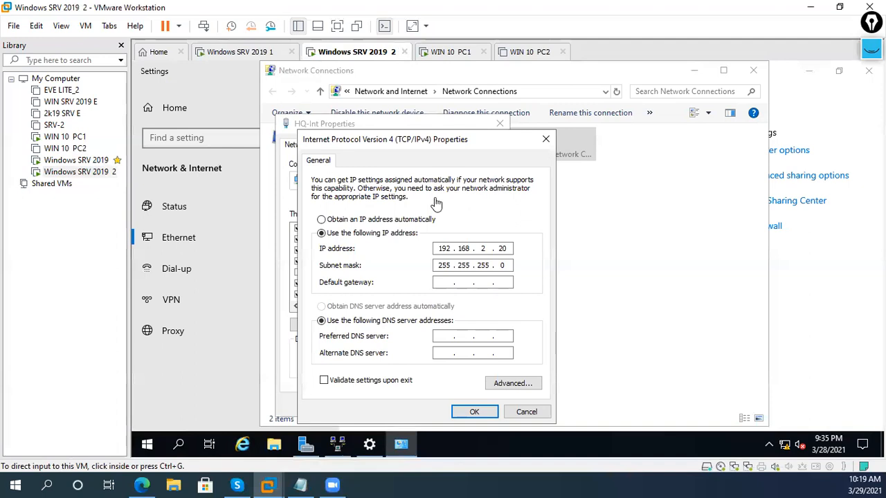
- Close the HQ-Int adapter dialogs and review BR1-INT's IPv4 settings on server 2
click(468, 415)
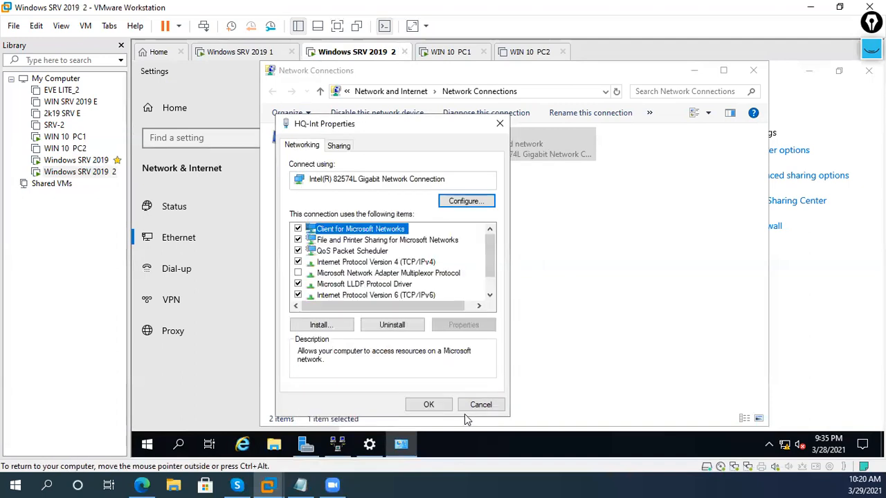
click(421, 407)
click(392, 196)
click(369, 157)
right_click(369, 157)
click(396, 276)
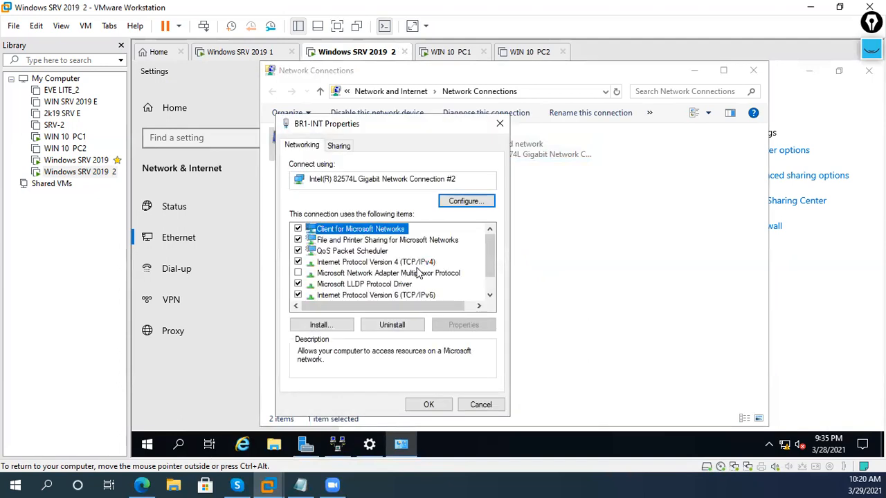
double_click(417, 266)
click(474, 412)
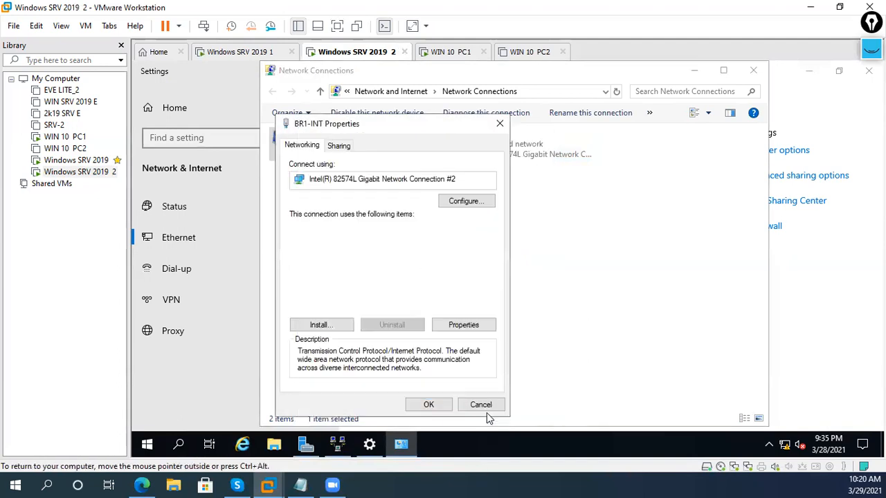
click(427, 406)
click(368, 444)
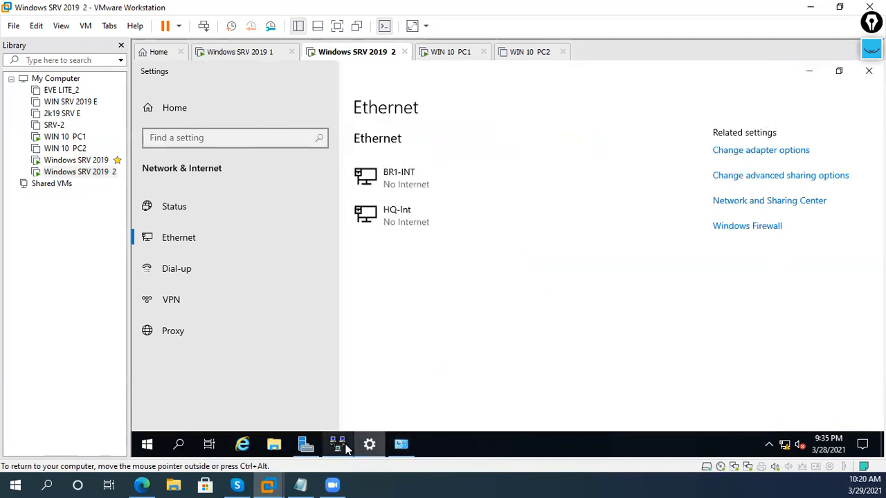
- Refresh and restart the local server in the Routing and Remote Access console
click(337, 444)
right_click(181, 126)
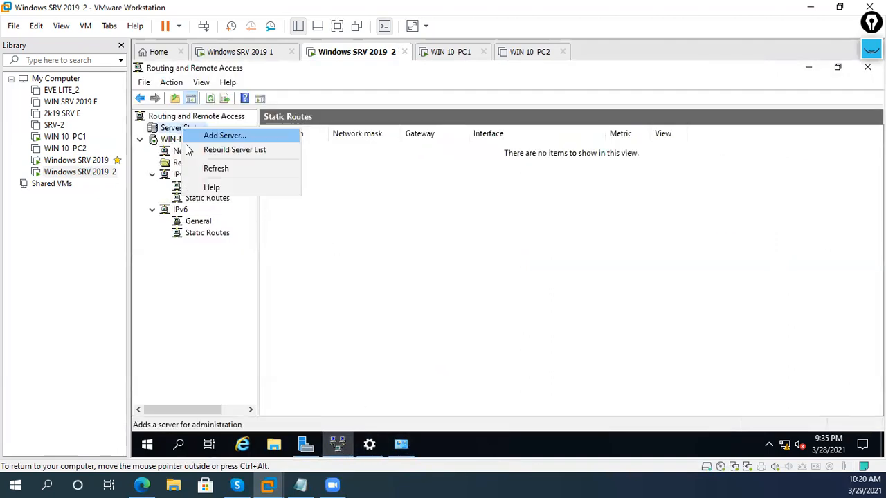
right_click(161, 140)
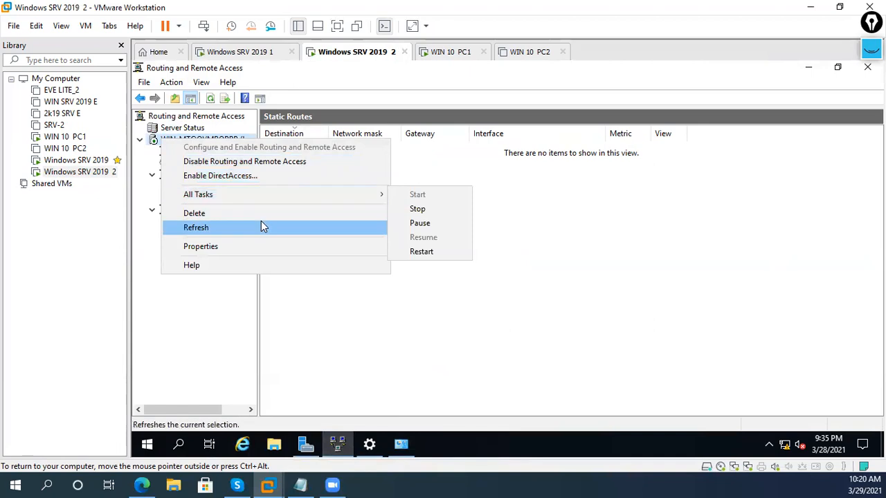
click(263, 227)
right_click(200, 142)
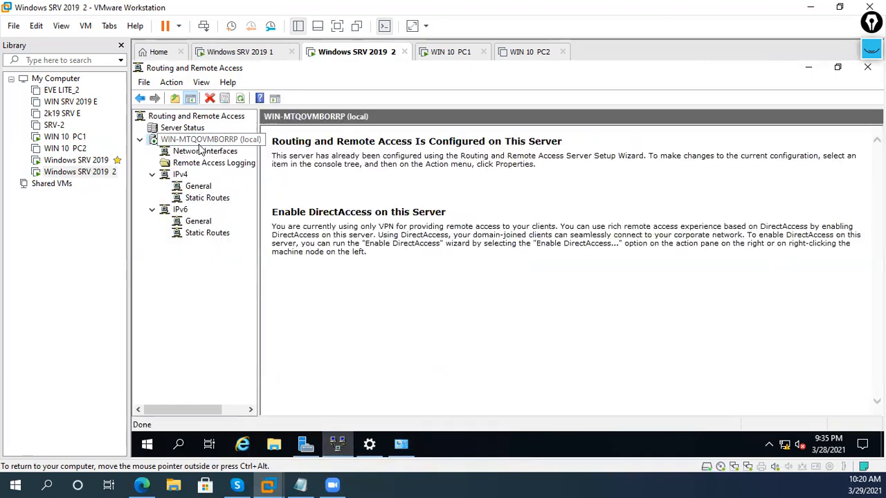
mouse_move(378, 203)
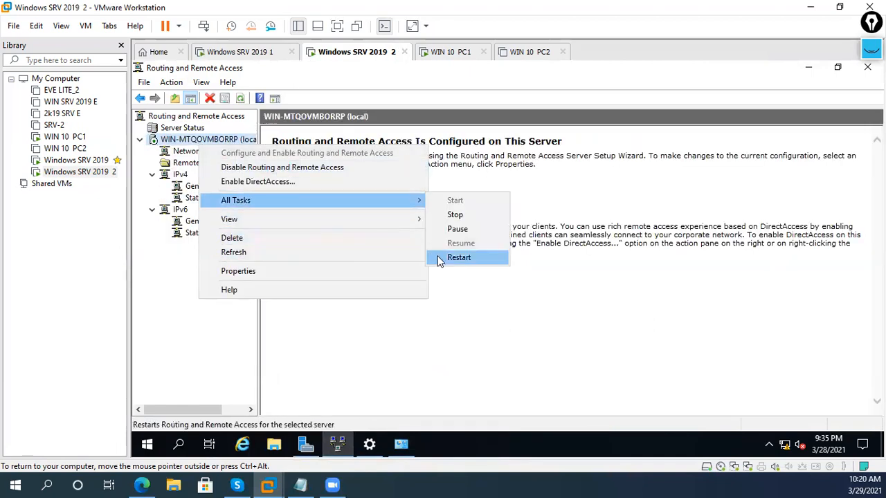
click(458, 257)
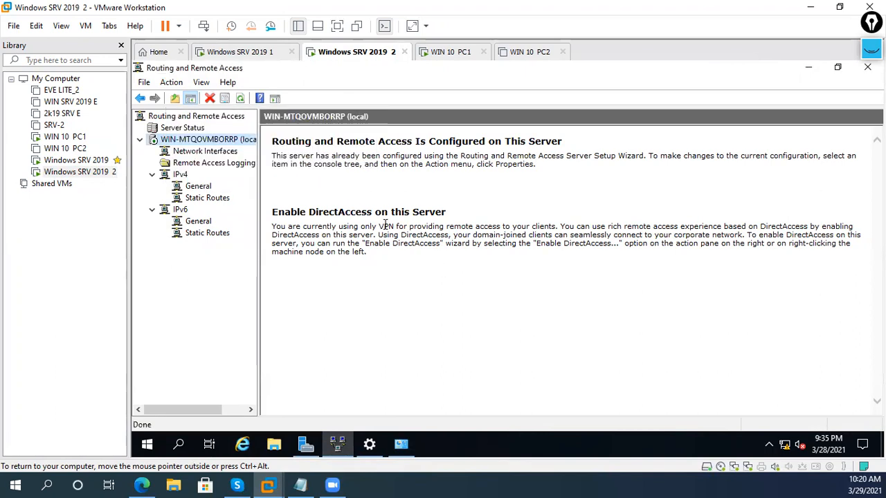
click(190, 199)
- Add DHCP Relay Agent as a new routing protocol under IPv4 General and select its node
click(198, 187)
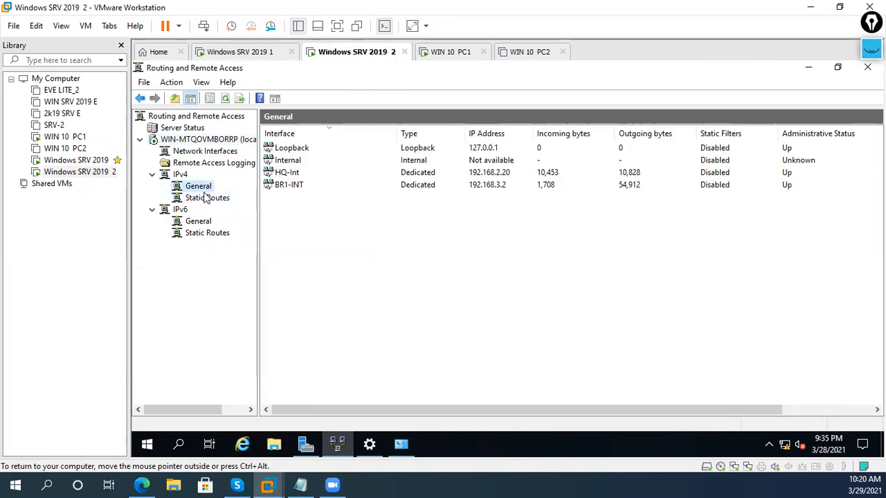
right_click(204, 188)
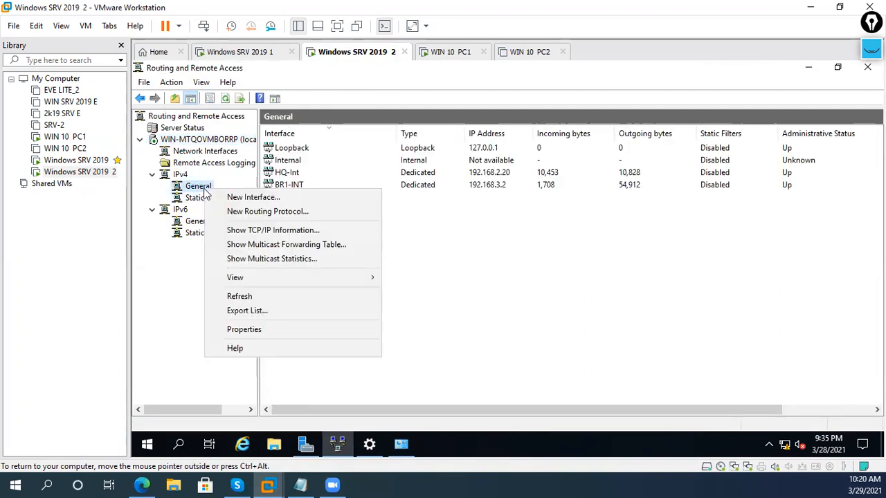
click(301, 217)
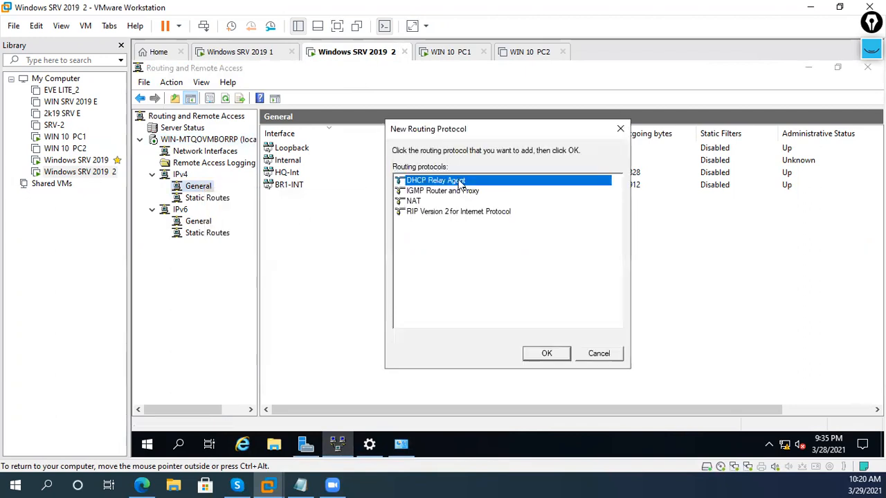
click(546, 354)
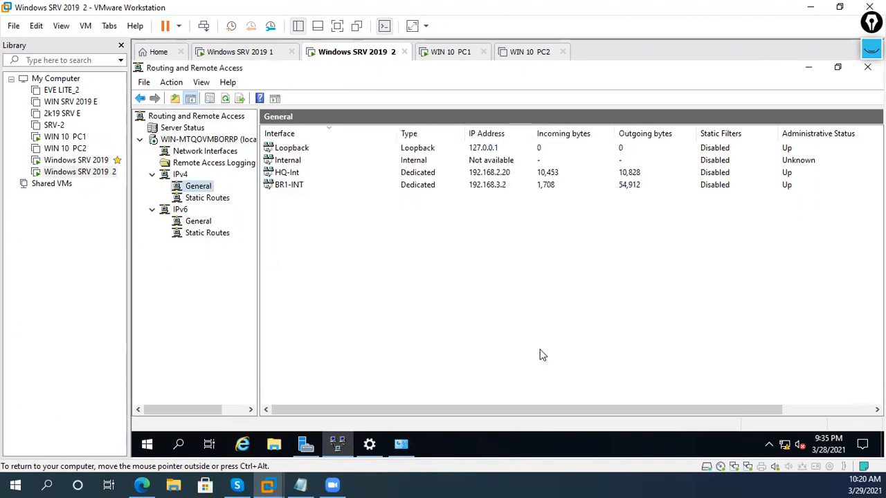
click(222, 198)
click(222, 210)
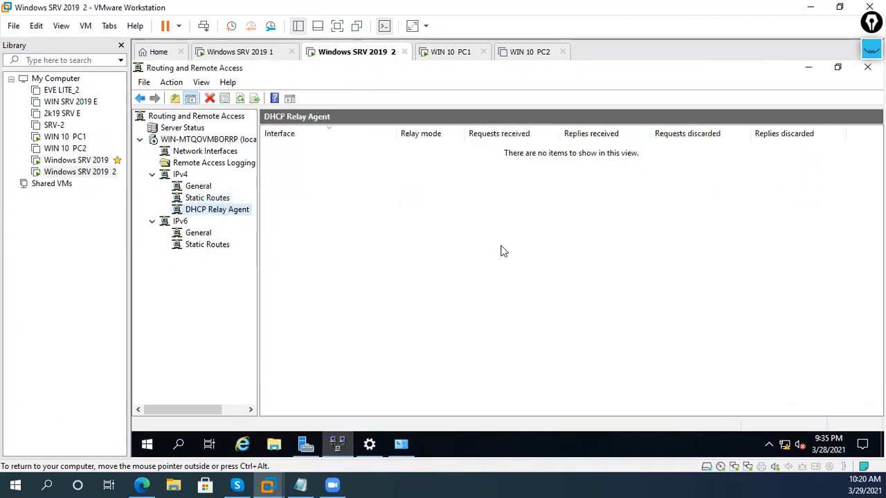
right_click(246, 216)
- Open the DHCP Relay Agent properties, then check server 1's Ethernet0 IPv4 address
click(290, 305)
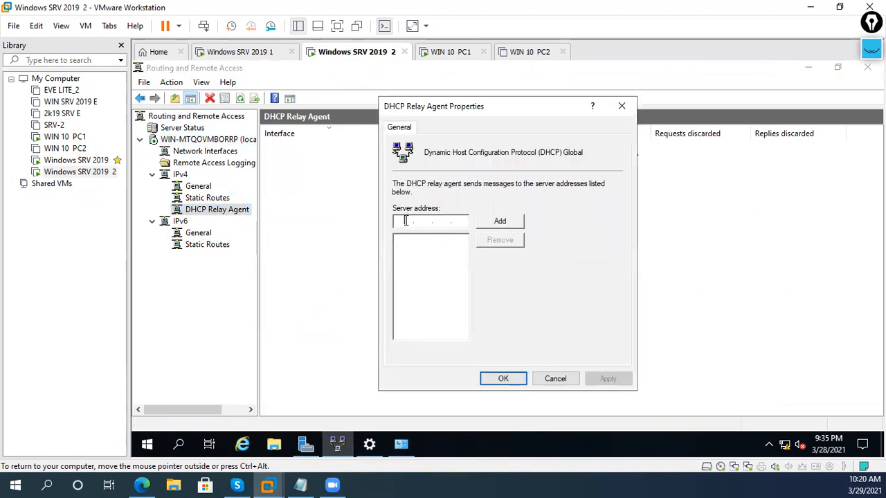
text(12)
click(235, 52)
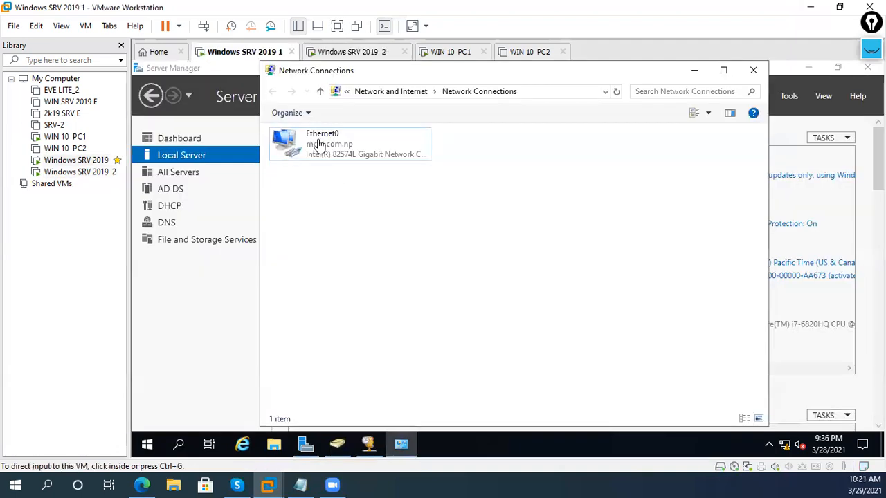
right_click(316, 143)
click(357, 265)
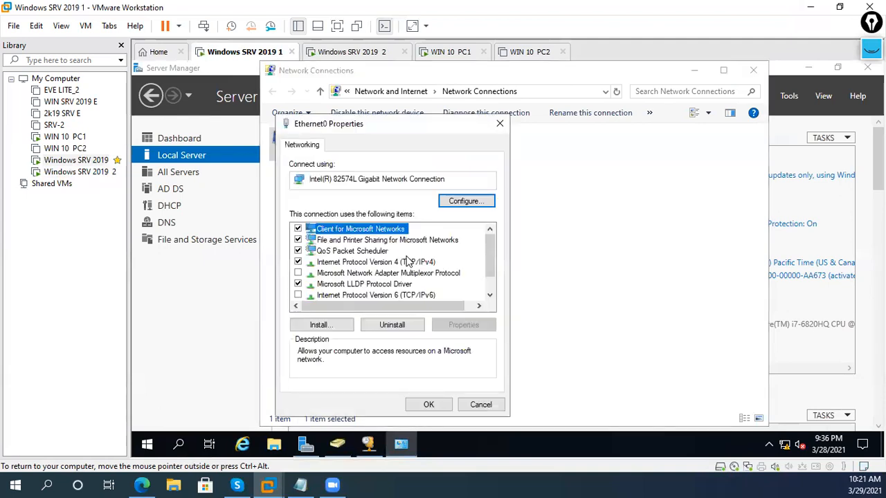
double_click(407, 263)
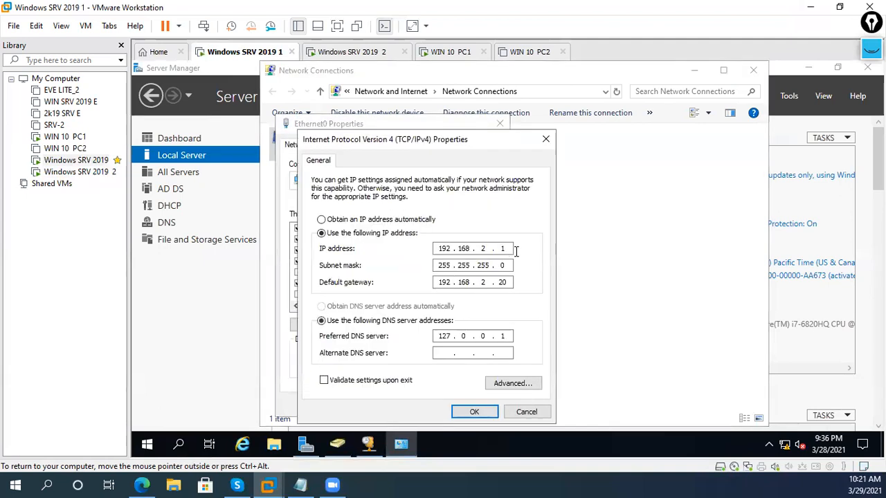
click(485, 415)
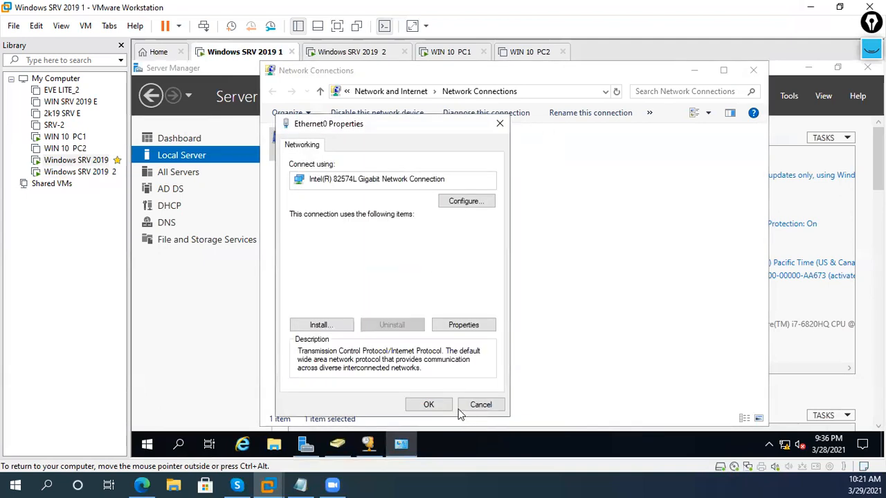
click(457, 408)
click(411, 242)
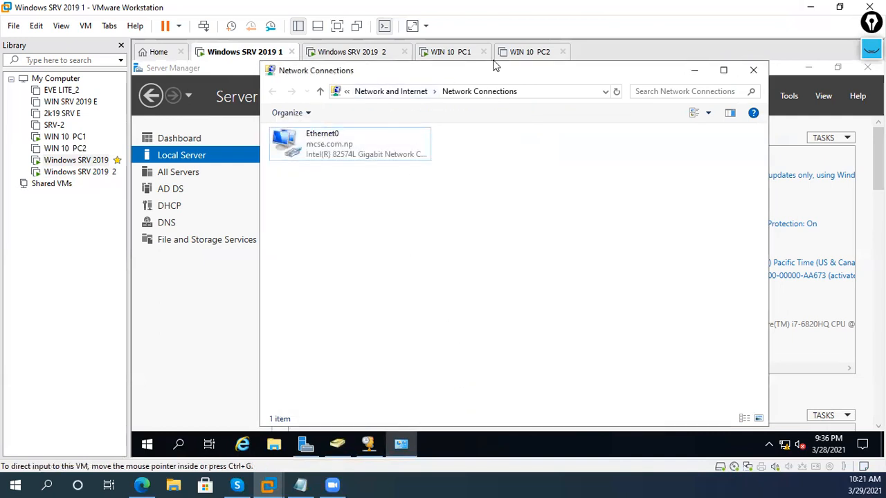
click(374, 58)
- Add 192.168.2.1 as the relay agent's DHCP server and apply it
click(499, 221)
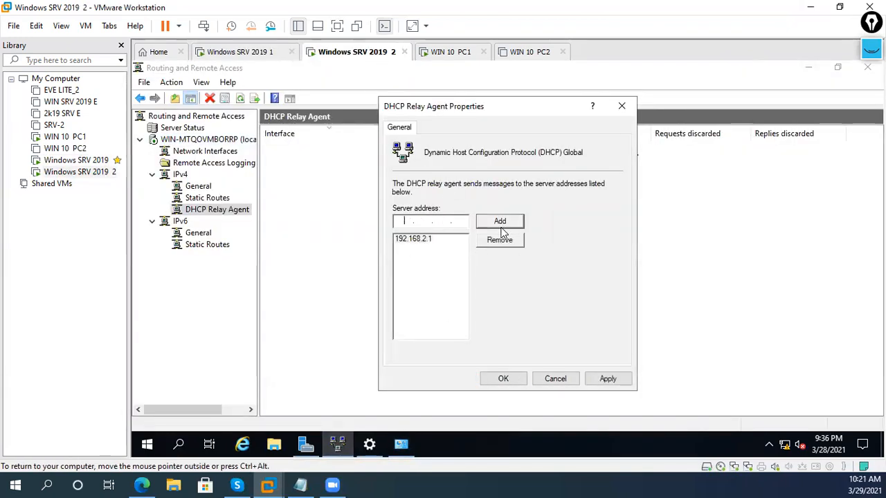
click(607, 379)
click(503, 379)
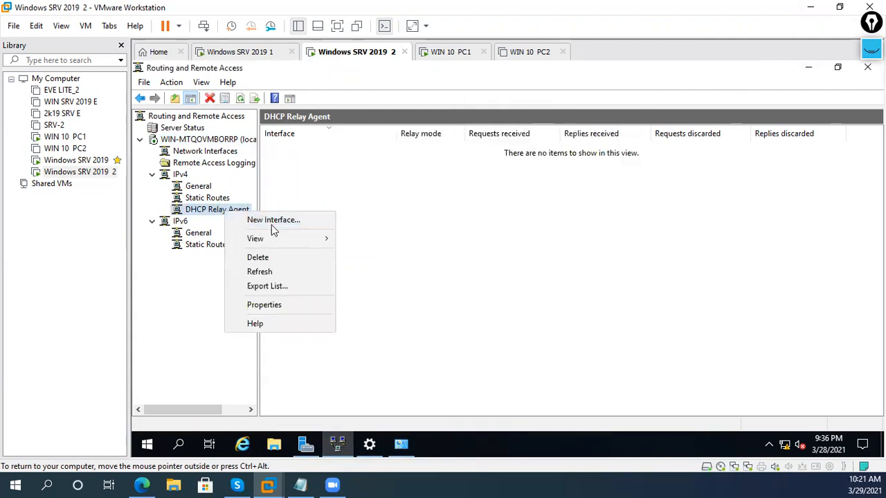
- Add BR1-INT as a DHCP Relay Agent interface with relay enabled
click(272, 223)
click(399, 234)
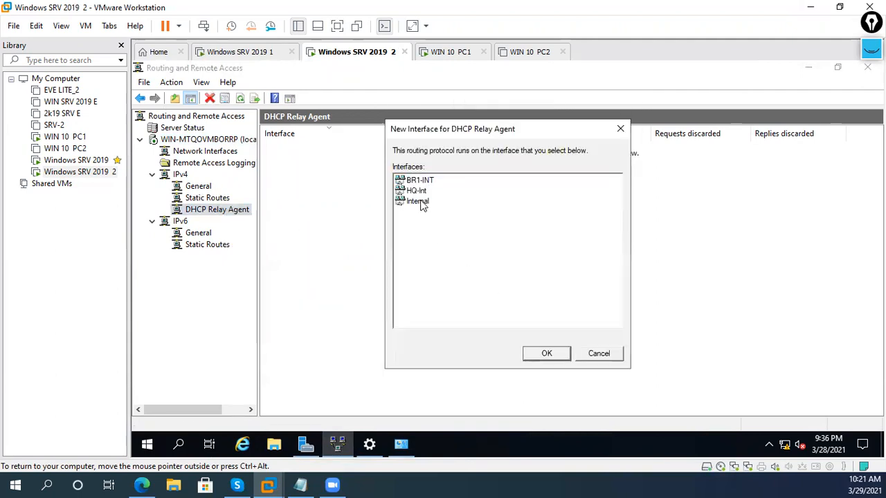
click(472, 184)
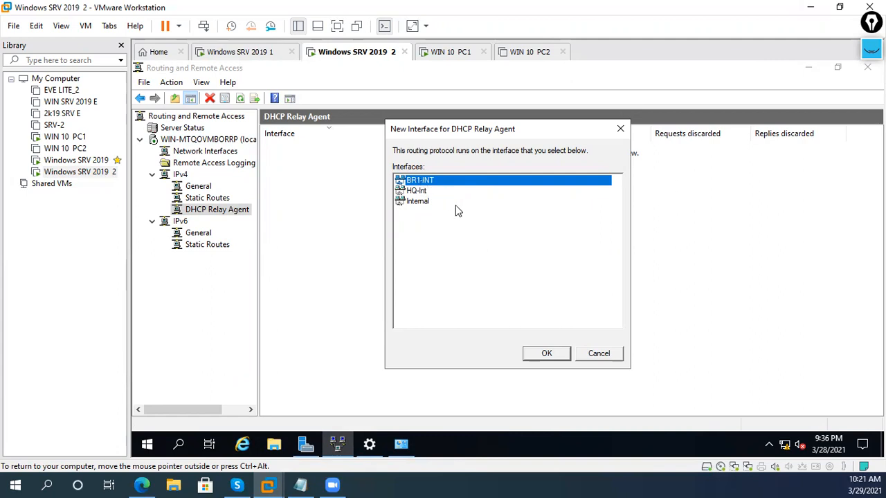
click(546, 351)
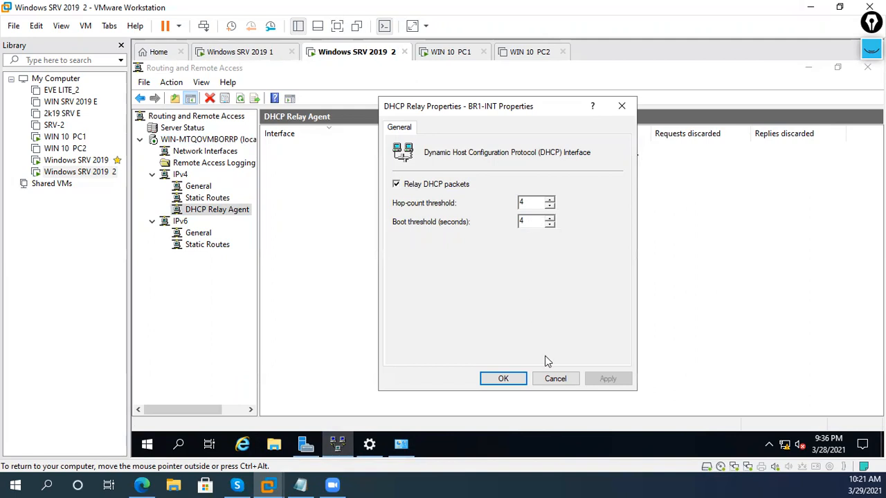
click(506, 377)
click(155, 136)
- Restart Routing and Remote Access on server 2 and reopen the DHCP Relay Agent list
right_click(175, 145)
mouse_move(259, 200)
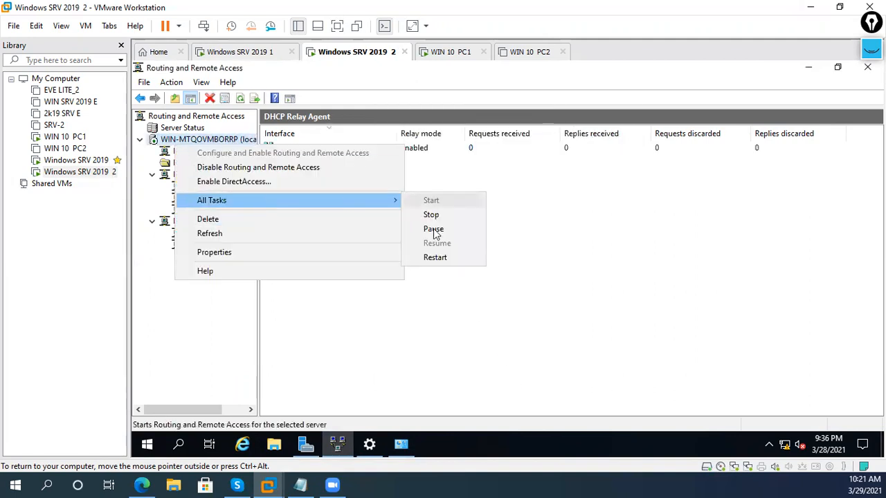
click(442, 257)
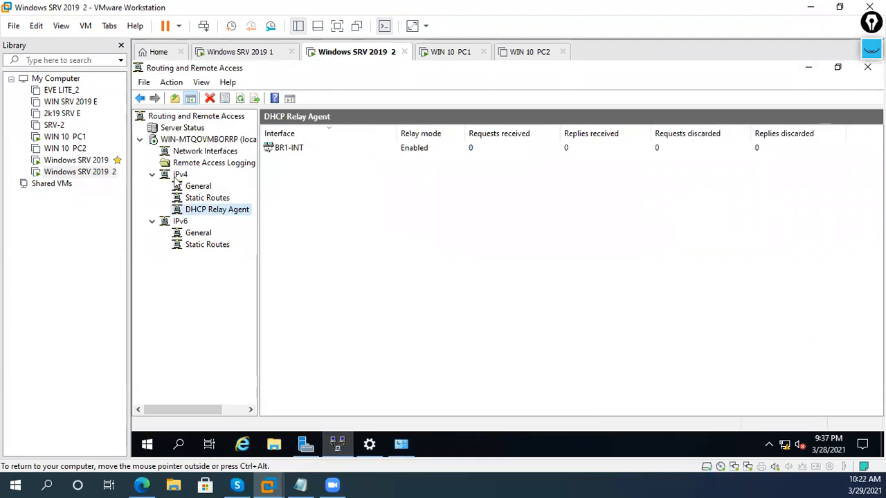
click(180, 141)
click(186, 176)
click(192, 209)
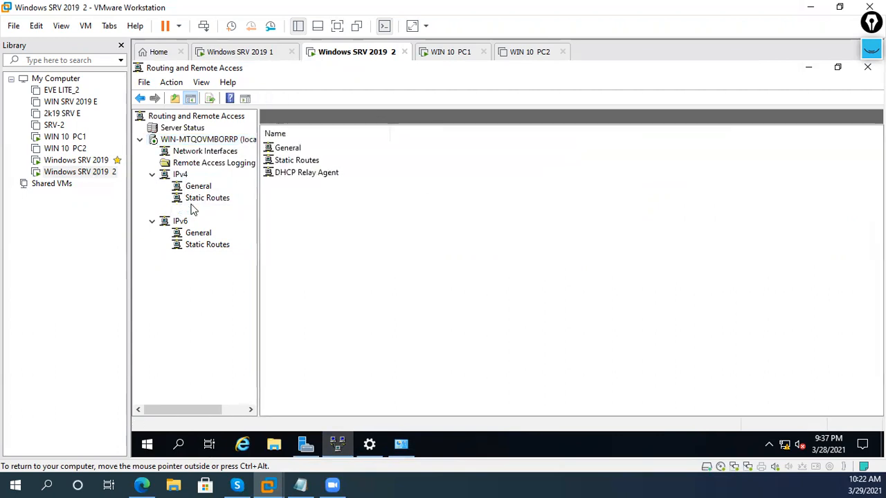
- Refresh the relay agent statistics and IPv4 interface counters, then bring up WIN 10 PC1
right_click(330, 206)
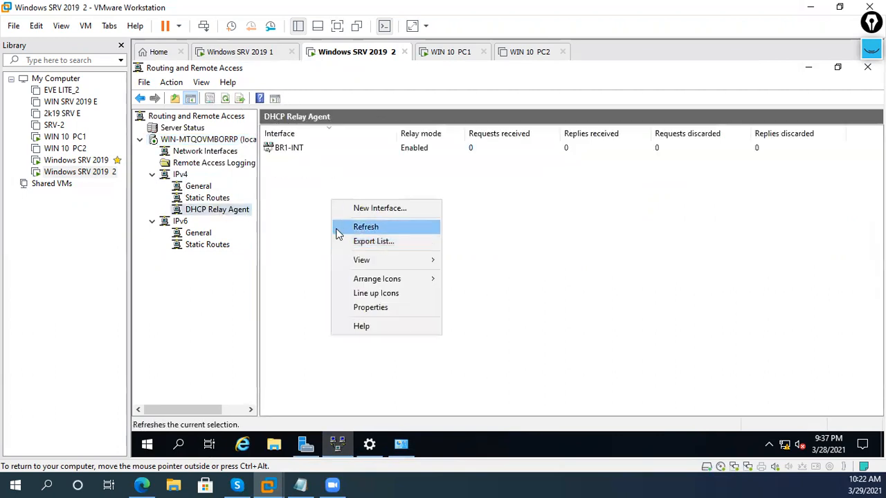
click(339, 229)
click(226, 199)
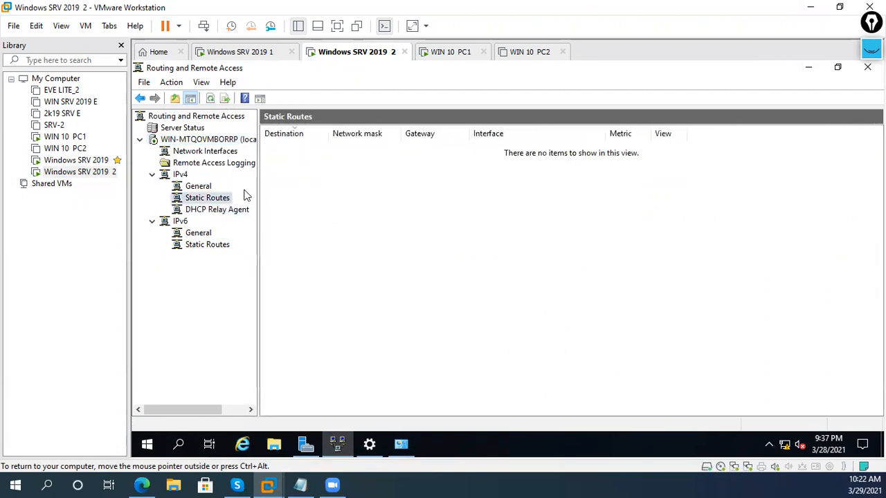
click(199, 186)
right_click(432, 215)
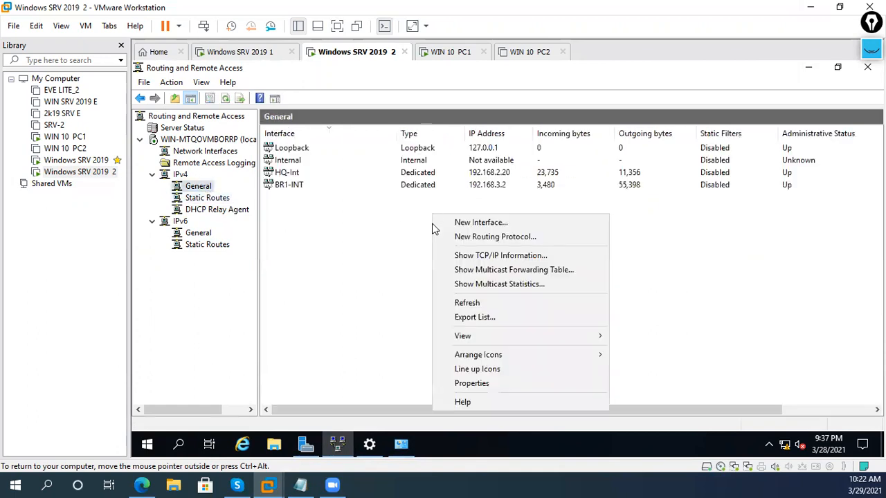
click(467, 303)
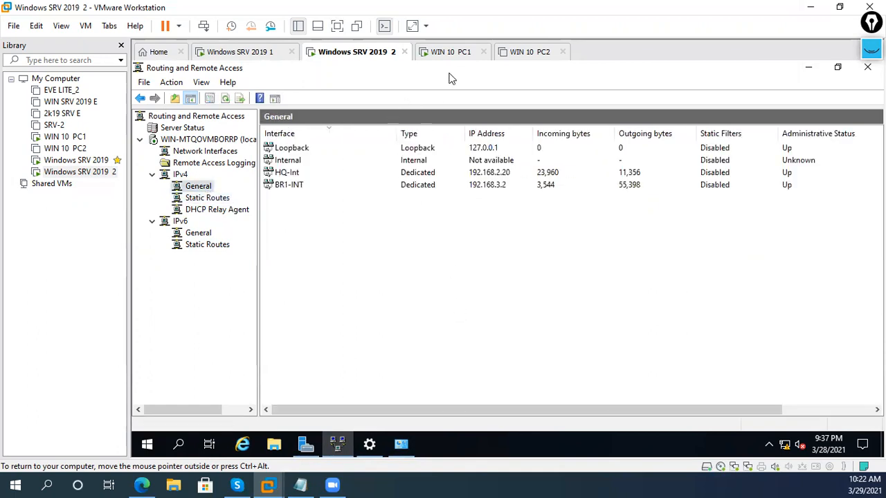
click(449, 52)
right_click(459, 55)
- Sign in to WIN 10 PC1 with the account password and close the Ethernet0 status windows
click(485, 124)
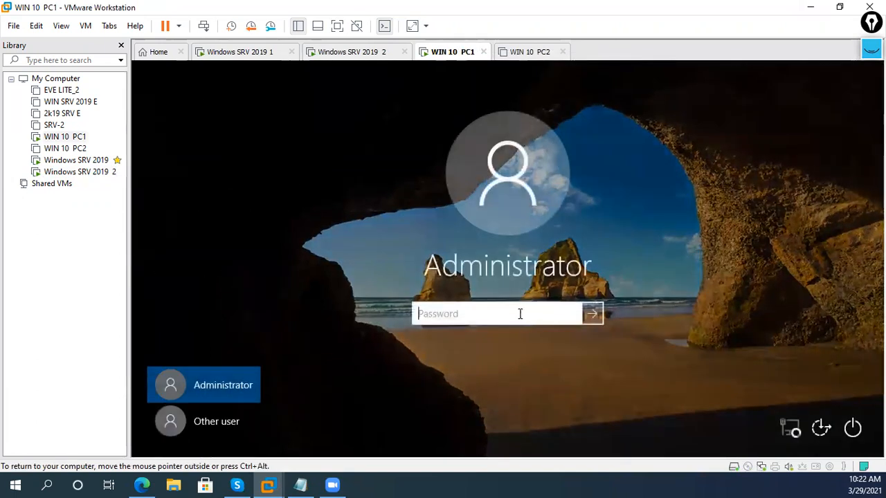
text(Pa)
key(Return)
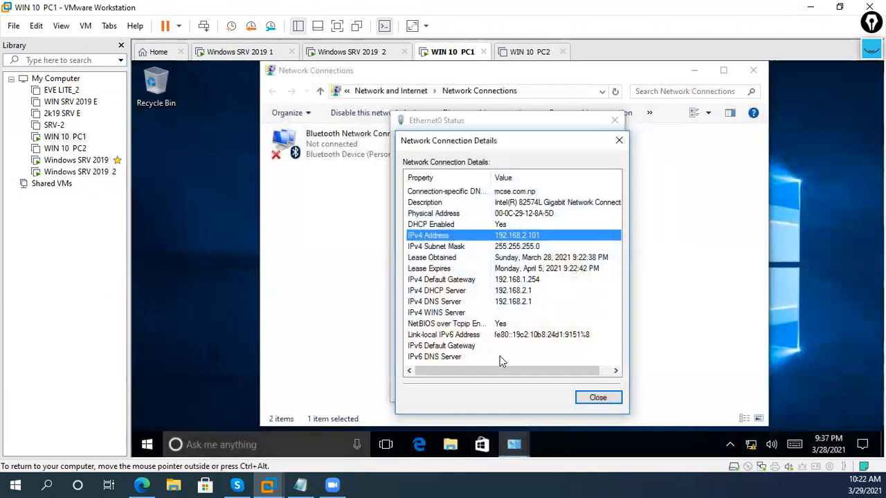
click(607, 398)
click(606, 392)
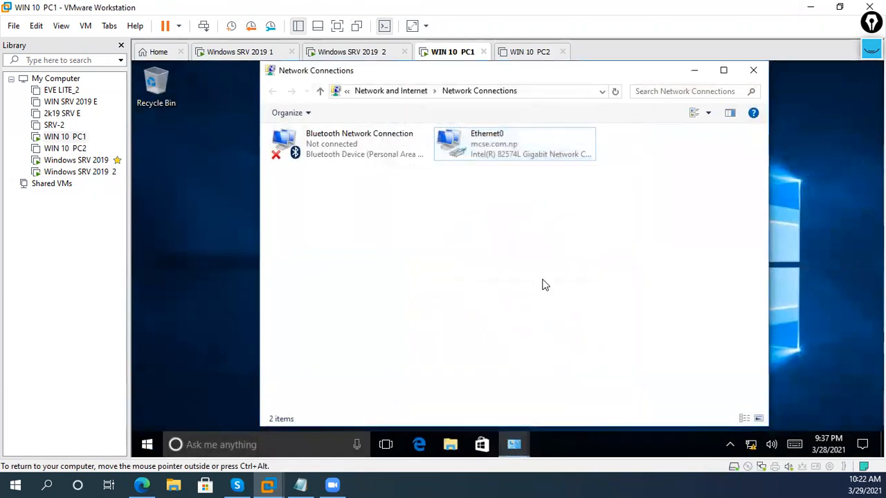
- Disable and re-enable PC1's Ethernet0 connection to renew its lease
right_click(508, 139)
click(497, 148)
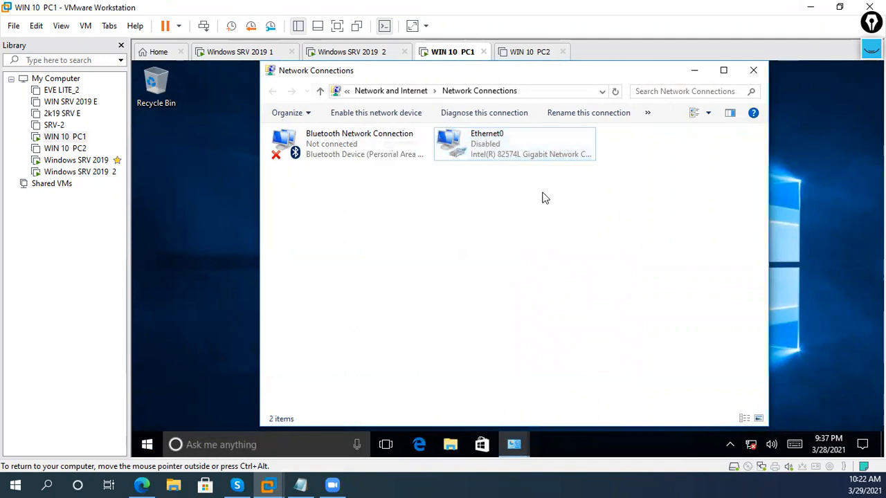
right_click(537, 199)
click(492, 254)
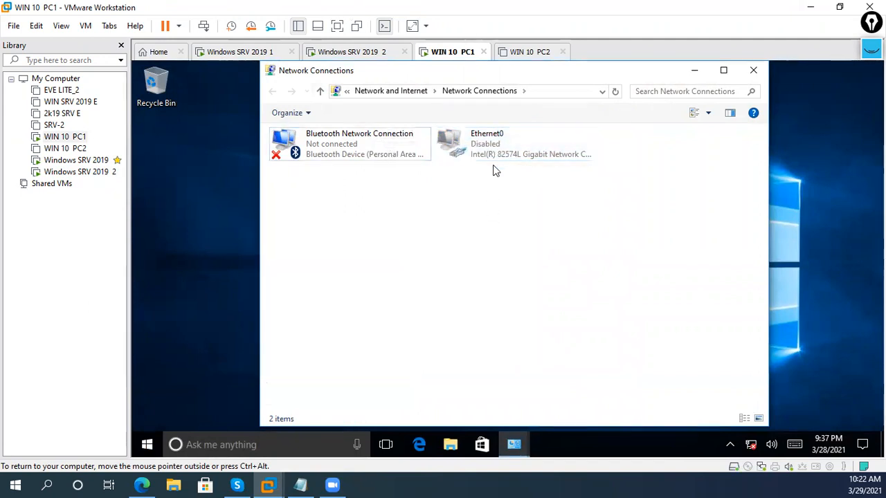
right_click(494, 158)
click(462, 167)
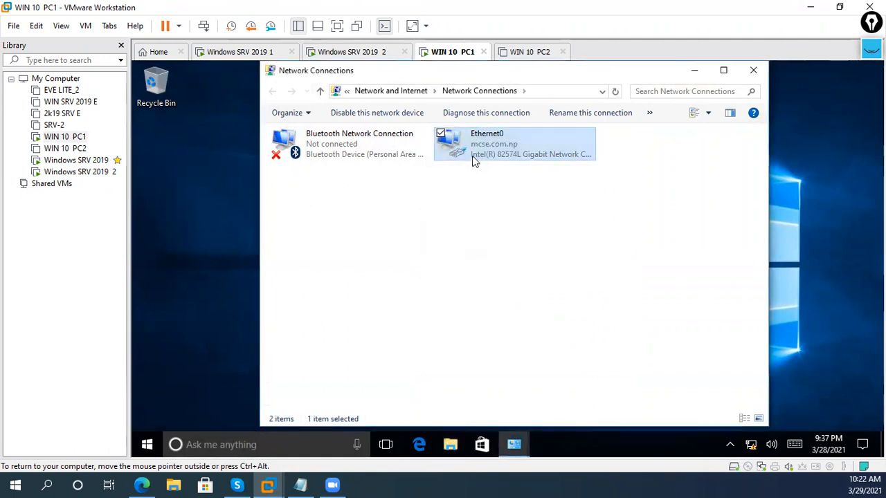
- Check PC1's Ethernet0 details for the assigned IPv4 address and subnet mask
right_click(479, 143)
click(427, 168)
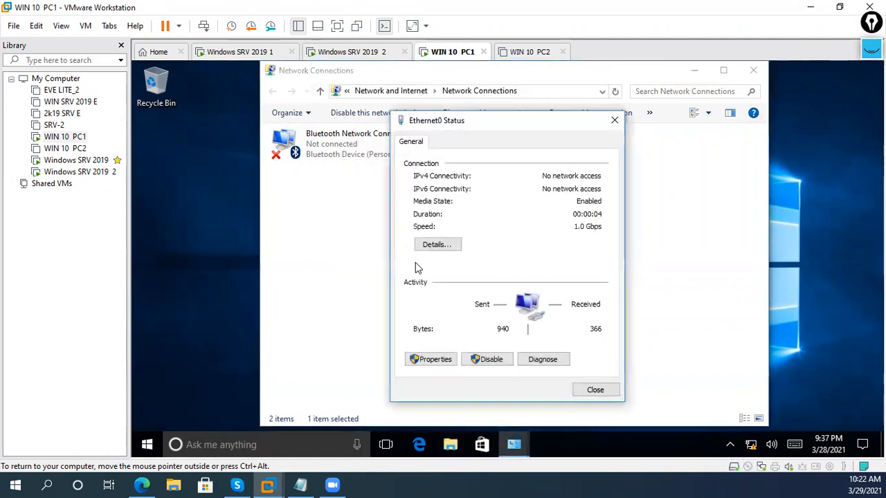
click(431, 245)
click(522, 248)
click(524, 236)
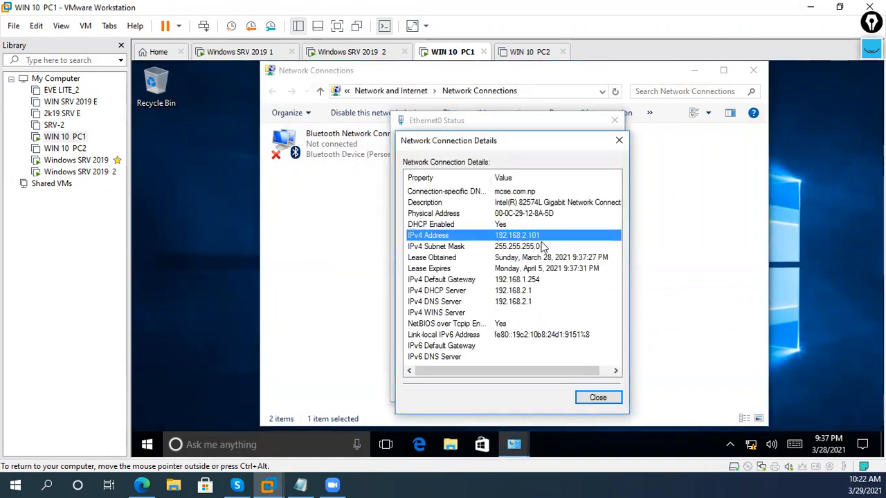
- Show server 1's H.Q-Scope address leases and select the 192.168.2.101 lease
click(249, 52)
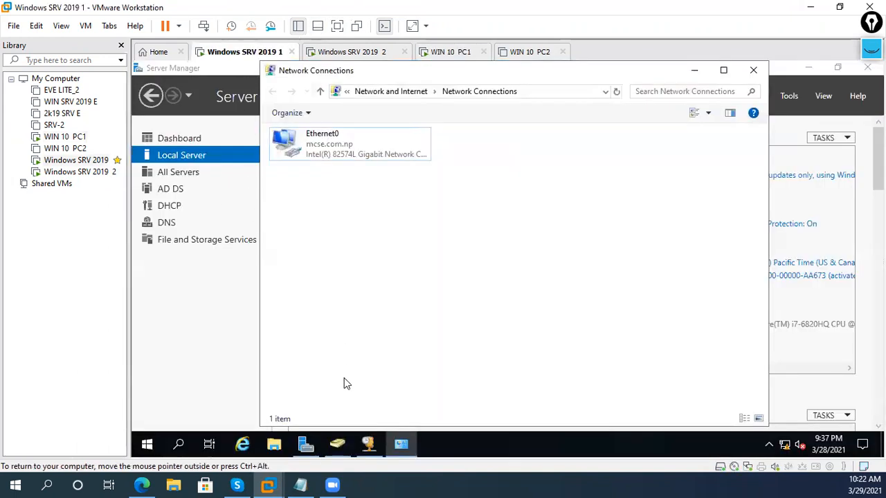
click(369, 445)
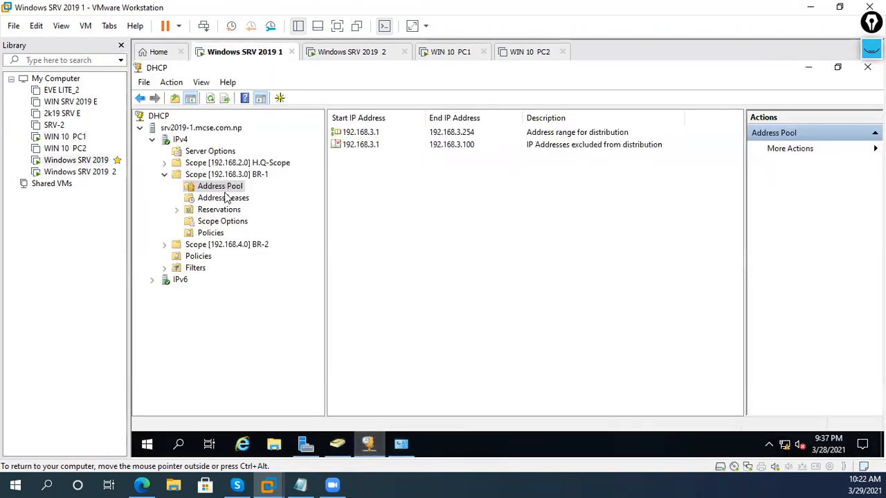
double_click(232, 164)
click(229, 176)
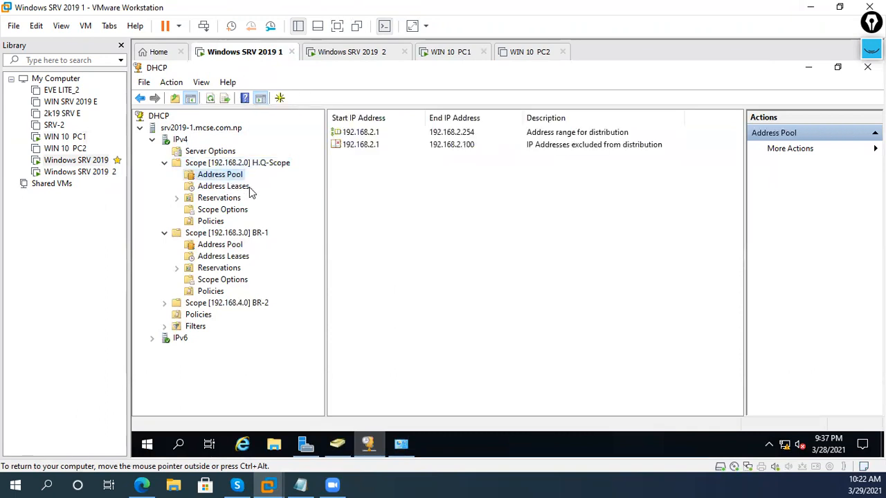
click(246, 189)
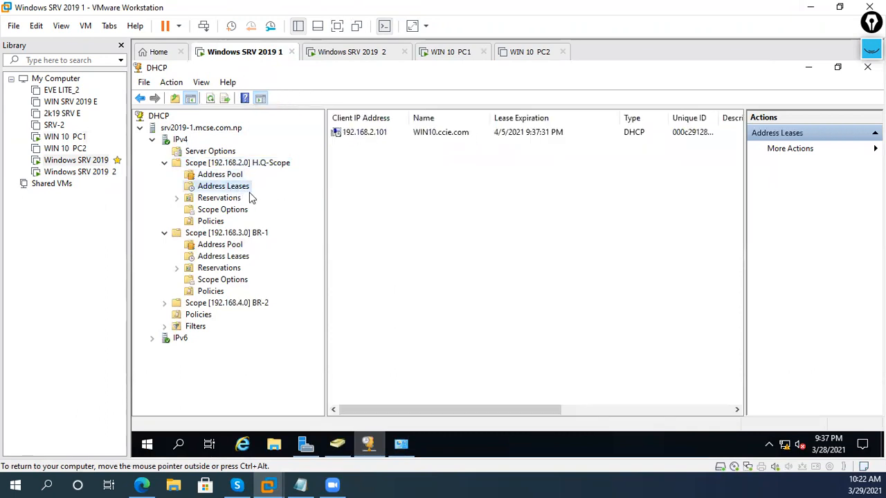
click(397, 137)
- Power on WIN 10 PC2 and check that server 2's second network adapter uses VMnet1
click(528, 53)
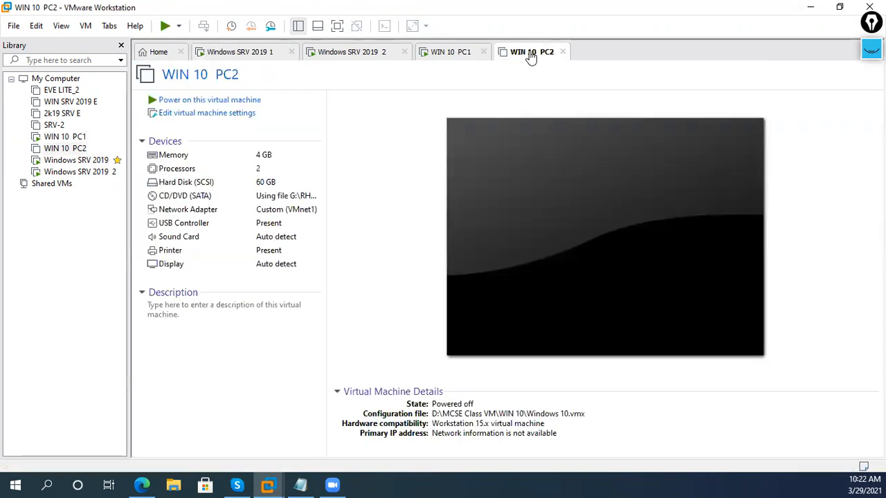
click(279, 100)
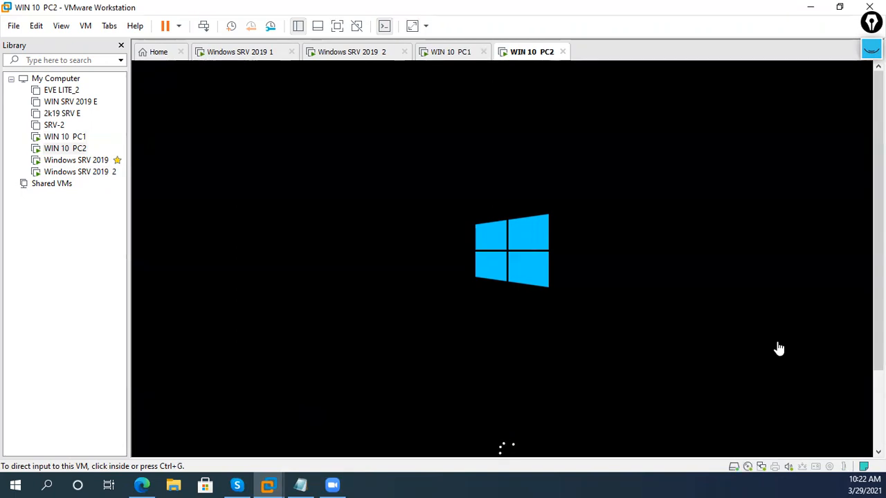
click(375, 58)
right_click(376, 59)
click(404, 230)
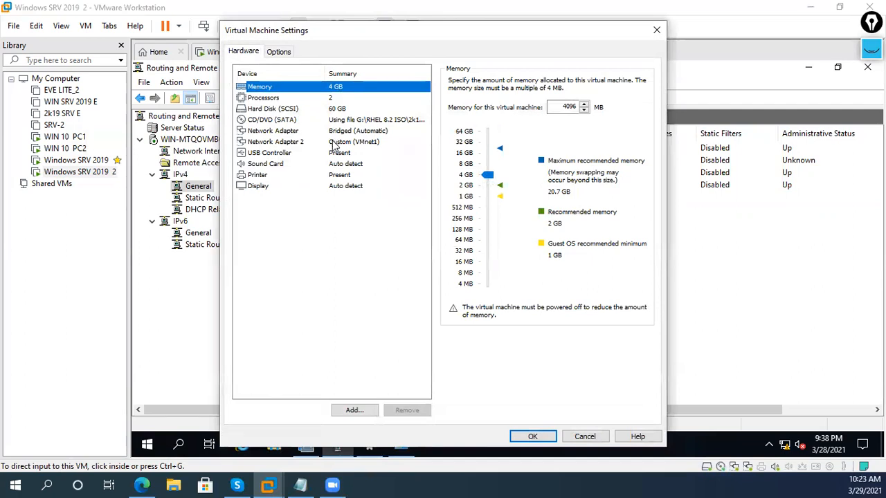
click(334, 142)
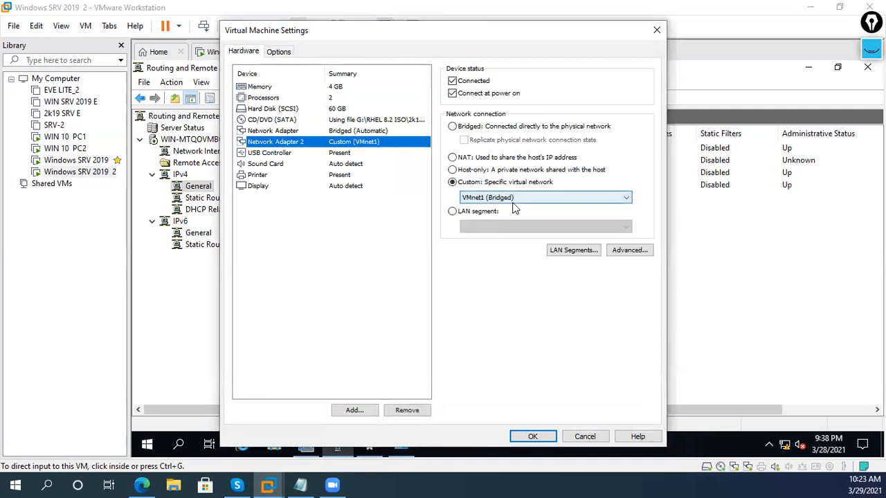
click(532, 436)
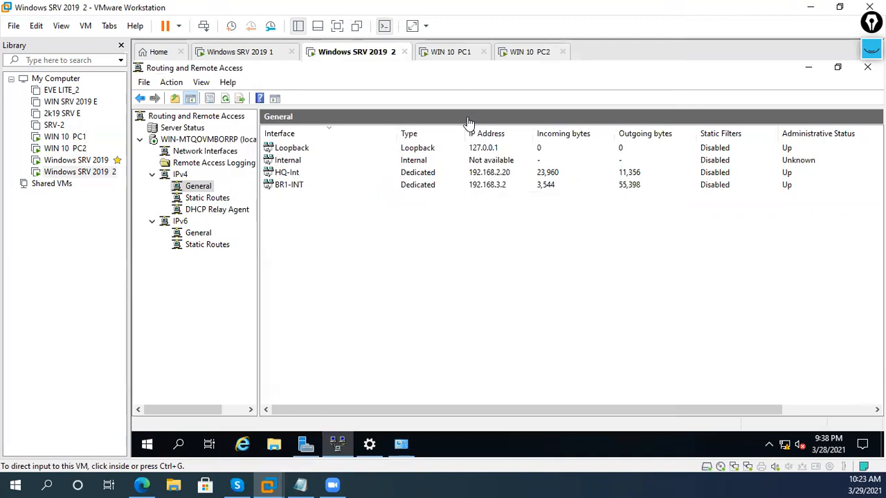
- Confirm WIN 10 PC2's network adapter is on custom VMnet1, closing settings unchanged
click(541, 51)
right_click(538, 51)
click(565, 220)
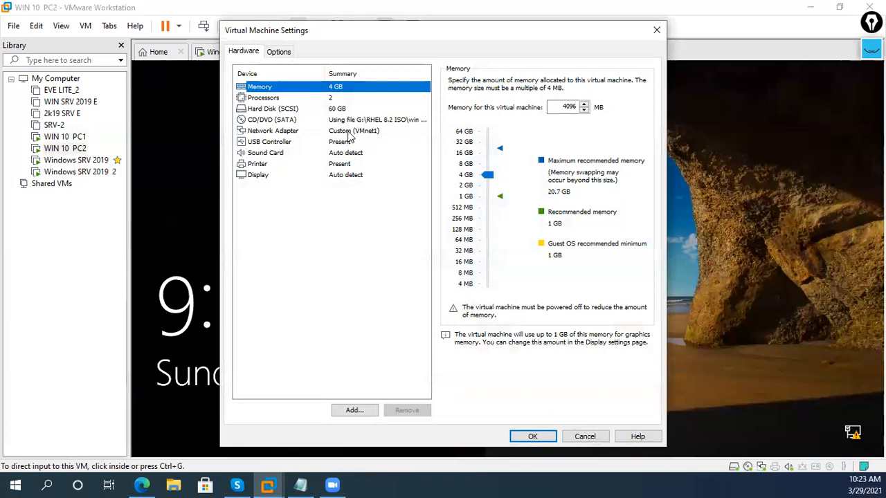
click(349, 136)
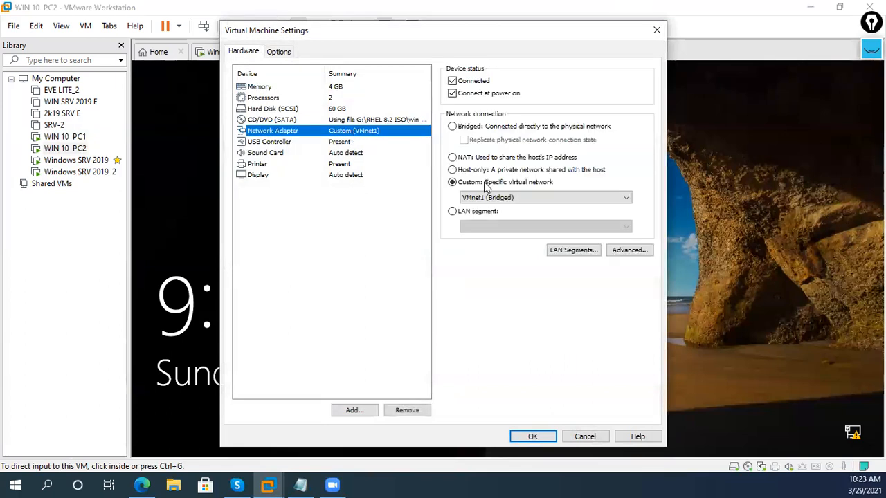
click(583, 436)
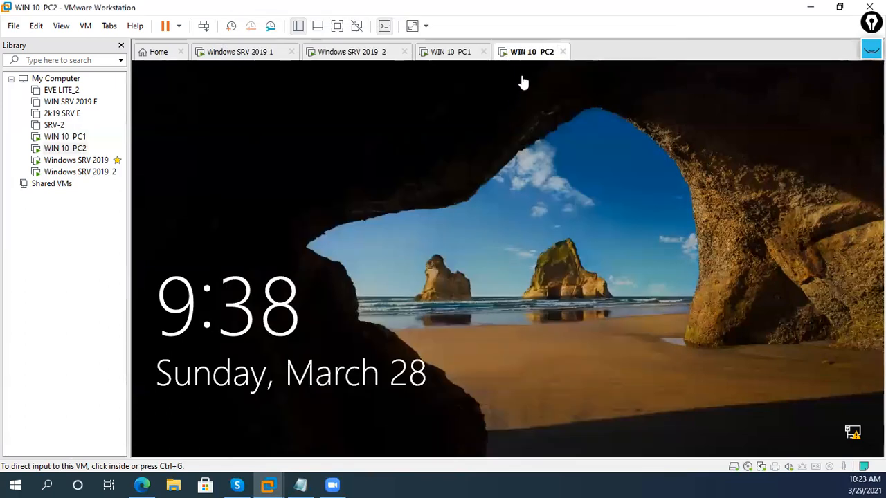
- Send Ctrl+Alt+Del to WIN 10 PC2 and sign in with the Administrator password
right_click(529, 54)
click(601, 133)
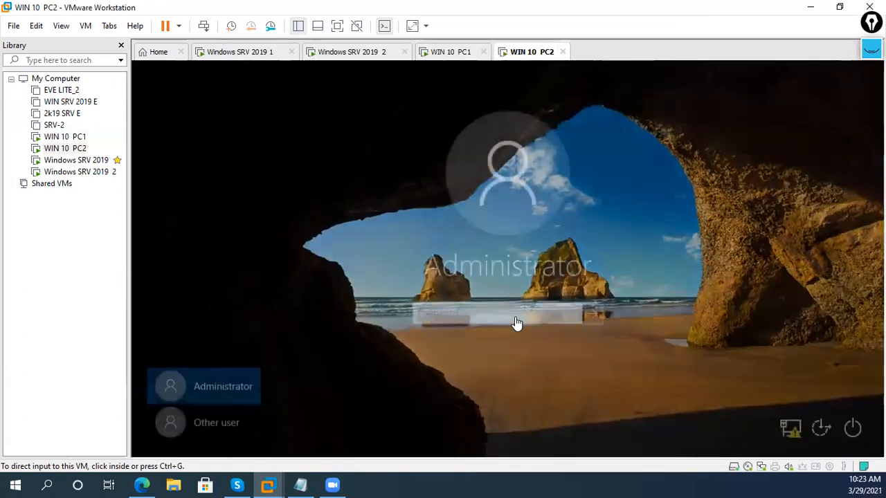
click(516, 318)
text(Pa$$w0rd)
key(Return)
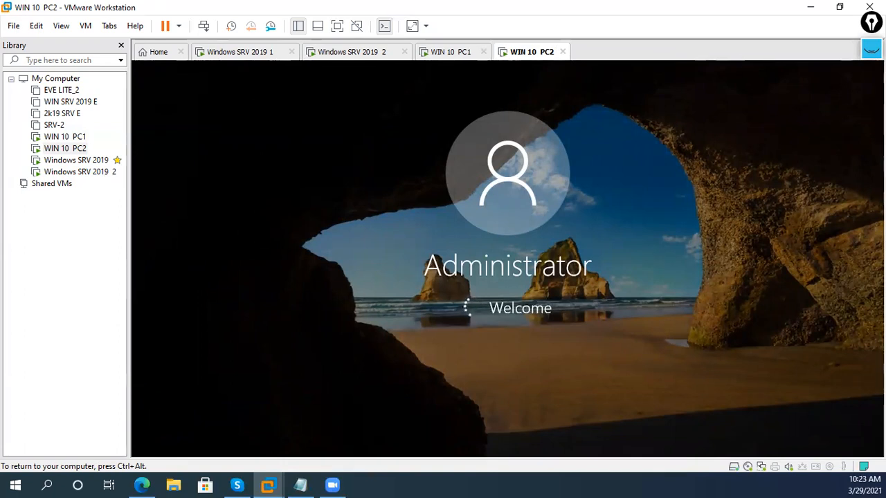
- Refresh the PC2 desktop after glancing at PC1, then return to Windows SRV 2019 2
key(ctrl+alt)
click(443, 55)
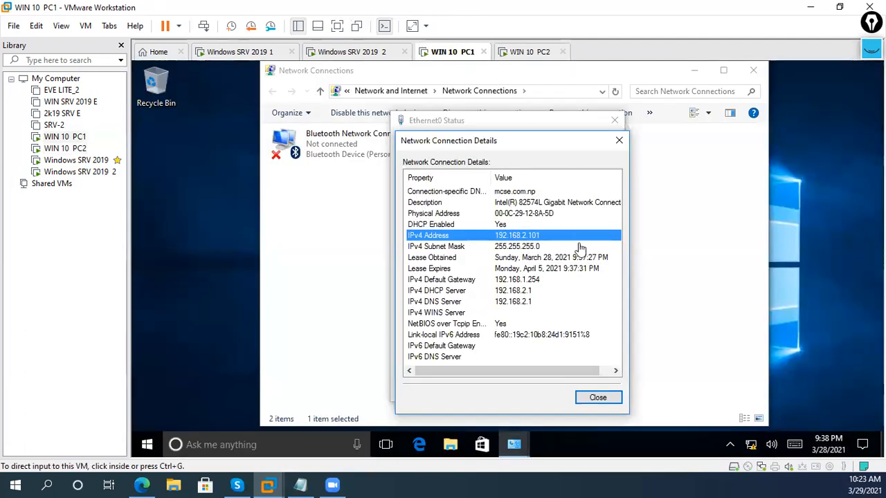
click(508, 56)
click(512, 407)
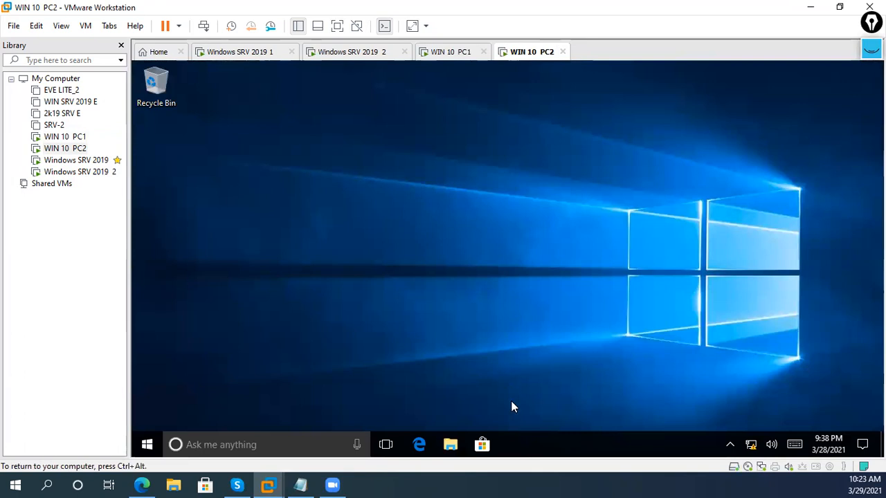
right_click(508, 288)
click(480, 325)
click(356, 60)
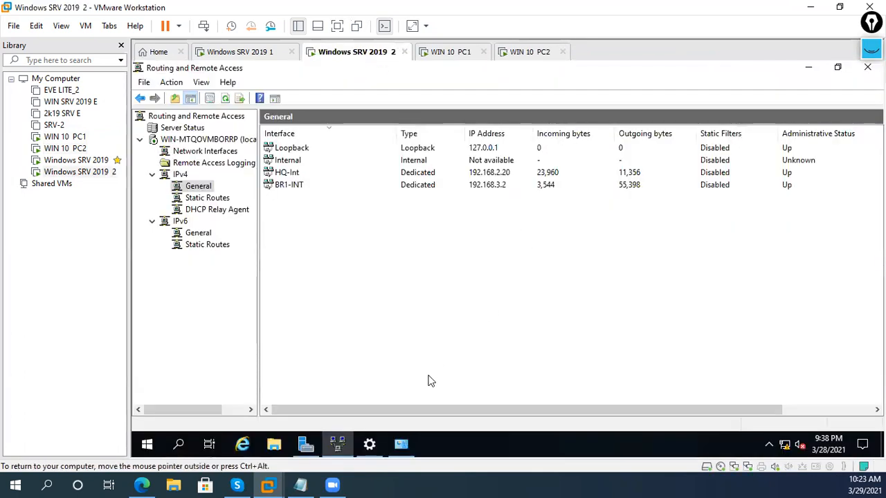
- Check HQ-Int's static IPv4 address 192.168.2.20 and close its dialogs
click(401, 442)
right_click(524, 150)
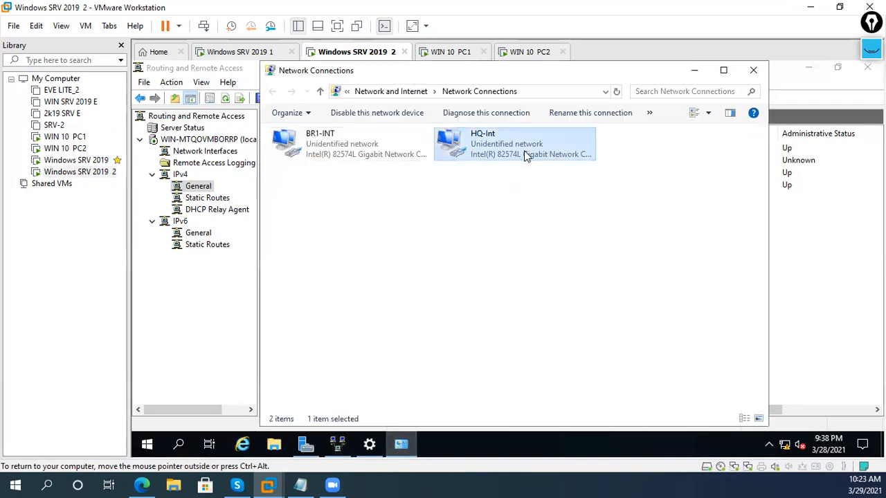
click(554, 274)
double_click(415, 263)
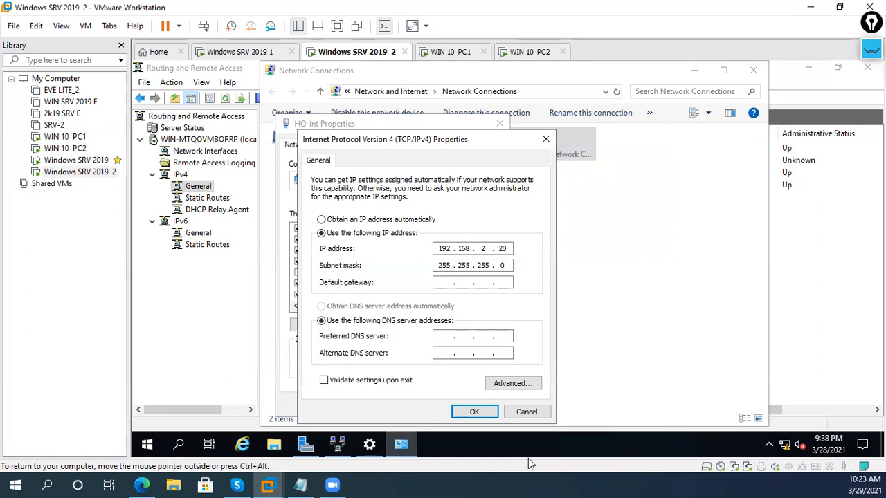
click(527, 412)
click(483, 404)
- Check BR1-INT's static IPv4 address 192.168.3.2 without changes, then go to WIN 10 PC2
click(381, 136)
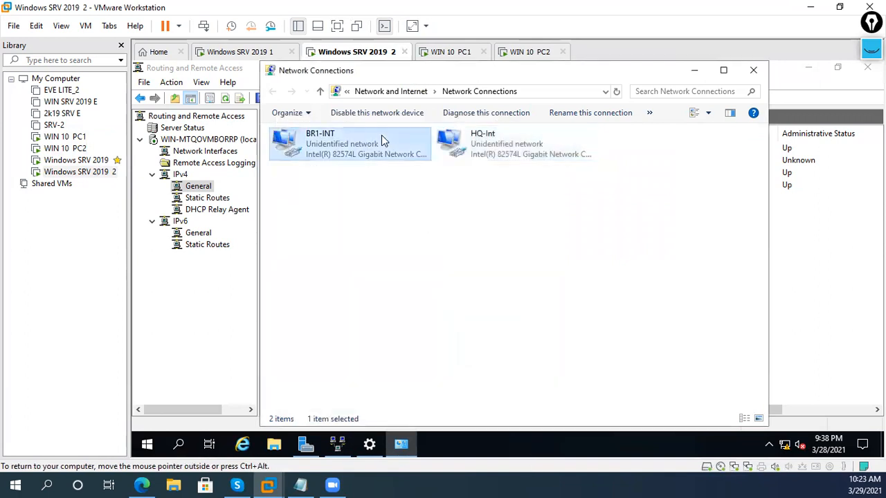
right_click(381, 135)
click(467, 263)
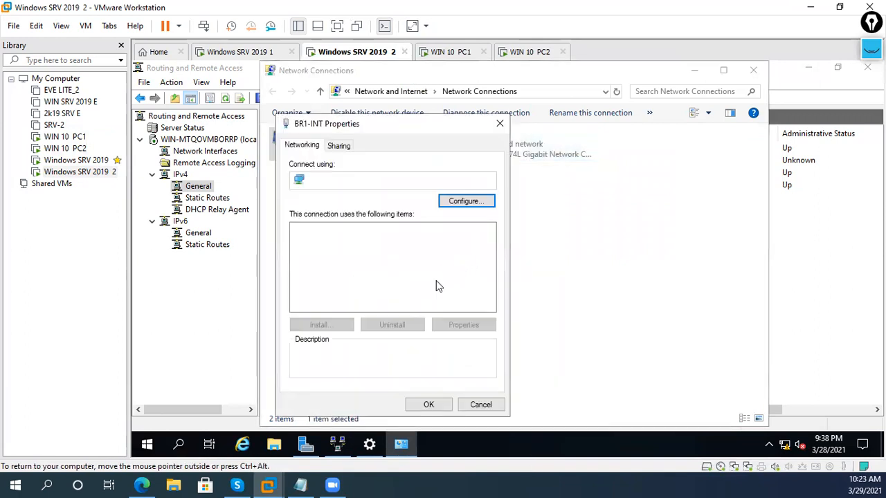
click(431, 267)
double_click(431, 266)
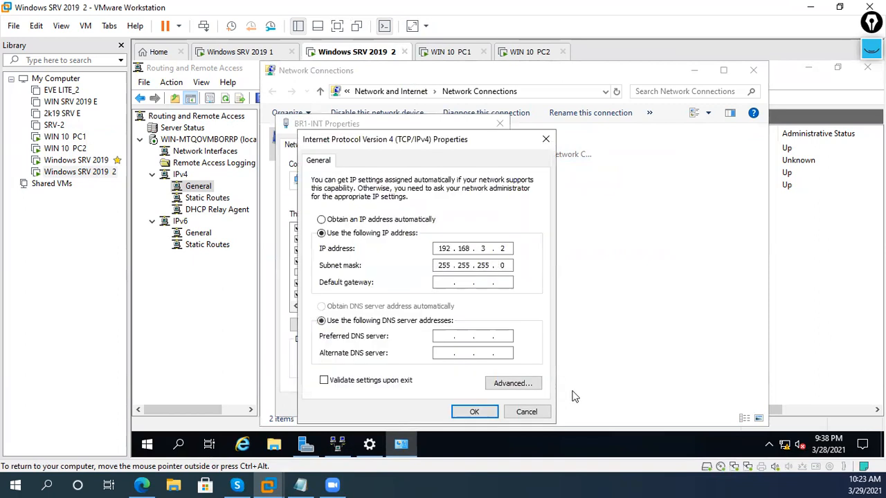
click(537, 415)
click(480, 407)
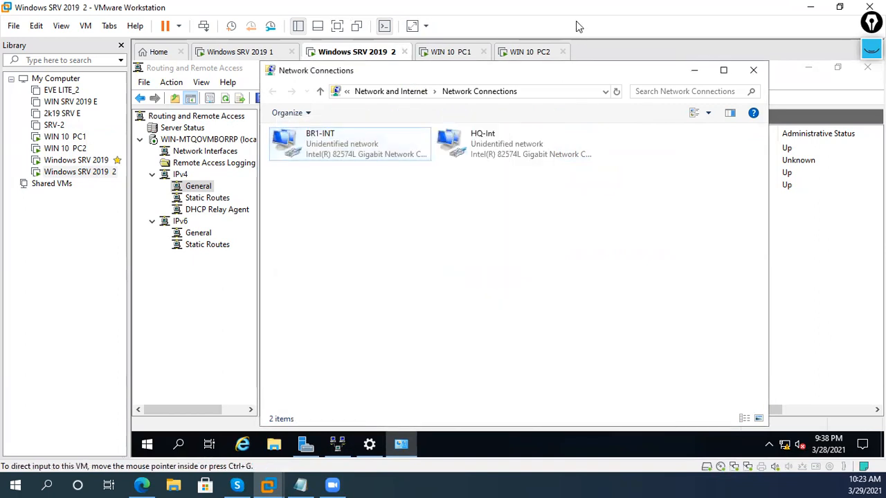
click(549, 54)
- Confirm PC2's Ethernet0 leased 192.168.3.101 from DHCP server 192.168.2.1
right_click(752, 449)
click(781, 433)
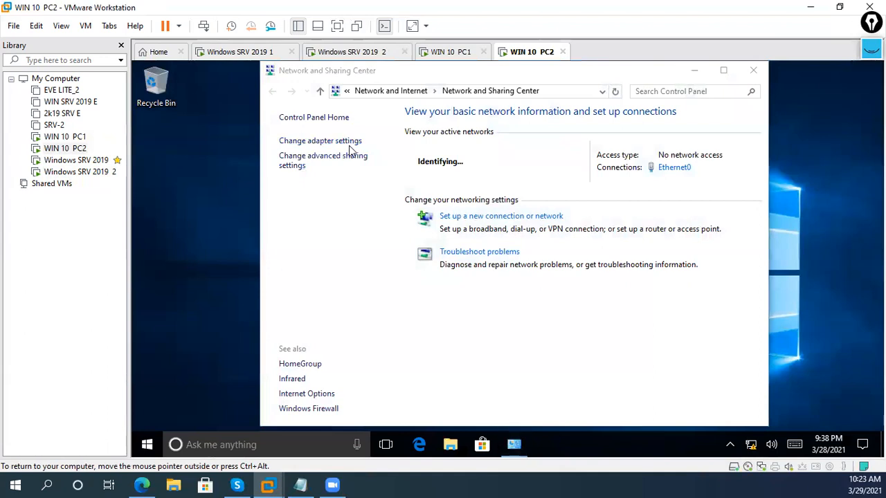
click(349, 142)
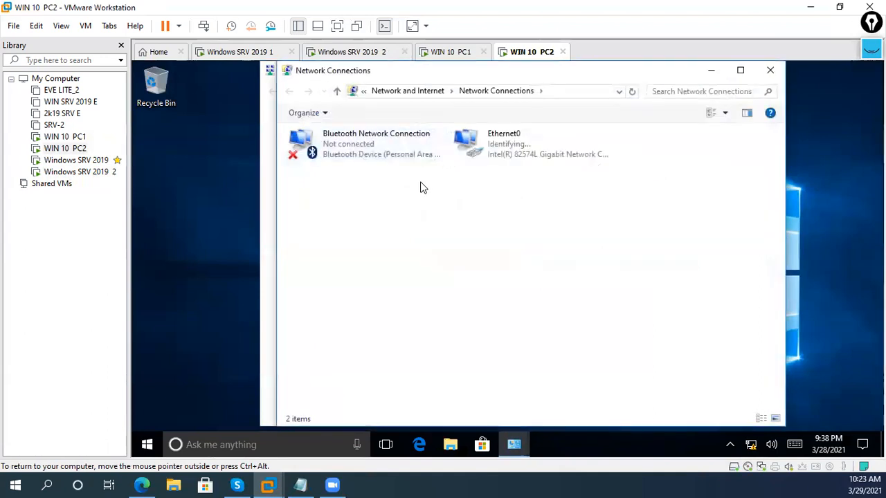
right_click(492, 154)
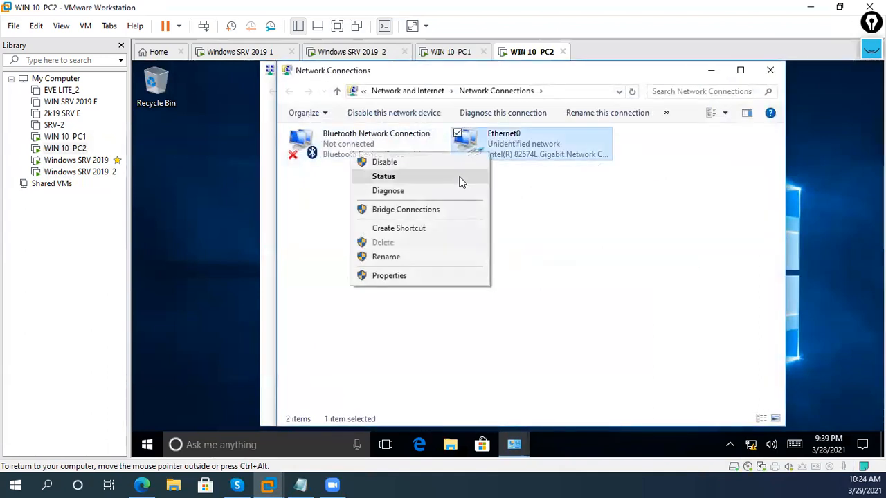
click(461, 182)
click(448, 246)
click(557, 237)
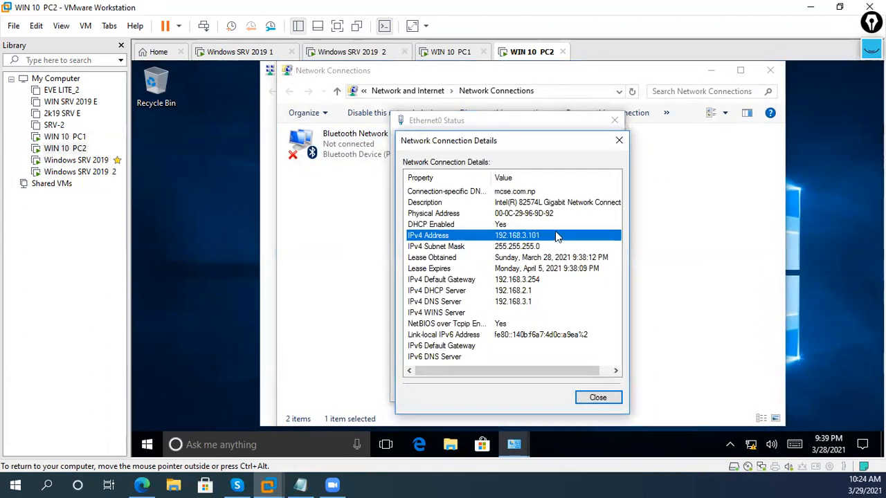
click(597, 398)
click(600, 391)
- Disable and re-enable PC2's Ethernet0, refresh the connections list, then switch to Windows SRV 2019 1
right_click(512, 156)
click(501, 160)
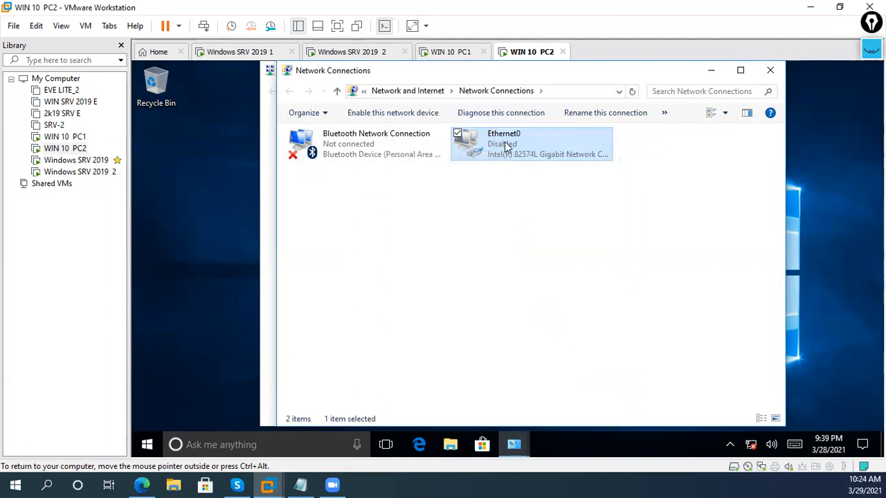
right_click(505, 146)
click(493, 154)
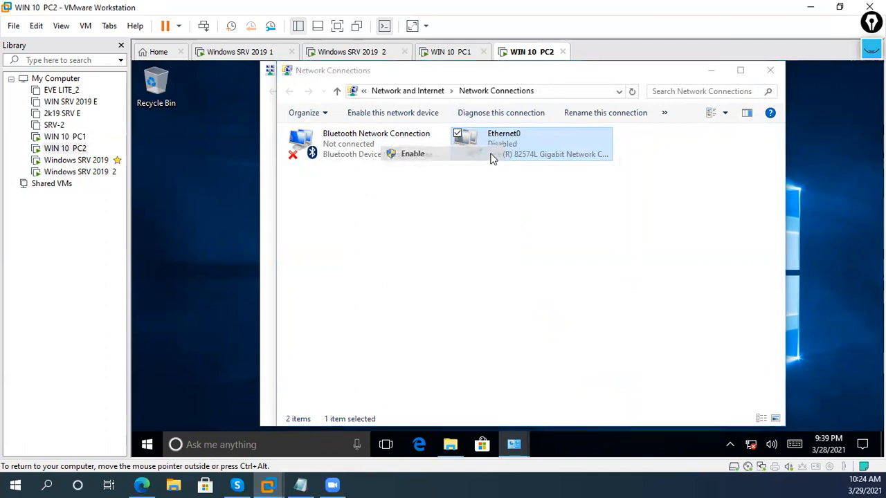
click(525, 187)
right_click(526, 187)
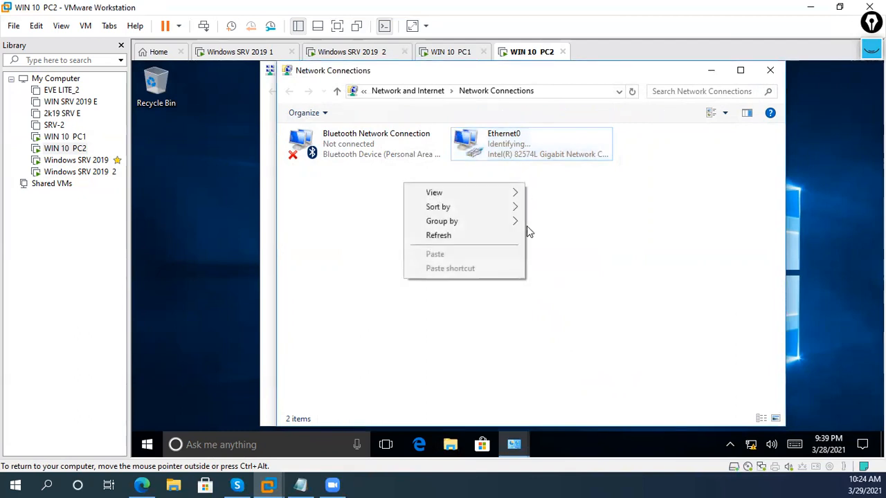
click(510, 238)
click(539, 159)
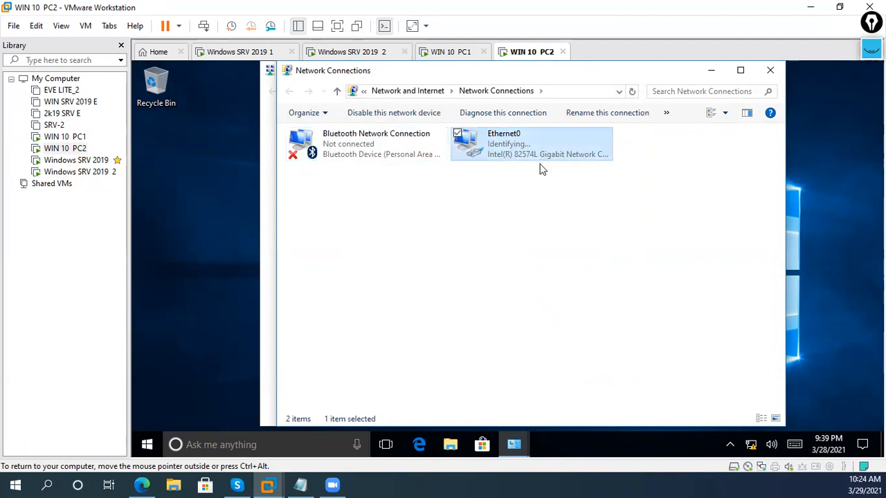
right_click(538, 186)
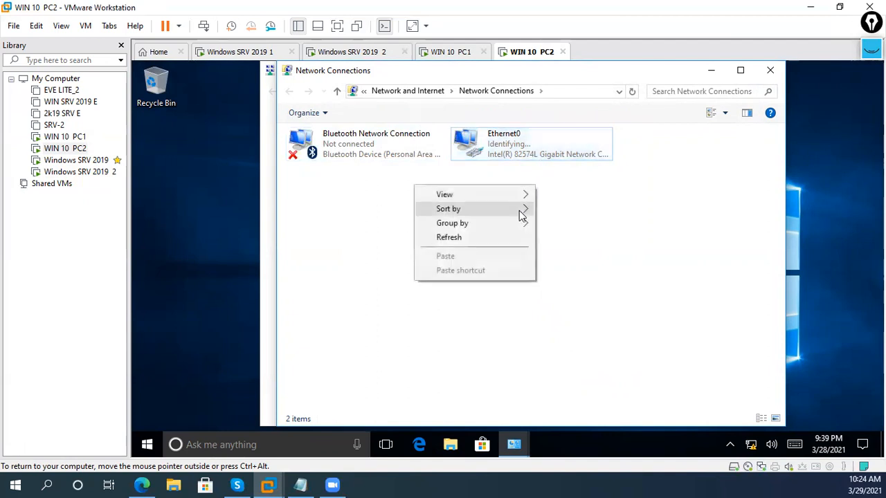
click(485, 236)
click(528, 165)
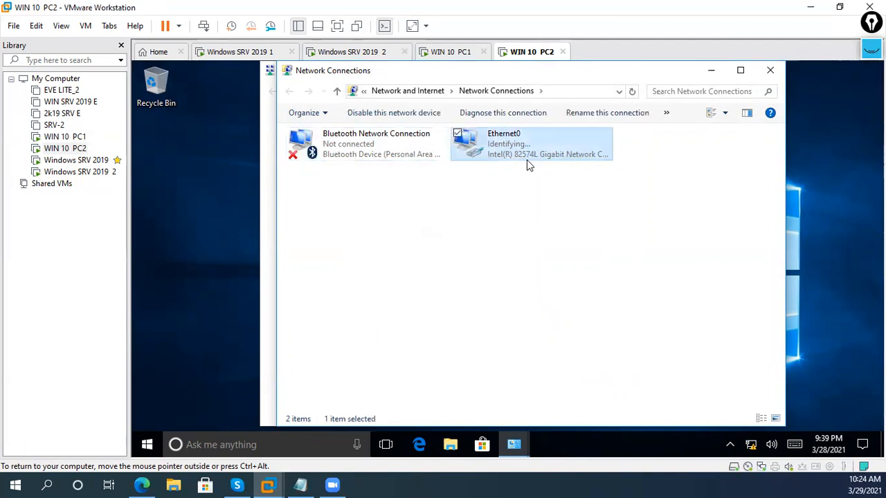
click(238, 53)
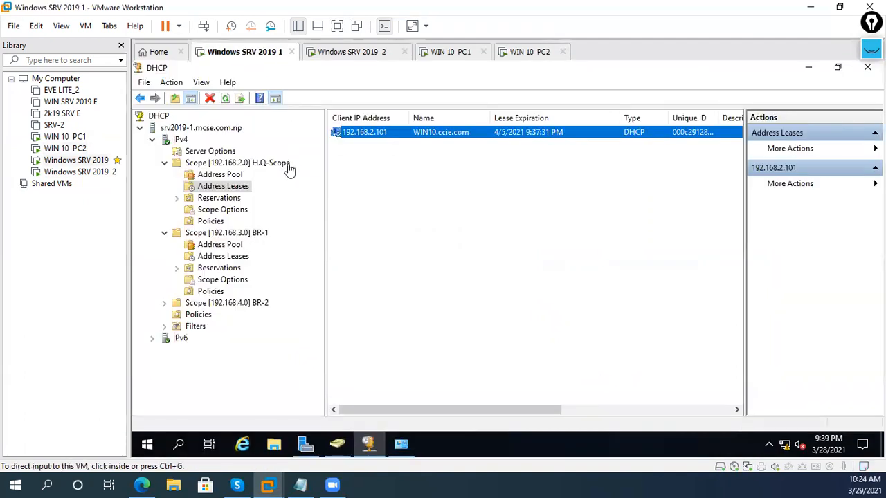
- Refresh the BR-1 scope's Address Leases to confirm the 192.168.3.101 lease
click(216, 163)
click(249, 232)
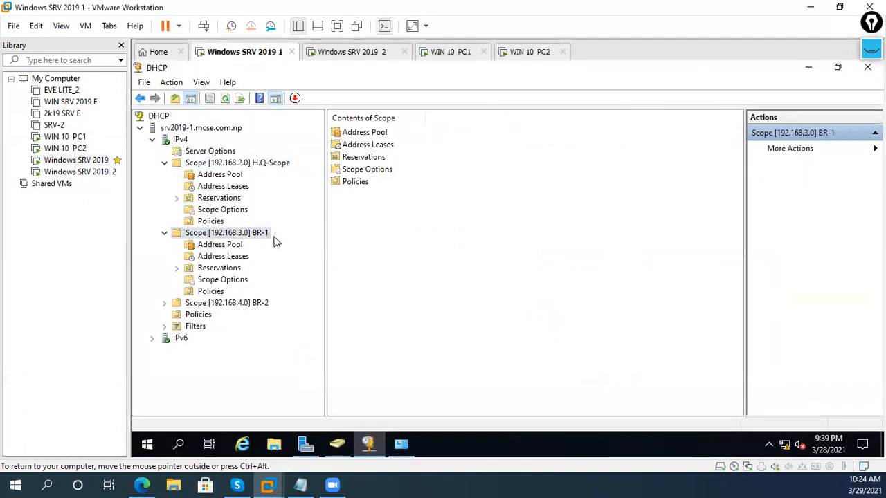
click(250, 261)
right_click(385, 208)
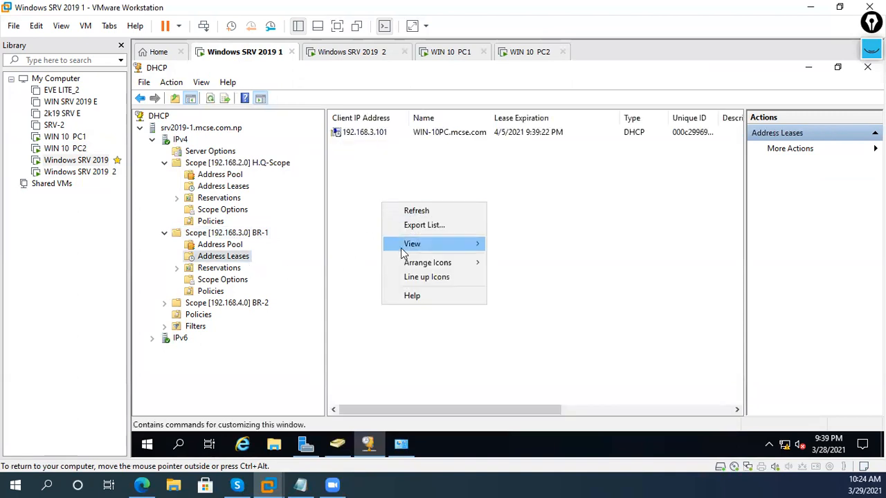
click(405, 210)
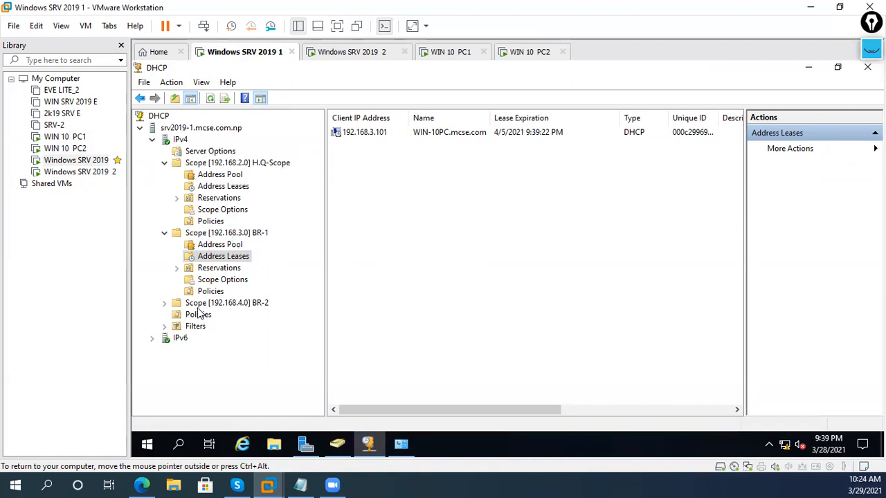
- Expand the BR-2 scope, then move to the WIN 10 PC2 machine
click(164, 305)
click(197, 305)
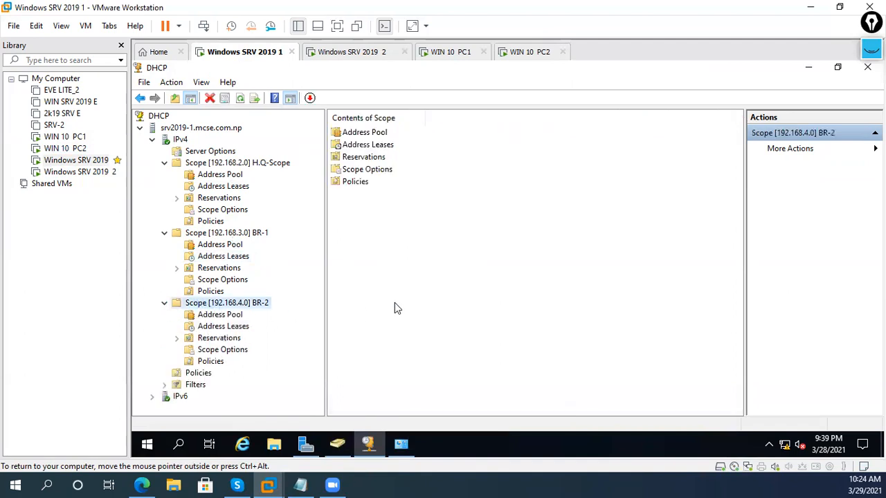
click(520, 53)
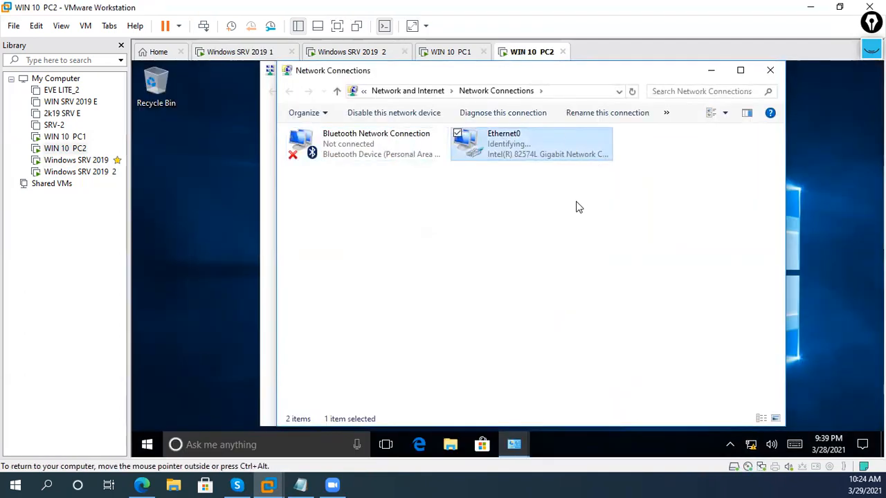
- Refresh WIN 10 PC2's Network Connections list
right_click(575, 201)
click(490, 251)
click(506, 146)
right_click(505, 146)
click(553, 231)
right_click(554, 231)
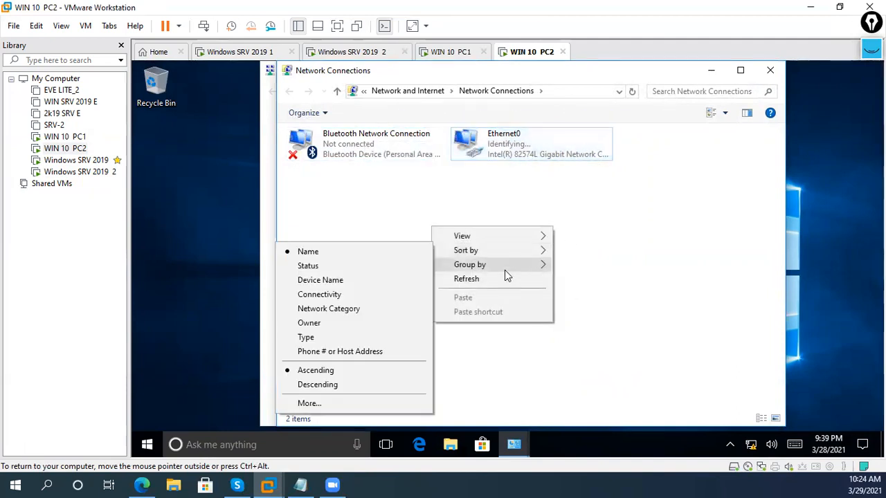
click(504, 279)
- Show Ethernet0's connection details, with leased IPv4 address 192.168.3.101
click(515, 147)
right_click(517, 146)
click(464, 172)
click(447, 245)
click(551, 237)
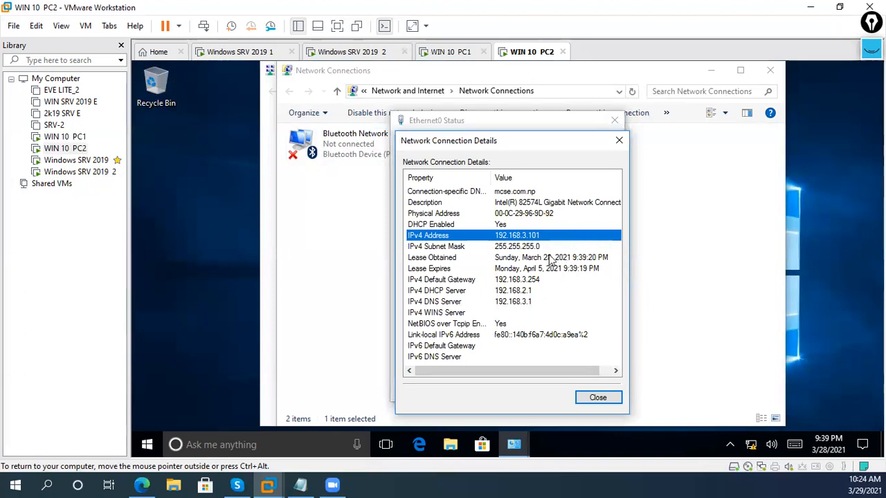
- Recheck the lease-obtained time and address from DHCP server 192.168.2.1, then go to WIN 10 PC1
click(609, 400)
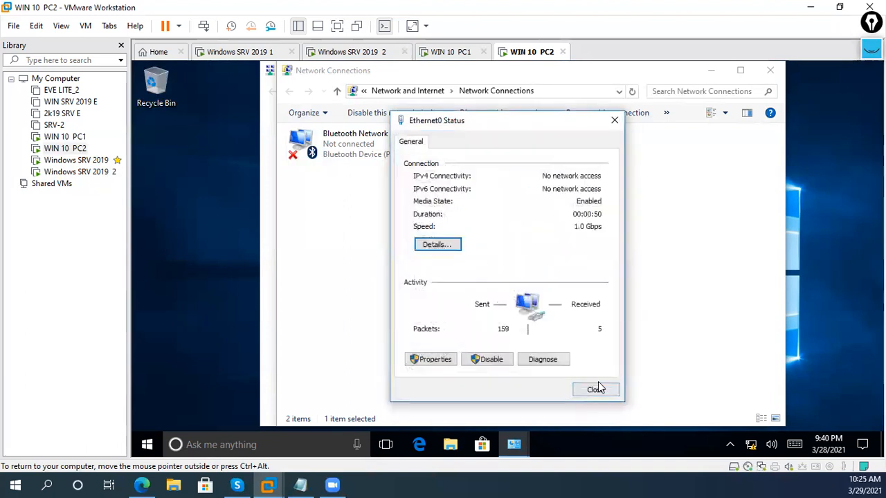
click(452, 245)
click(546, 258)
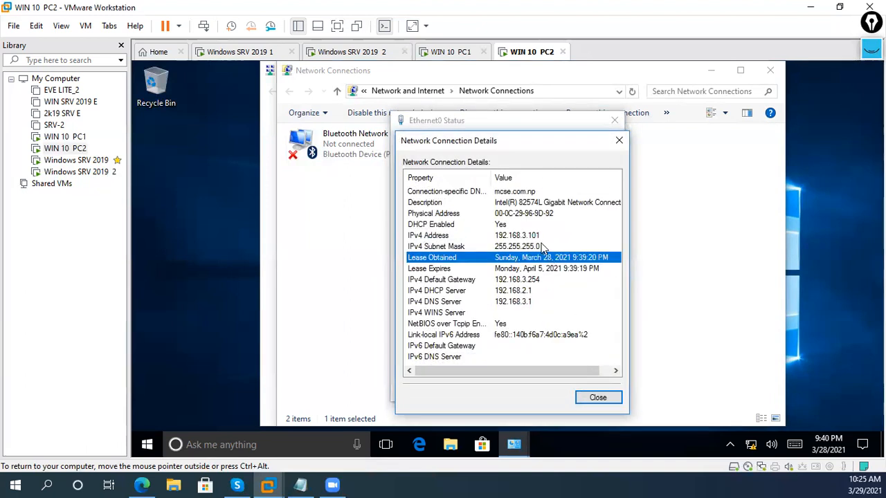
click(538, 236)
click(443, 52)
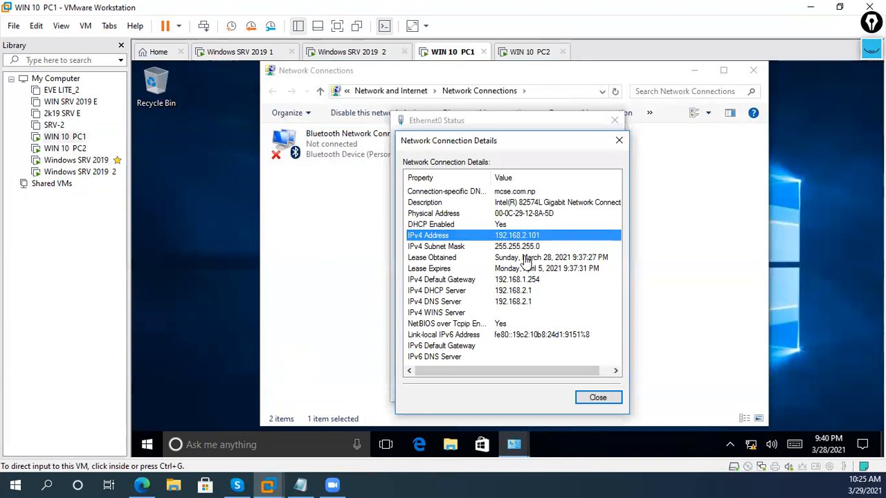
- Compare WIN 10 PC1 and PC2 leases, glance at SRV 2019 1, then go to Windows SRV 2019 2
click(503, 58)
click(472, 55)
click(550, 54)
click(471, 55)
click(256, 55)
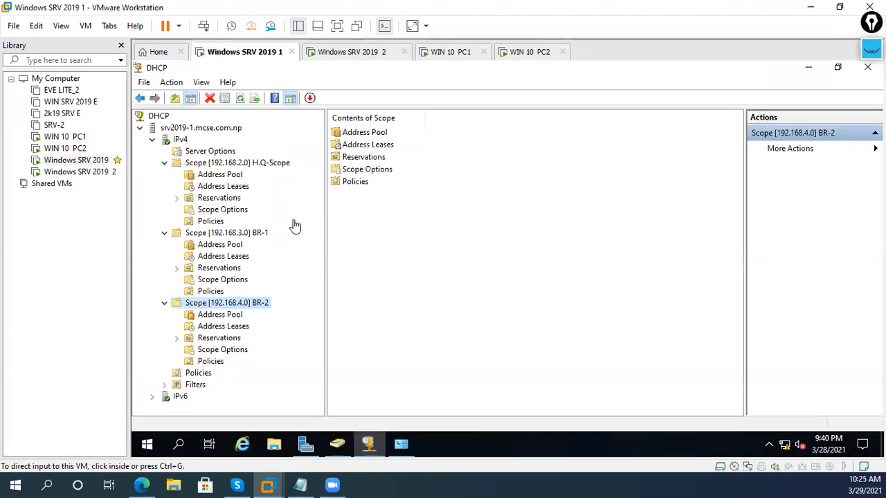
click(385, 28)
click(552, 57)
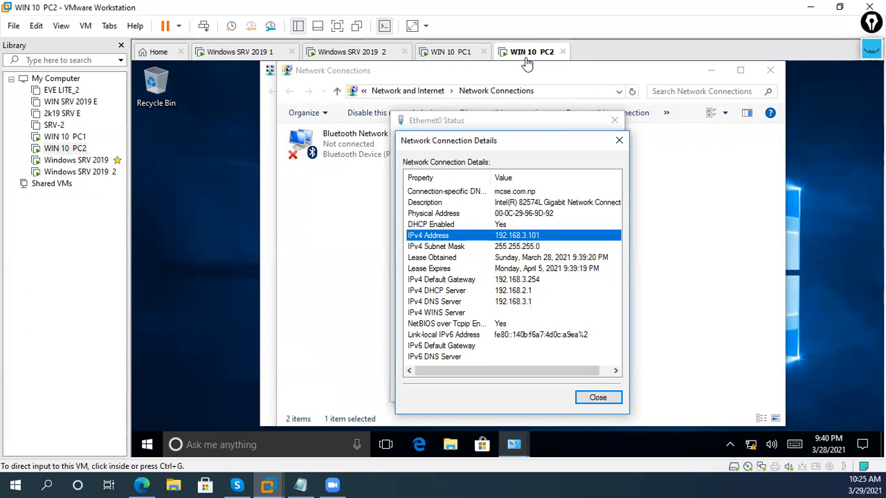
click(368, 54)
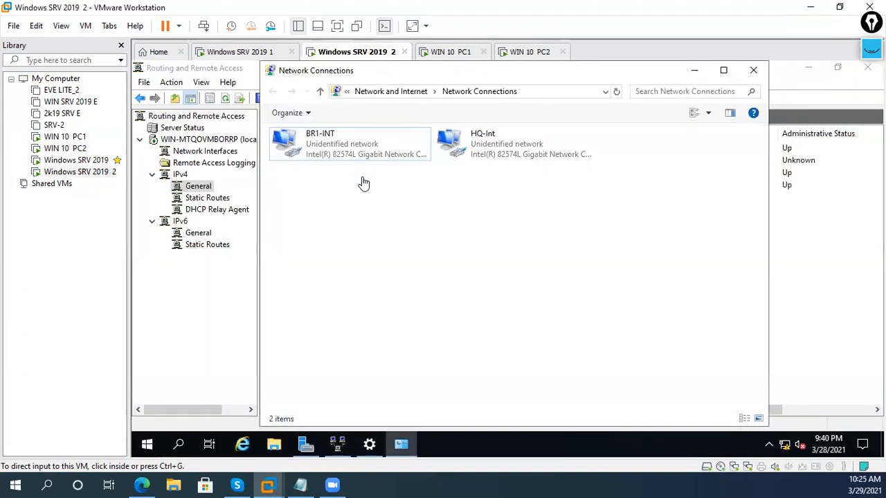
- Inspect server 2's HQ-Int and BR1-INT connections, then return to Windows SRV 2019 1
click(480, 153)
click(350, 146)
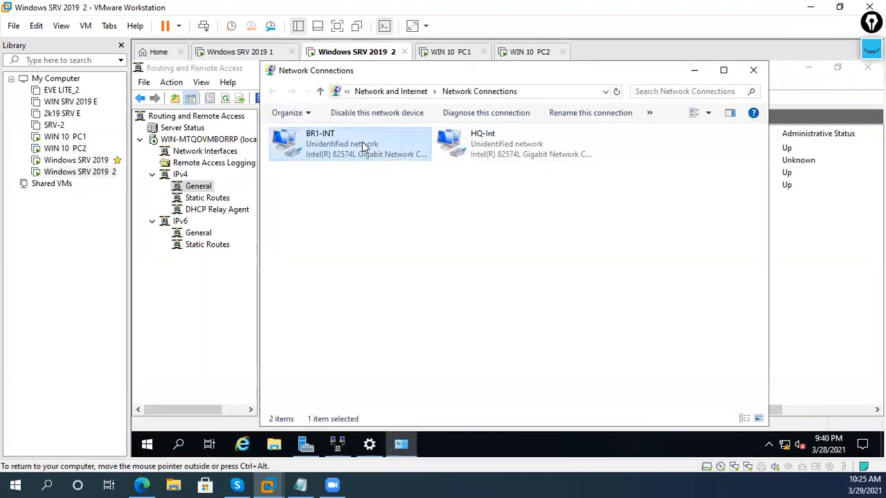
drag(352, 159, 490, 152)
drag(319, 155, 316, 83)
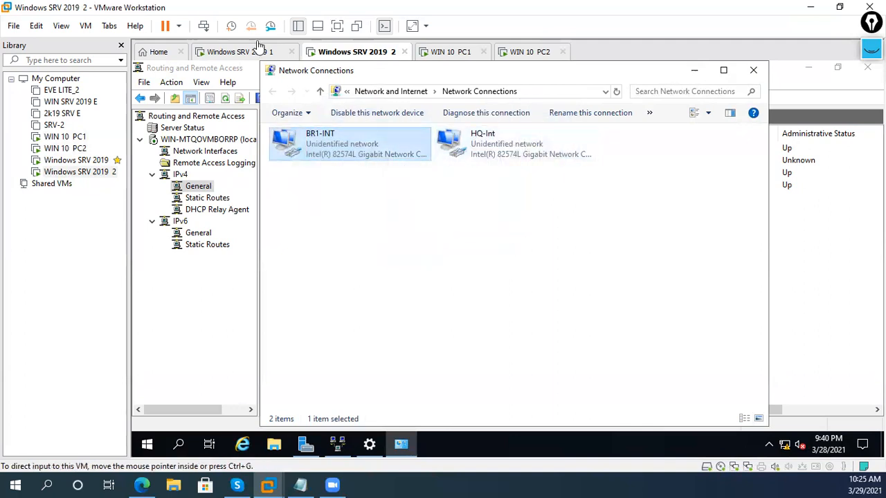
click(256, 51)
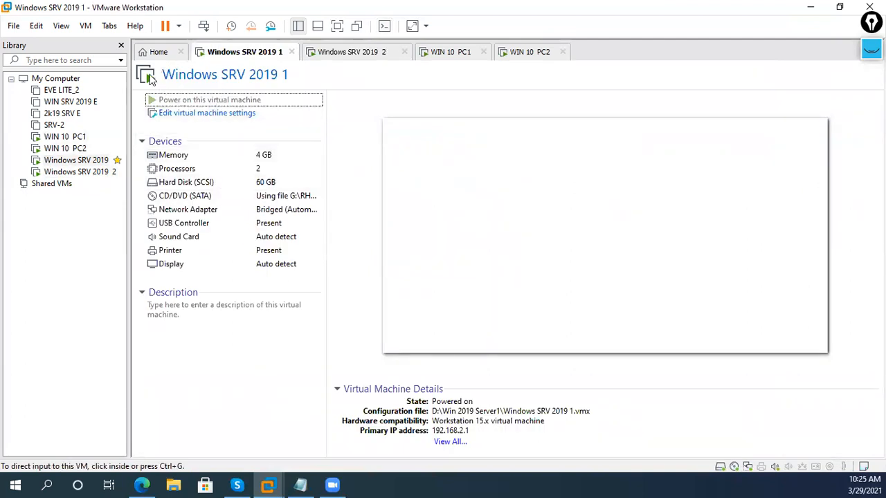
- Restore and re-maximize the VMware window on server 1's DHCP console, then go to SRV 2019 2
click(267, 485)
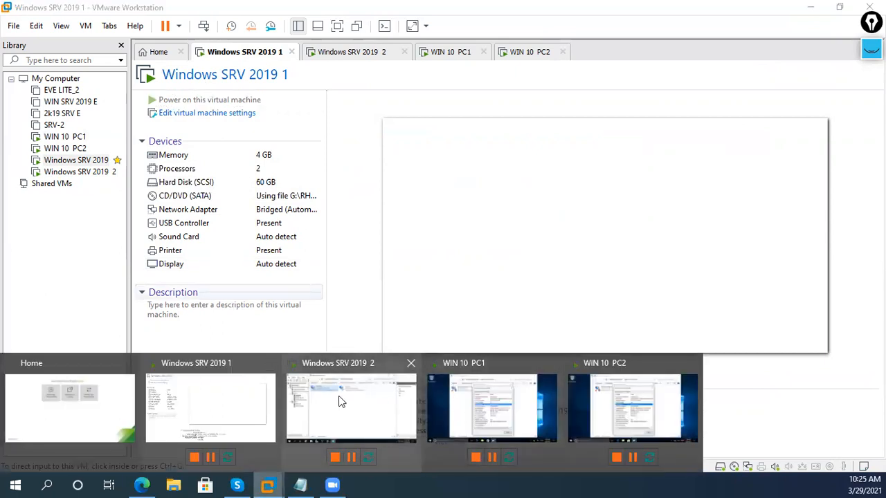
click(251, 405)
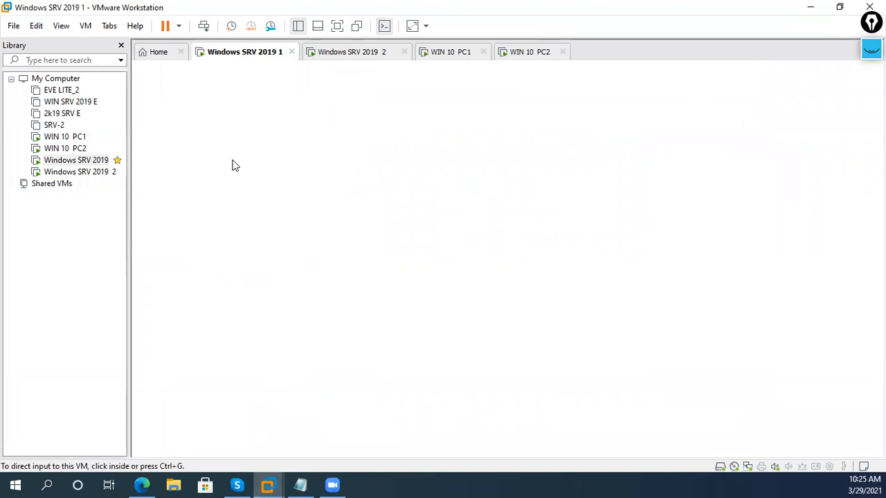
click(839, 7)
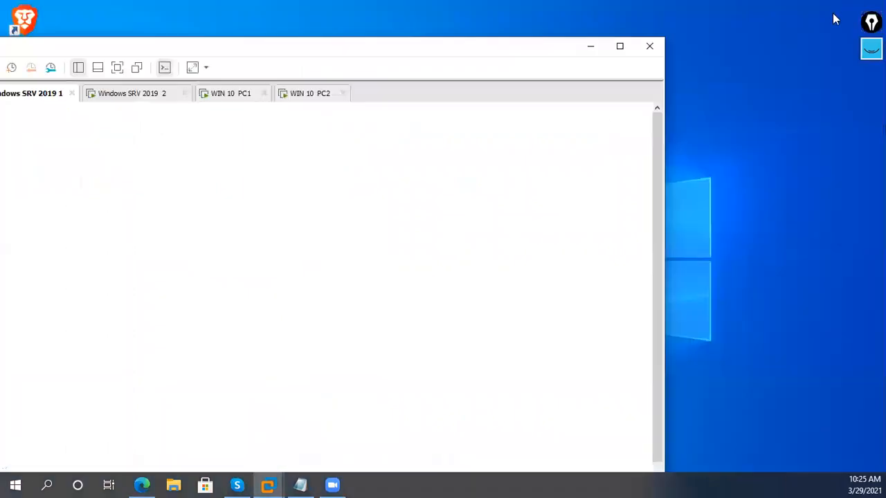
click(620, 47)
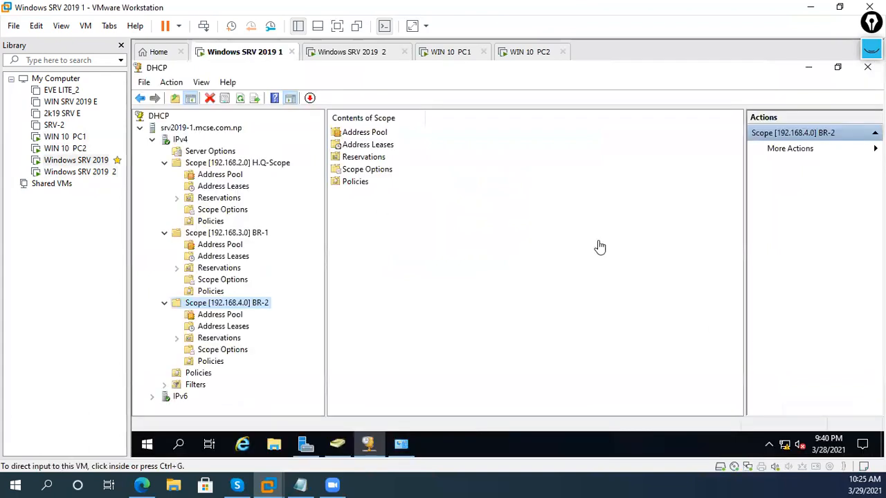
click(471, 229)
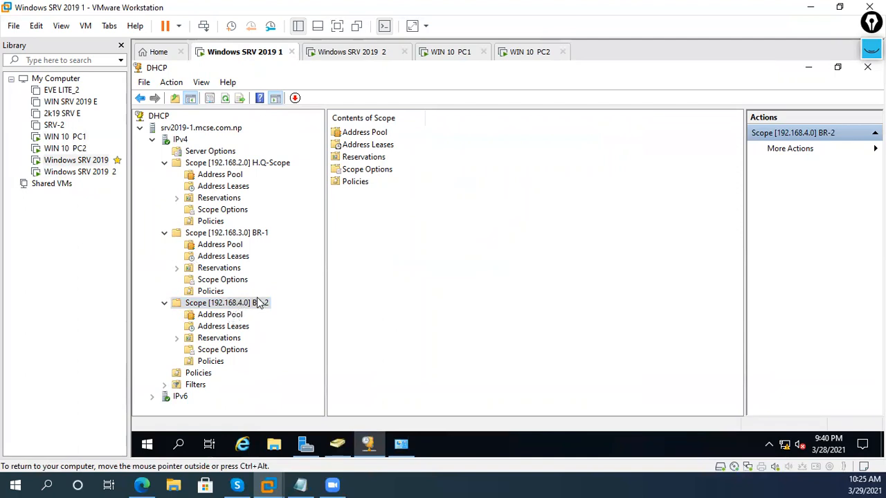
click(384, 56)
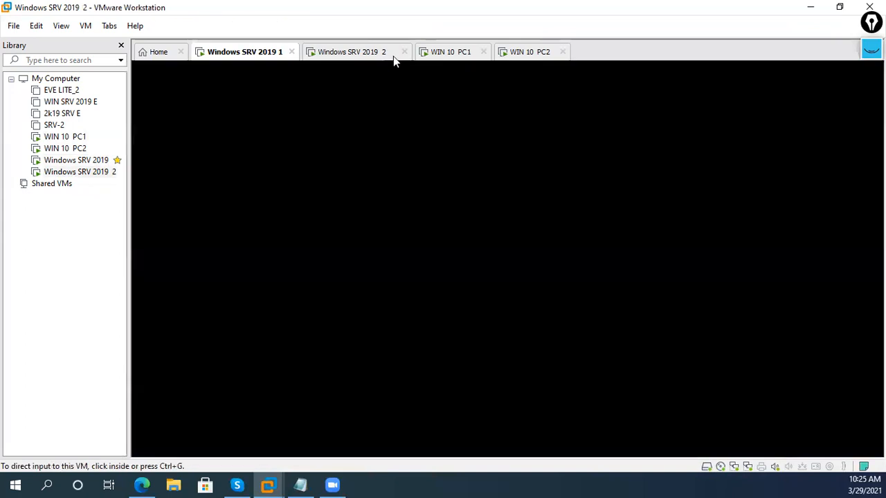
- Review server 2's DHCP Relay Agent statistics in RRAS, then return to Windows SRV 2019 1
click(217, 327)
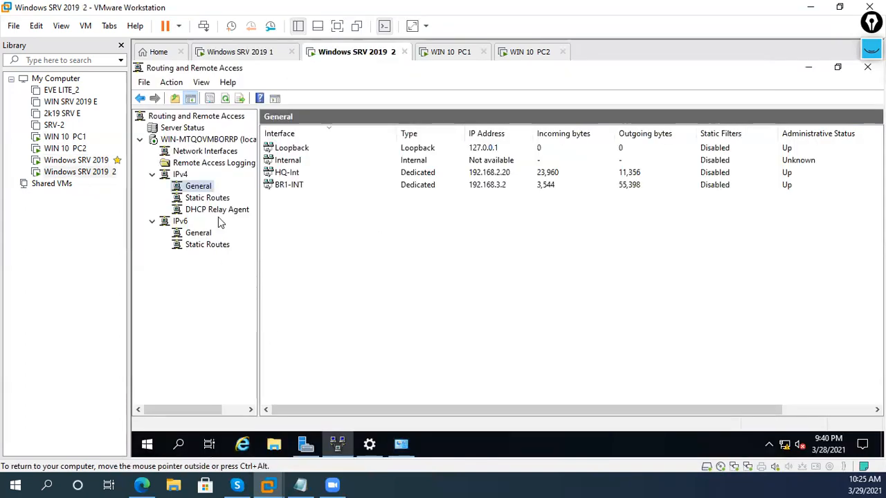
click(217, 211)
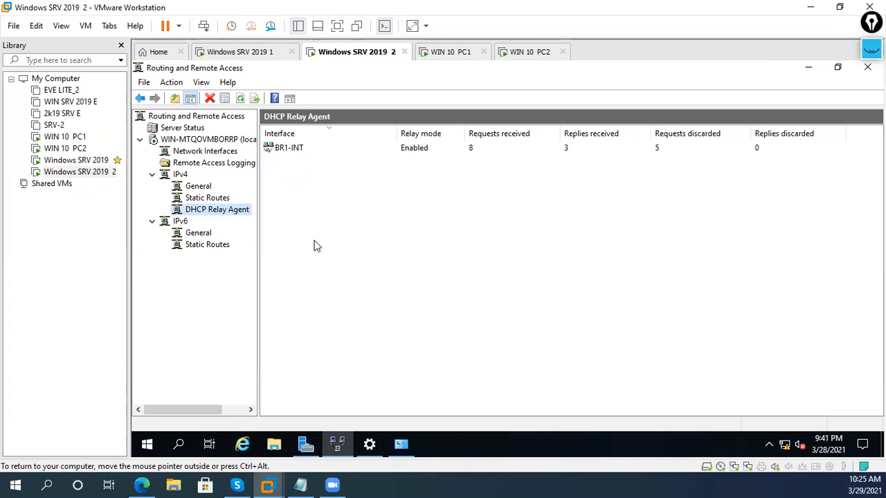
click(204, 198)
click(211, 210)
click(261, 51)
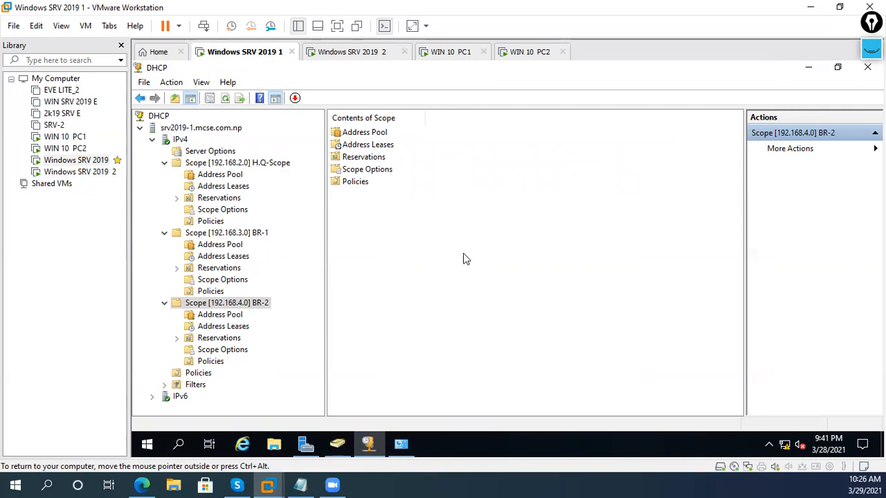
click(300, 485)
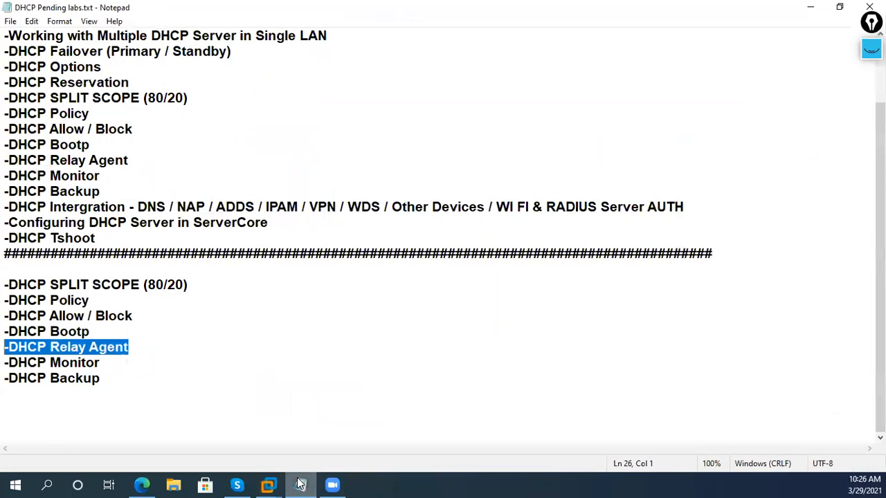
scroll(261, 342, up, 2)
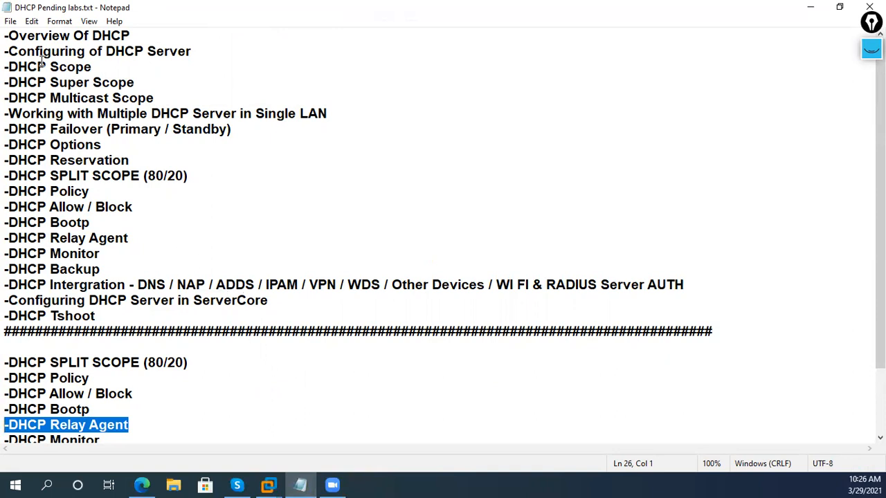
drag(6, 35, 154, 315)
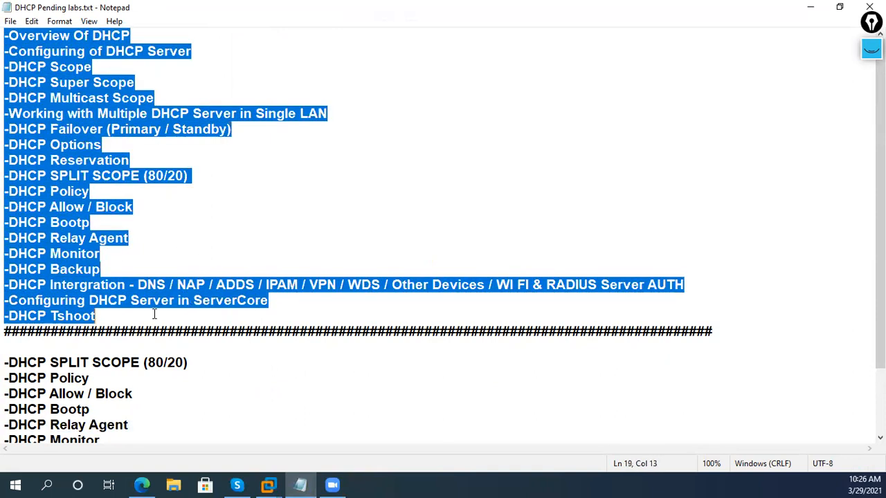
drag(201, 364, 6, 348)
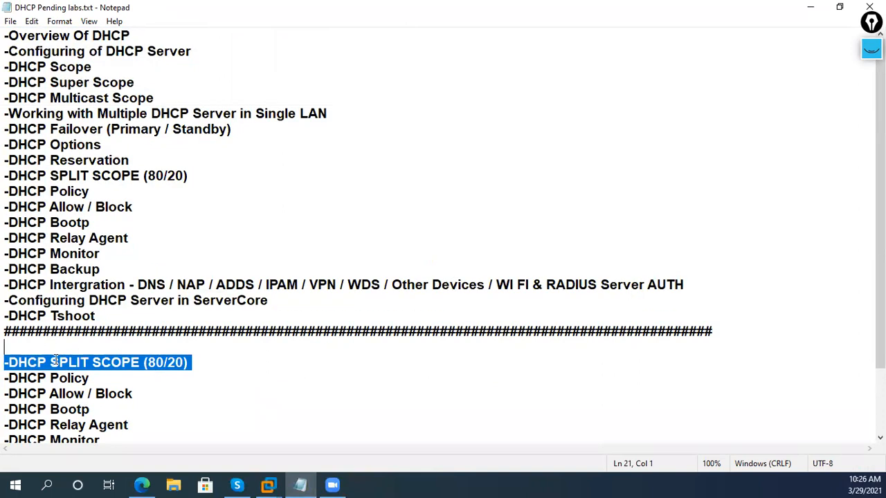
scroll(103, 382, down, 1)
drag(138, 377, 4, 378)
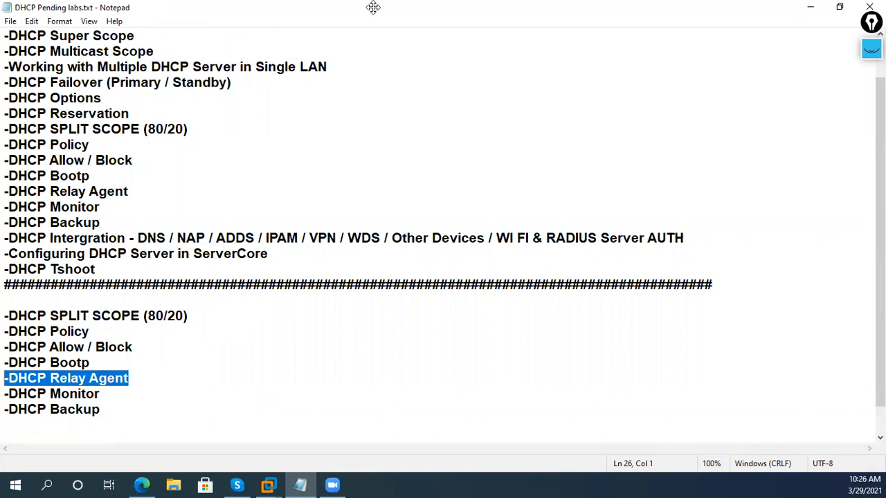